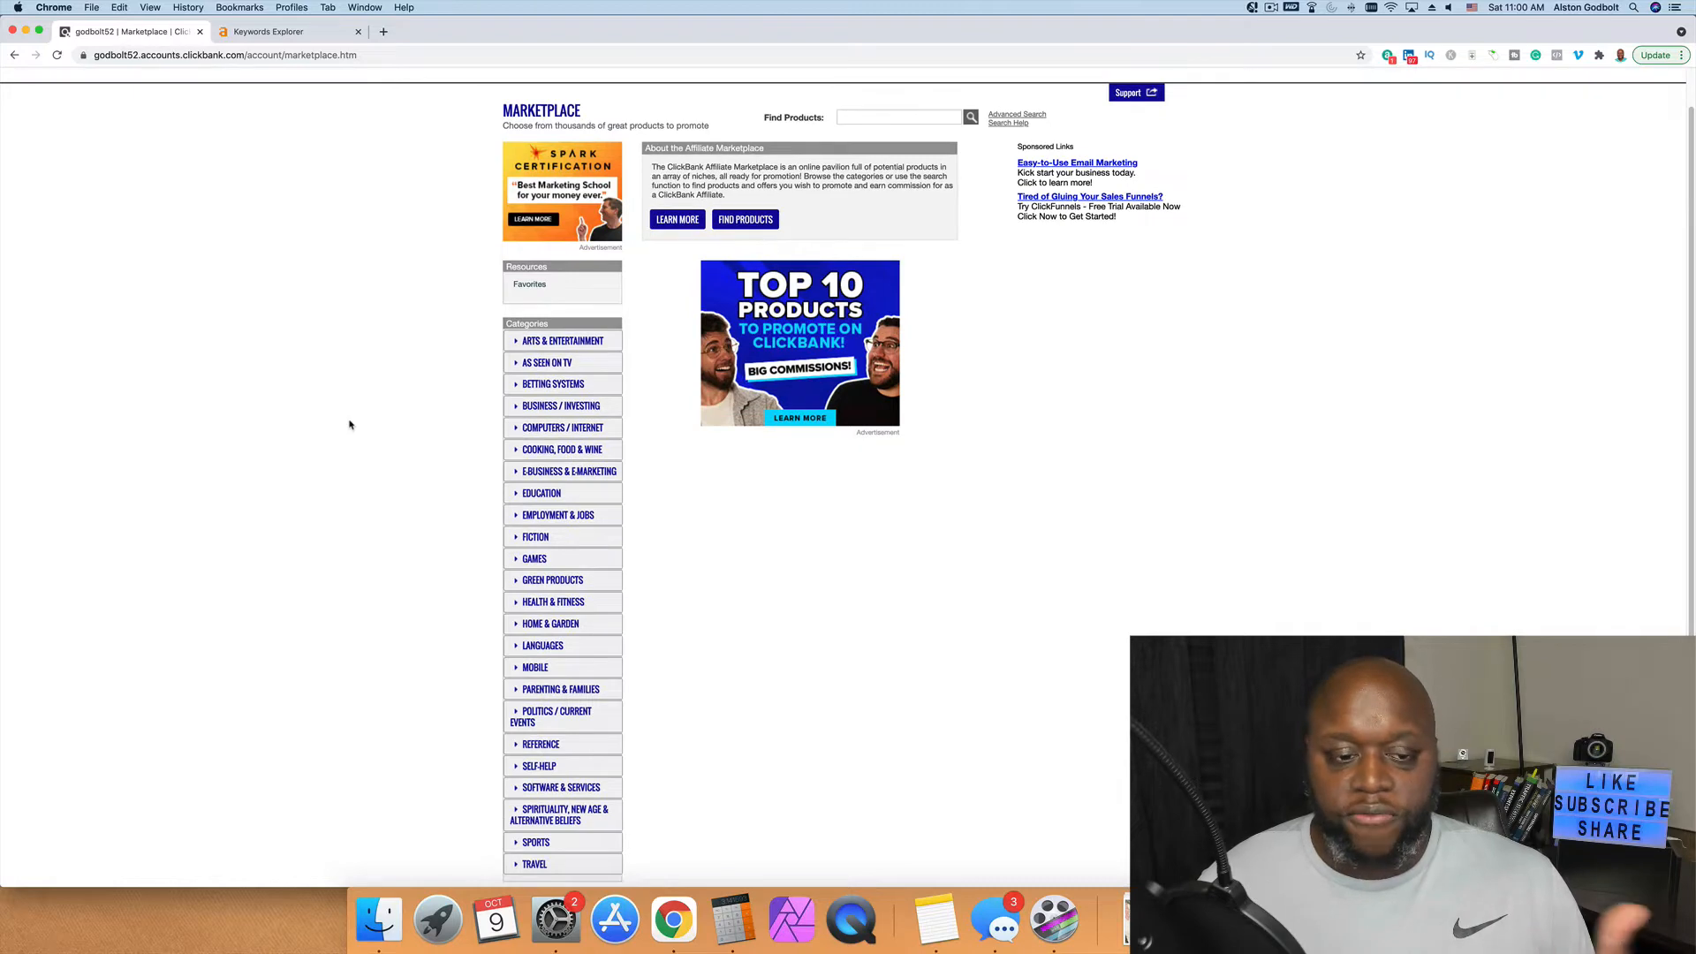
Step: List all products in the ClickBank marketplace and sort the results by Gravity
{"action": "scroll", "coordinate": [348, 425], "scroll_direction": "up", "scroll_amount": 1}
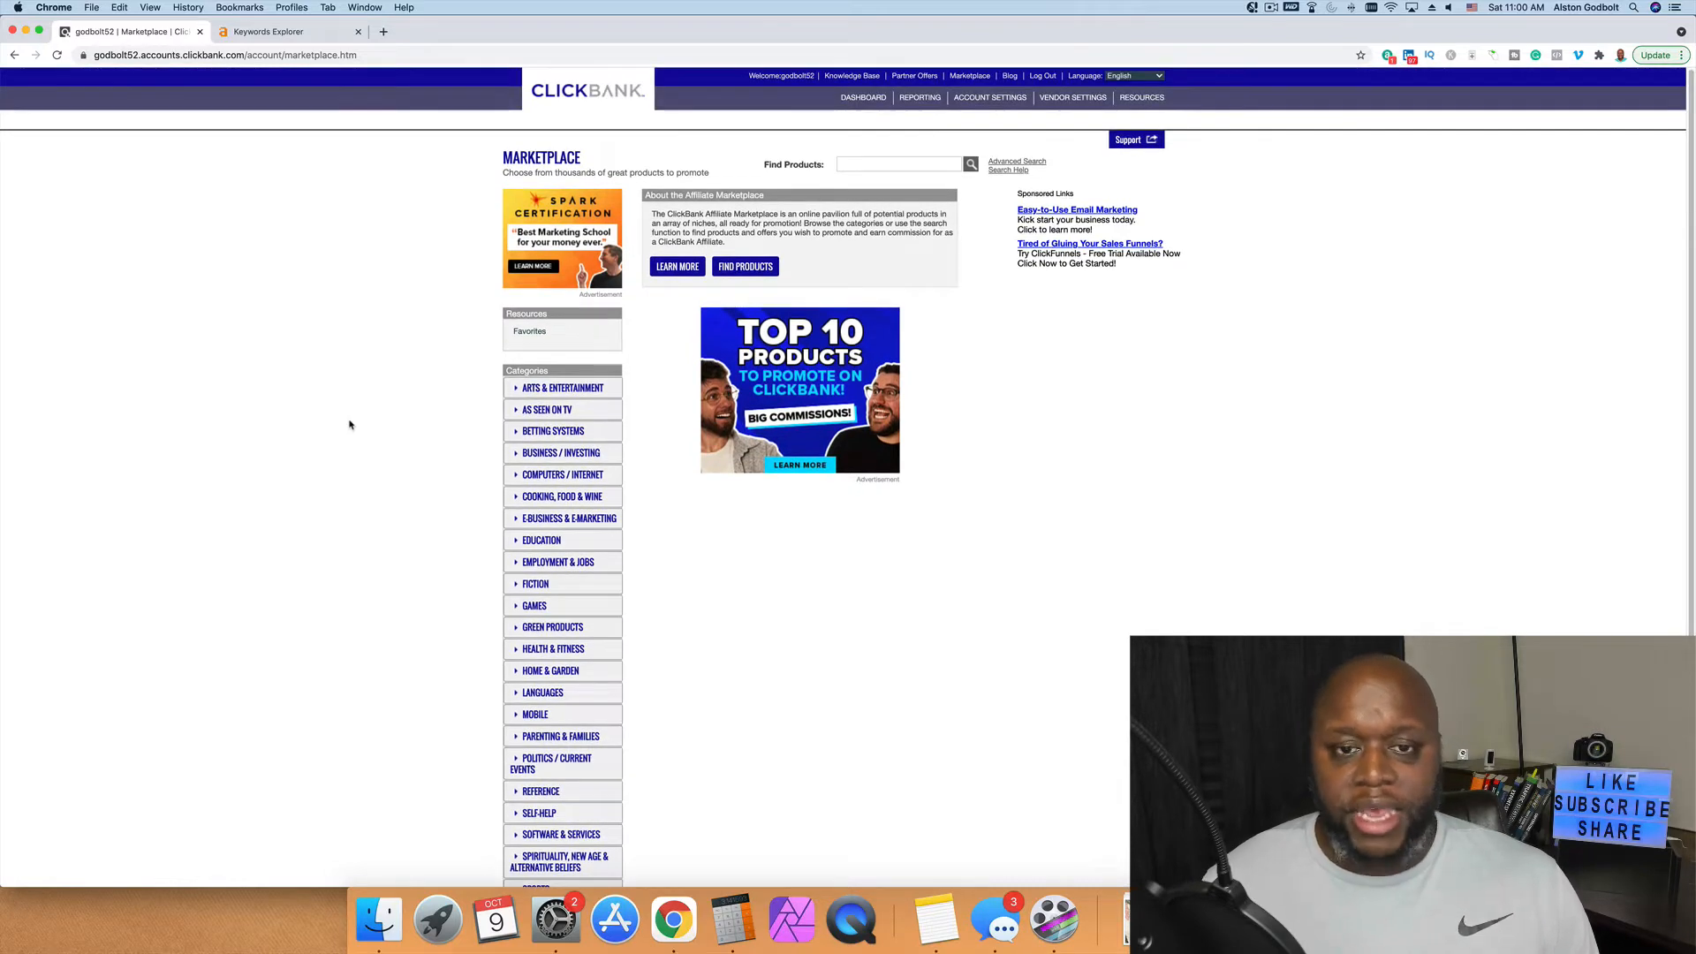
{"action": "left_click", "coordinate": [971, 164]}
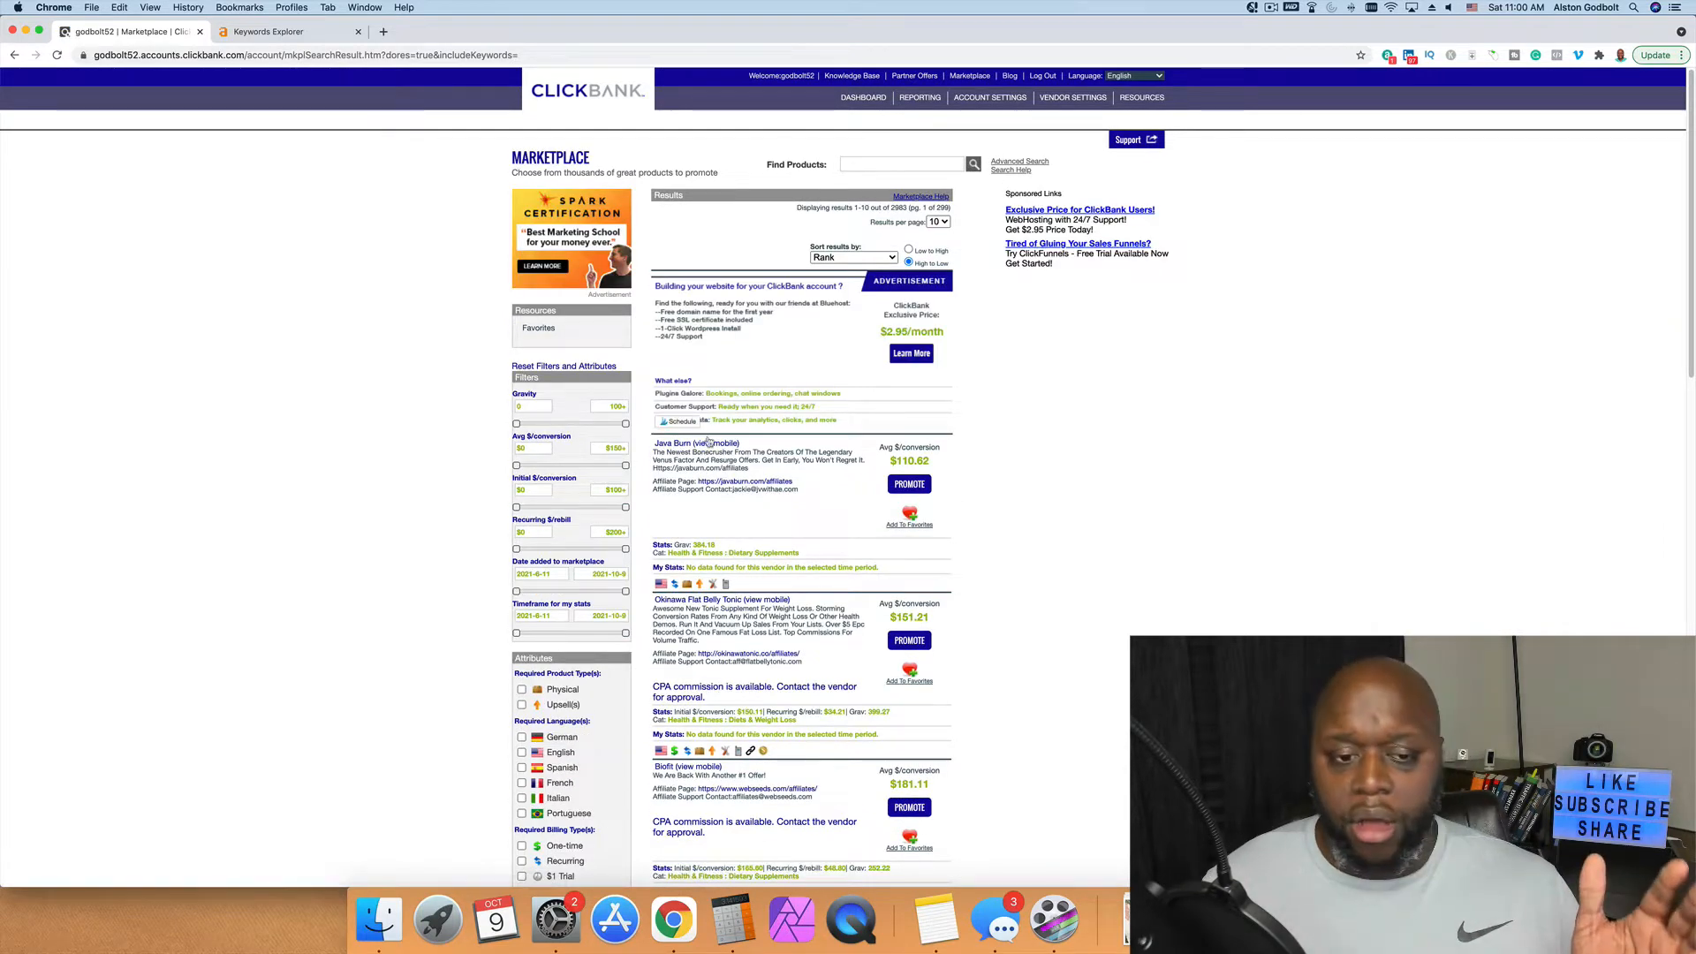
{"action": "scroll", "coordinate": [454, 418], "scroll_direction": "down", "scroll_amount": 1}
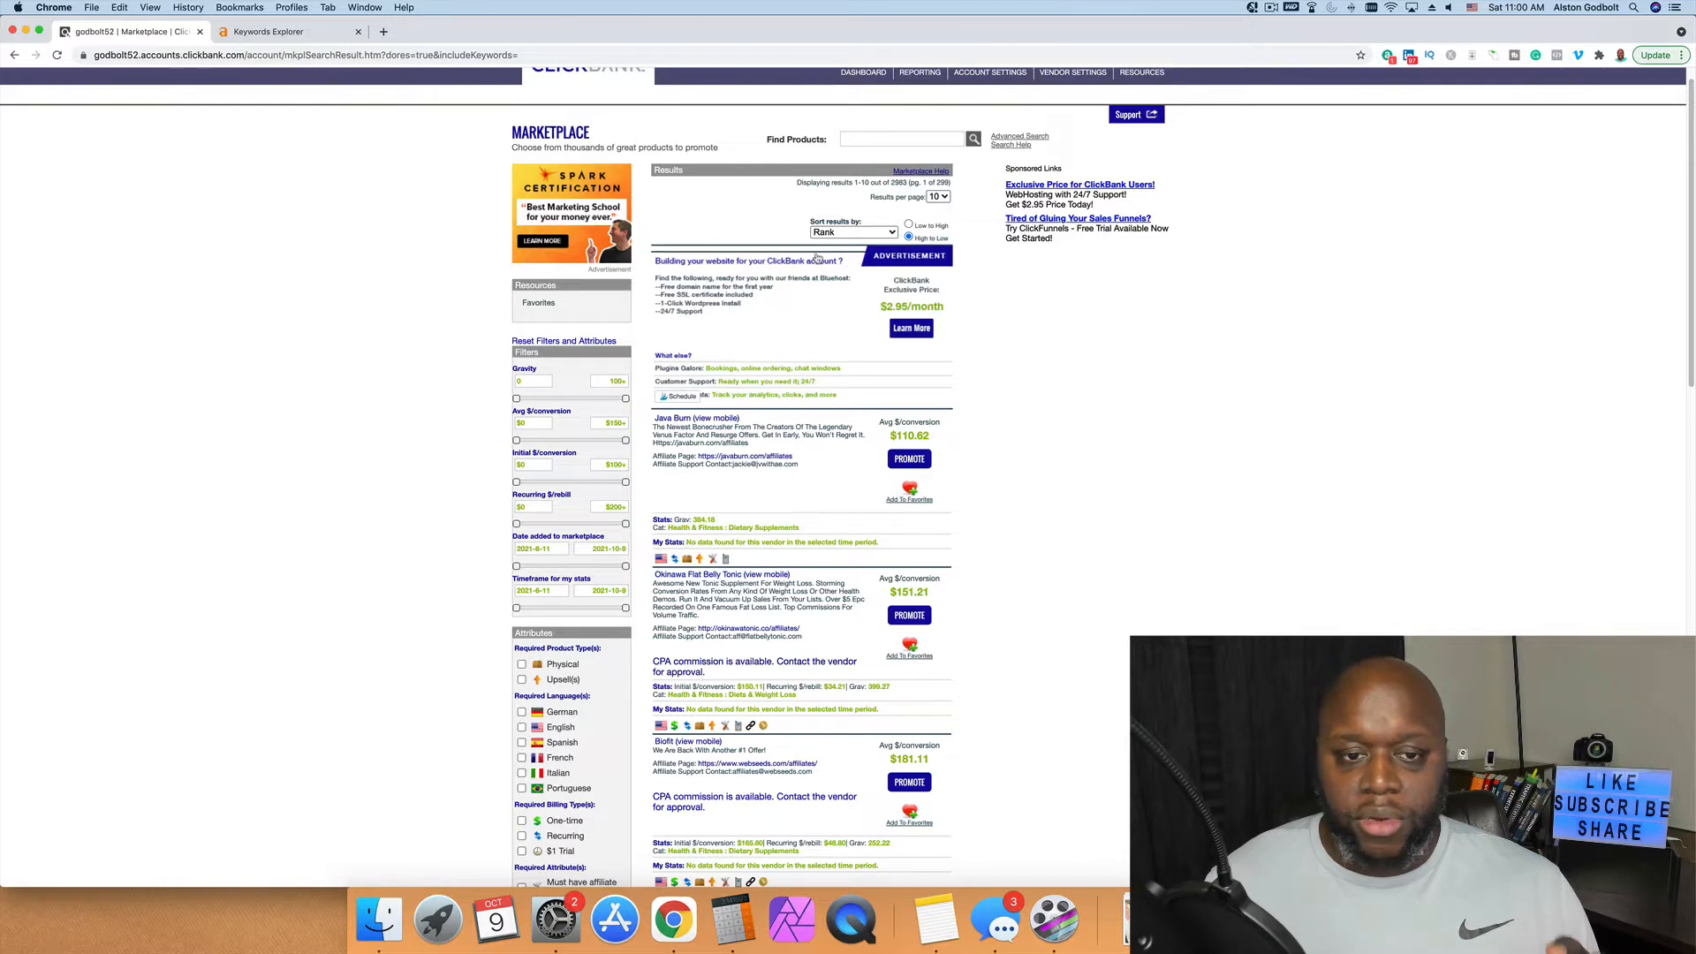
{"action": "left_click", "coordinate": [841, 233]}
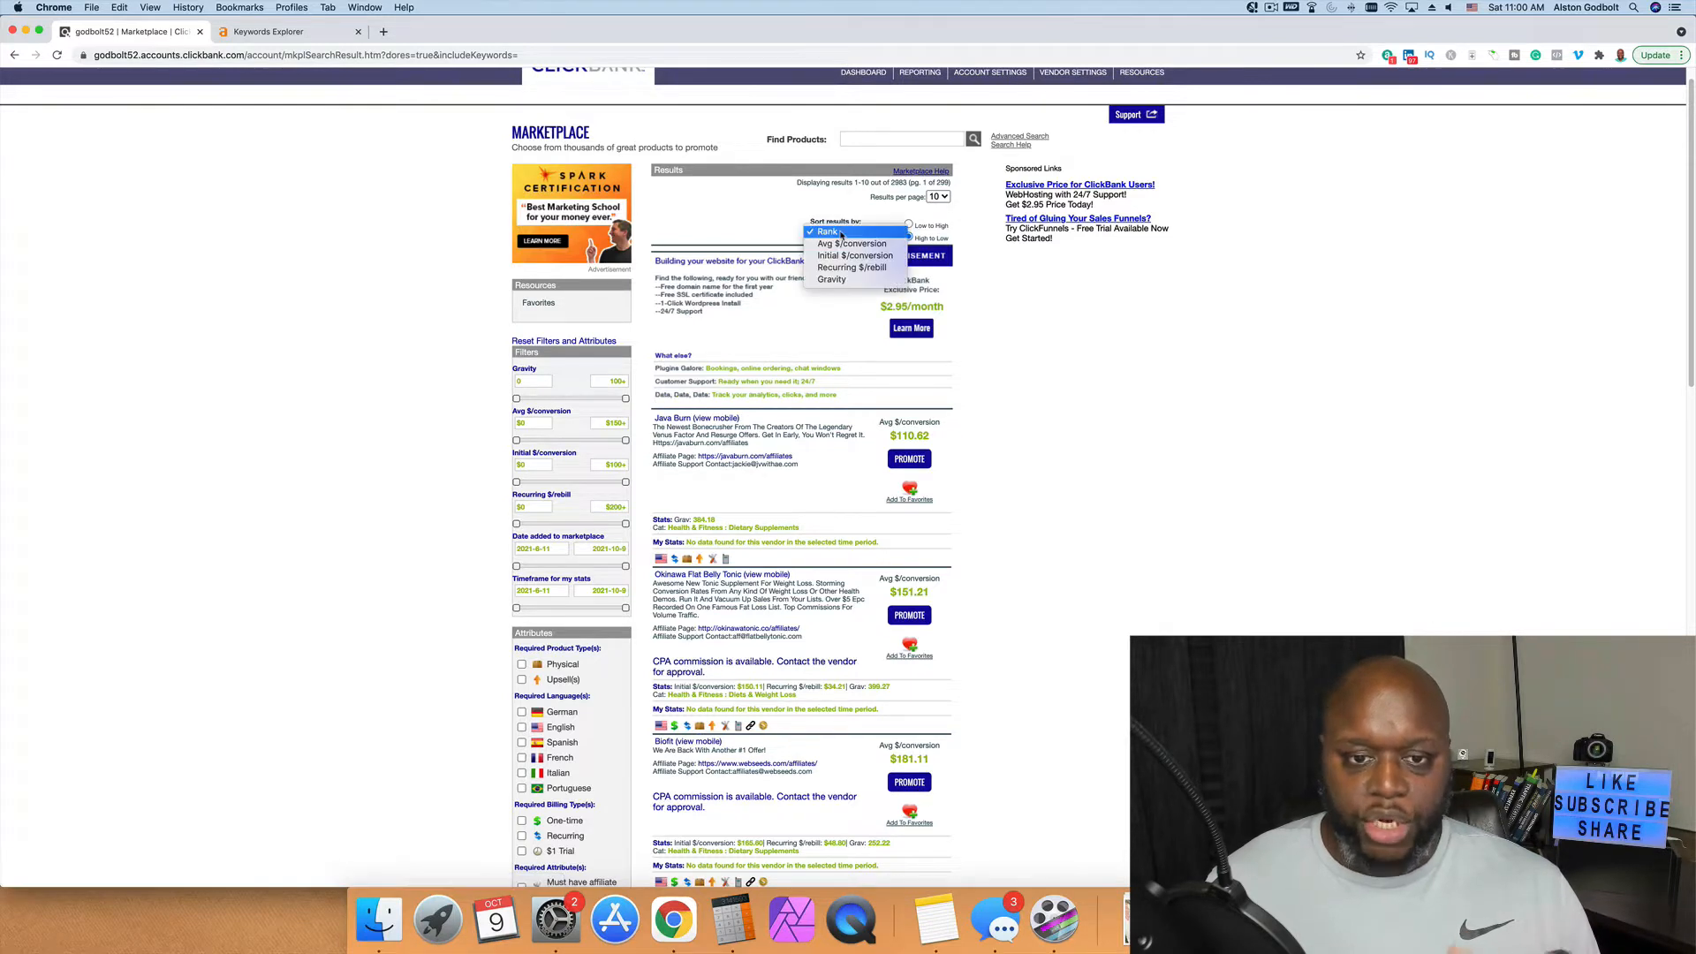
{"action": "left_click", "coordinate": [841, 281]}
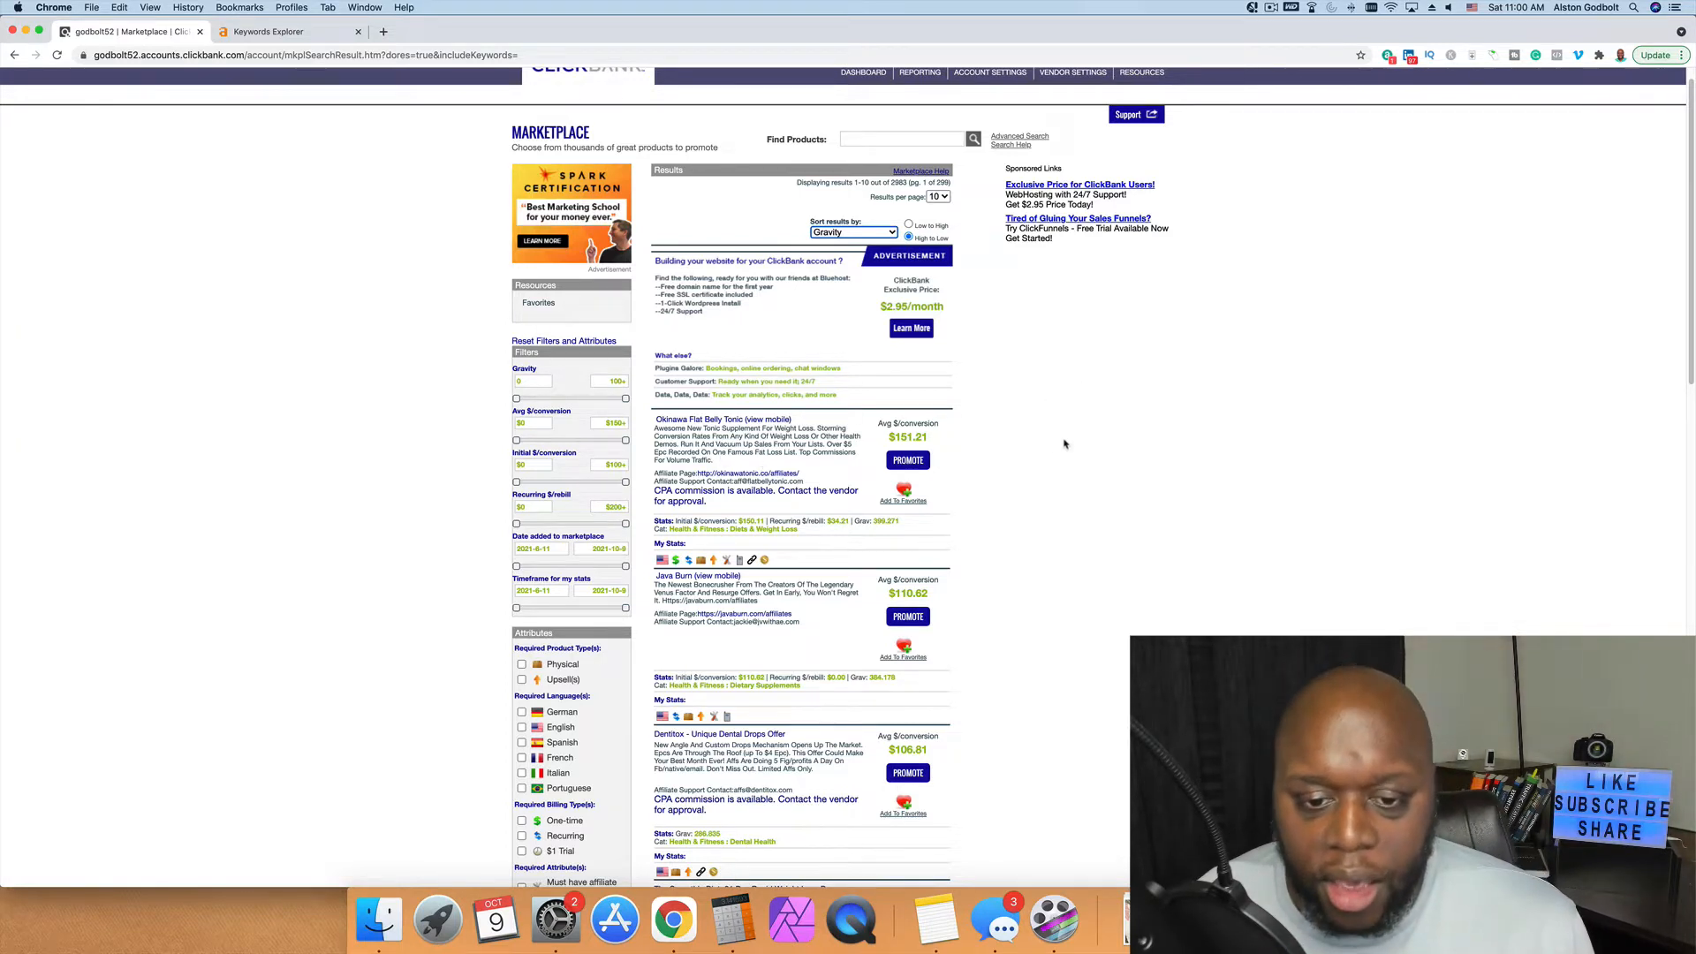
Step: Open the Okinawa Flat Belly Tonic sales page and its affiliate page in separate new tabs
{"action": "scroll", "coordinate": [1041, 444], "scroll_direction": "down", "scroll_amount": 1}
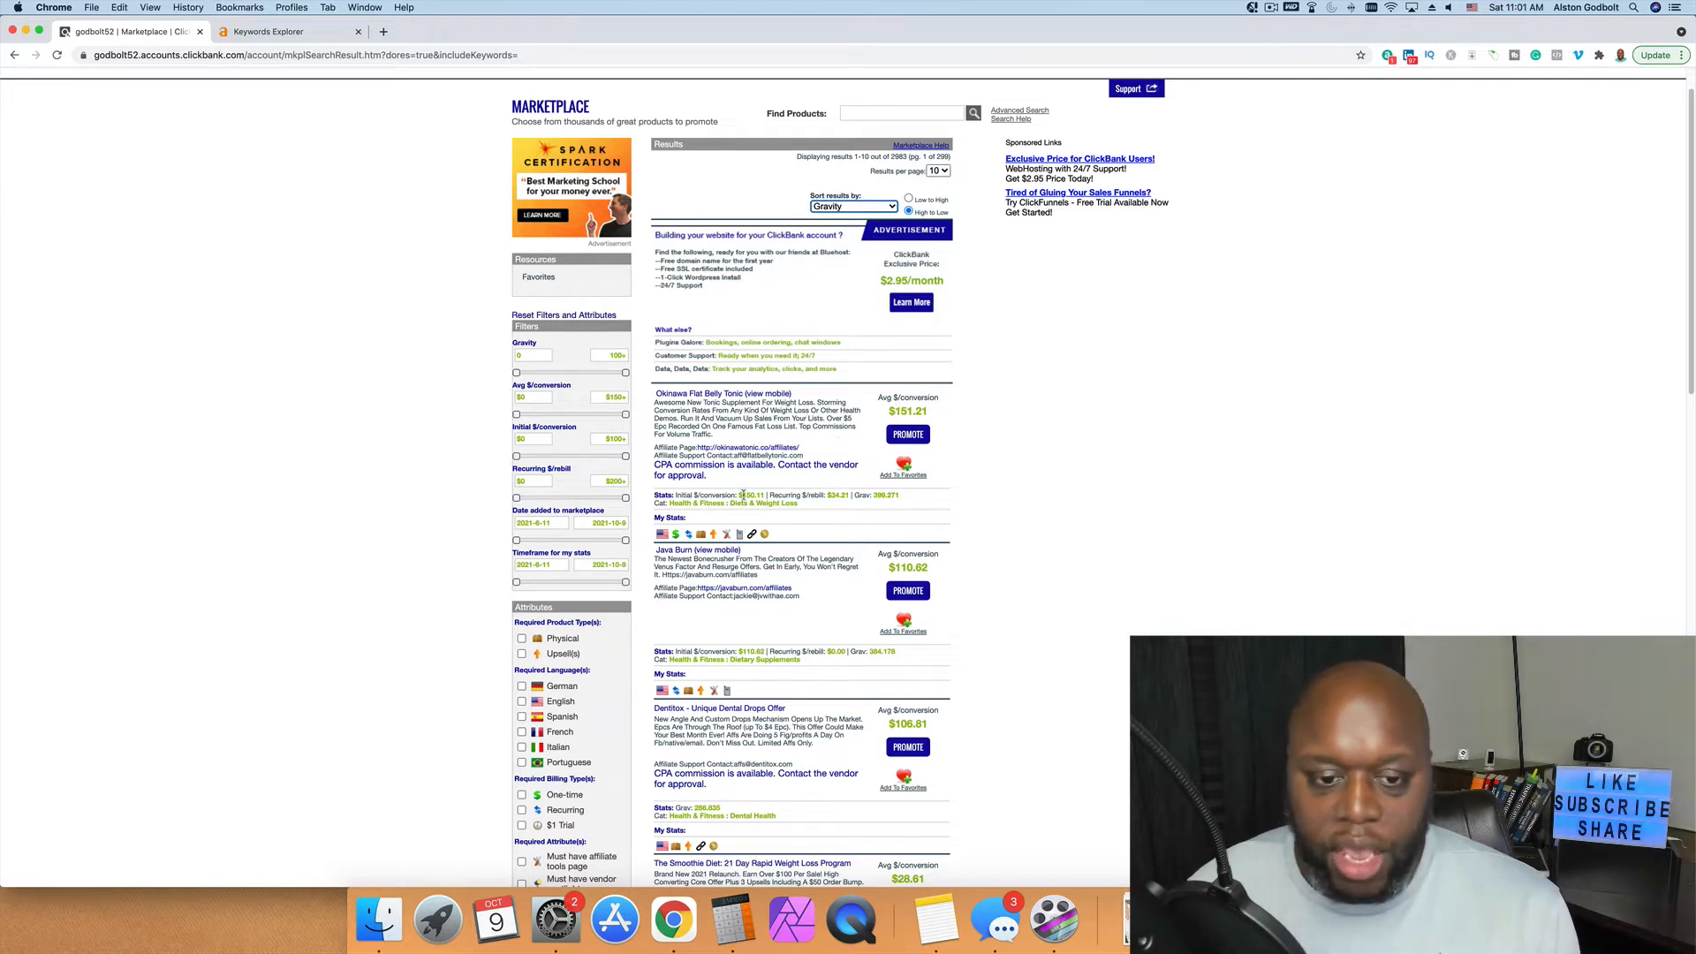
{"action": "left_click_drag", "start_coordinate": [740, 495], "coordinate": [761, 498]}
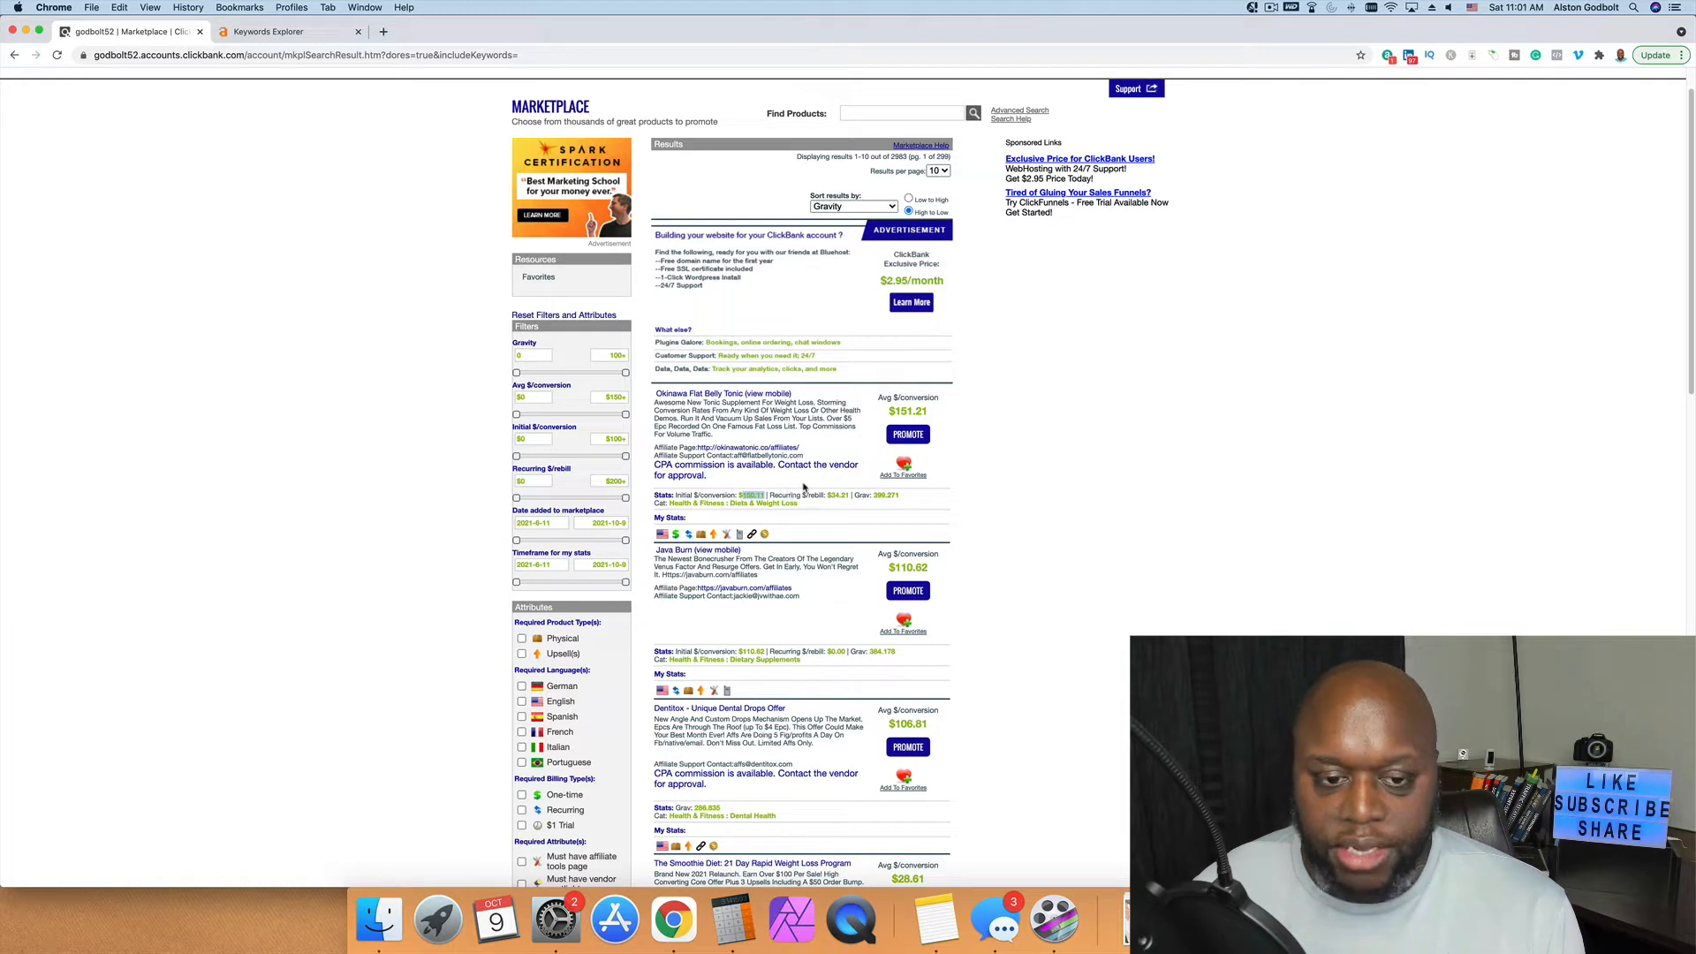
{"action": "right_click", "coordinate": [696, 396]}
{"action": "left_click", "coordinate": [750, 400]}
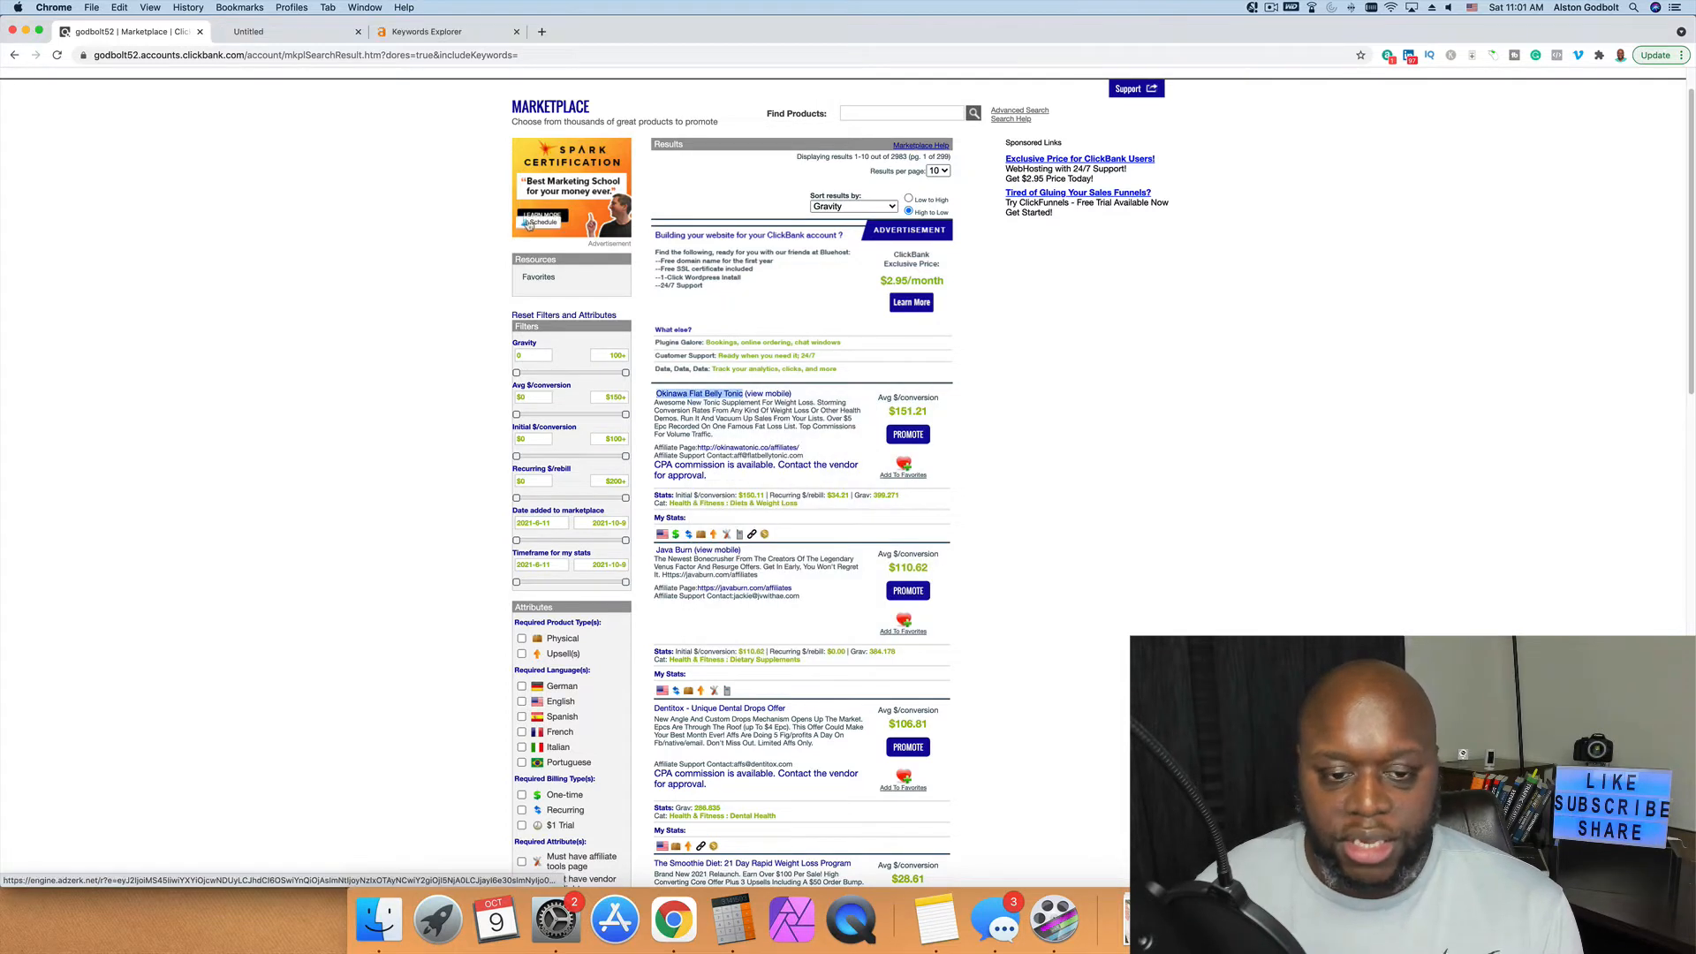
{"action": "right_click", "coordinate": [728, 447]}
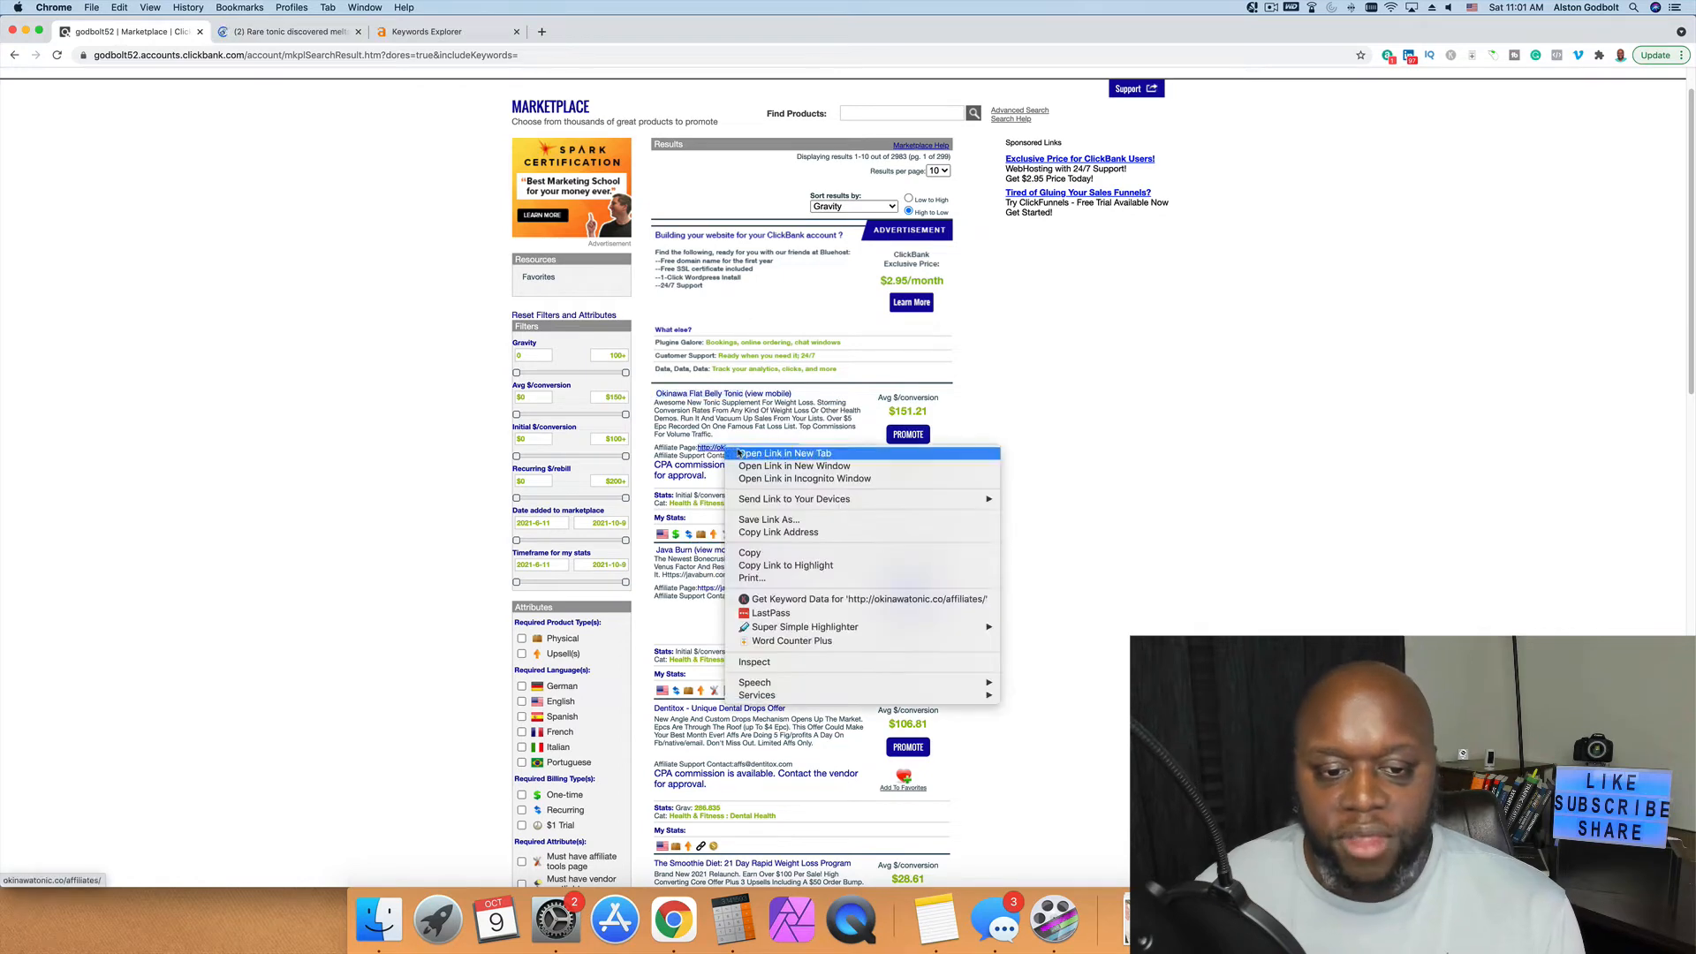
{"action": "left_click", "coordinate": [785, 454]}
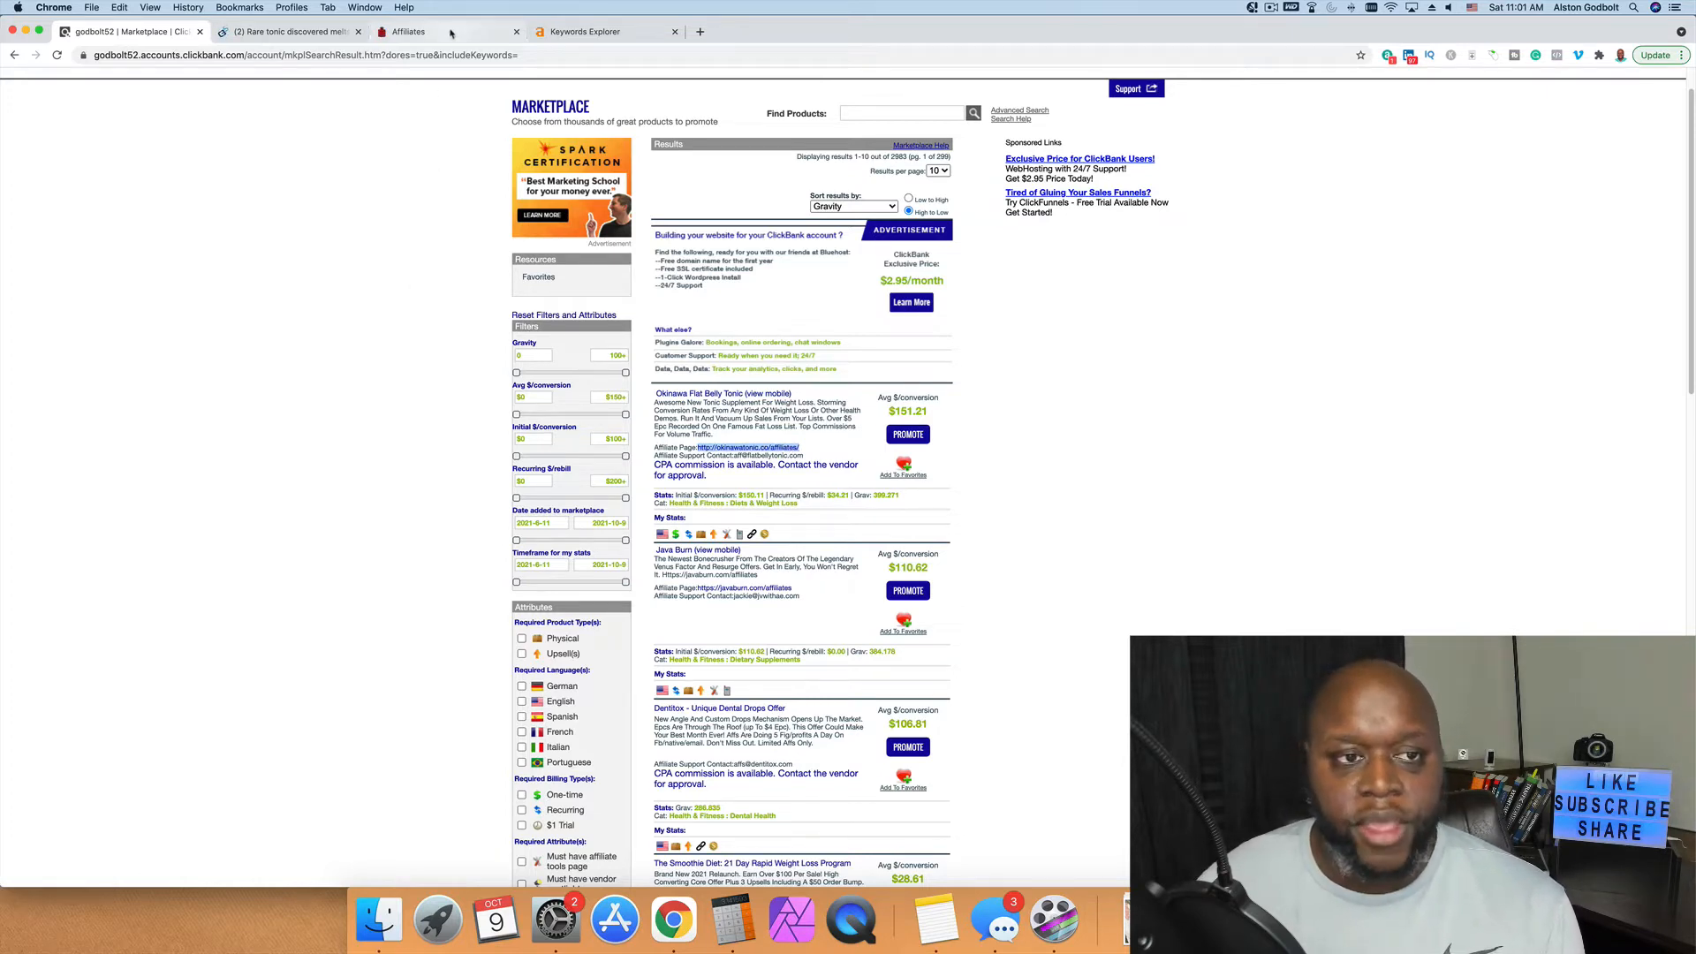
Step: Review the Okinawa Flat Belly Tonic sales page and its video presentation
{"action": "left_click", "coordinate": [450, 33]}
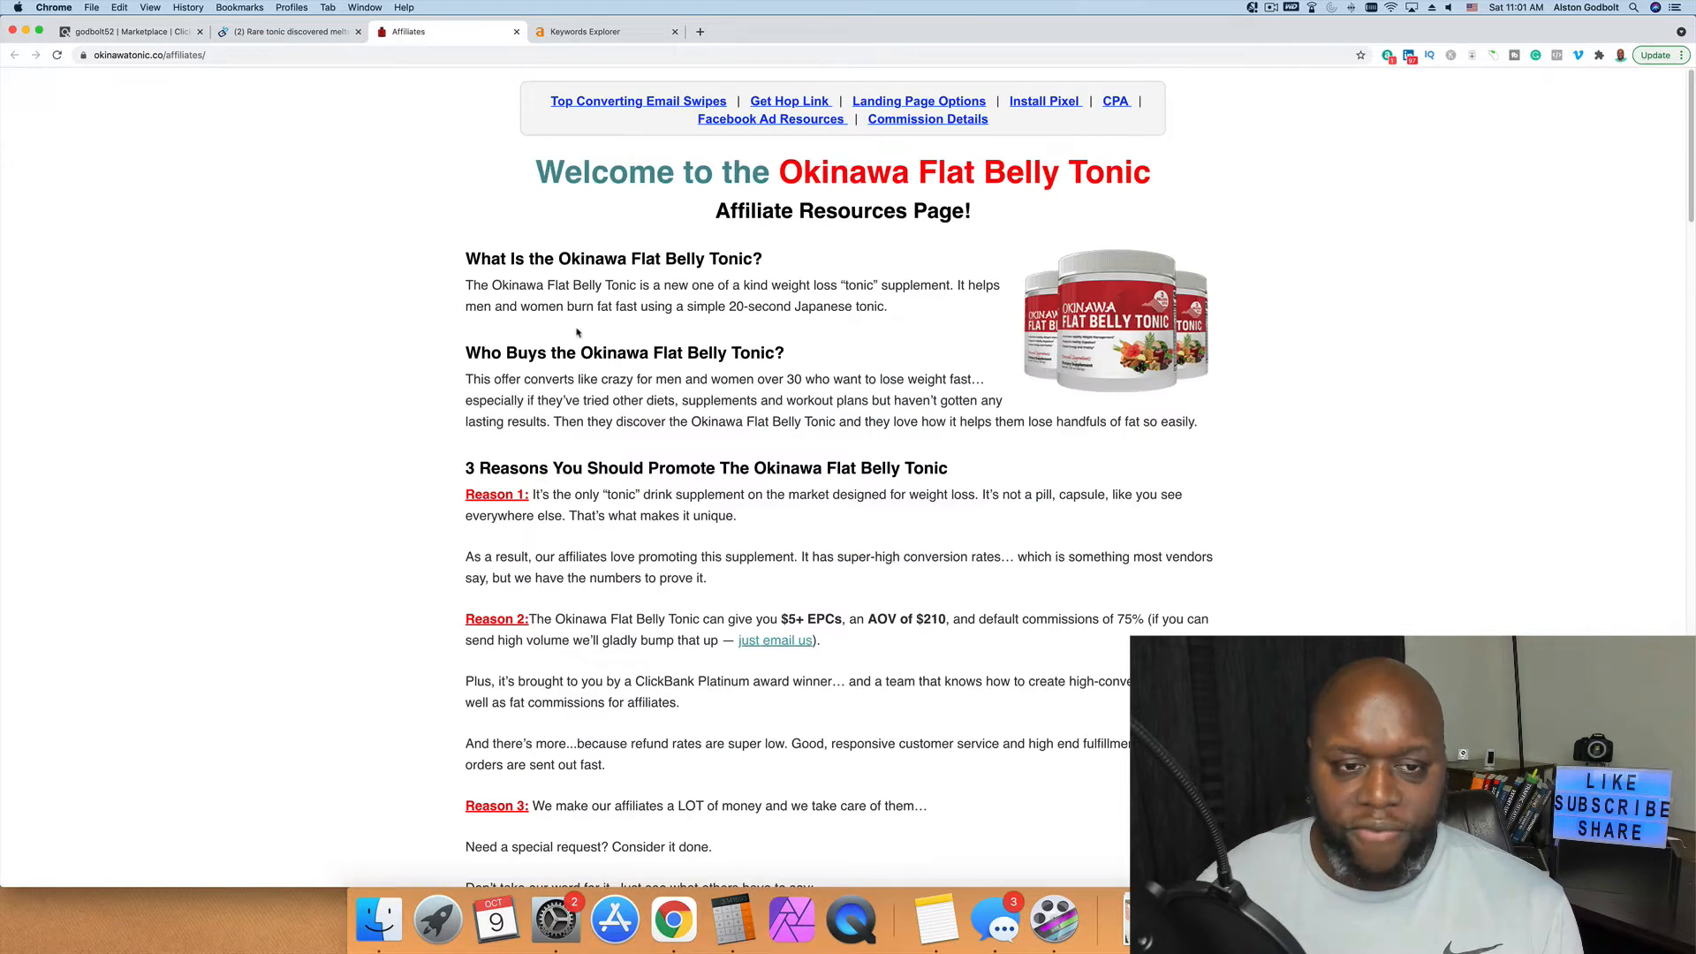
{"action": "left_click", "coordinate": [292, 32]}
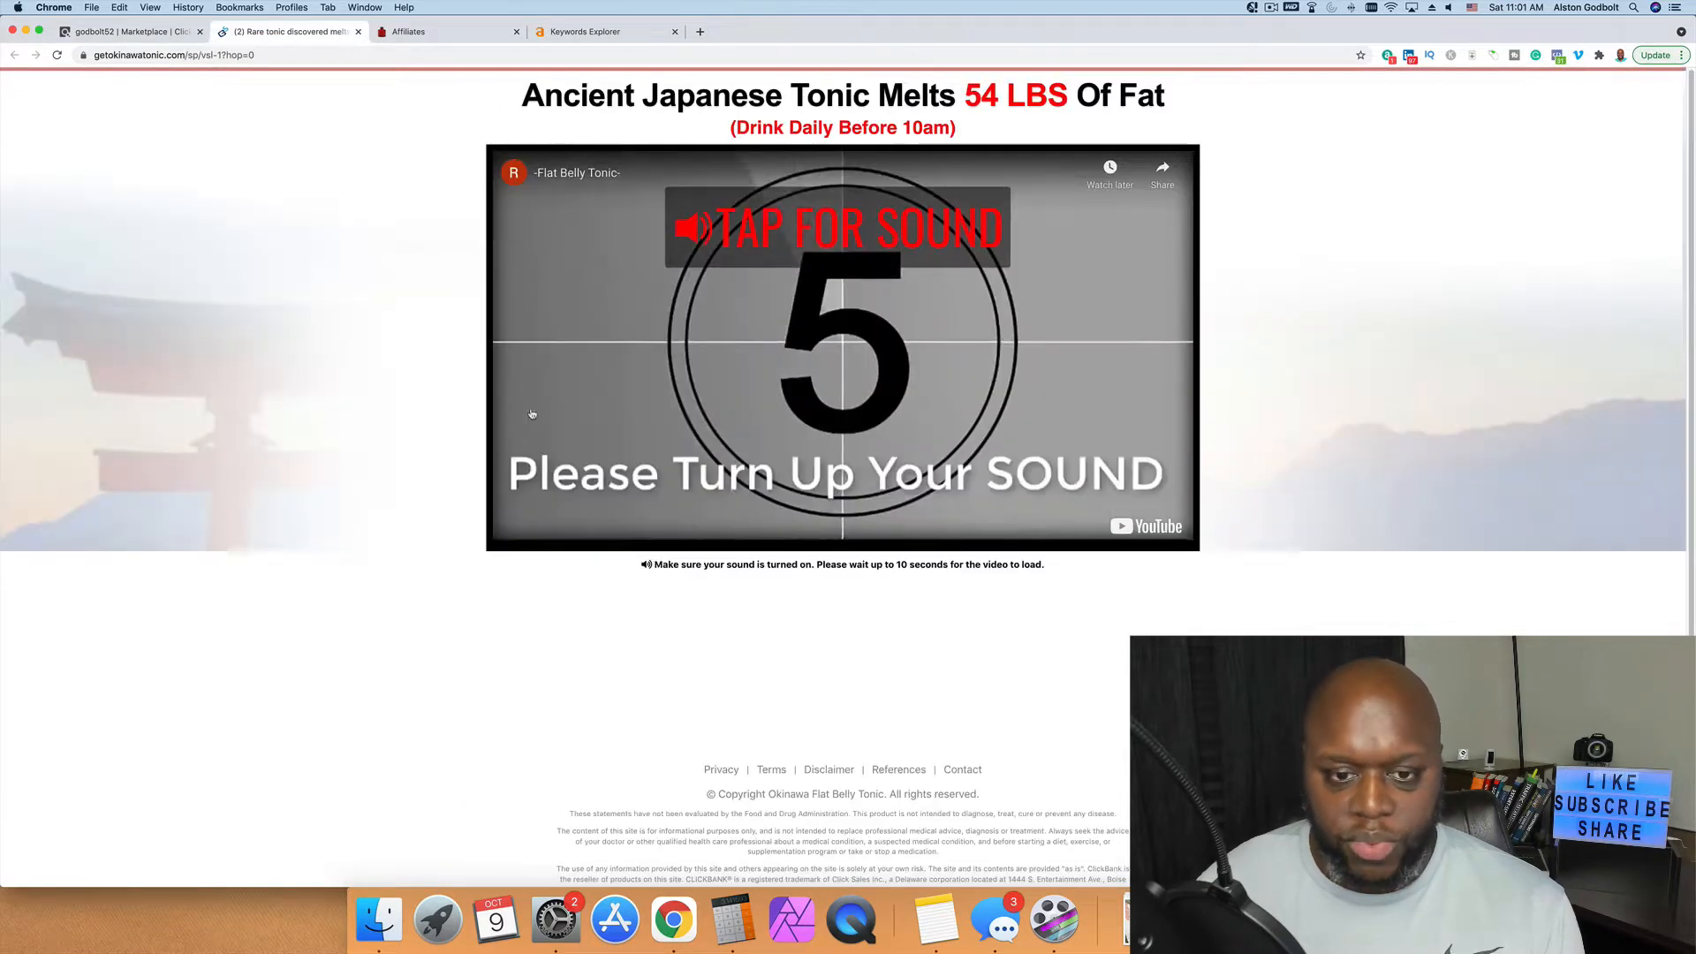
{"action": "scroll", "coordinate": [768, 372], "scroll_direction": "down", "scroll_amount": 1}
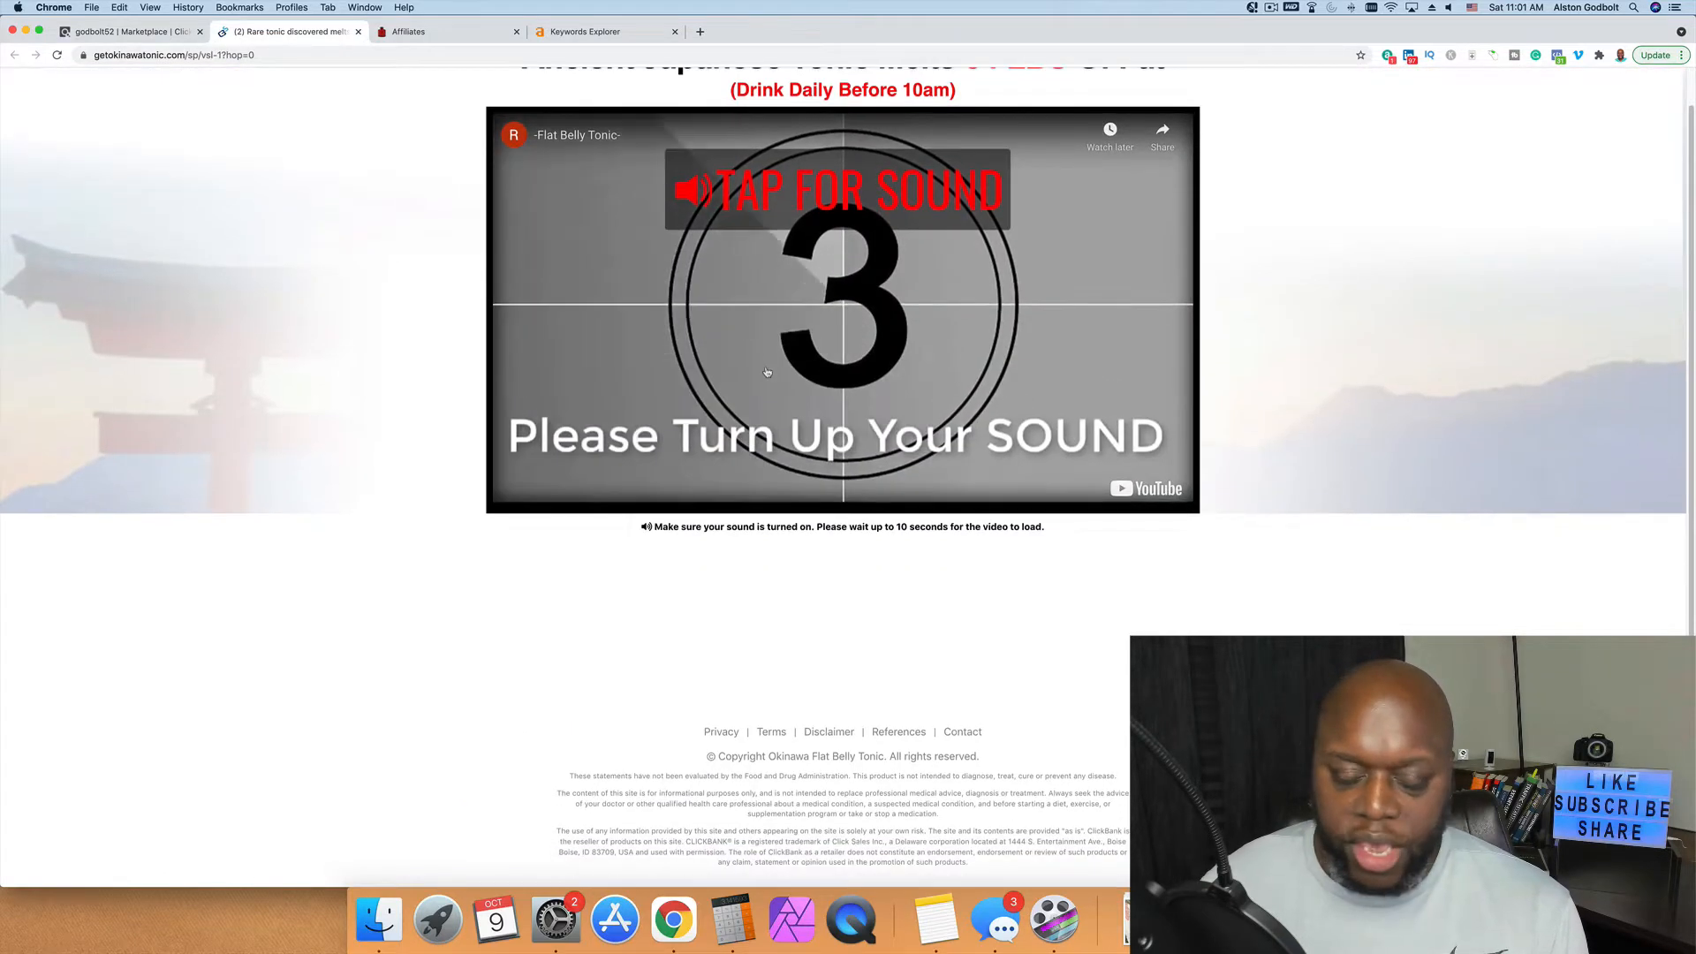
{"action": "scroll", "coordinate": [767, 372], "scroll_direction": "up", "scroll_amount": 1}
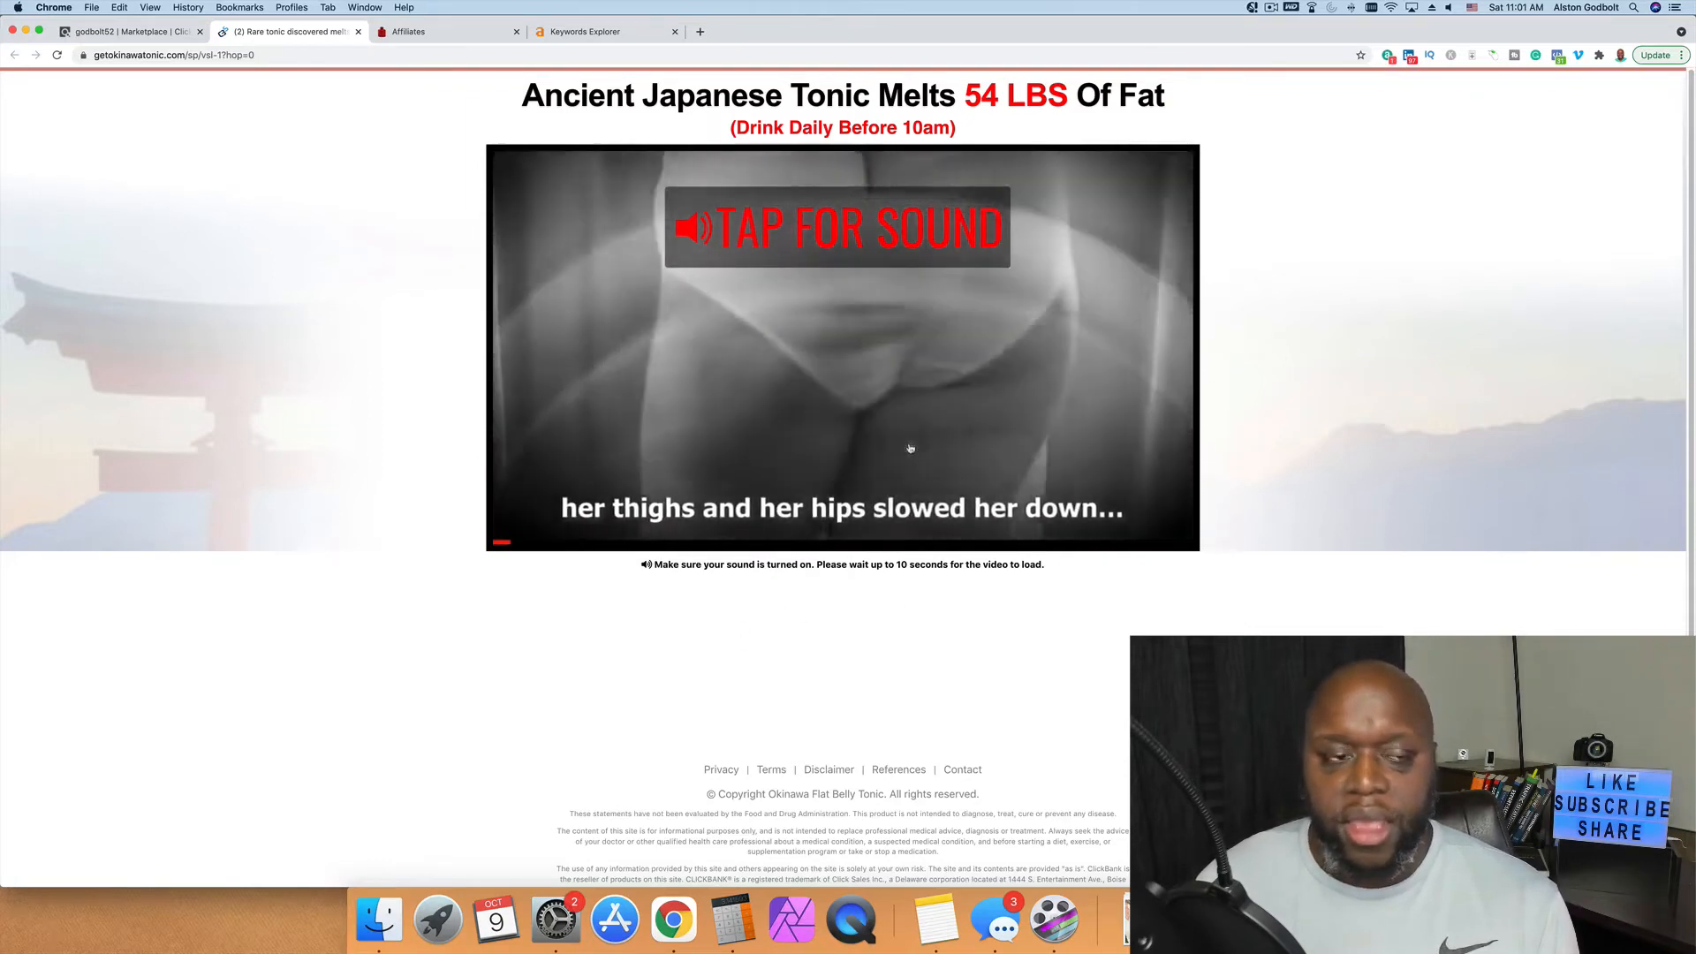
Step: Examine the Okinawa Flat Belly Tonic affiliate page for its hoplink generator, promotional guidelines, email swipes, Facebook ad resources and commission structure
{"action": "left_click", "coordinate": [445, 34]}
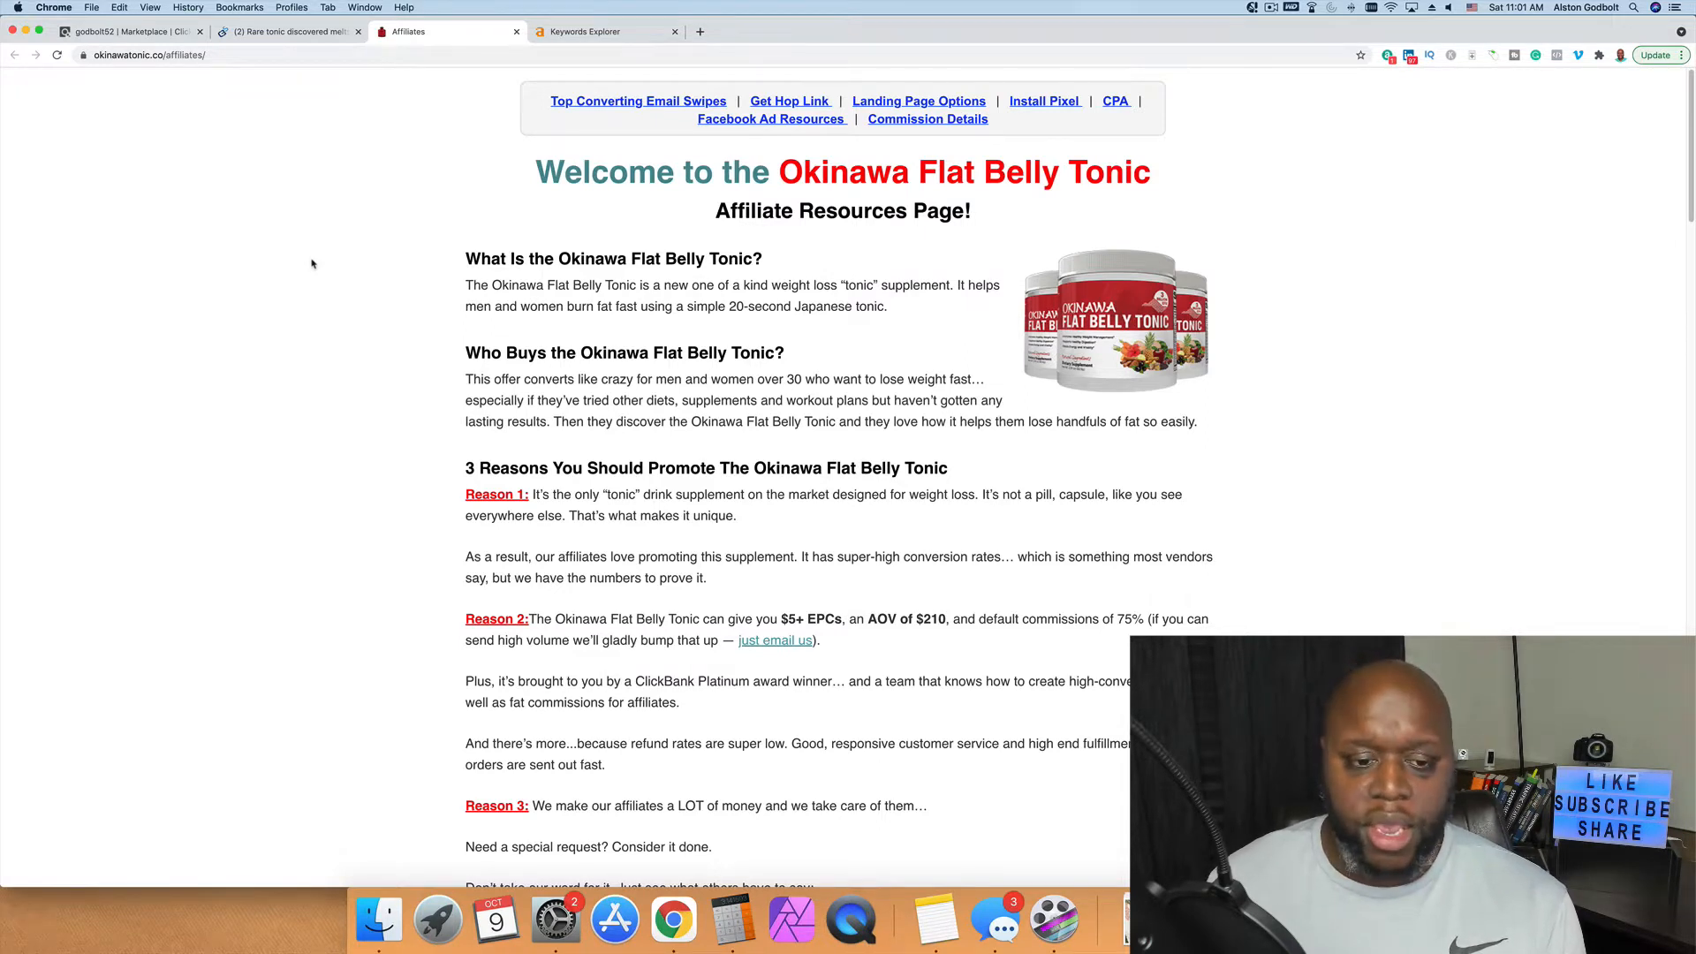
{"action": "scroll", "coordinate": [562, 394], "scroll_direction": "down", "scroll_amount": 15}
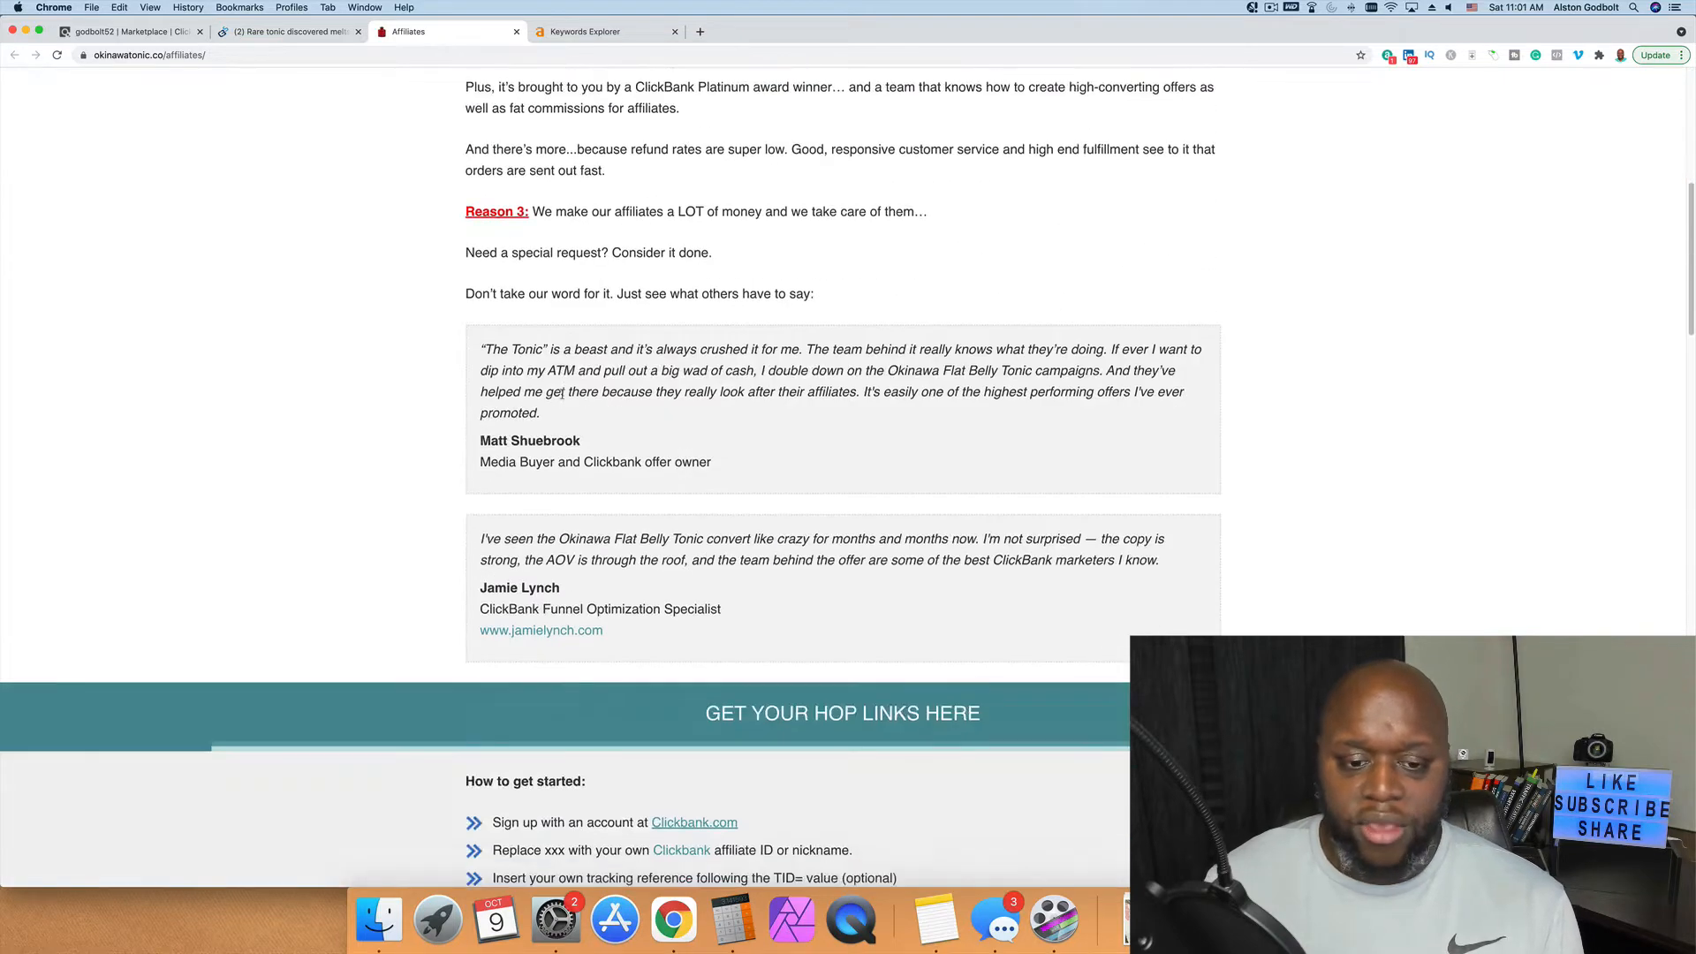
{"action": "scroll", "coordinate": [562, 394], "scroll_direction": "up", "scroll_amount": 5}
{"action": "scroll", "coordinate": [562, 394], "scroll_direction": "down", "scroll_amount": 5}
{"action": "scroll", "coordinate": [561, 394], "scroll_direction": "up", "scroll_amount": 2}
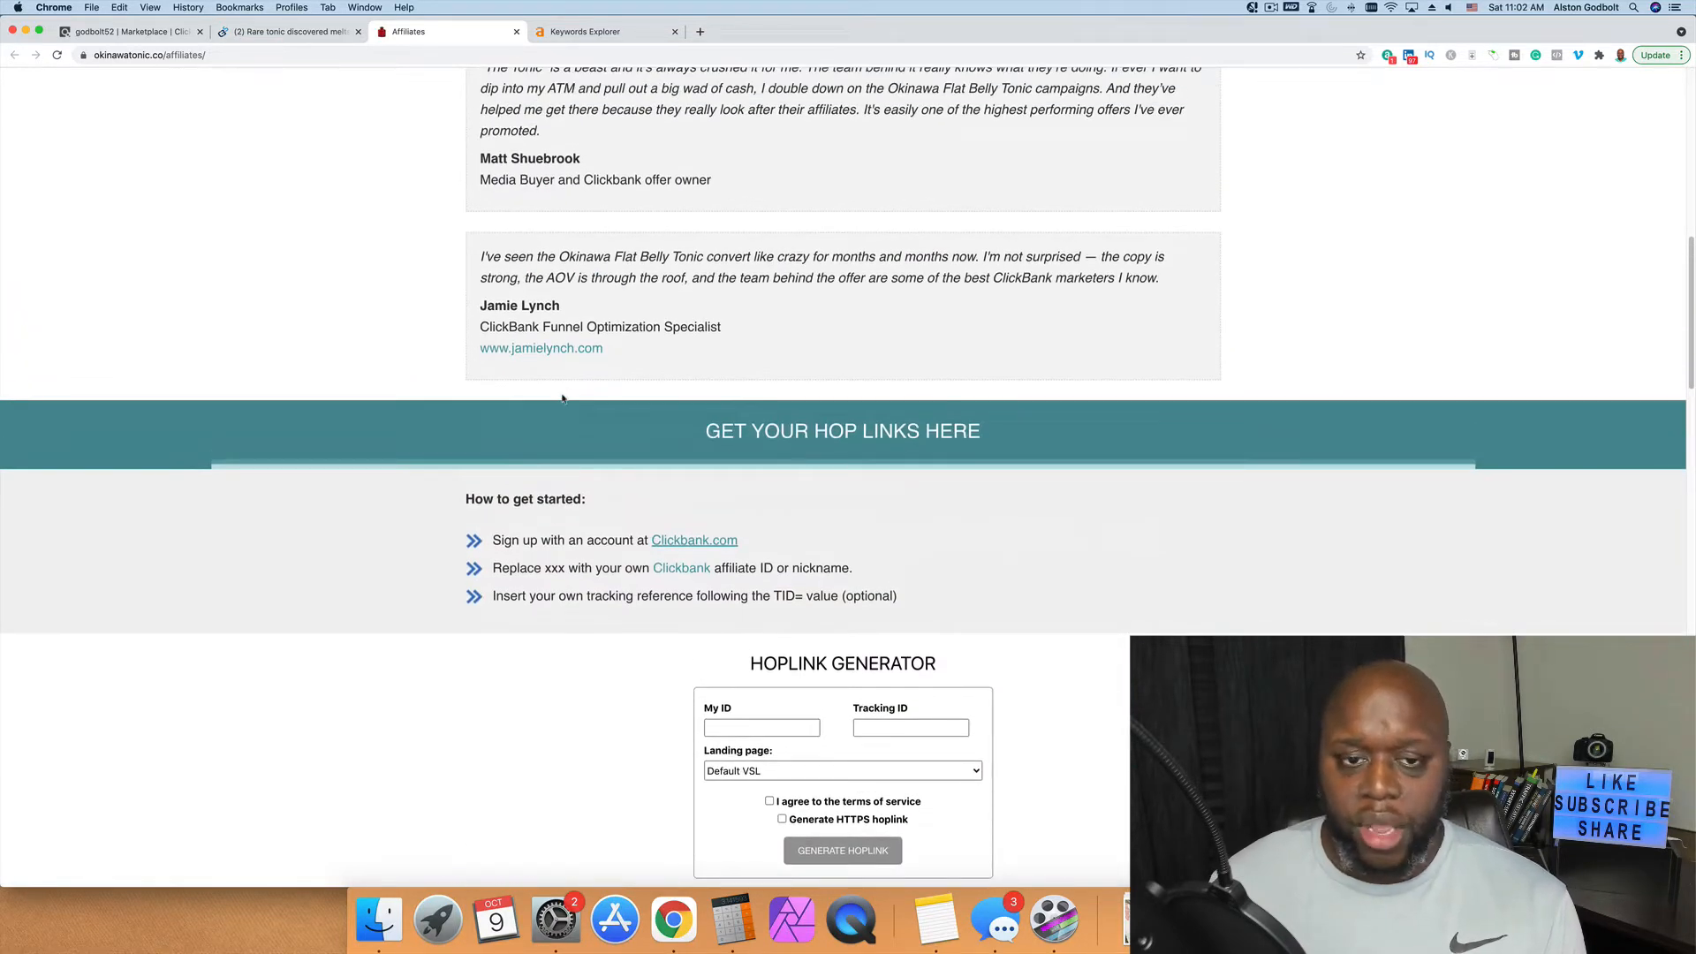
{"action": "scroll", "coordinate": [562, 398], "scroll_direction": "down", "scroll_amount": 6}
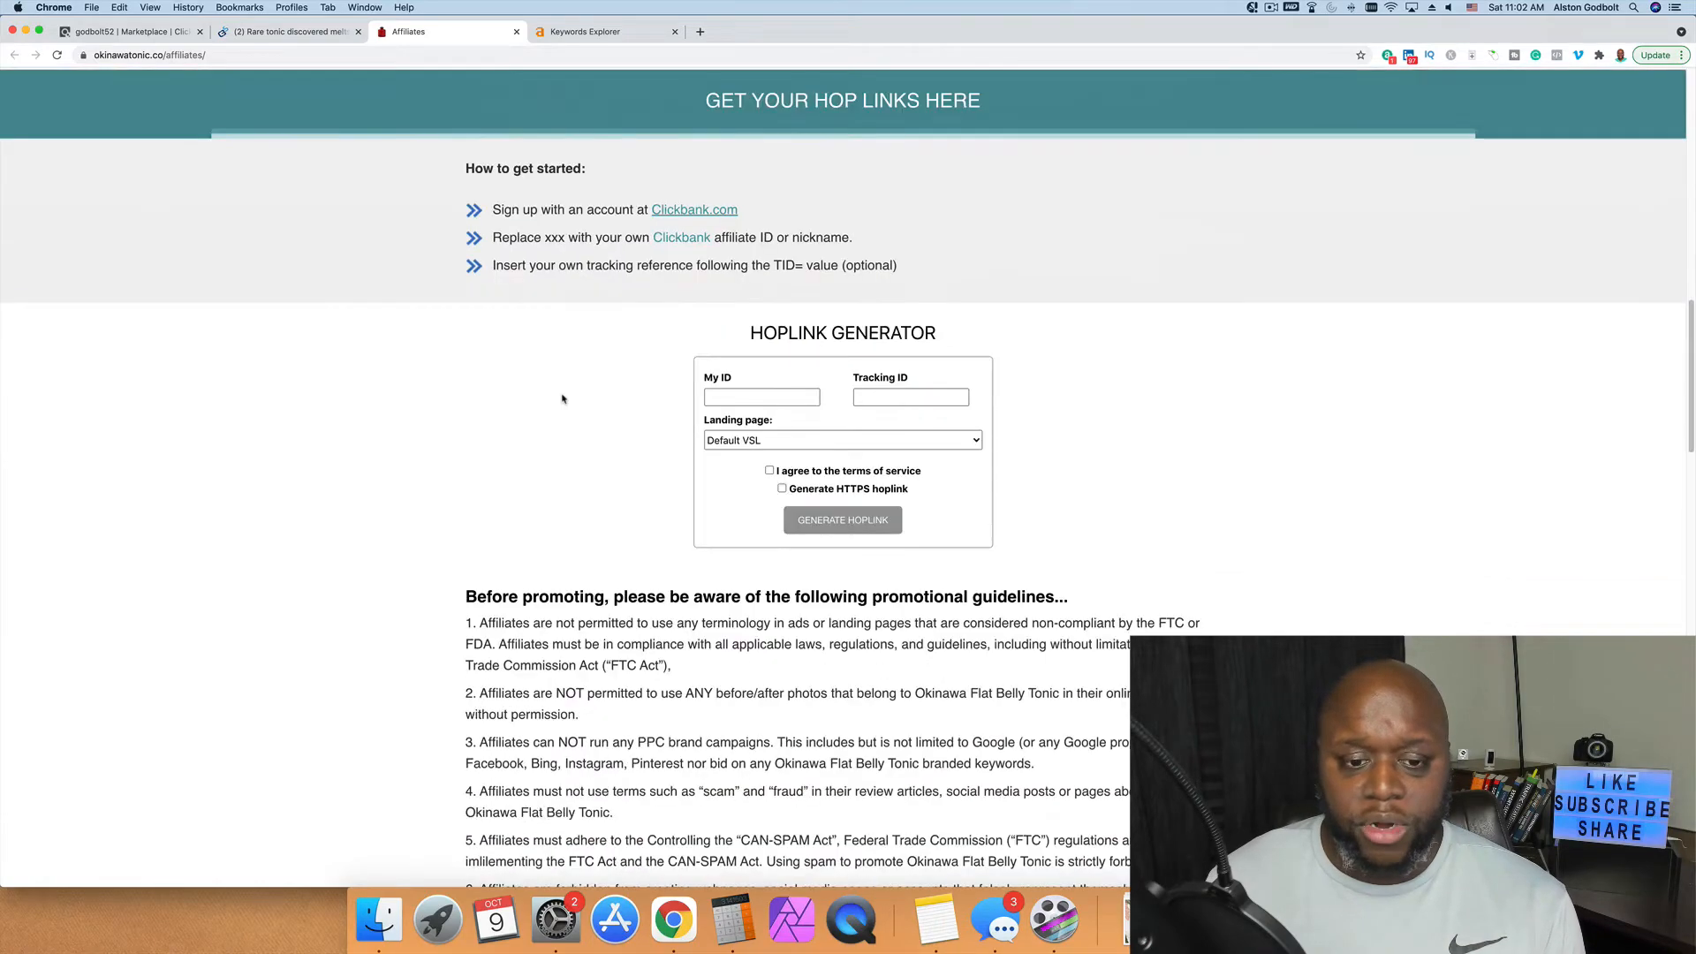
{"action": "scroll", "coordinate": [561, 398], "scroll_direction": "down", "scroll_amount": 3}
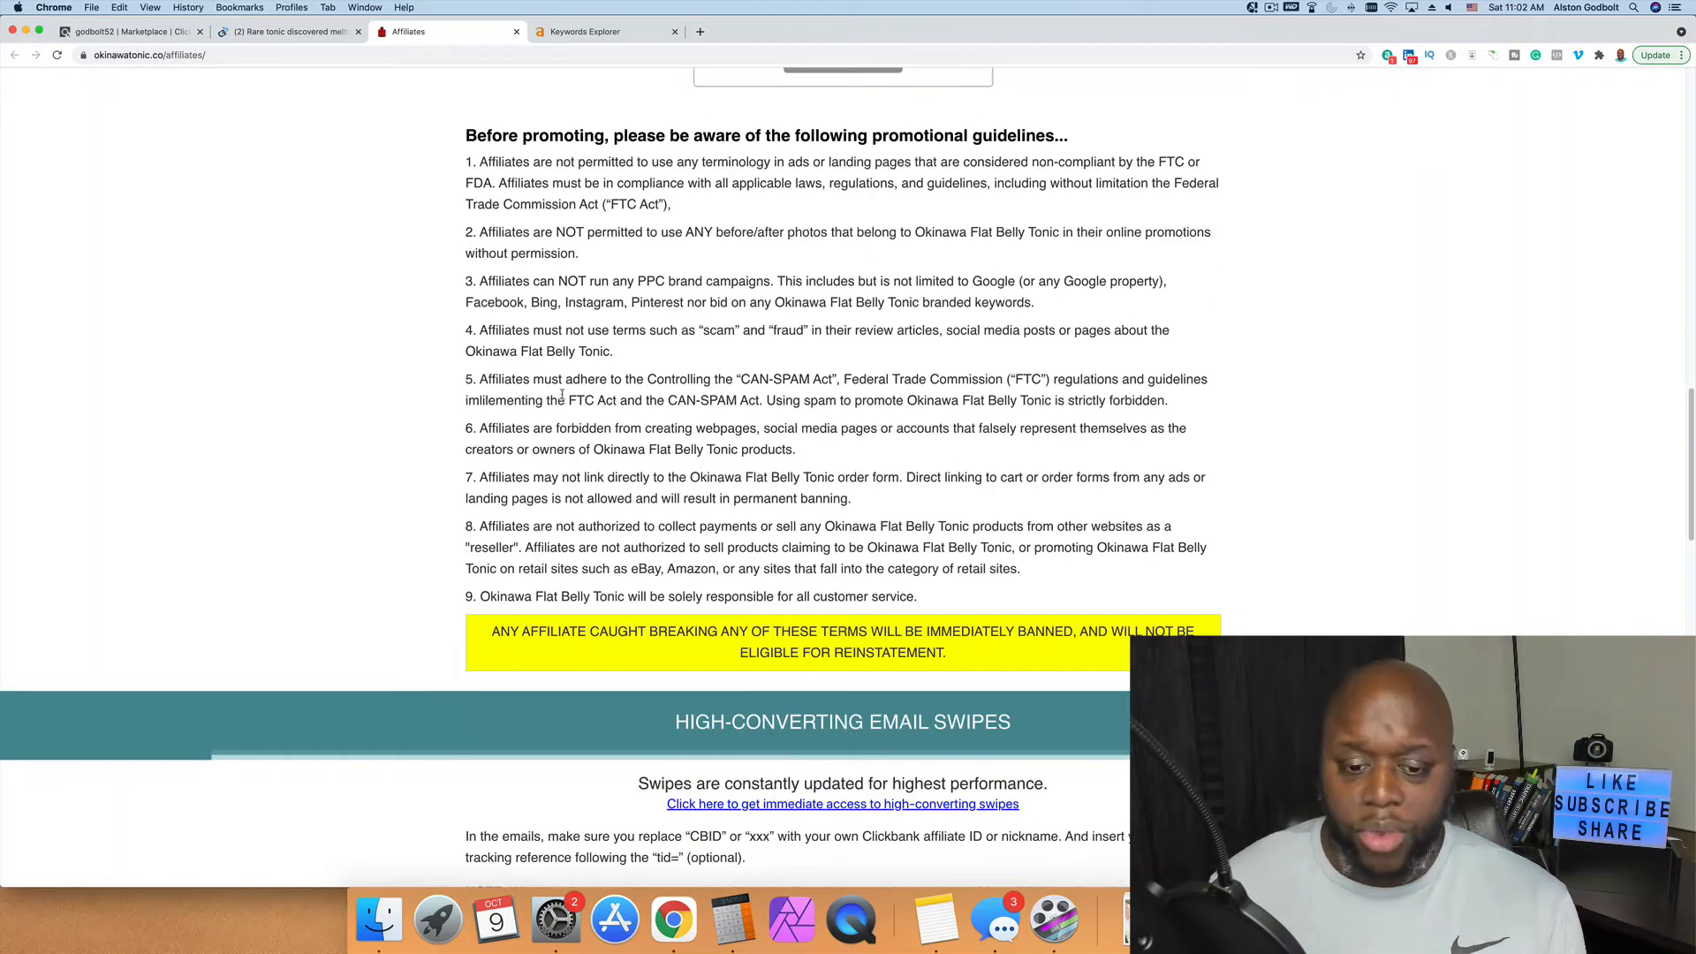
{"action": "scroll", "coordinate": [562, 395], "scroll_direction": "down", "scroll_amount": 5}
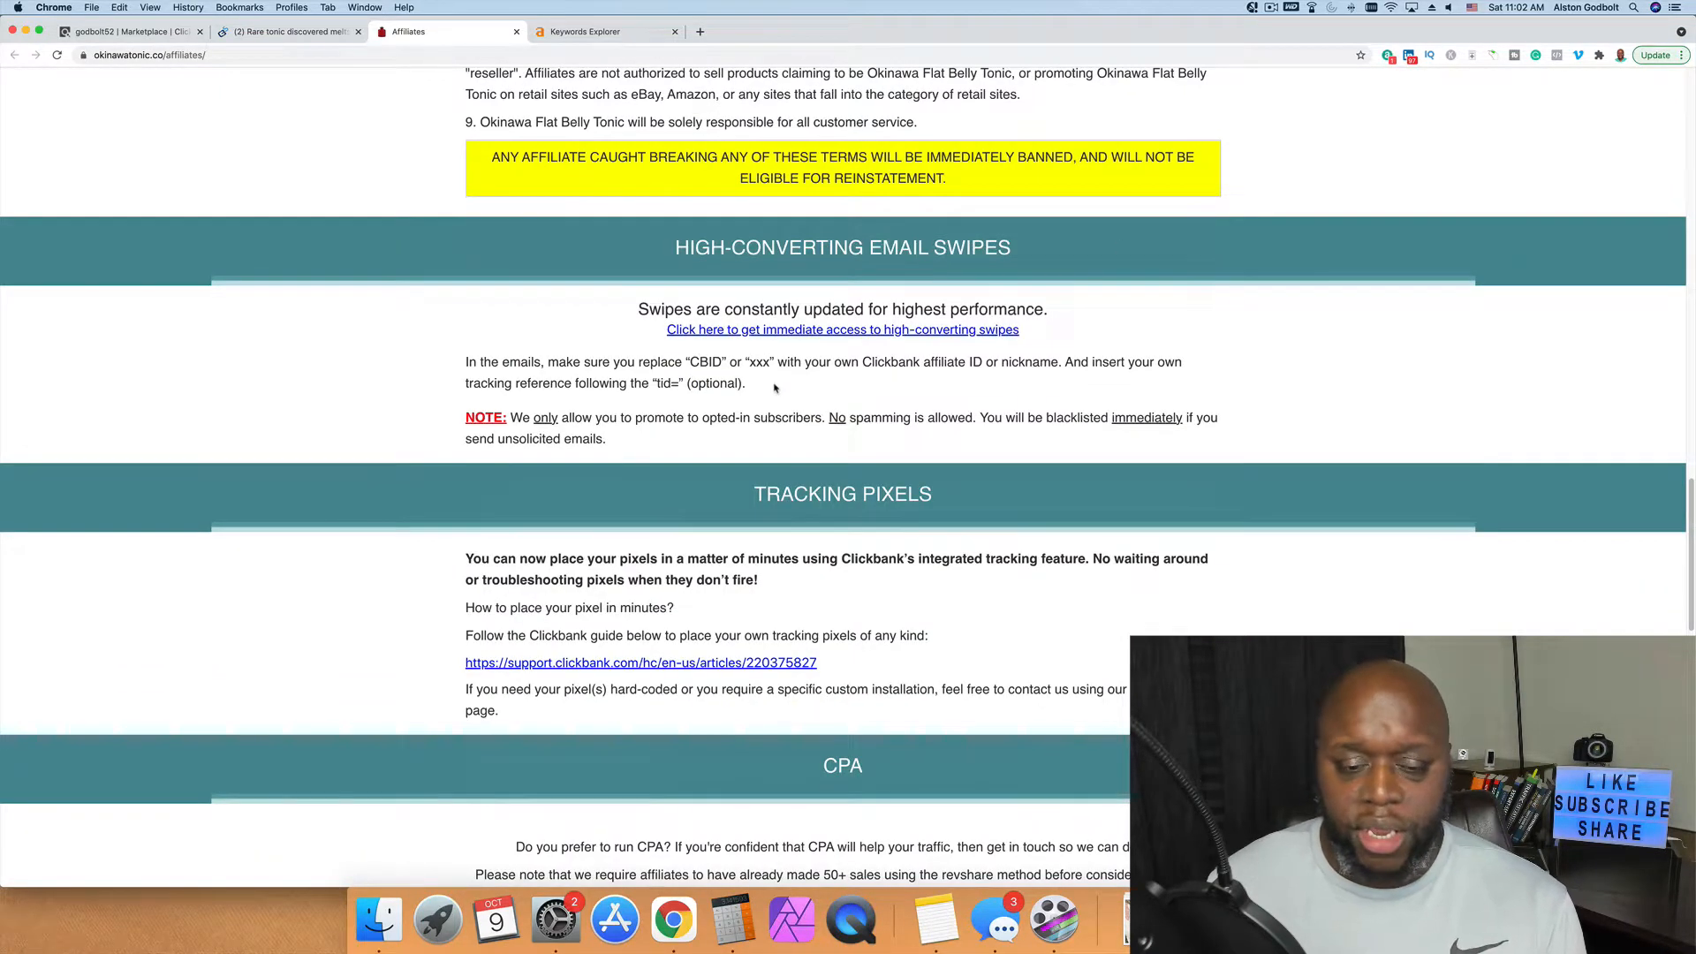
{"action": "scroll", "coordinate": [775, 388], "scroll_direction": "down", "scroll_amount": 2}
{"action": "scroll", "coordinate": [786, 389], "scroll_direction": "down", "scroll_amount": 3}
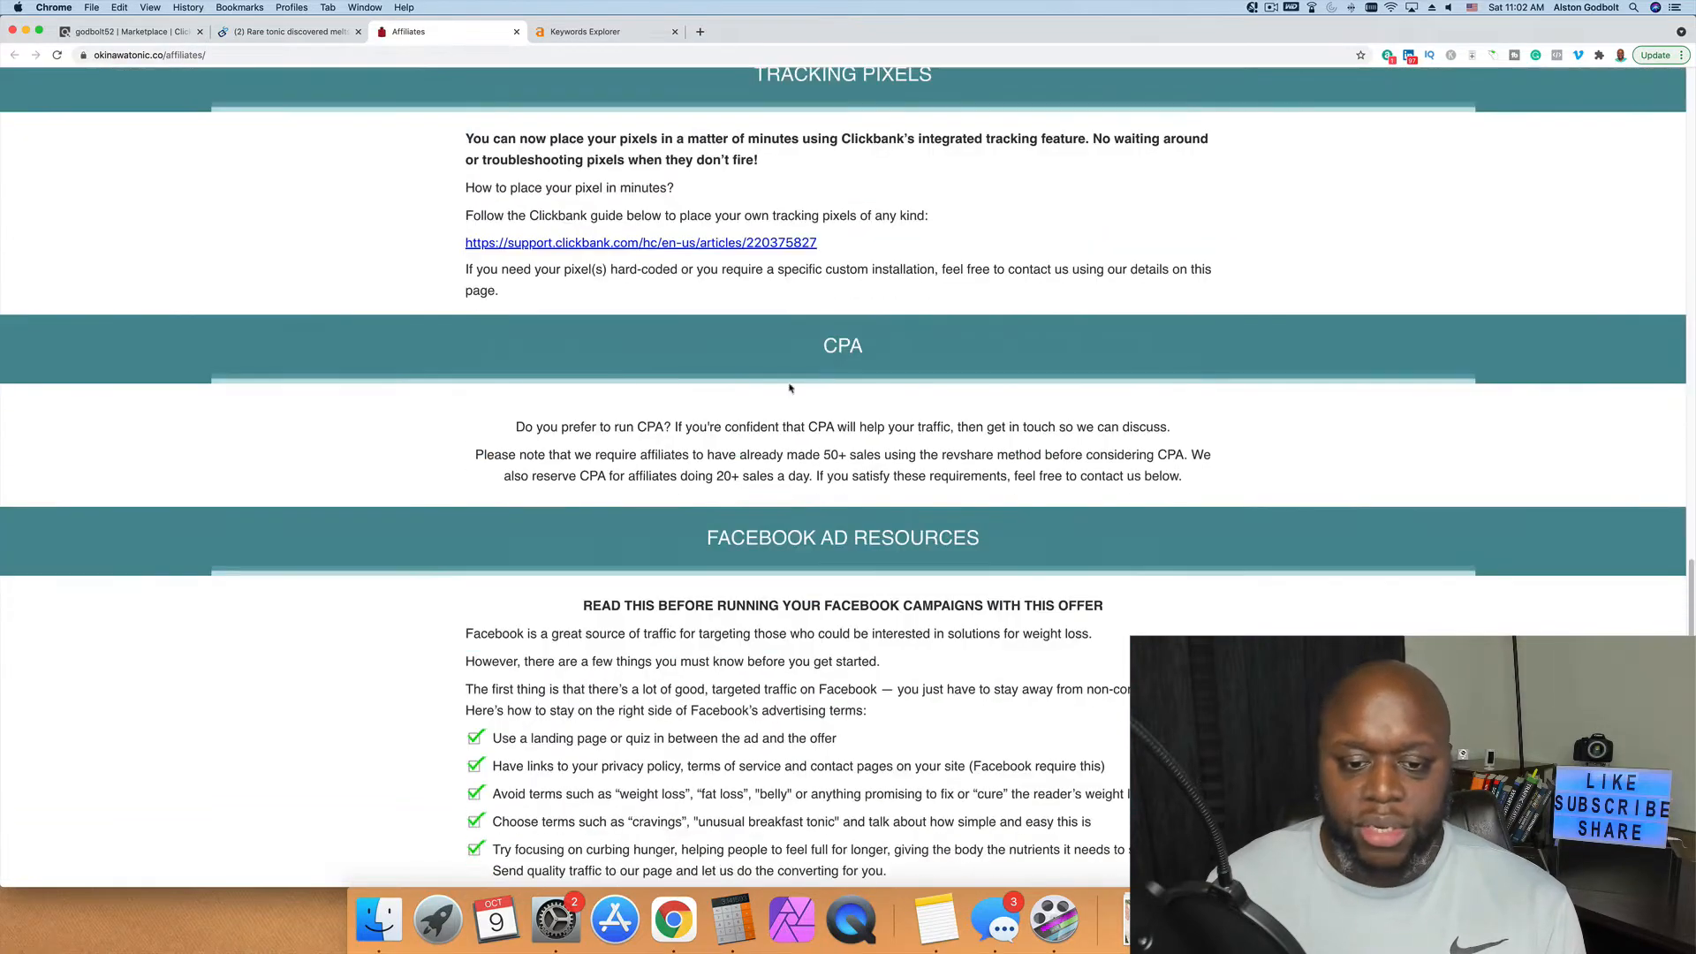
{"action": "scroll", "coordinate": [728, 417], "scroll_direction": "down", "scroll_amount": 10}
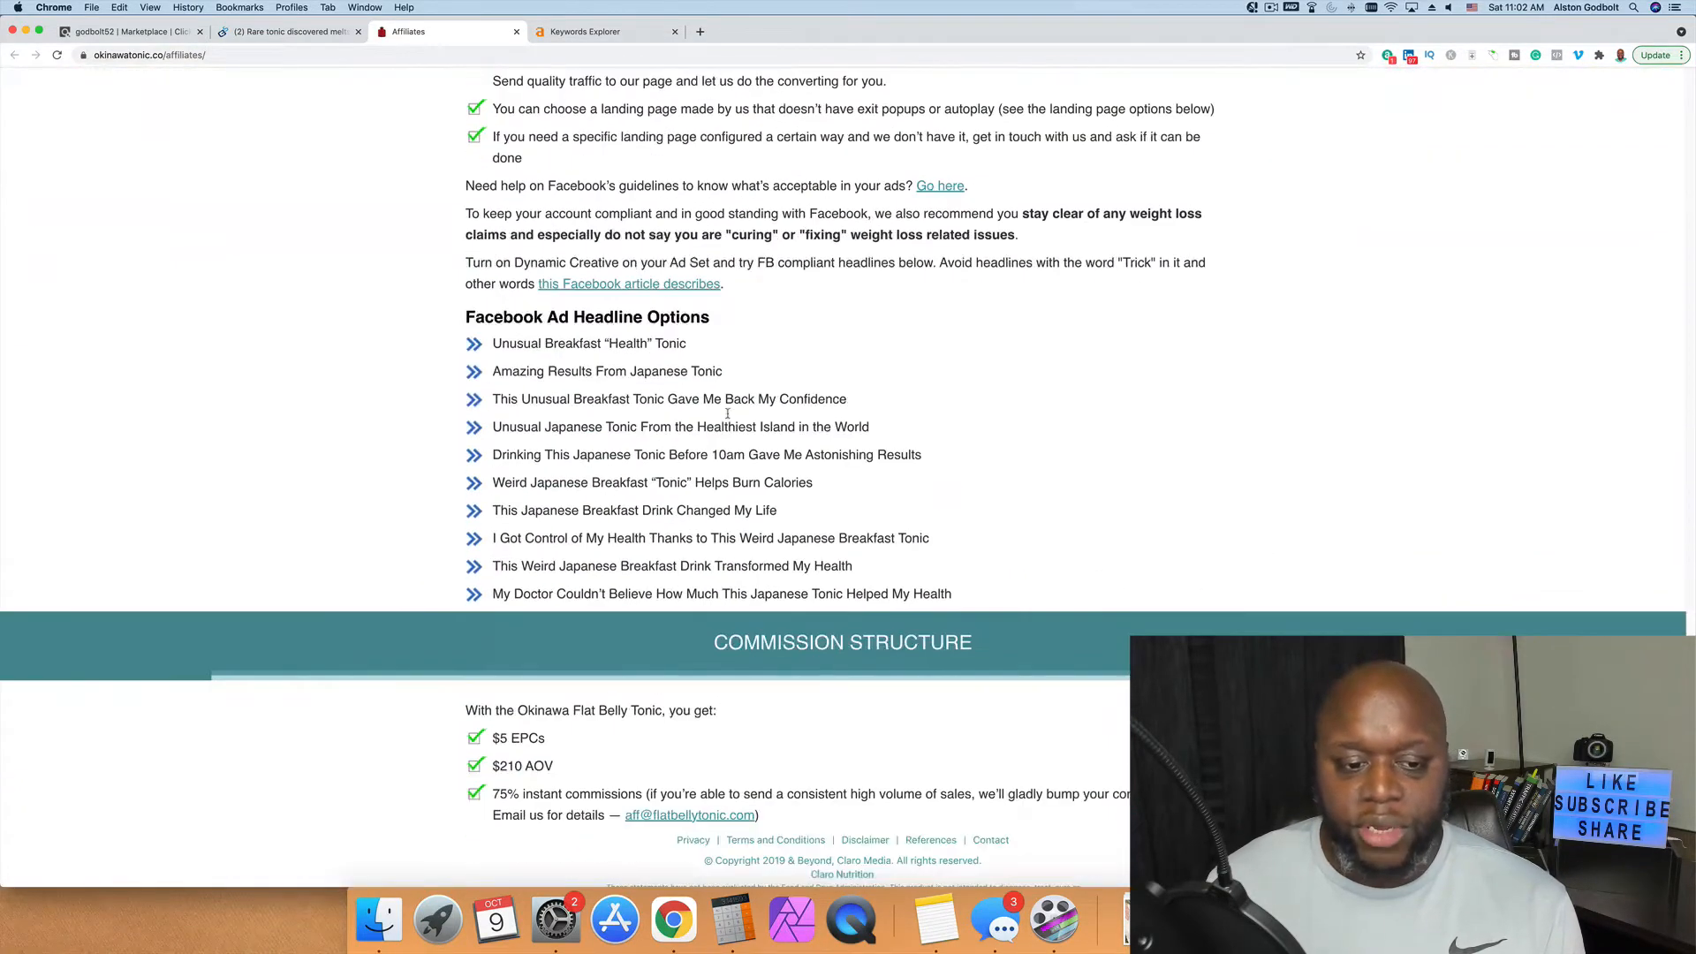
{"action": "scroll", "coordinate": [728, 417], "scroll_direction": "down", "scroll_amount": 2}
{"action": "scroll", "coordinate": [742, 445], "scroll_direction": "up", "scroll_amount": 20}
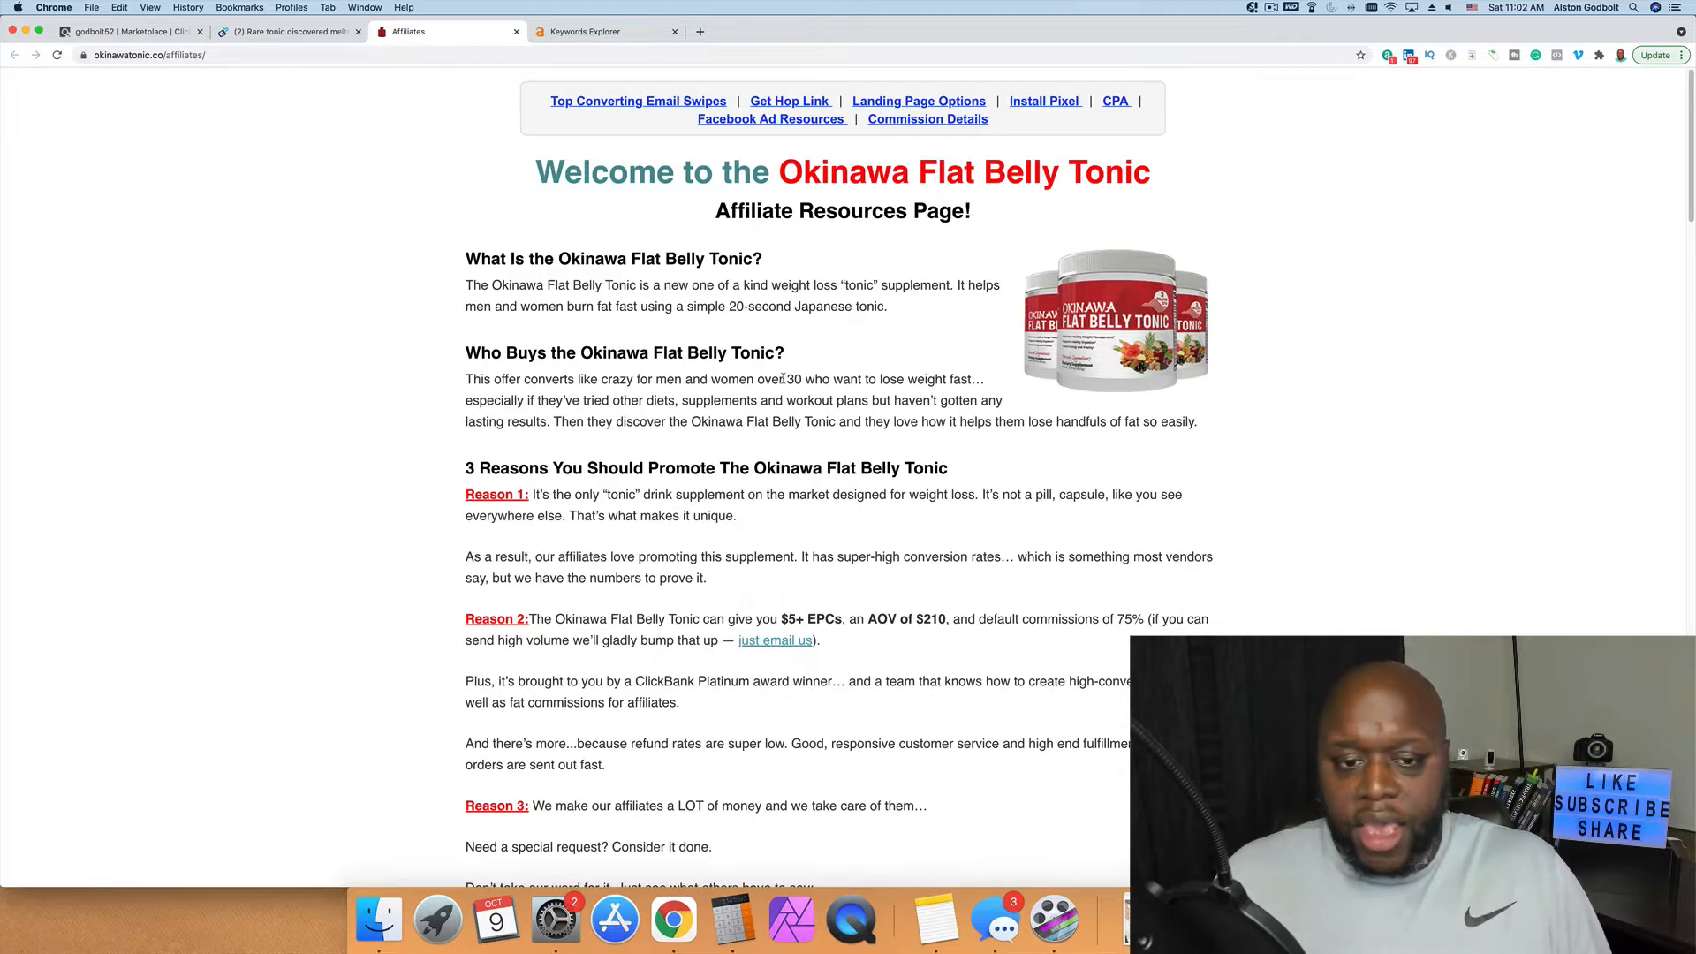
Step: Open the online whiteboard at tutorialspoint.com/whiteboard.htm in a new tab
{"action": "left_click", "coordinate": [700, 31]}
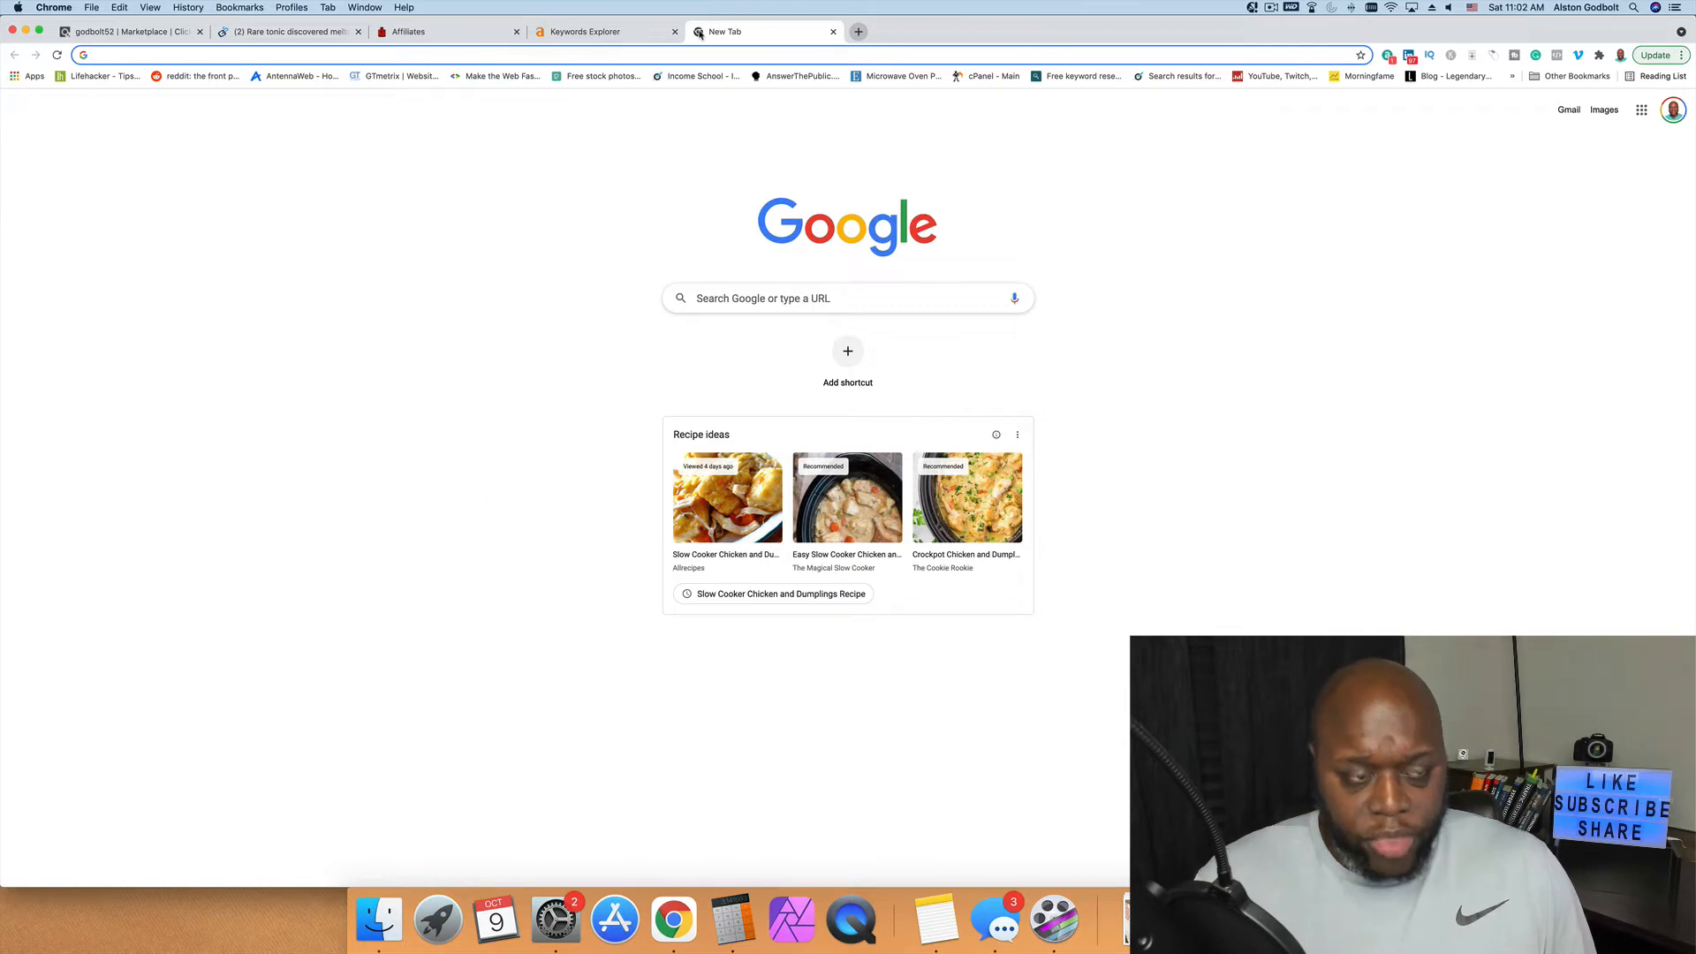
{"action": "type", "text": "white"}
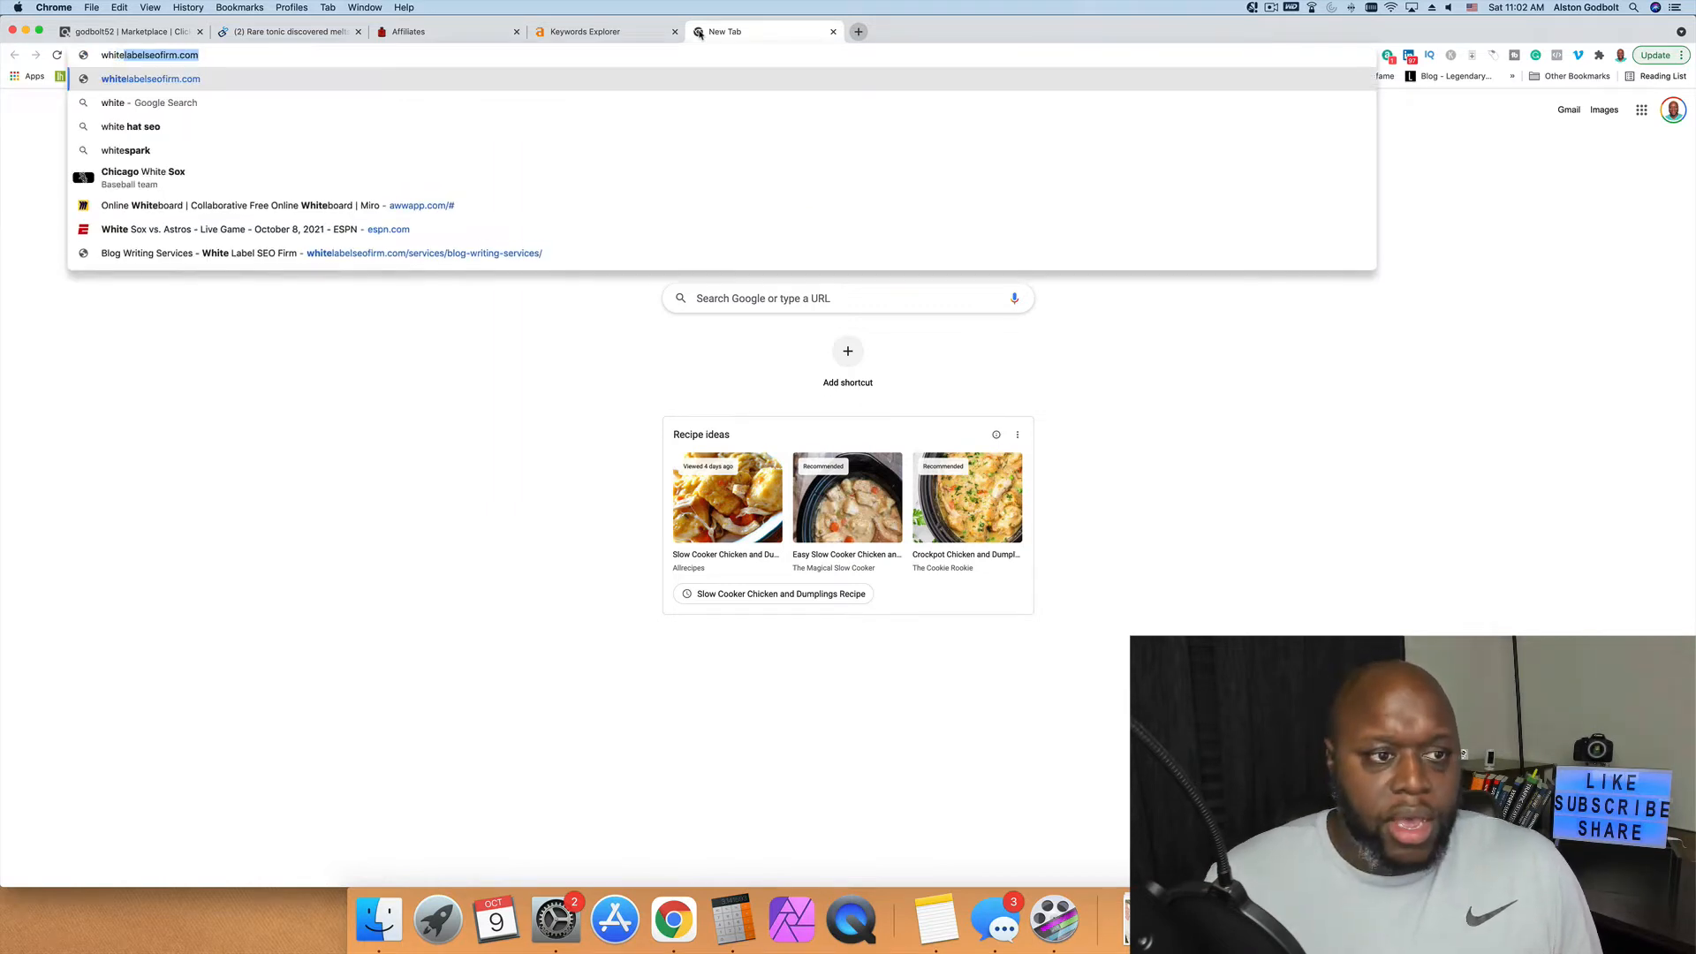
{"action": "type", "text": "board.htm"}
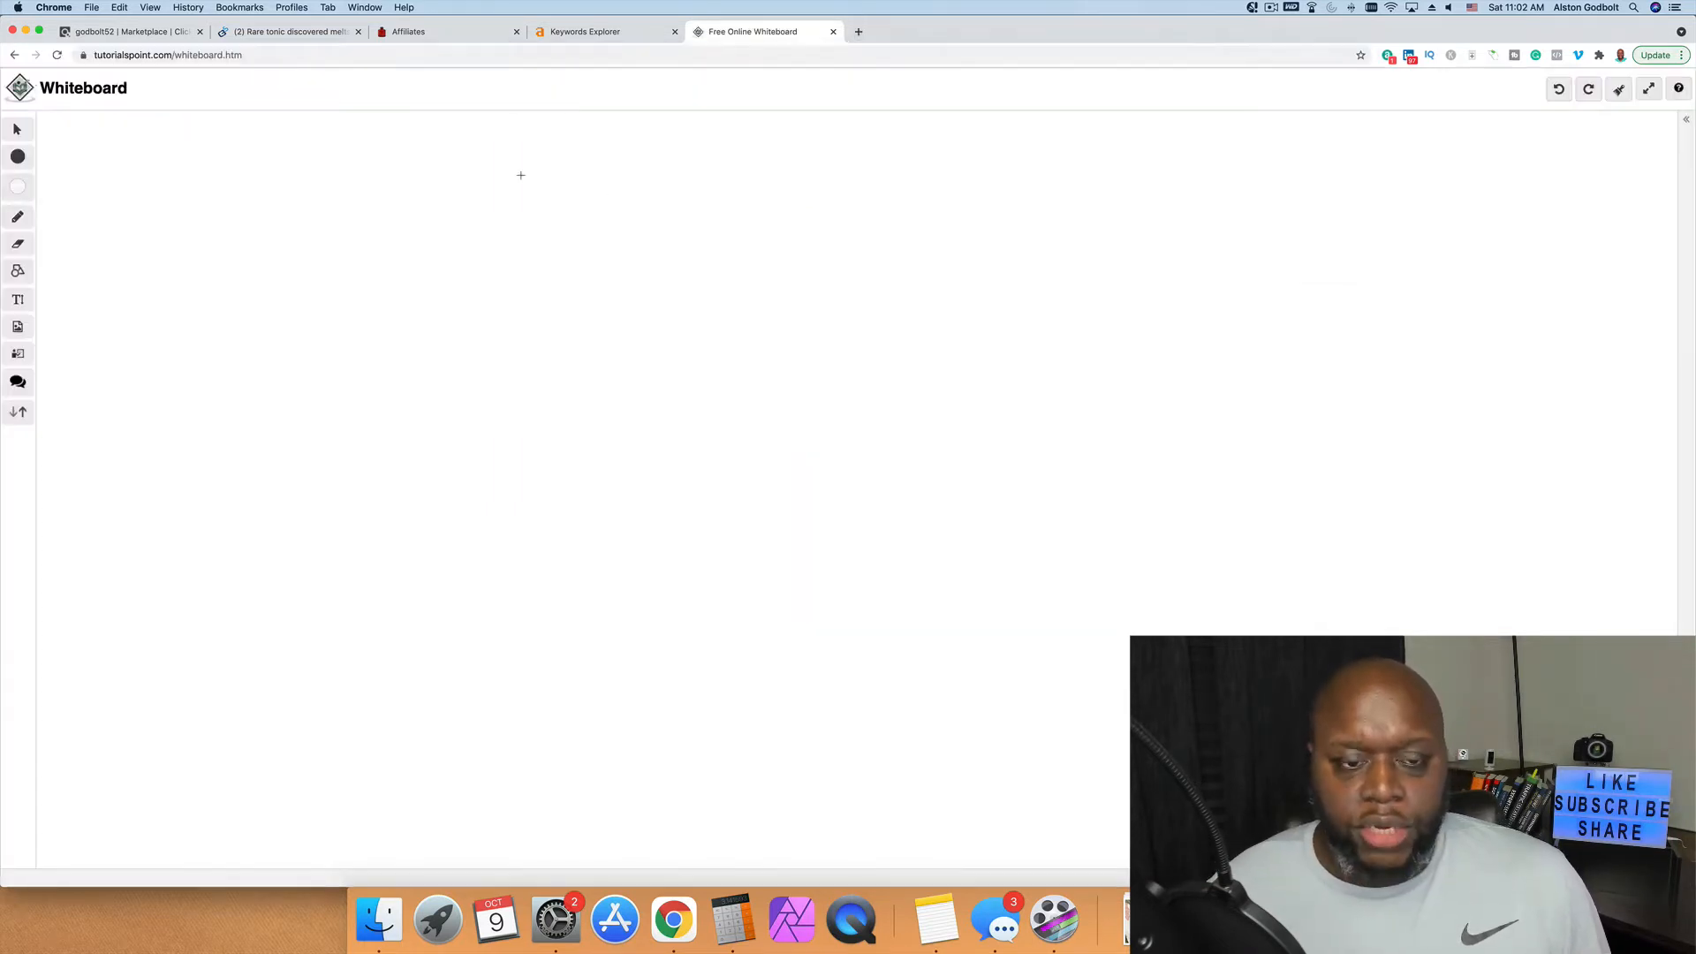
Step: Draw a large inverted-triangle funnel freehand and divide it into four levels with three horizontal lines
{"action": "mouse_move", "coordinate": [477, 153]}
{"action": "left_mouse_down"}
{"action": "mouse_move", "coordinate": [1232, 146]}
{"action": "mouse_move", "coordinate": [988, 522]}
{"action": "mouse_move", "coordinate": [906, 750]}
{"action": "mouse_move", "coordinate": [848, 674]}
{"action": "mouse_move", "coordinate": [582, 150]}
{"action": "left_mouse_up"}
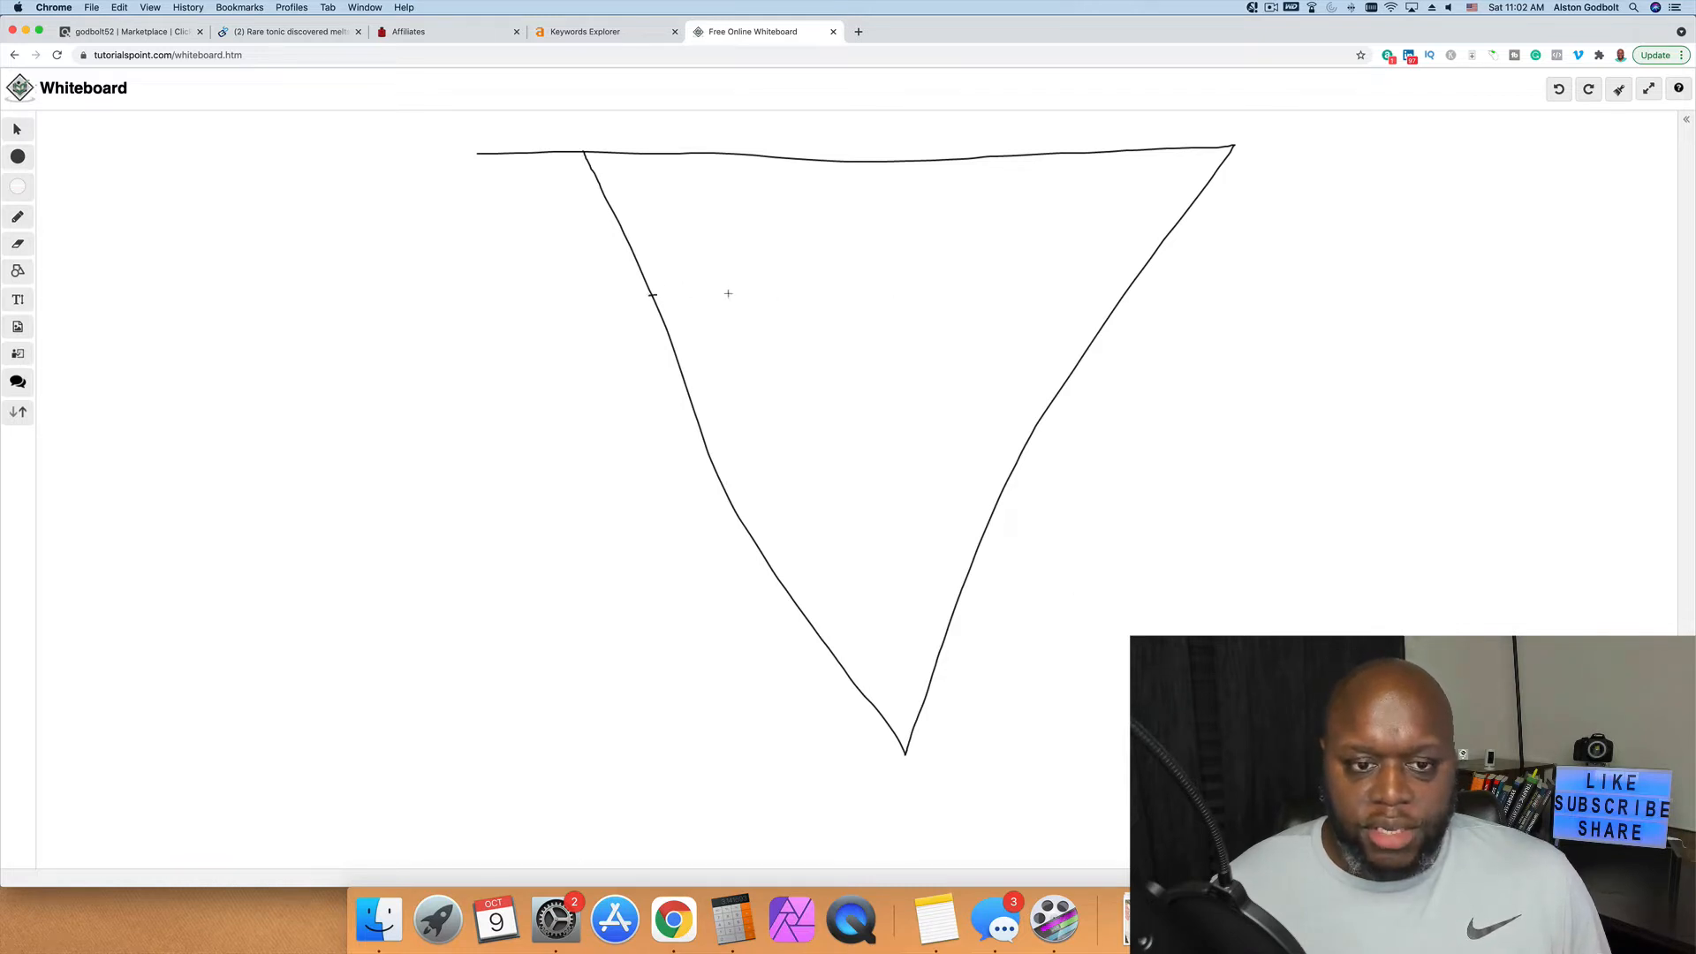
{"action": "left_click_drag", "start_coordinate": [650, 294], "coordinate": [1115, 296]}
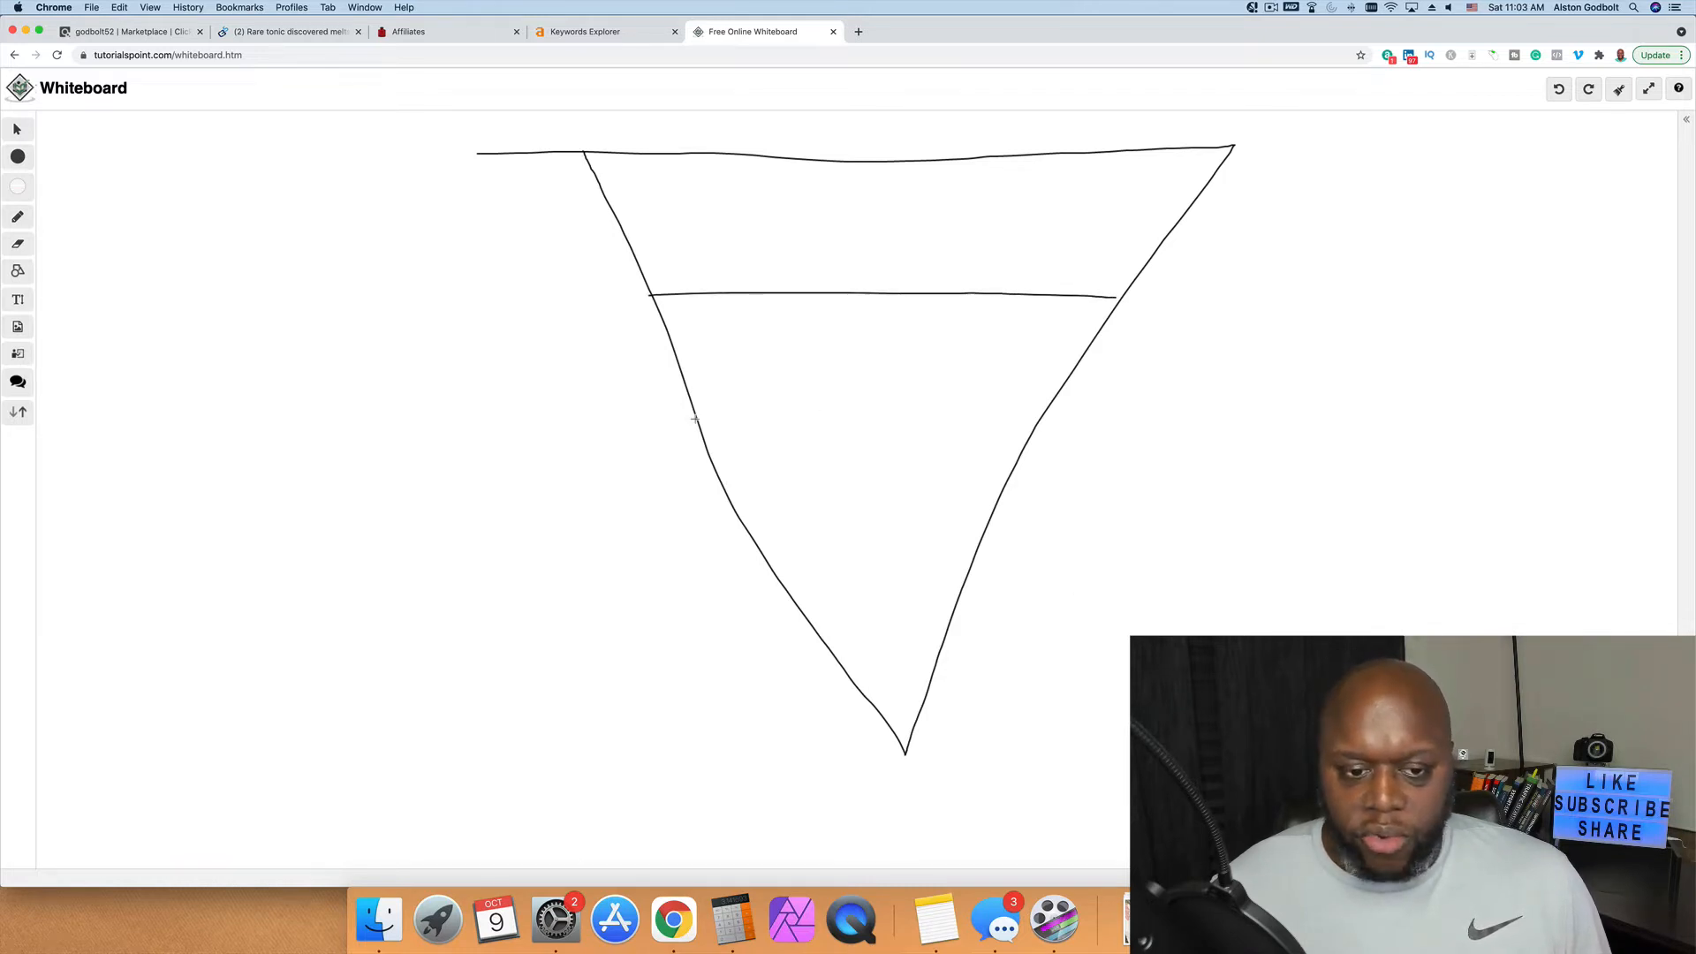
{"action": "left_click_drag", "start_coordinate": [696, 418], "coordinate": [1057, 416]}
{"action": "left_click_drag", "start_coordinate": [763, 552], "coordinate": [971, 549]}
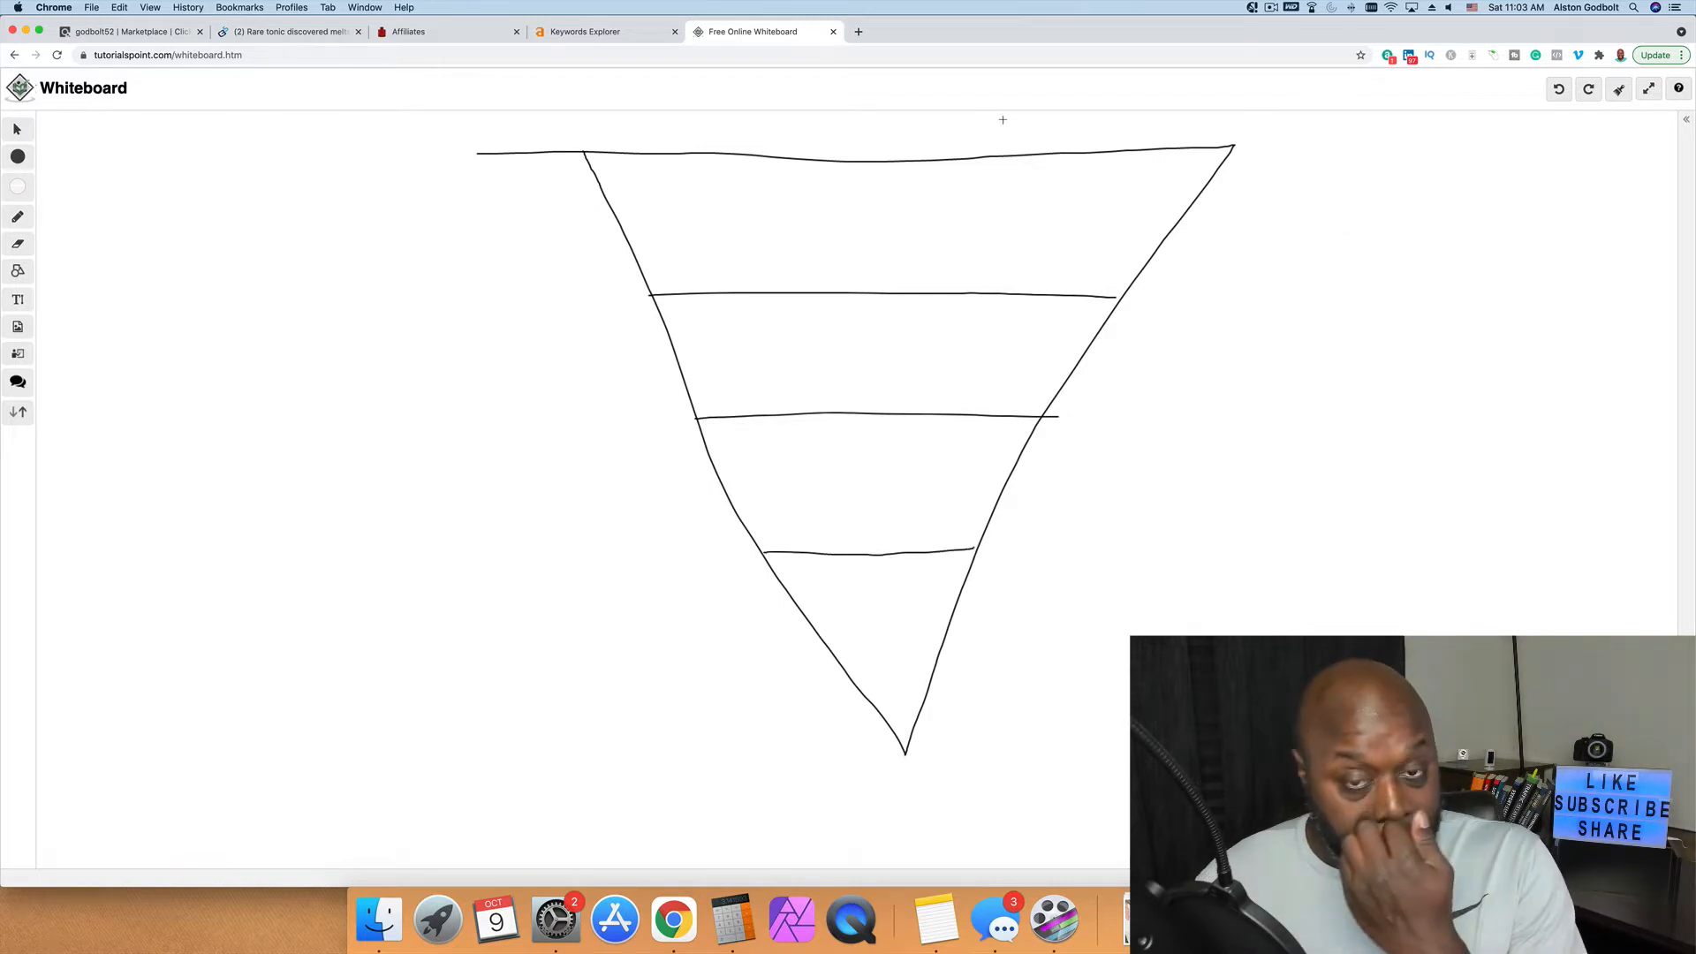
Step: Draw a simple figure with a sad face at the funnel's upper edge, and a circle with three dollar signs at its tip
{"action": "mouse_move", "coordinate": [756, 125]}
{"action": "left_mouse_down"}
{"action": "mouse_move", "coordinate": [743, 113]}
{"action": "mouse_move", "coordinate": [802, 131]}
{"action": "mouse_move", "coordinate": [769, 148]}
{"action": "mouse_move", "coordinate": [775, 198]}
{"action": "left_mouse_up"}
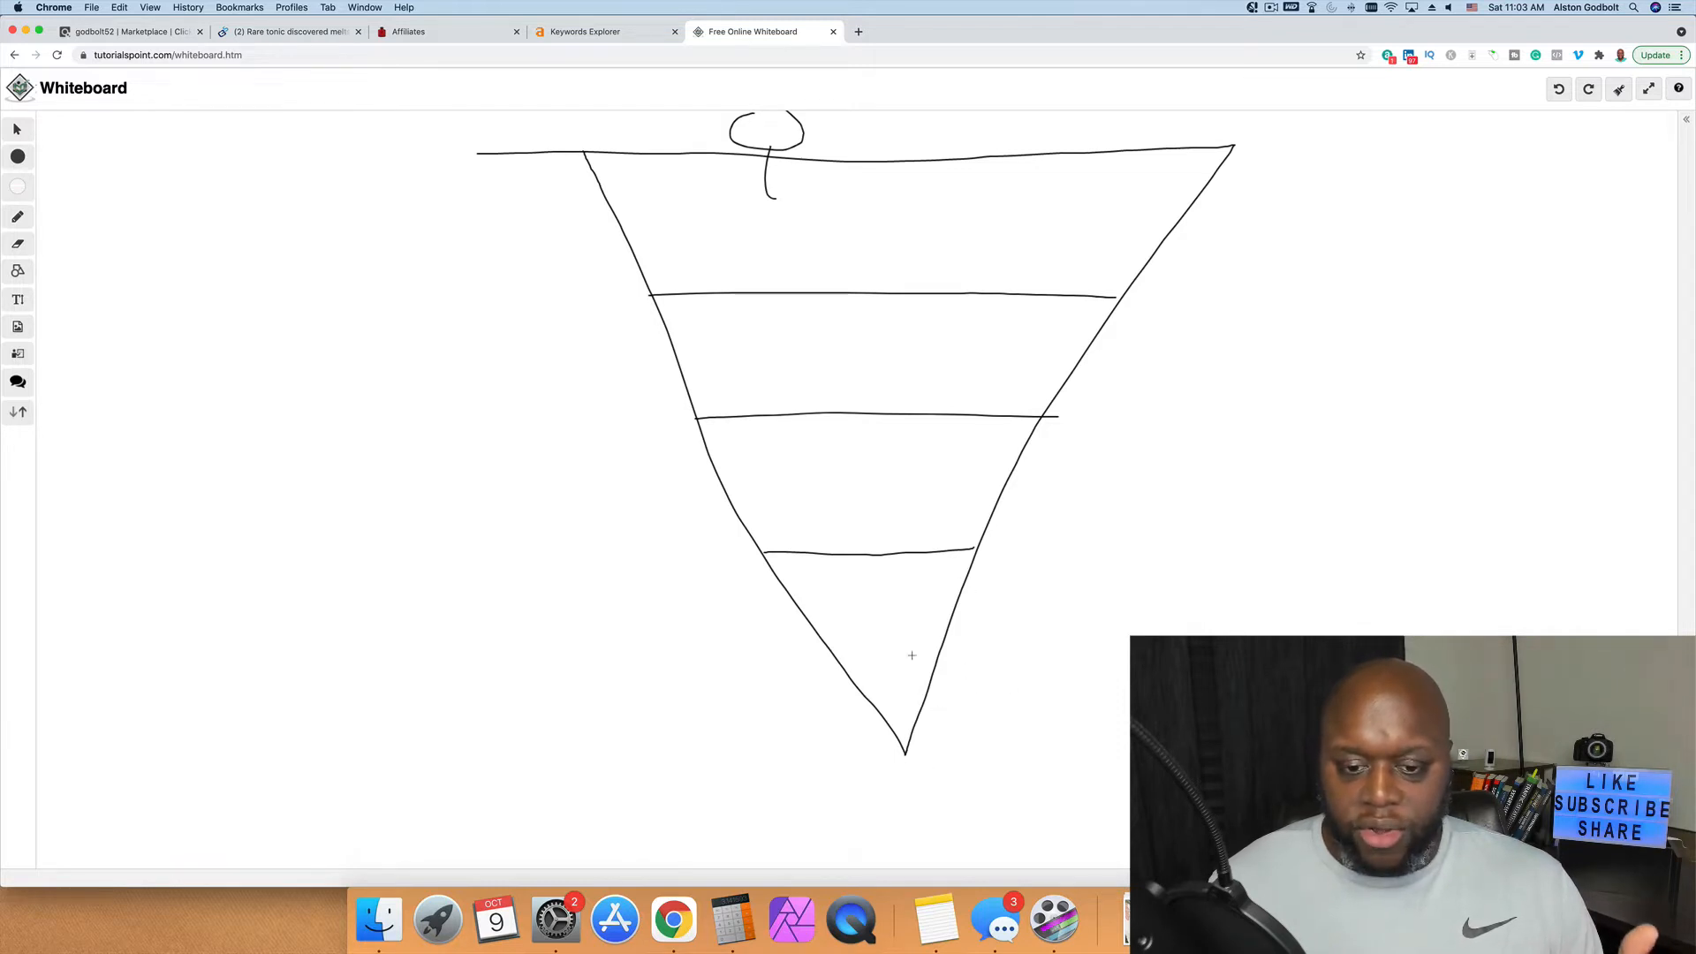
{"action": "mouse_move", "coordinate": [914, 749]}
{"action": "left_mouse_down"}
{"action": "mouse_move", "coordinate": [874, 747]}
{"action": "mouse_move", "coordinate": [913, 736]}
{"action": "mouse_move", "coordinate": [938, 750]}
{"action": "mouse_move", "coordinate": [951, 807]}
{"action": "mouse_move", "coordinate": [969, 776]}
{"action": "mouse_move", "coordinate": [984, 797]}
{"action": "left_mouse_up"}
{"action": "mouse_move", "coordinate": [1047, 747]}
{"action": "left_mouse_down"}
{"action": "mouse_move", "coordinate": [1016, 769]}
{"action": "mouse_move", "coordinate": [1036, 797]}
{"action": "left_mouse_up"}
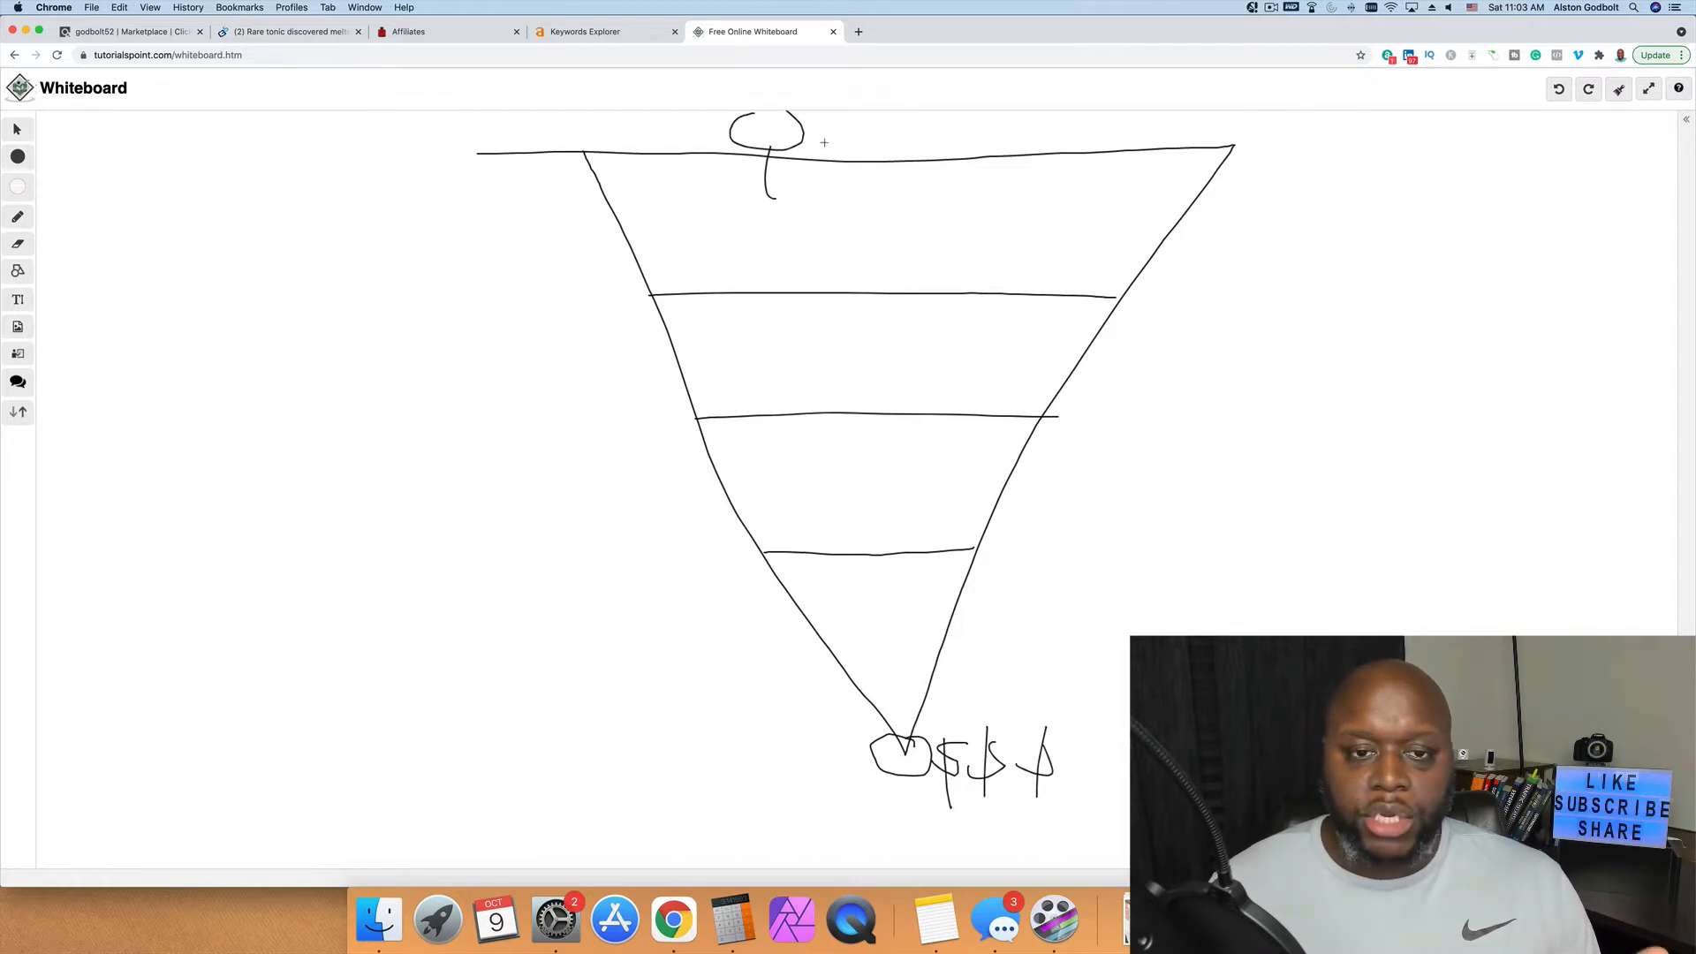
{"action": "left_click", "coordinate": [742, 122]}
{"action": "left_click", "coordinate": [766, 123]}
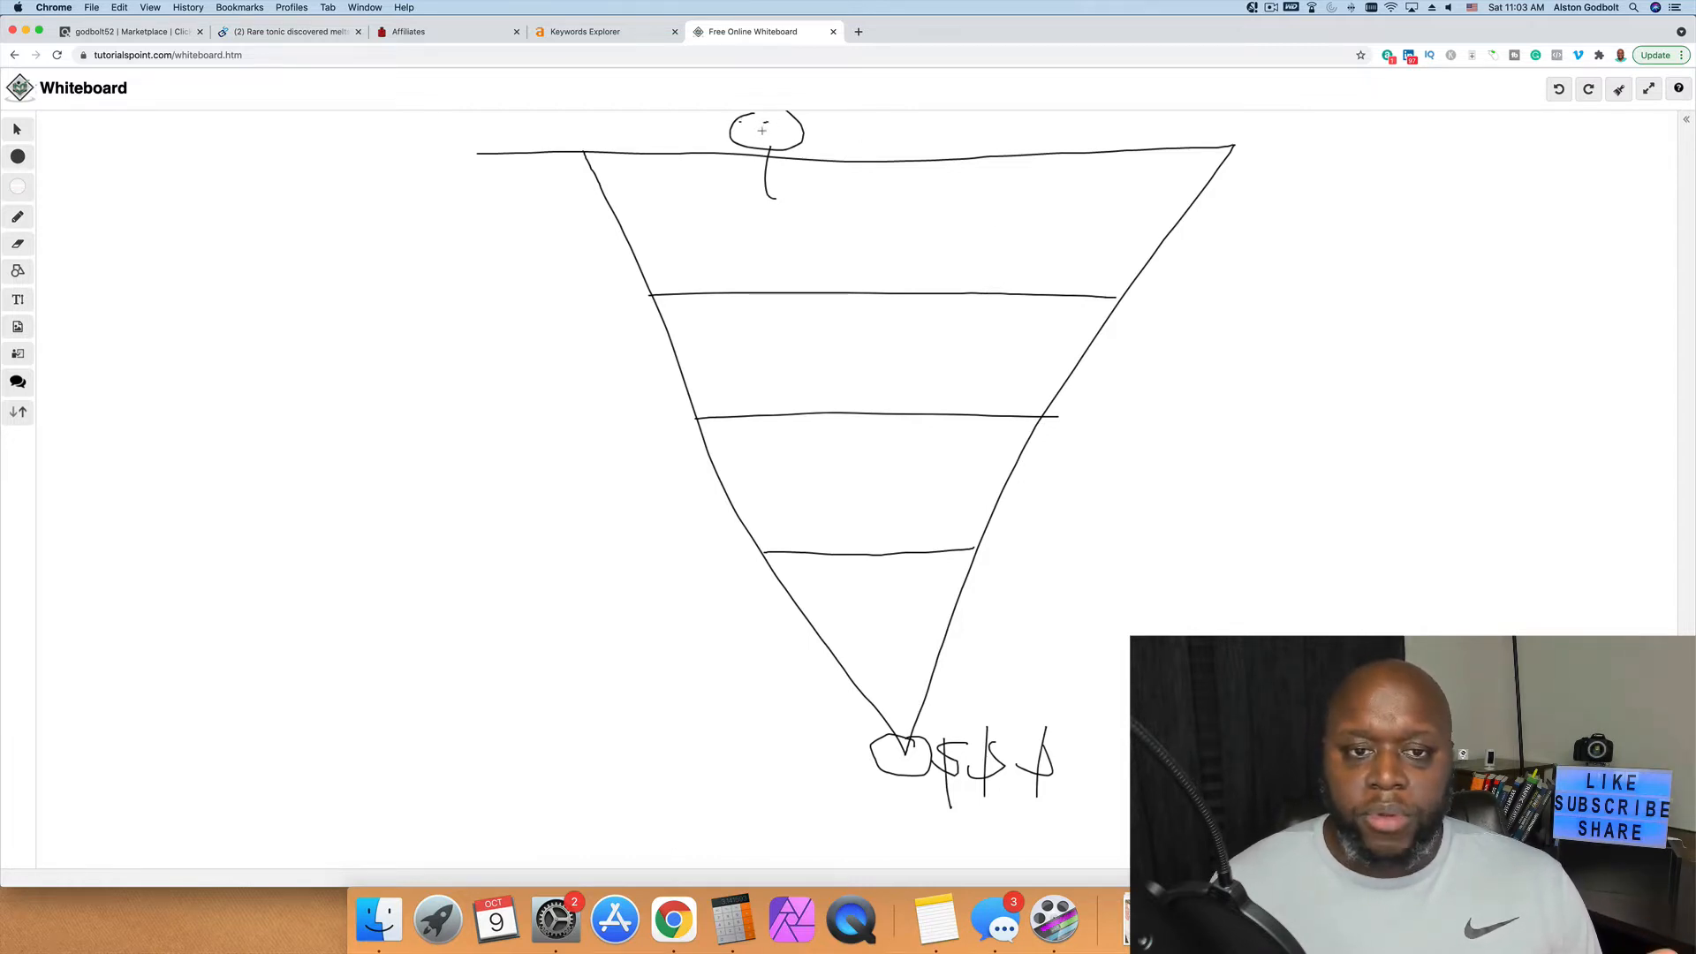
{"action": "left_click_drag", "start_coordinate": [761, 131], "coordinate": [778, 139]}
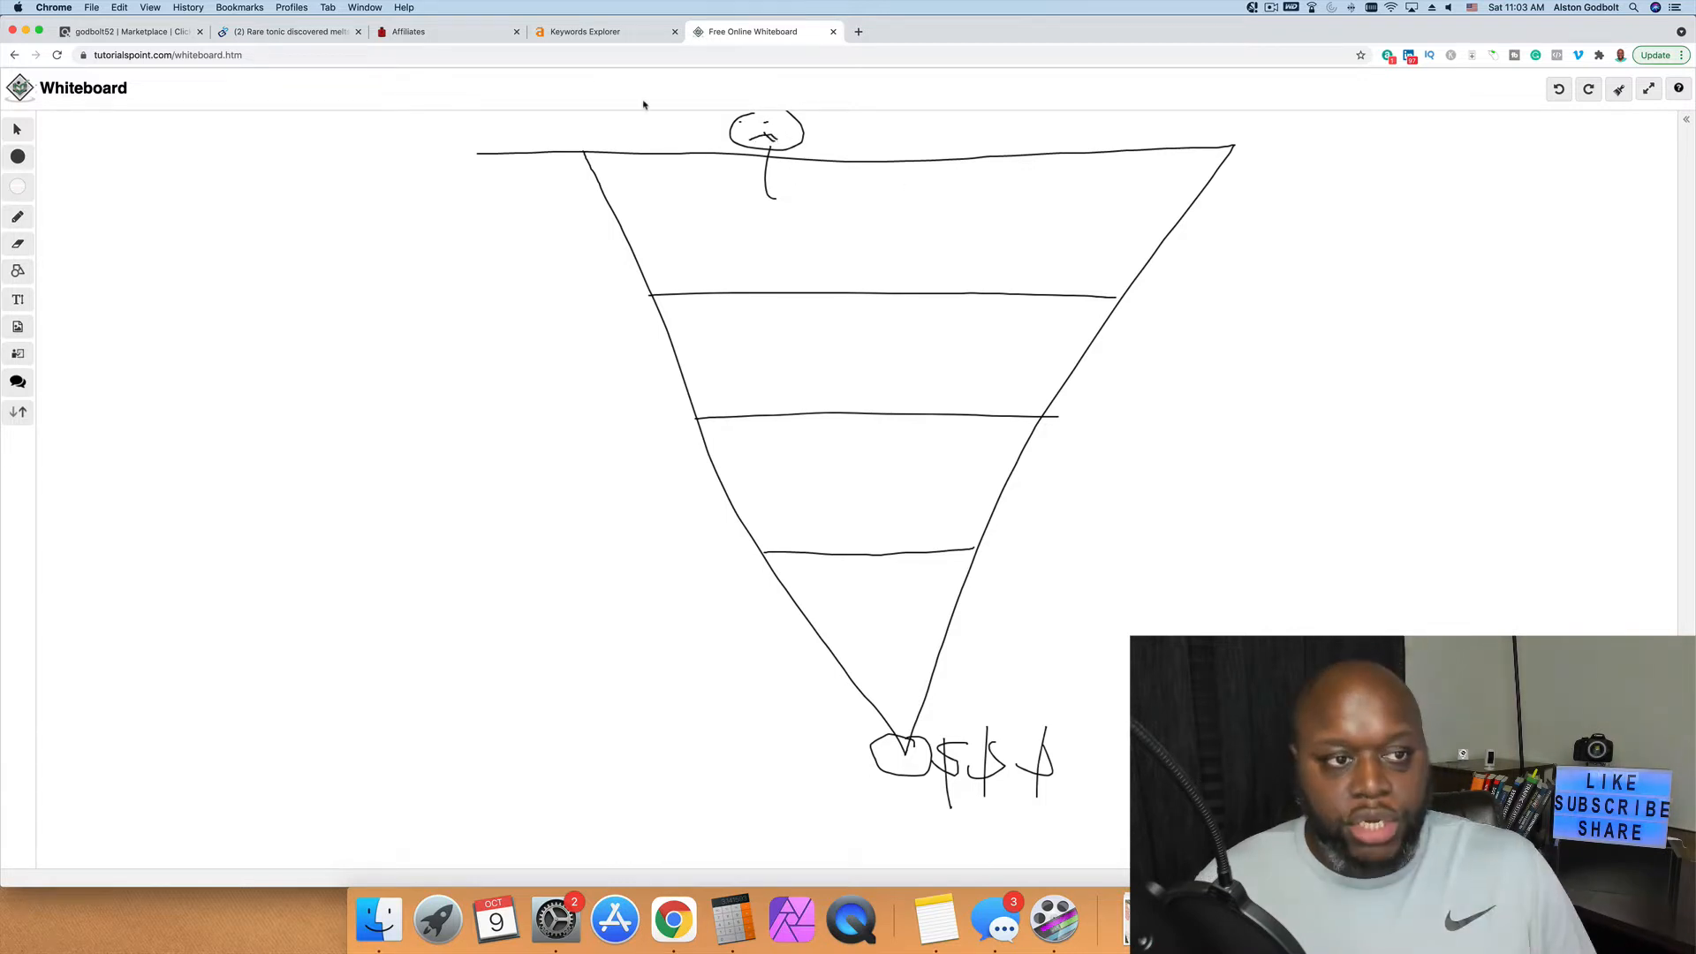
Step: Revisit the tonic's affiliate page, and handwrite "How" in the funnel's top level on the whiteboard
{"action": "left_click", "coordinate": [292, 32]}
{"action": "left_click", "coordinate": [437, 35]}
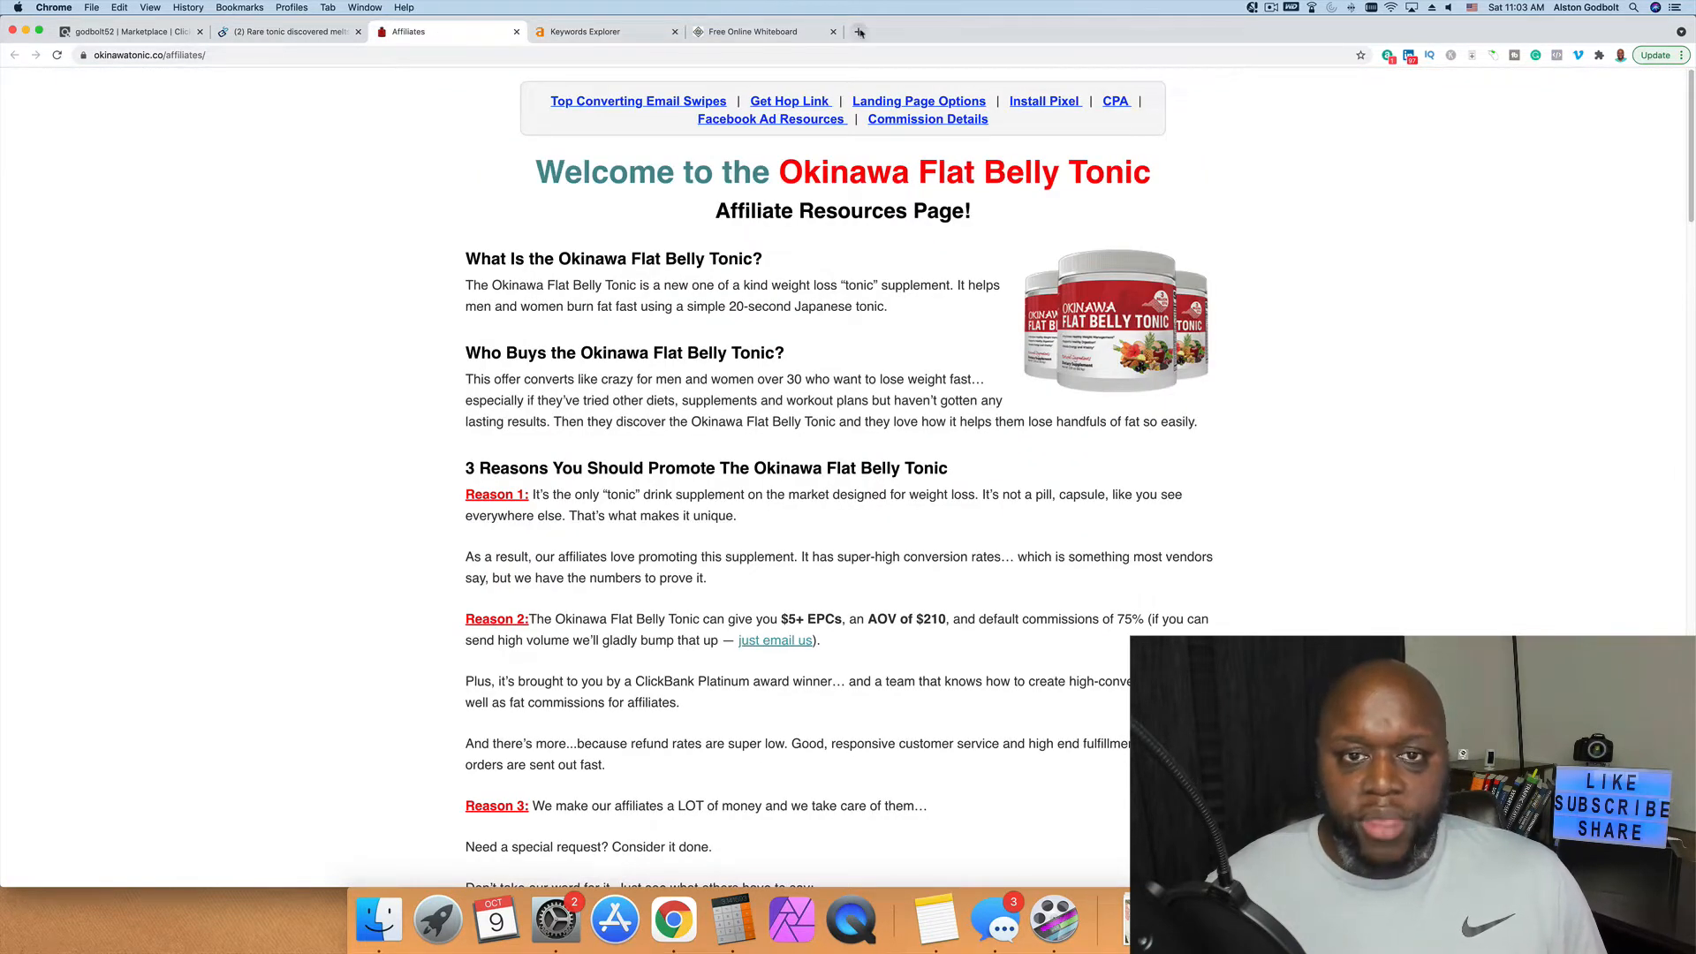
{"action": "left_click", "coordinate": [777, 35]}
{"action": "mouse_move", "coordinate": [753, 220]}
{"action": "left_mouse_down"}
{"action": "mouse_move", "coordinate": [765, 279]}
{"action": "mouse_move", "coordinate": [786, 290]}
{"action": "mouse_move", "coordinate": [794, 251]}
{"action": "mouse_move", "coordinate": [852, 265]}
{"action": "mouse_move", "coordinate": [885, 250]}
{"action": "left_mouse_up"}
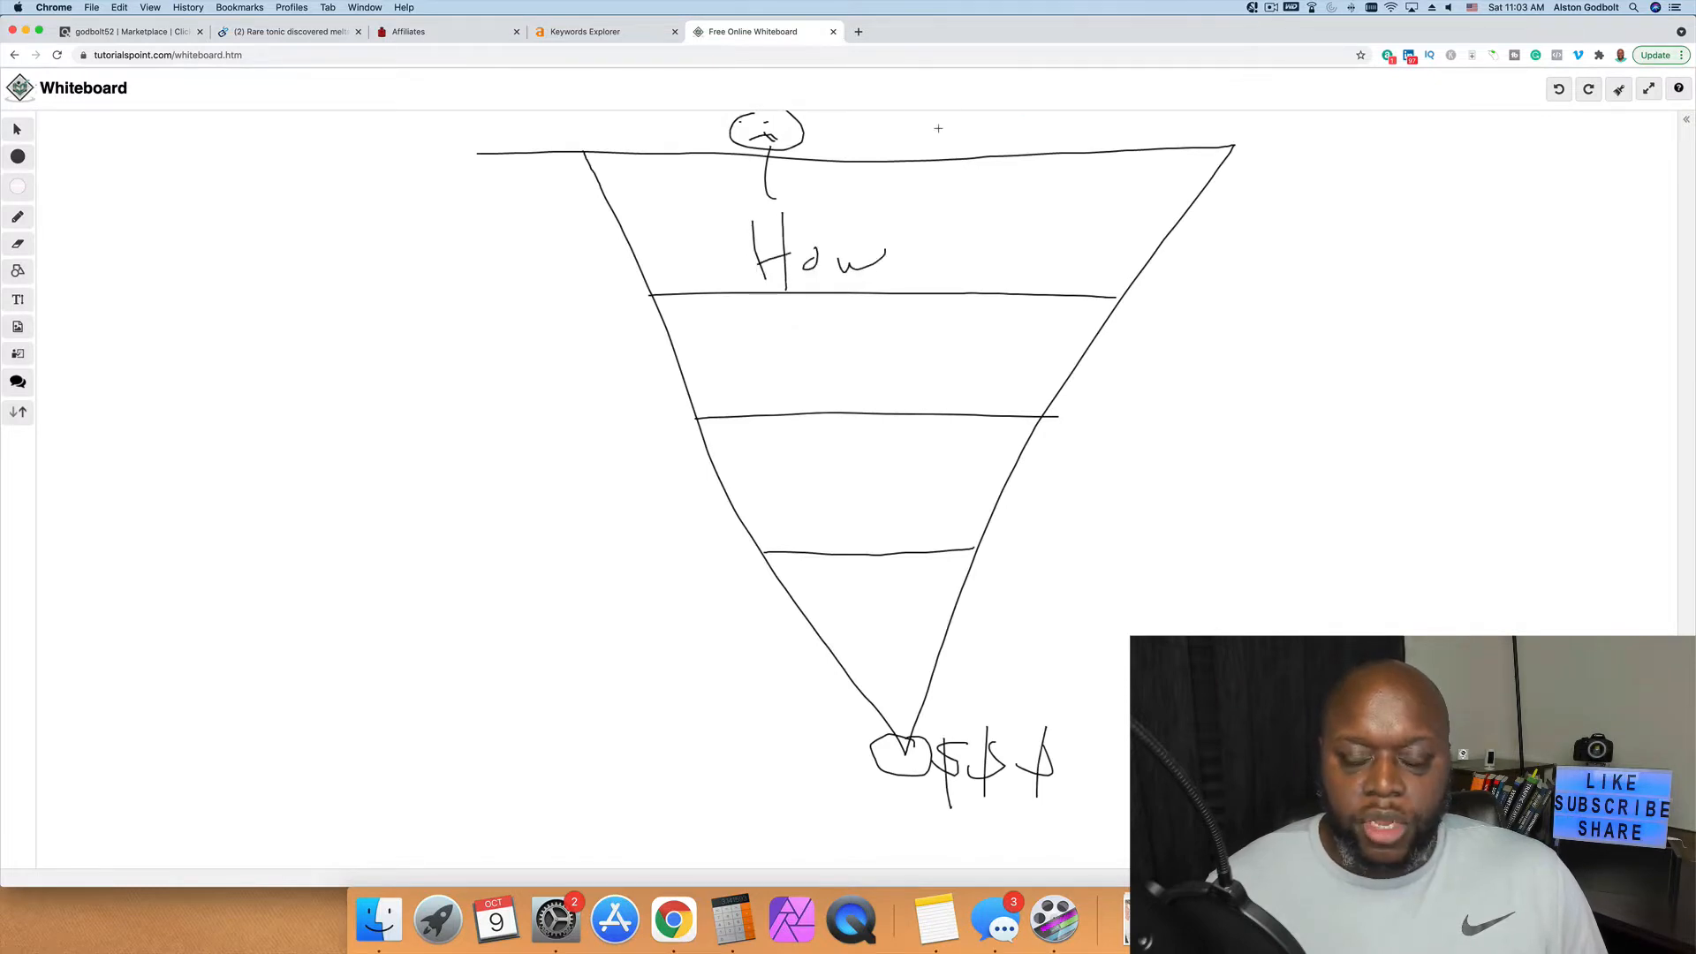
Step: Search Google in a new tab for the suggested phrase "how to lose belly fat in 2 weeks"
{"action": "left_click", "coordinate": [859, 33]}
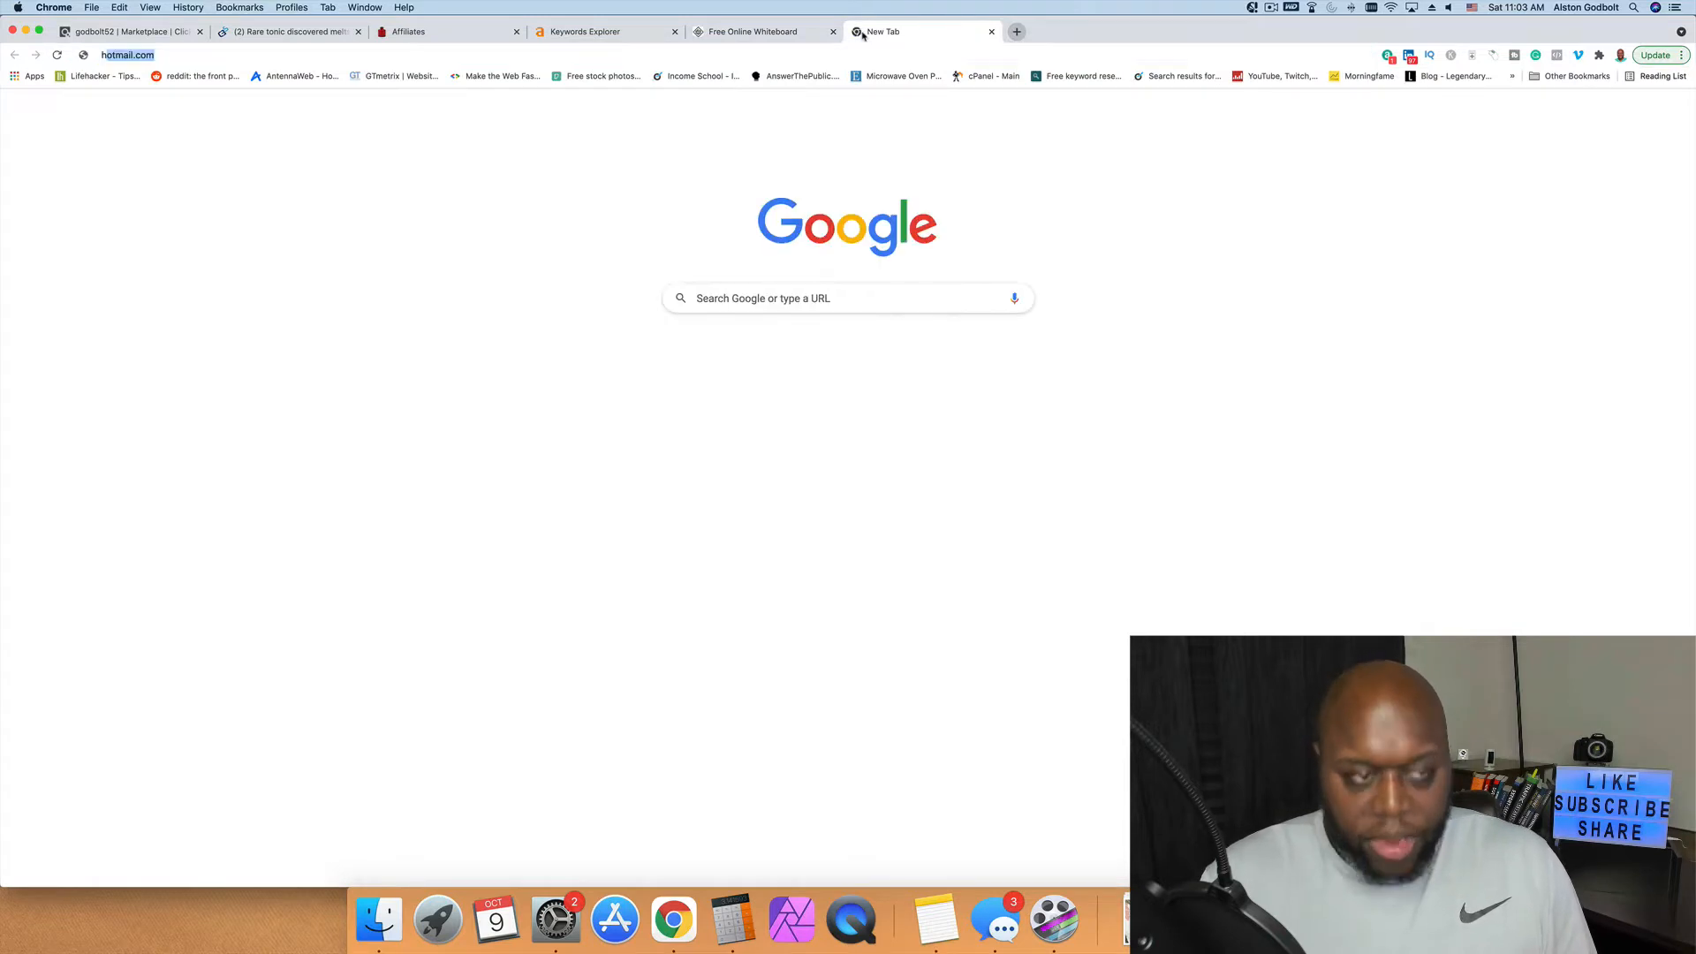
{"action": "type", "text": "how to lose"}
{"action": "type", "text": "belly"}
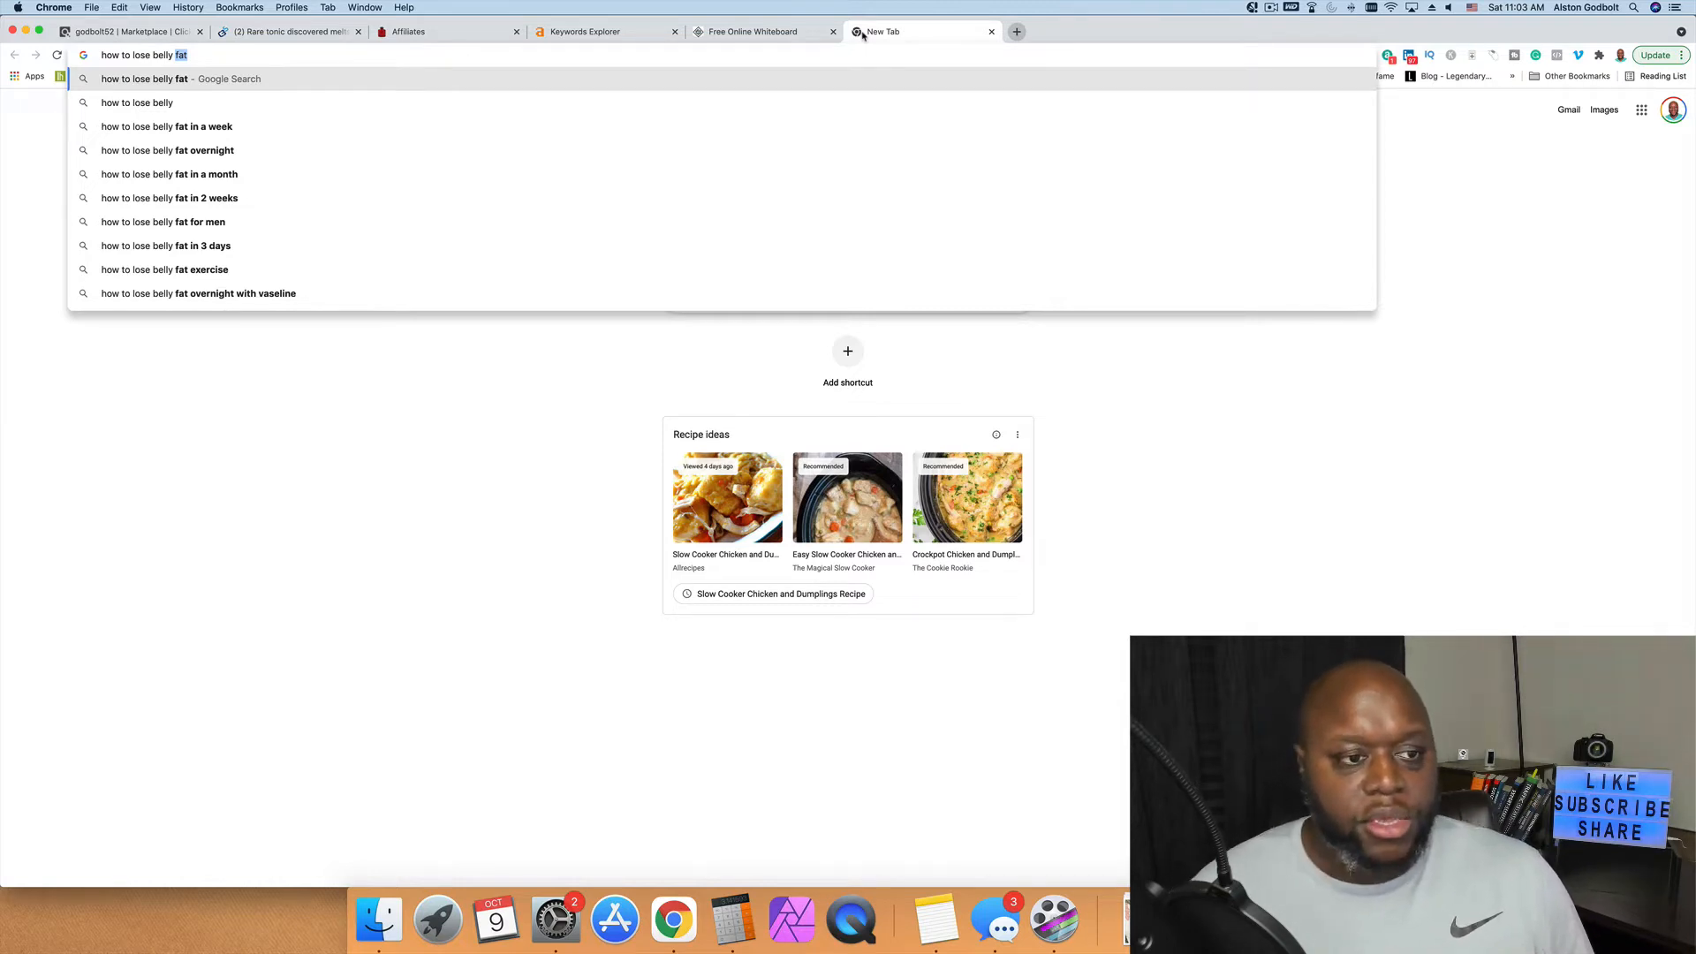
{"action": "left_click", "coordinate": [440, 204]}
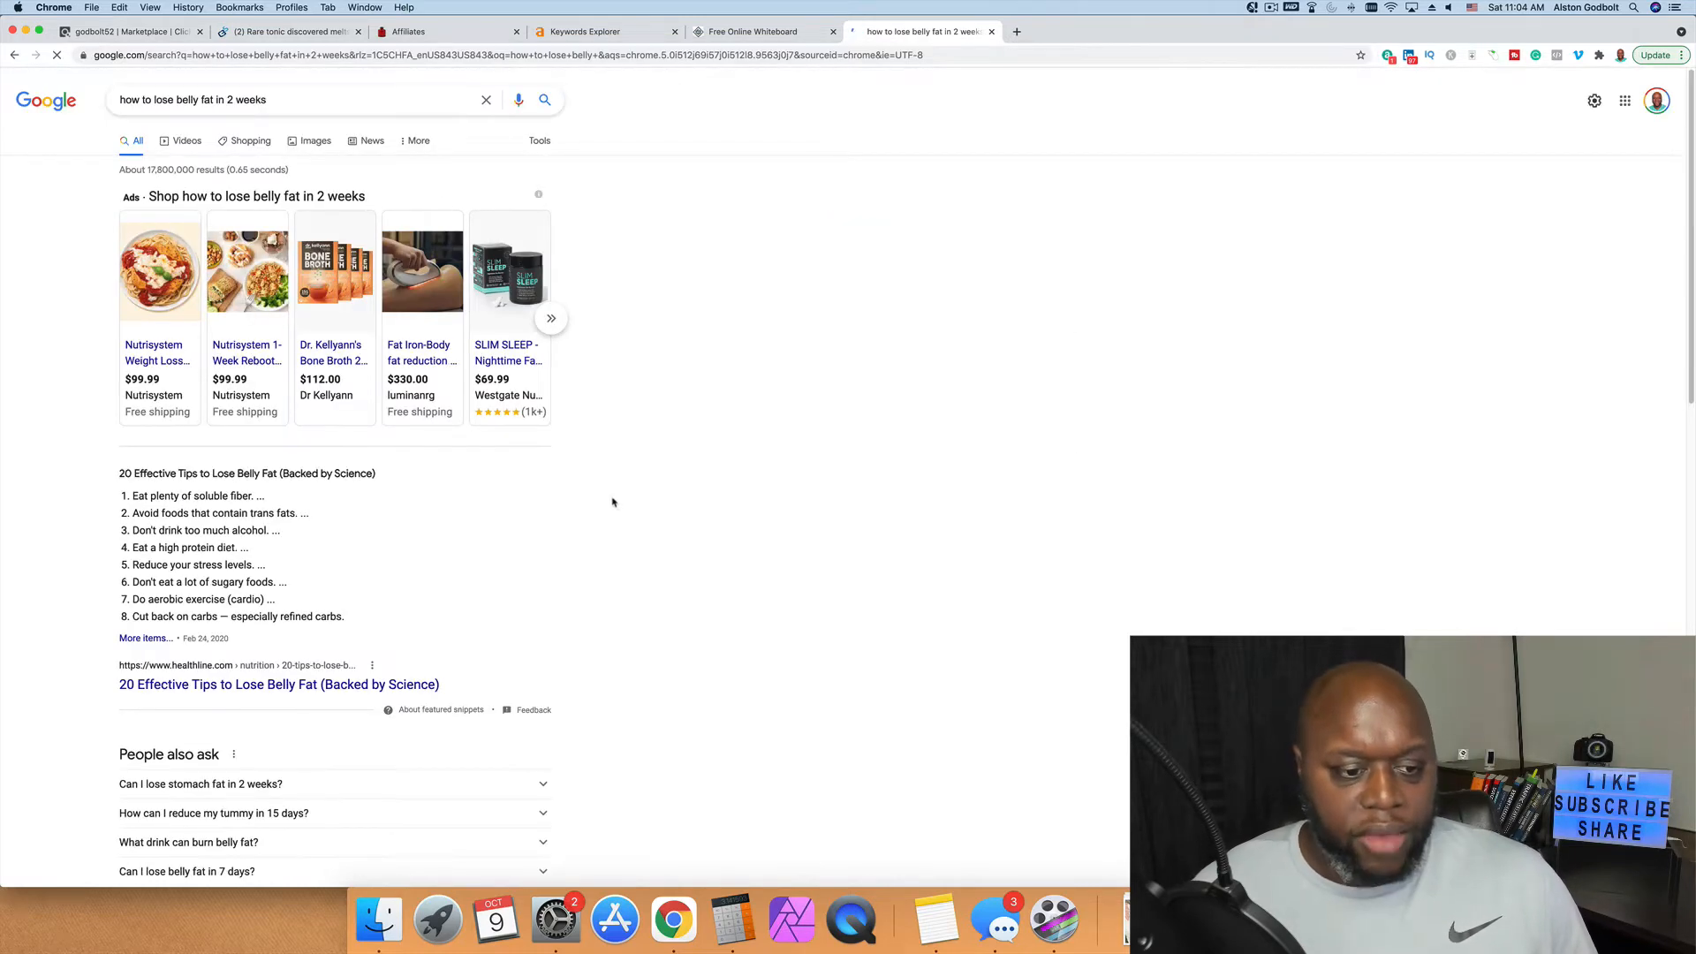
Step: Examine the first page of Google results for the belly fat query, including the ads, articles and related searches
{"action": "scroll", "coordinate": [612, 502], "scroll_direction": "down", "scroll_amount": 10}
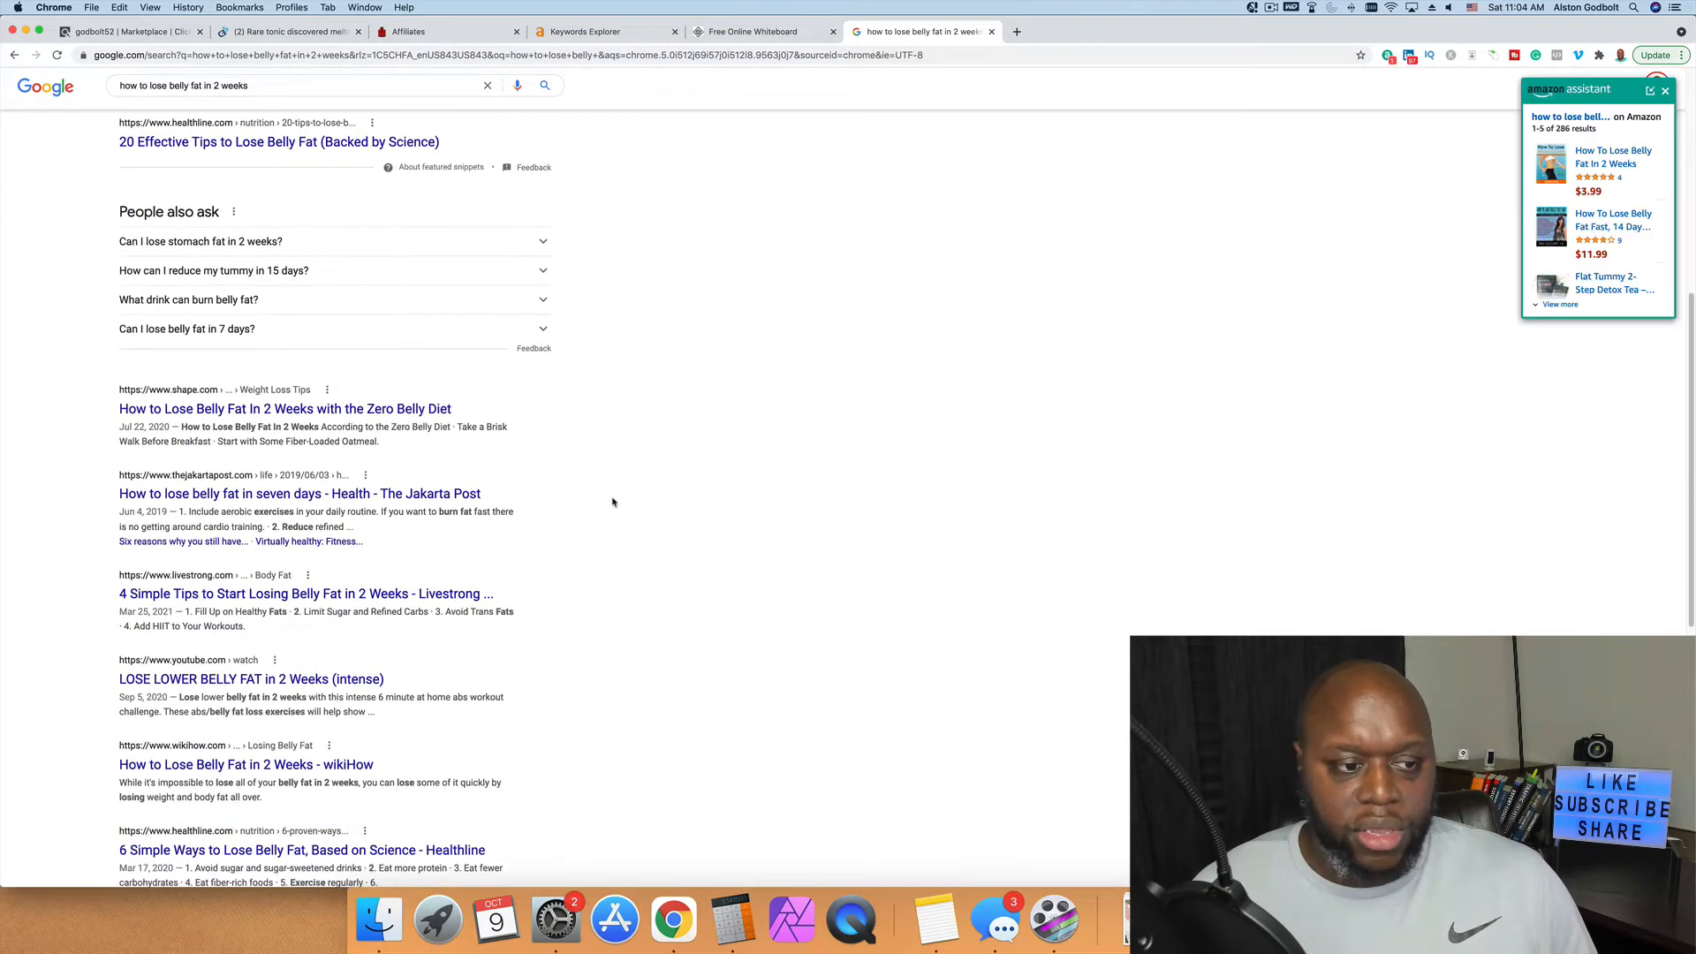
{"action": "scroll", "coordinate": [612, 501], "scroll_direction": "down", "scroll_amount": 1}
{"action": "scroll", "coordinate": [612, 501], "scroll_direction": "down", "scroll_amount": 2}
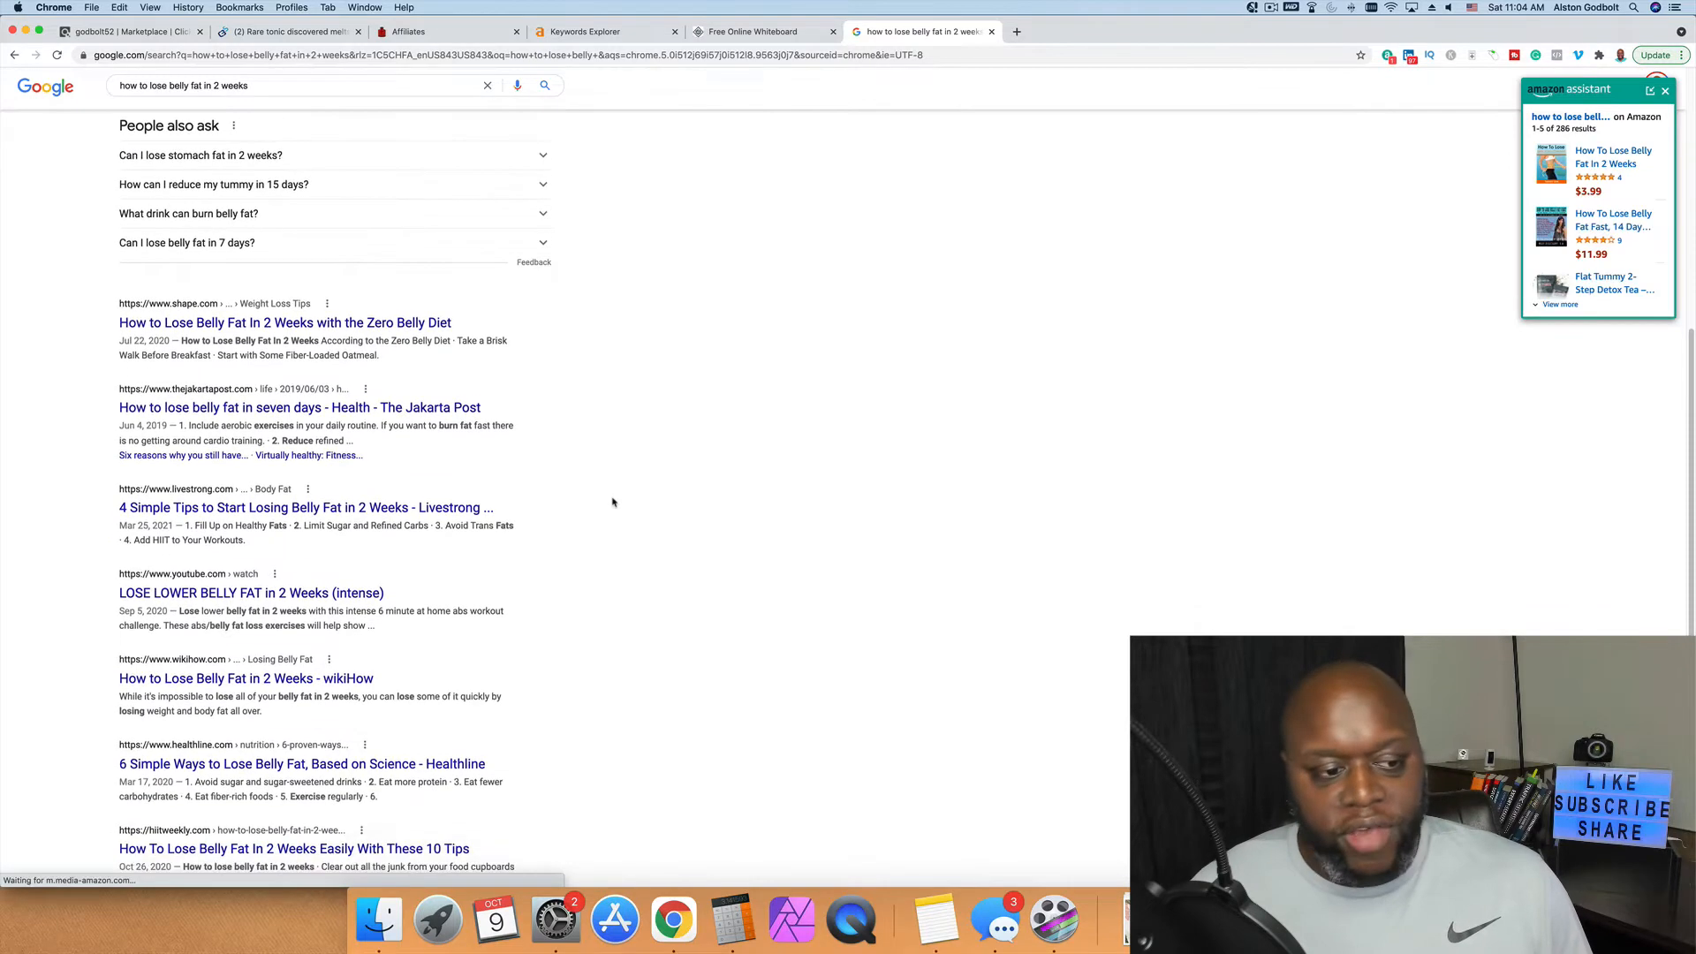
{"action": "scroll", "coordinate": [612, 502], "scroll_direction": "down", "scroll_amount": 1}
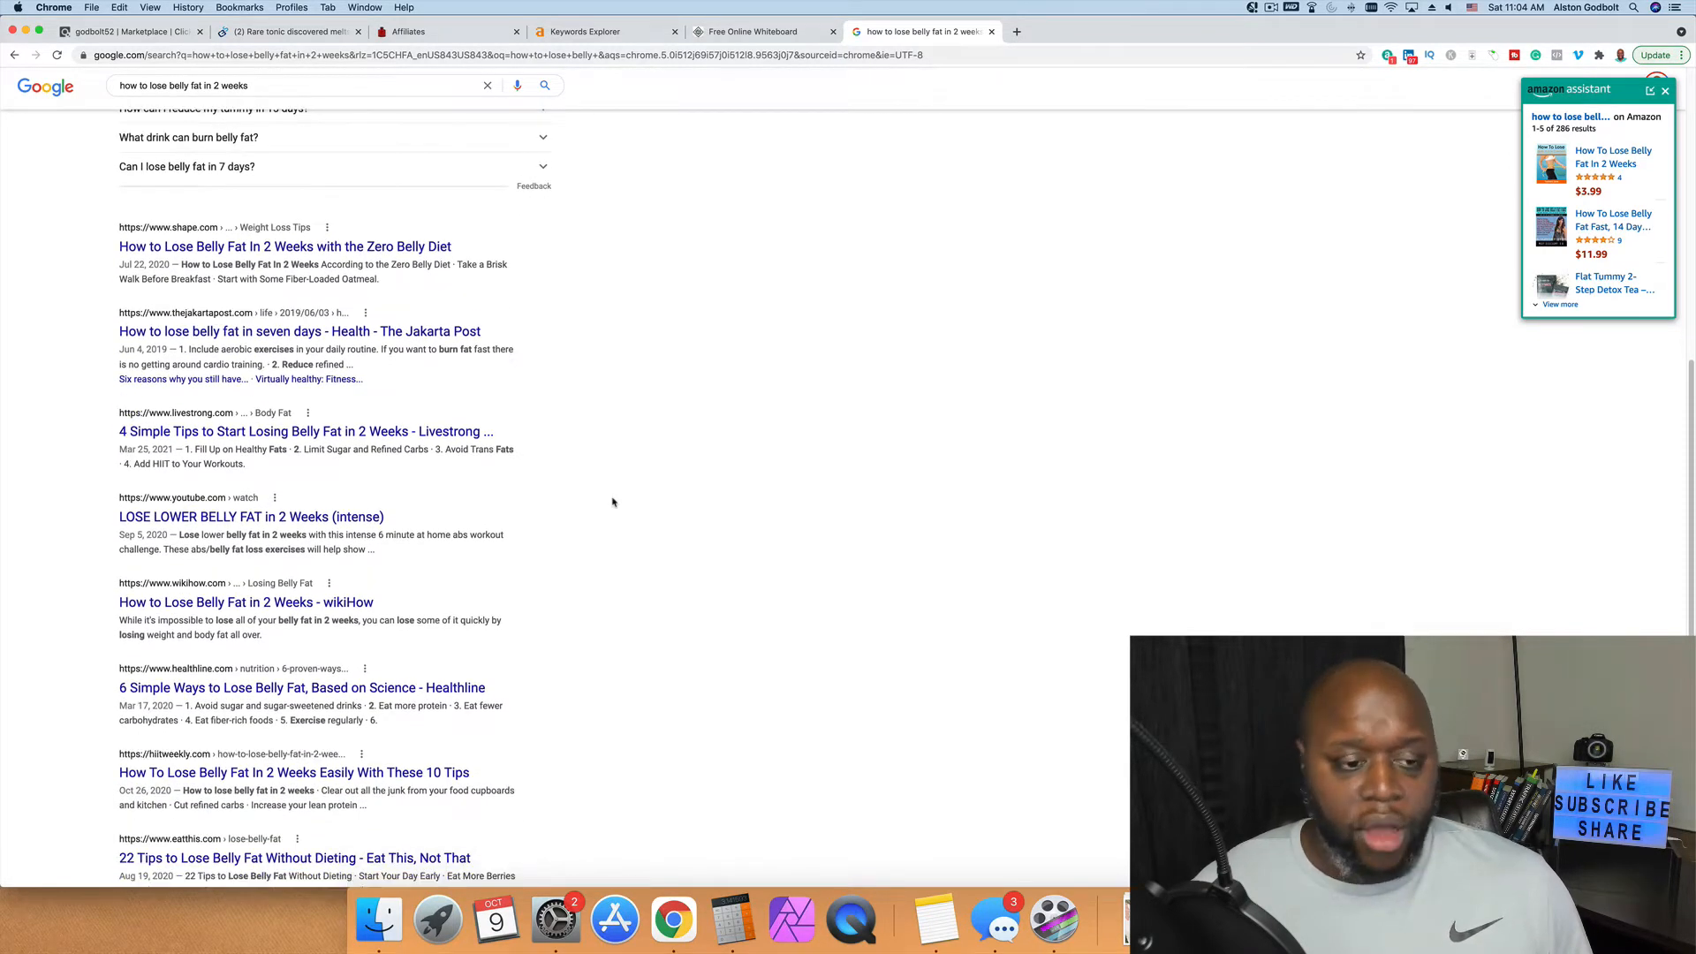
{"action": "scroll", "coordinate": [612, 501], "scroll_direction": "down", "scroll_amount": 4}
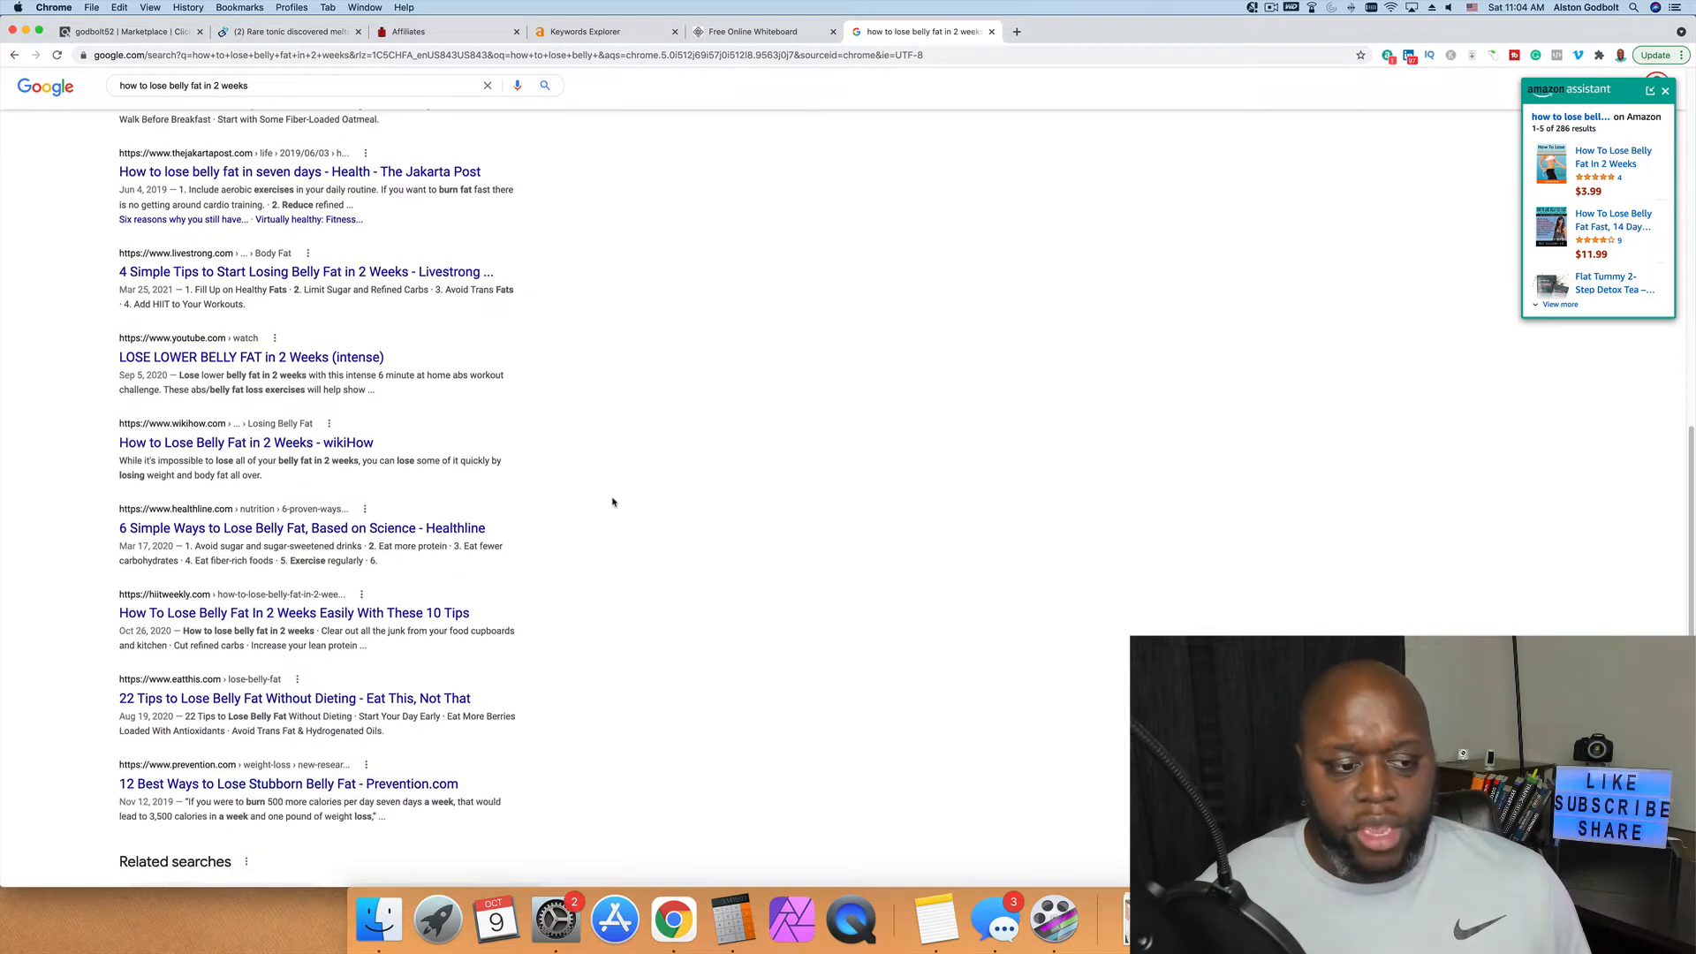
{"action": "scroll", "coordinate": [612, 502], "scroll_direction": "down", "scroll_amount": 3}
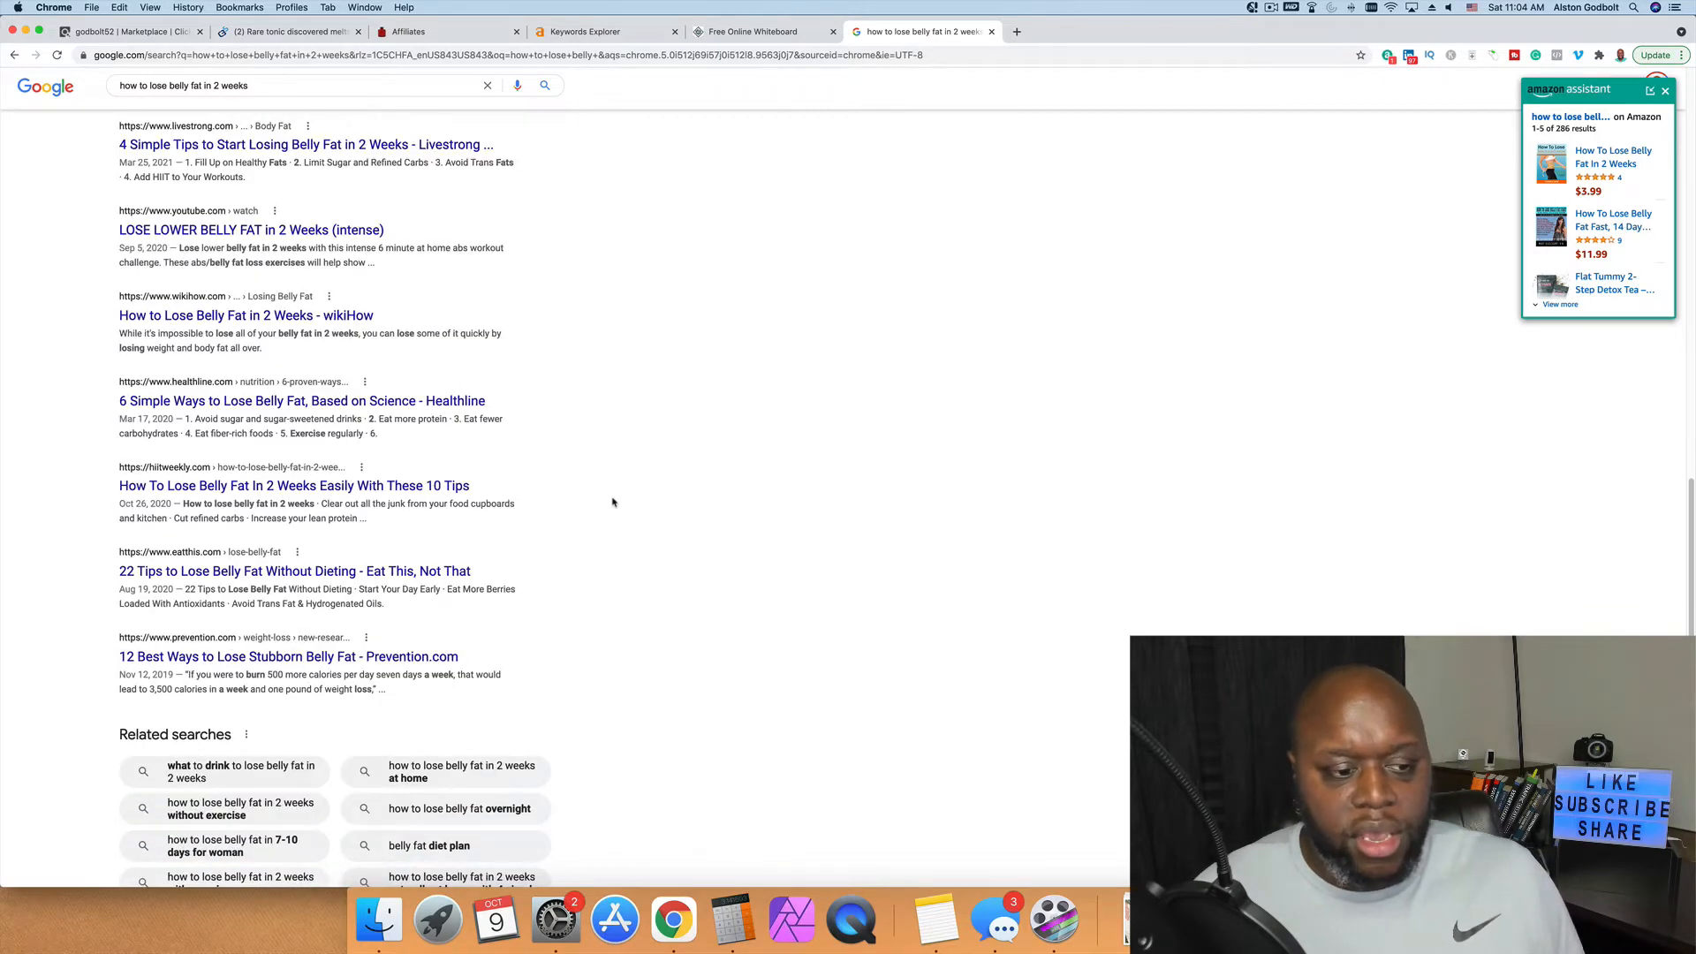
{"action": "scroll", "coordinate": [612, 502], "scroll_direction": "up", "scroll_amount": 6}
{"action": "scroll", "coordinate": [613, 502], "scroll_direction": "up", "scroll_amount": 15}
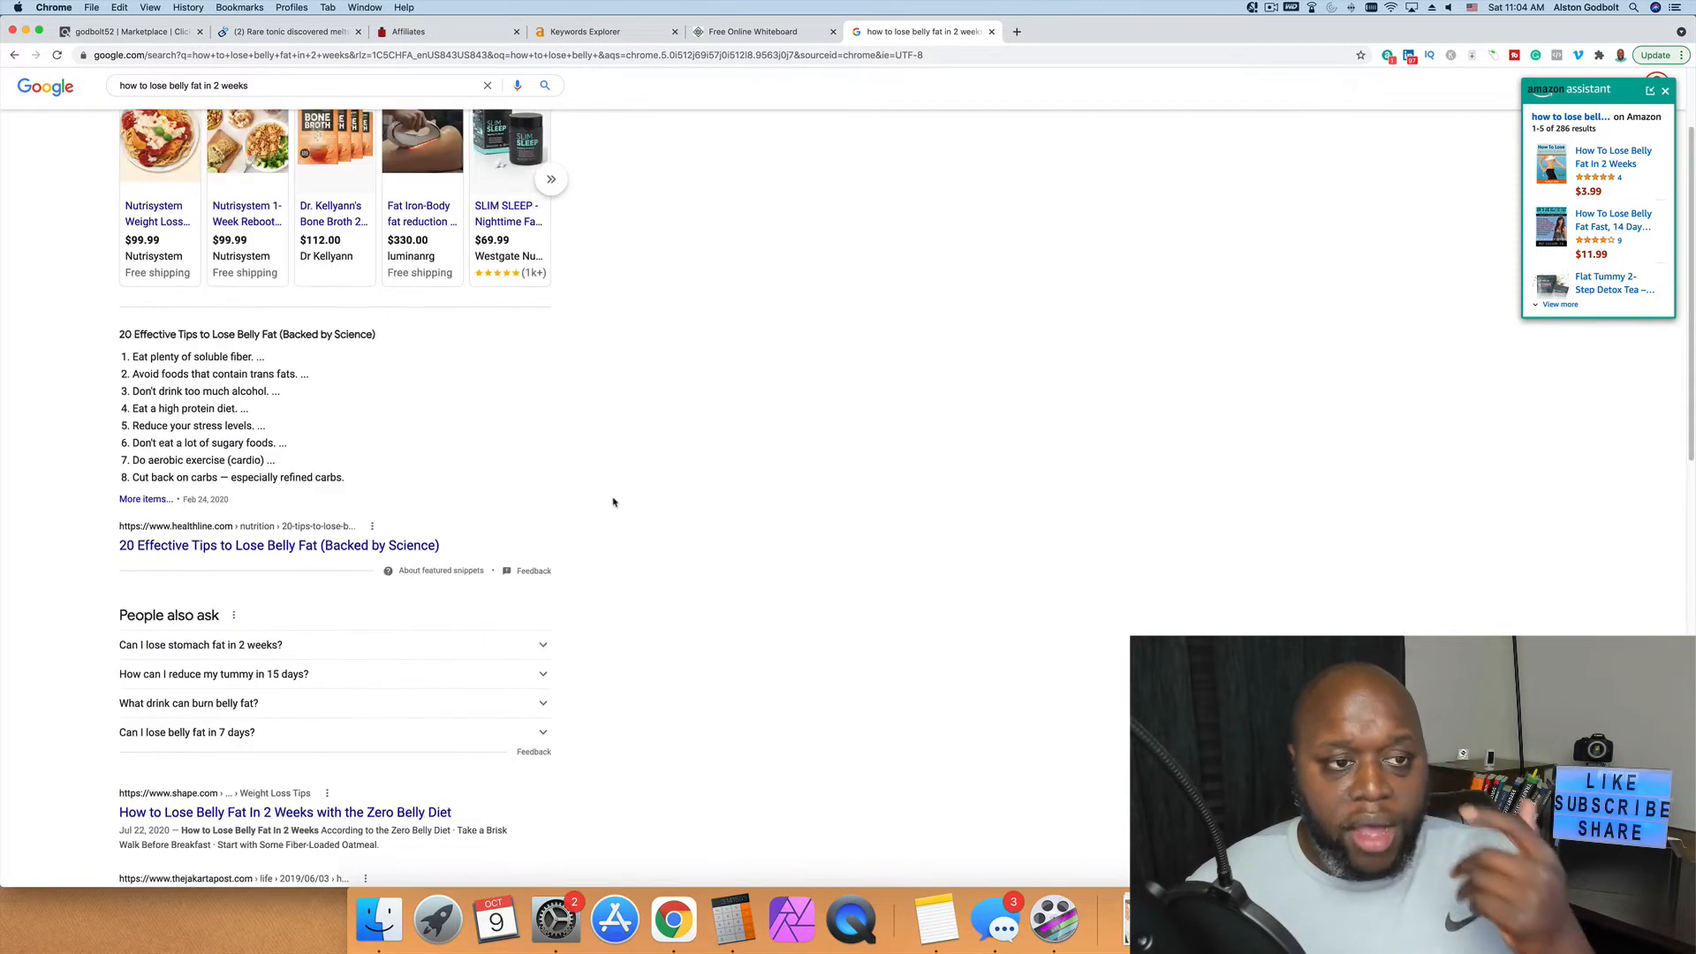
{"action": "scroll", "coordinate": [613, 501], "scroll_direction": "up", "scroll_amount": 4}
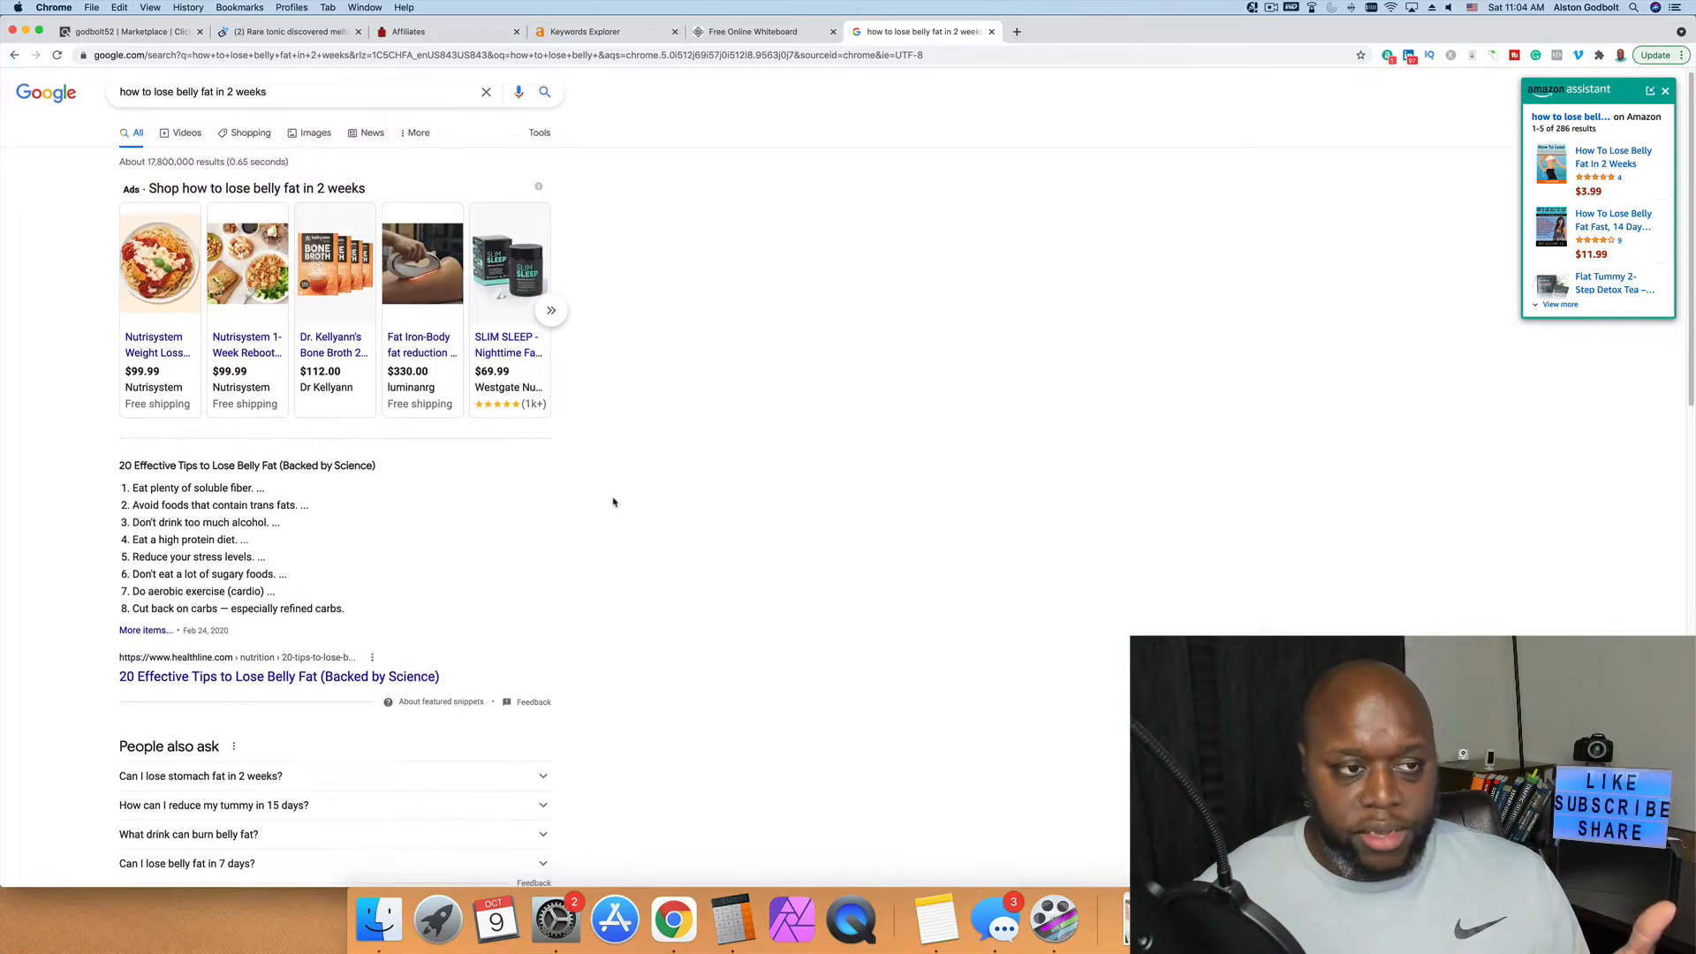
{"action": "scroll", "coordinate": [613, 501], "scroll_direction": "down", "scroll_amount": 5}
{"action": "scroll", "coordinate": [615, 500], "scroll_direction": "down", "scroll_amount": 20}
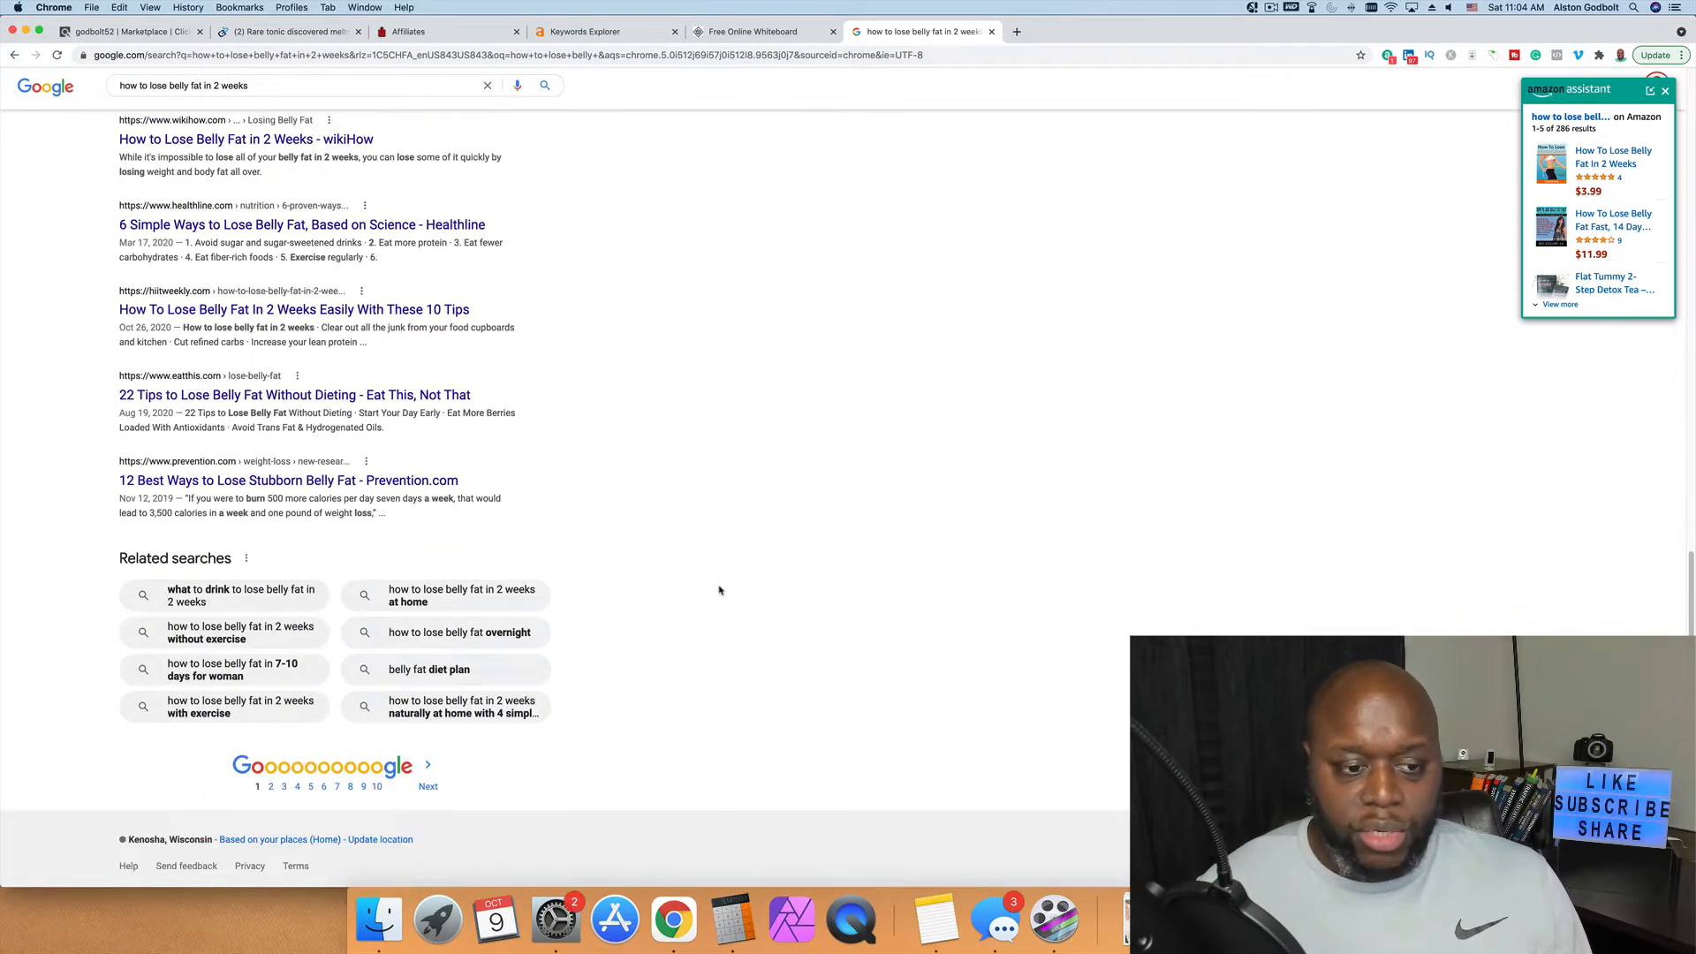
Step: Open page 5 of the Google results and look through its ads and article listings
{"action": "left_click", "coordinate": [311, 787]}
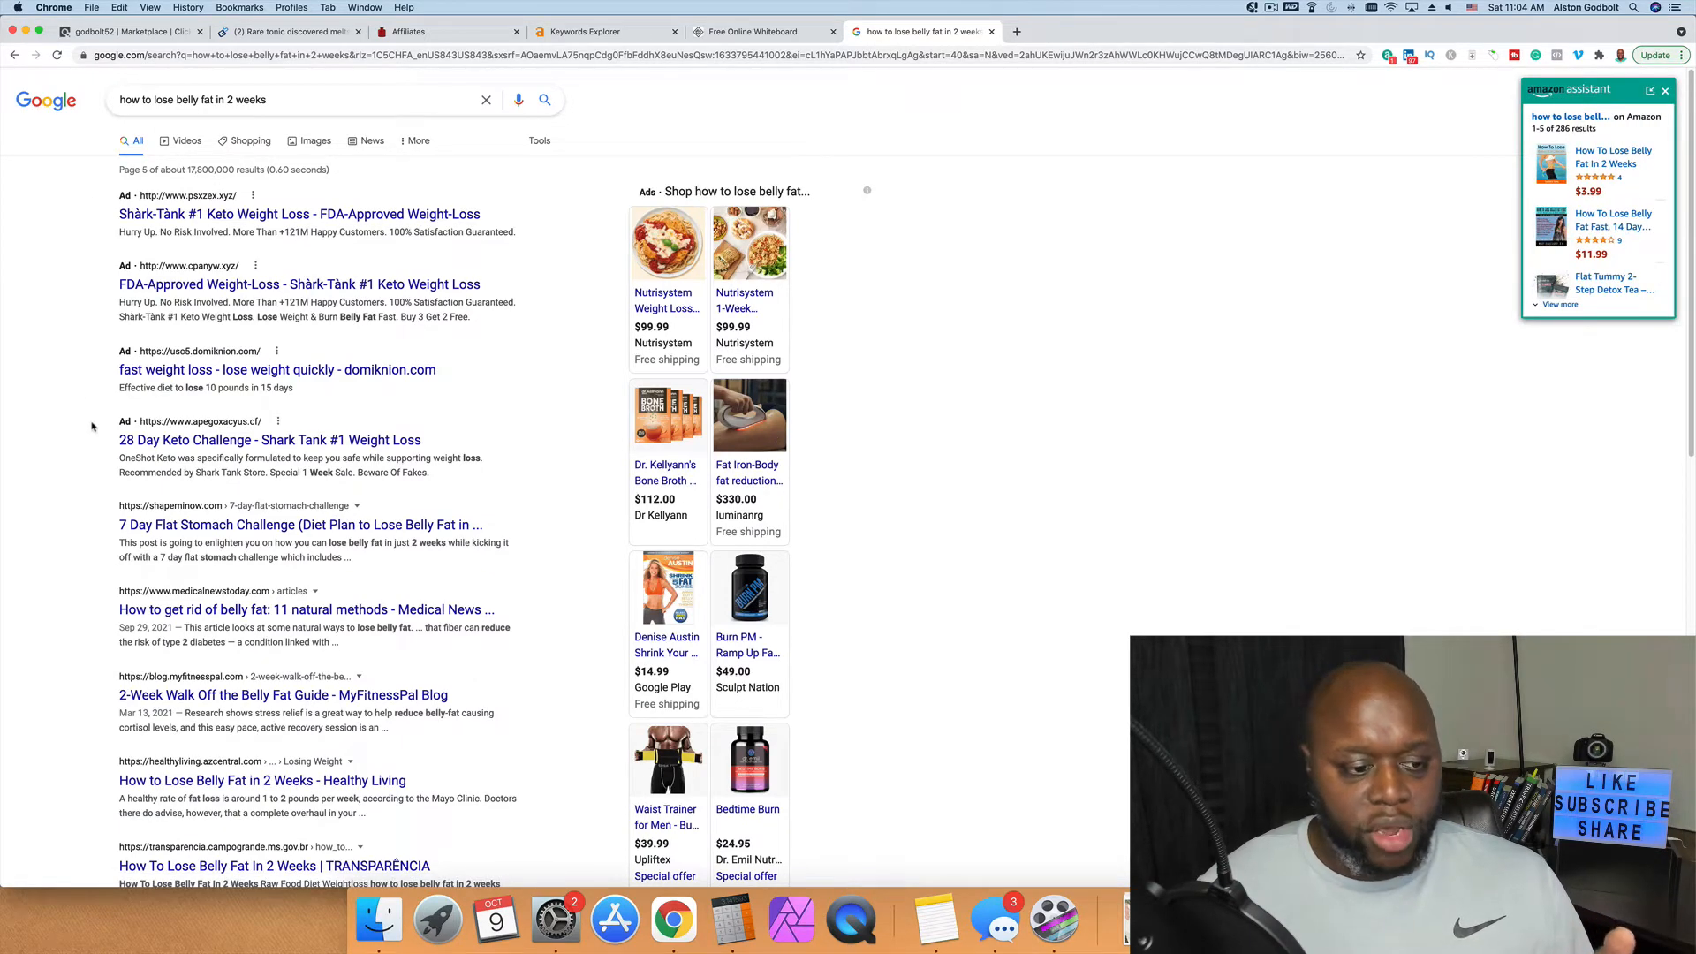
{"action": "scroll", "coordinate": [92, 426], "scroll_direction": "down", "scroll_amount": 15}
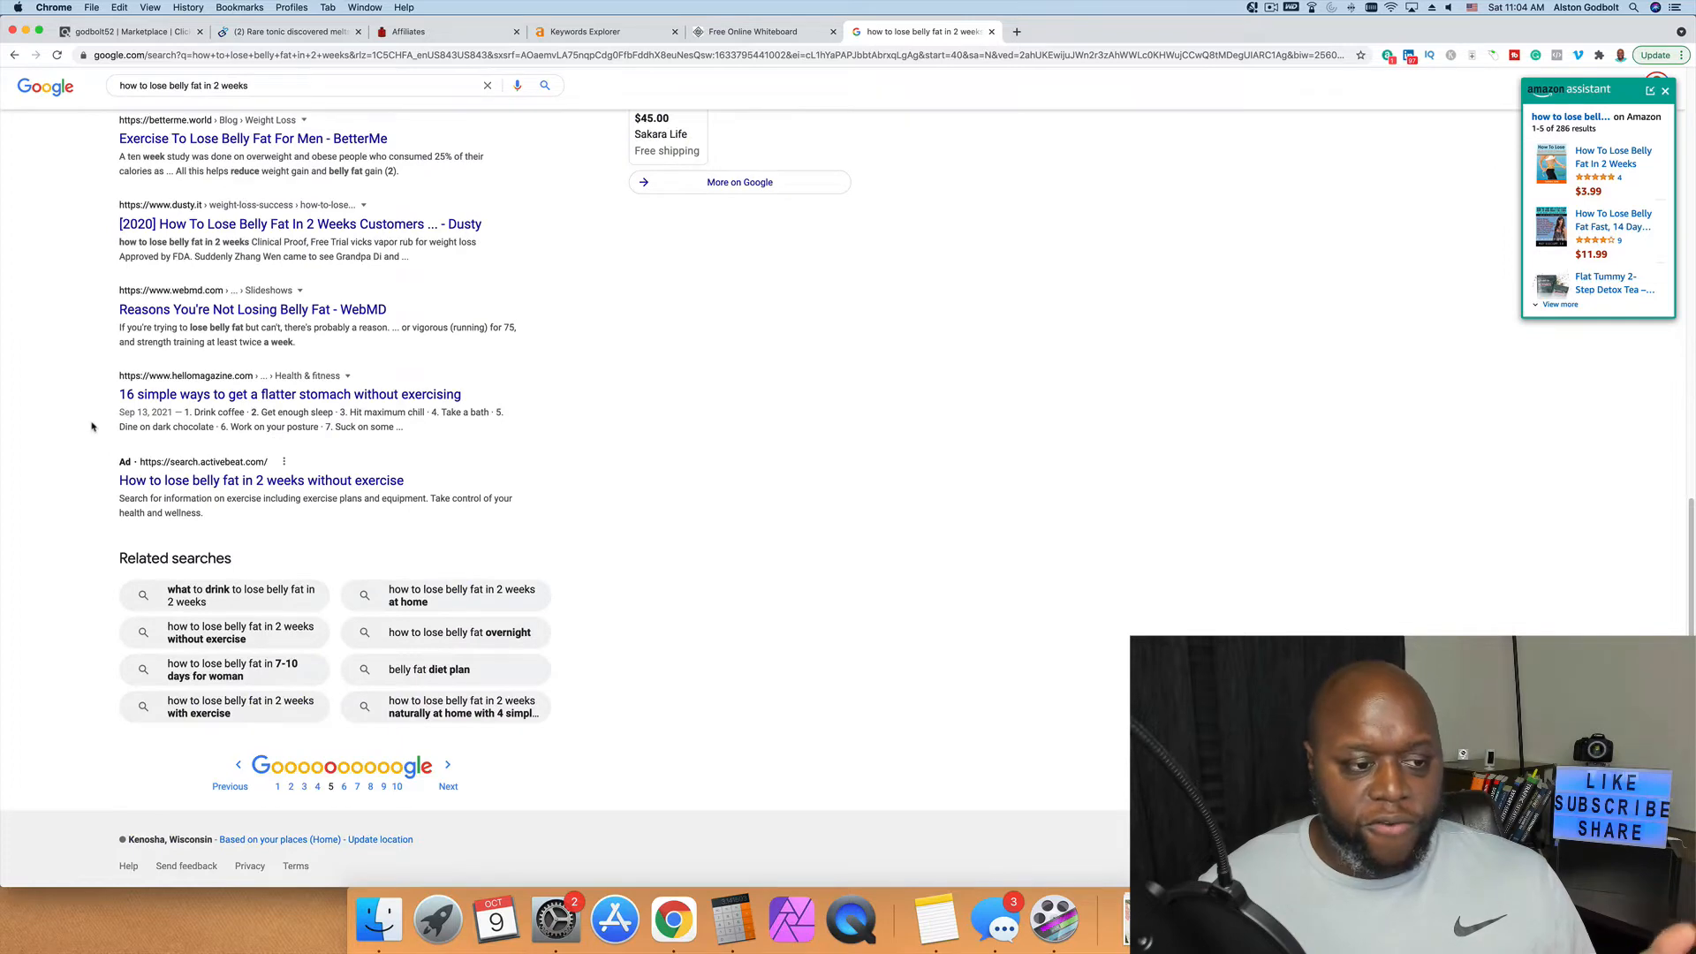
{"action": "scroll", "coordinate": [92, 426], "scroll_direction": "up", "scroll_amount": 3}
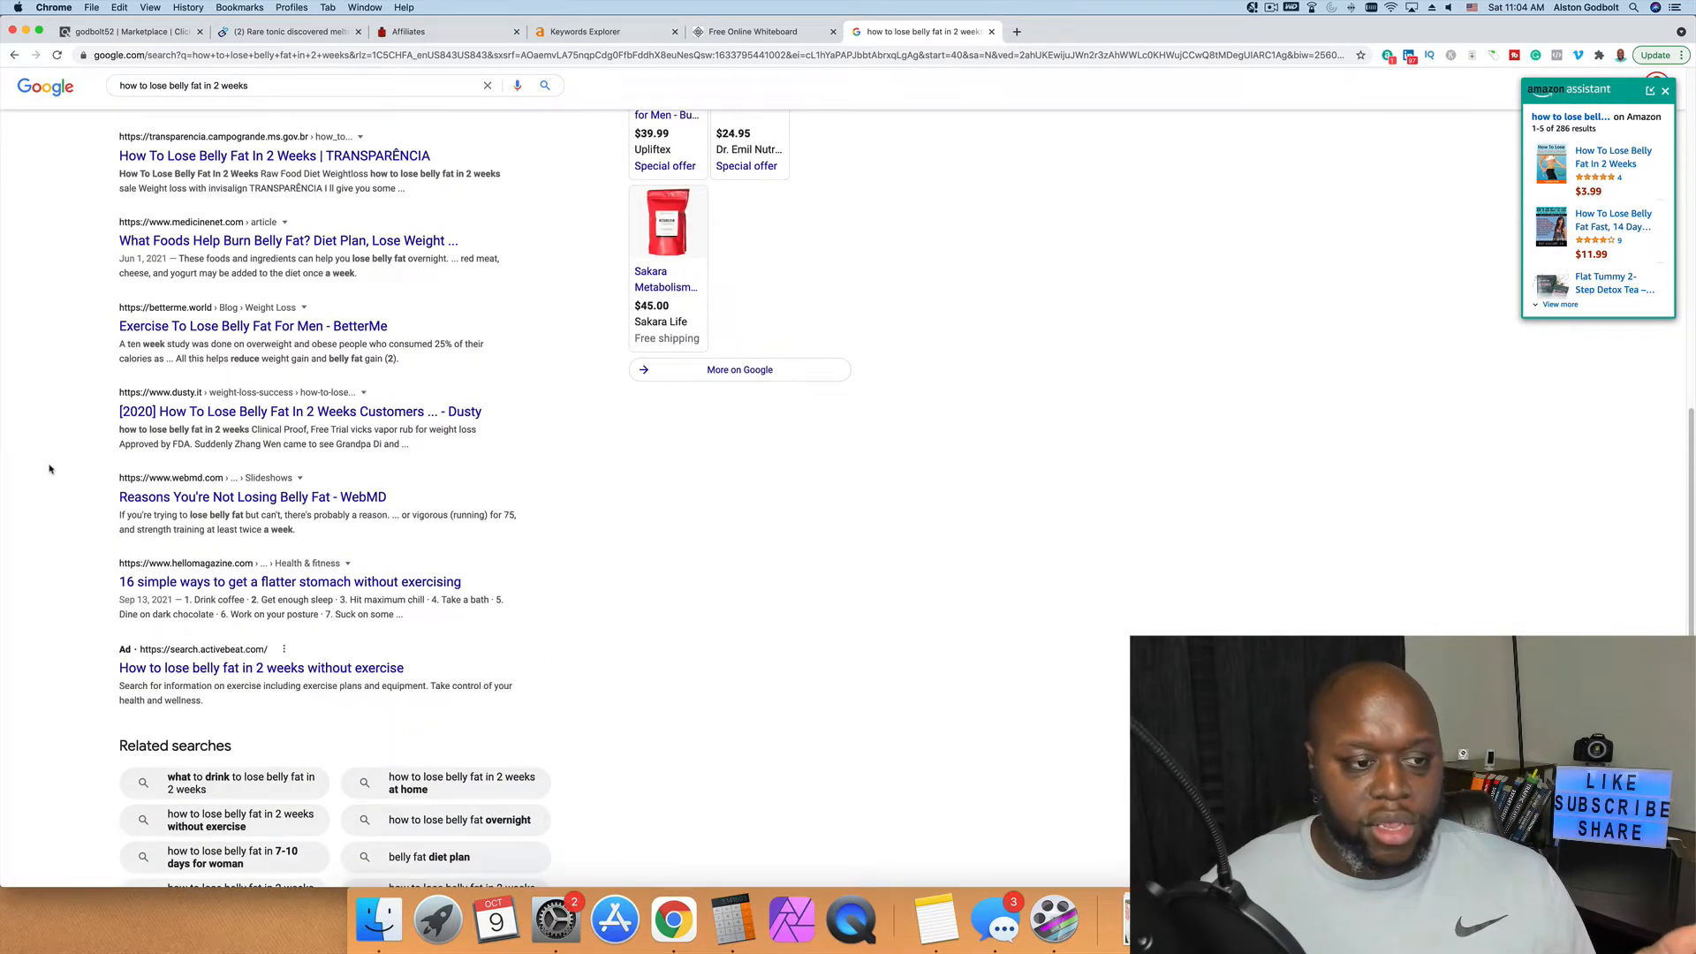
{"action": "scroll", "coordinate": [51, 466], "scroll_direction": "up", "scroll_amount": 1}
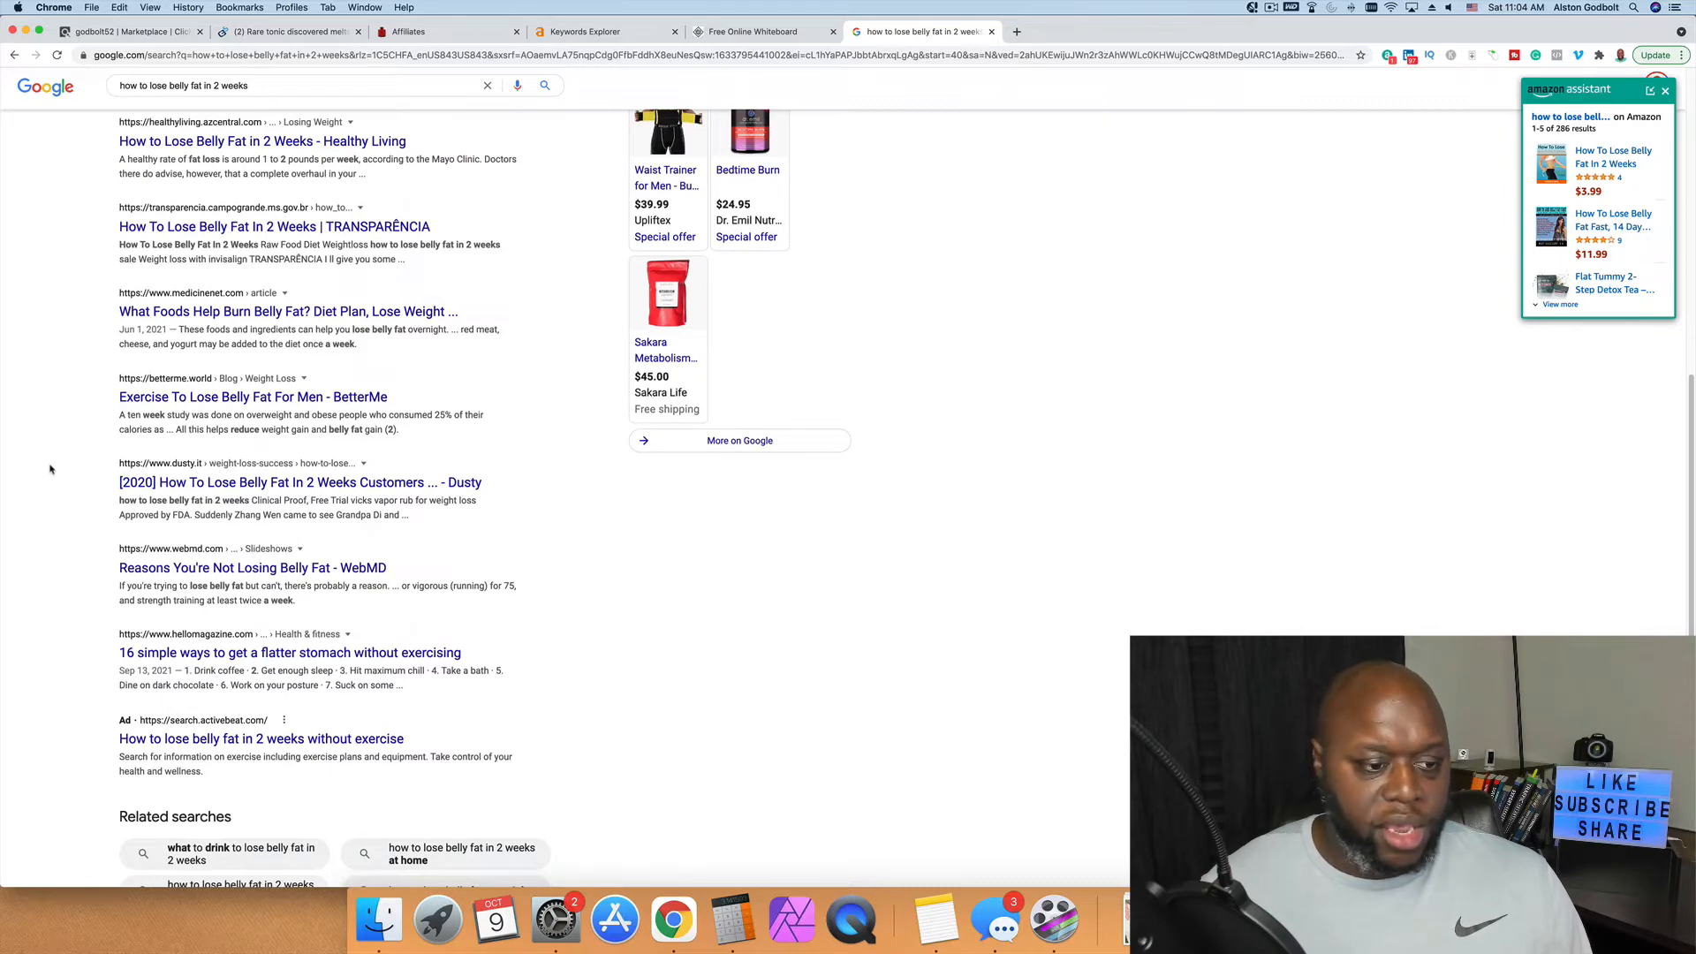
{"action": "scroll", "coordinate": [68, 513], "scroll_direction": "up", "scroll_amount": 2}
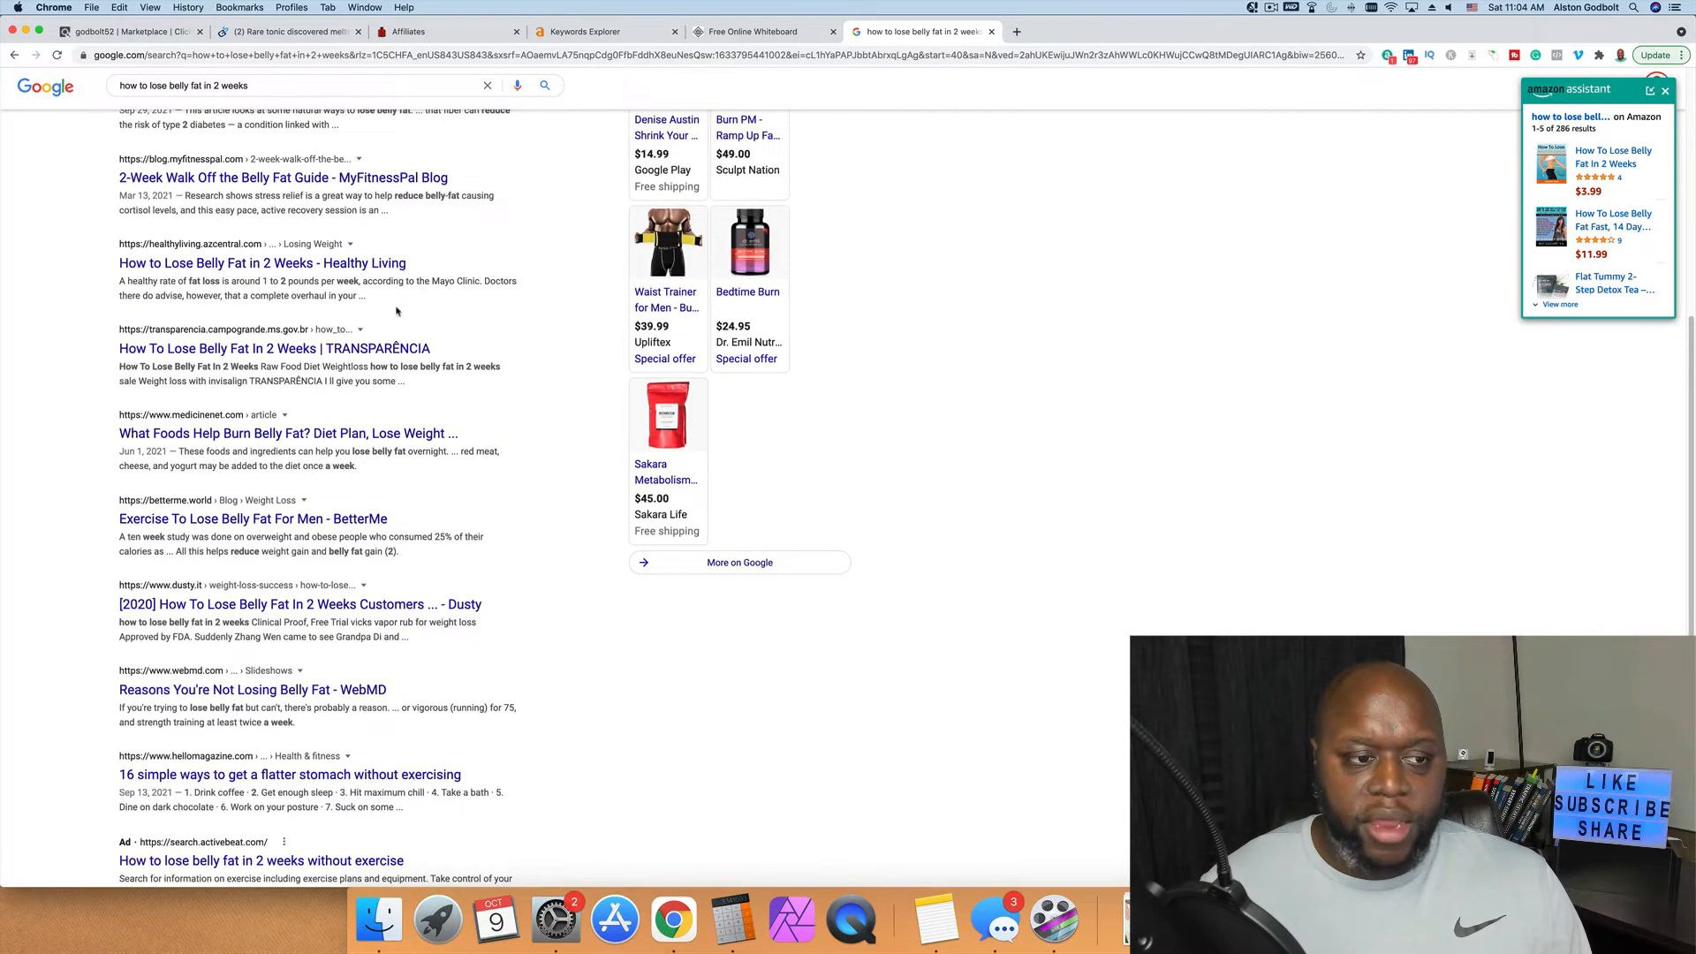
{"action": "scroll", "coordinate": [375, 337], "scroll_direction": "up", "scroll_amount": 6}
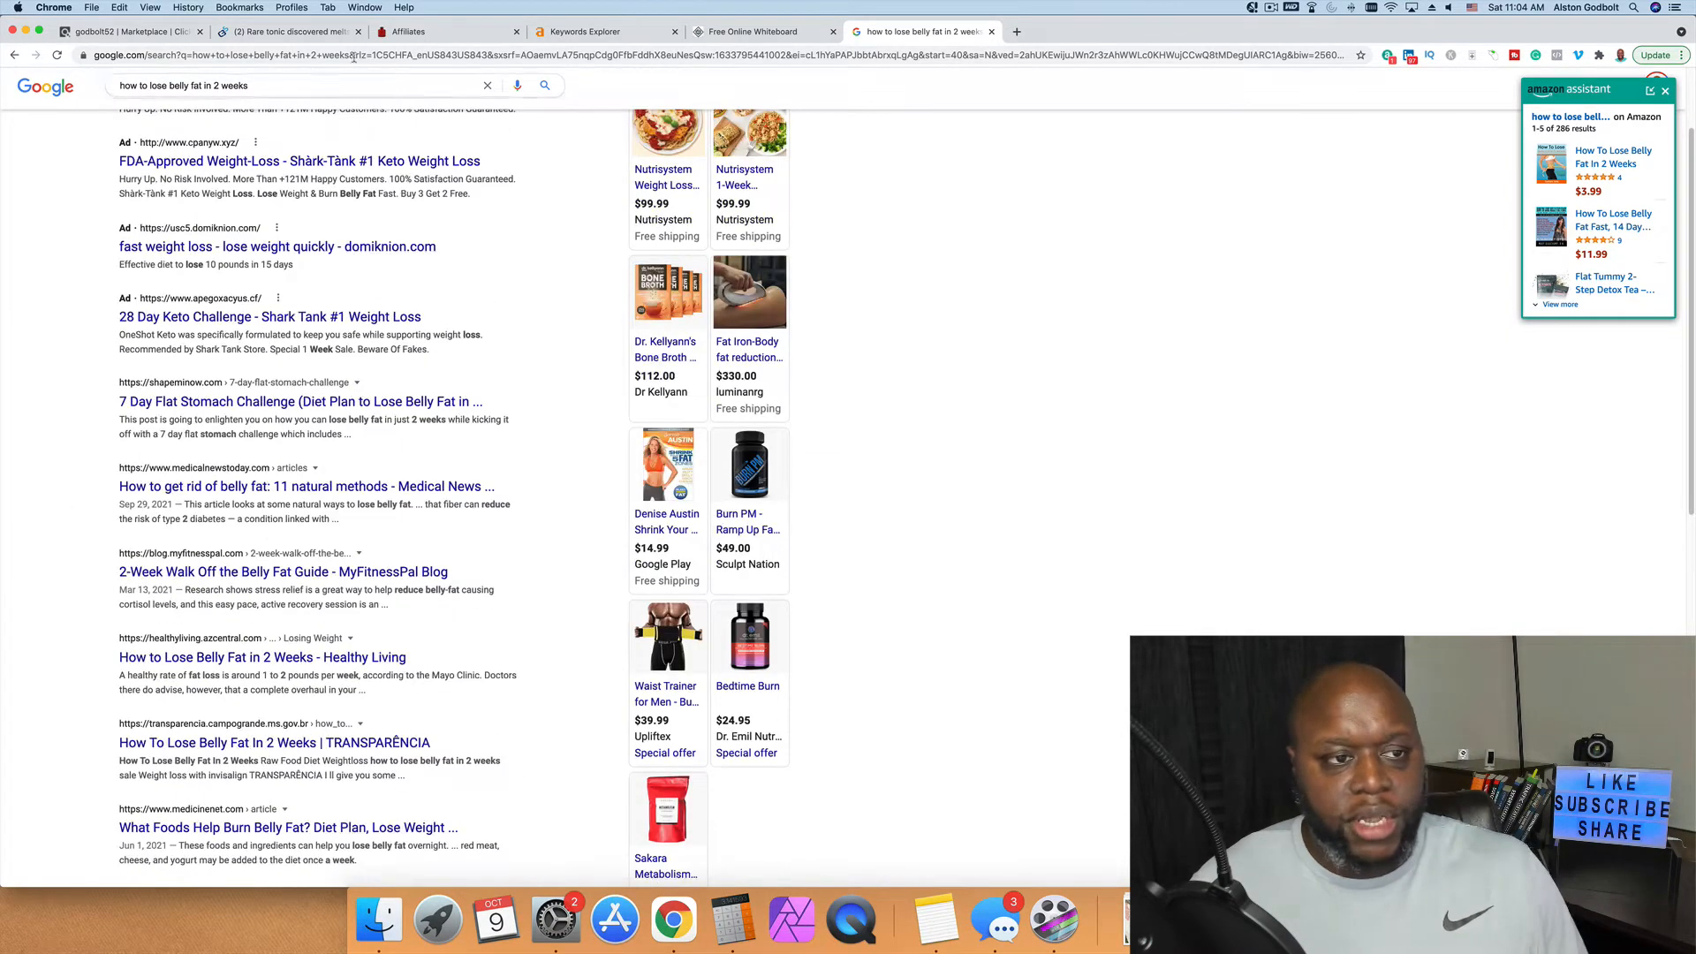
Step: Copy the Google query "how to lose belly fat in 2 weeks" and open youtube.com in a new tab
{"action": "triple_click", "coordinate": [296, 85]}
{"action": "key", "text": "super+c"}
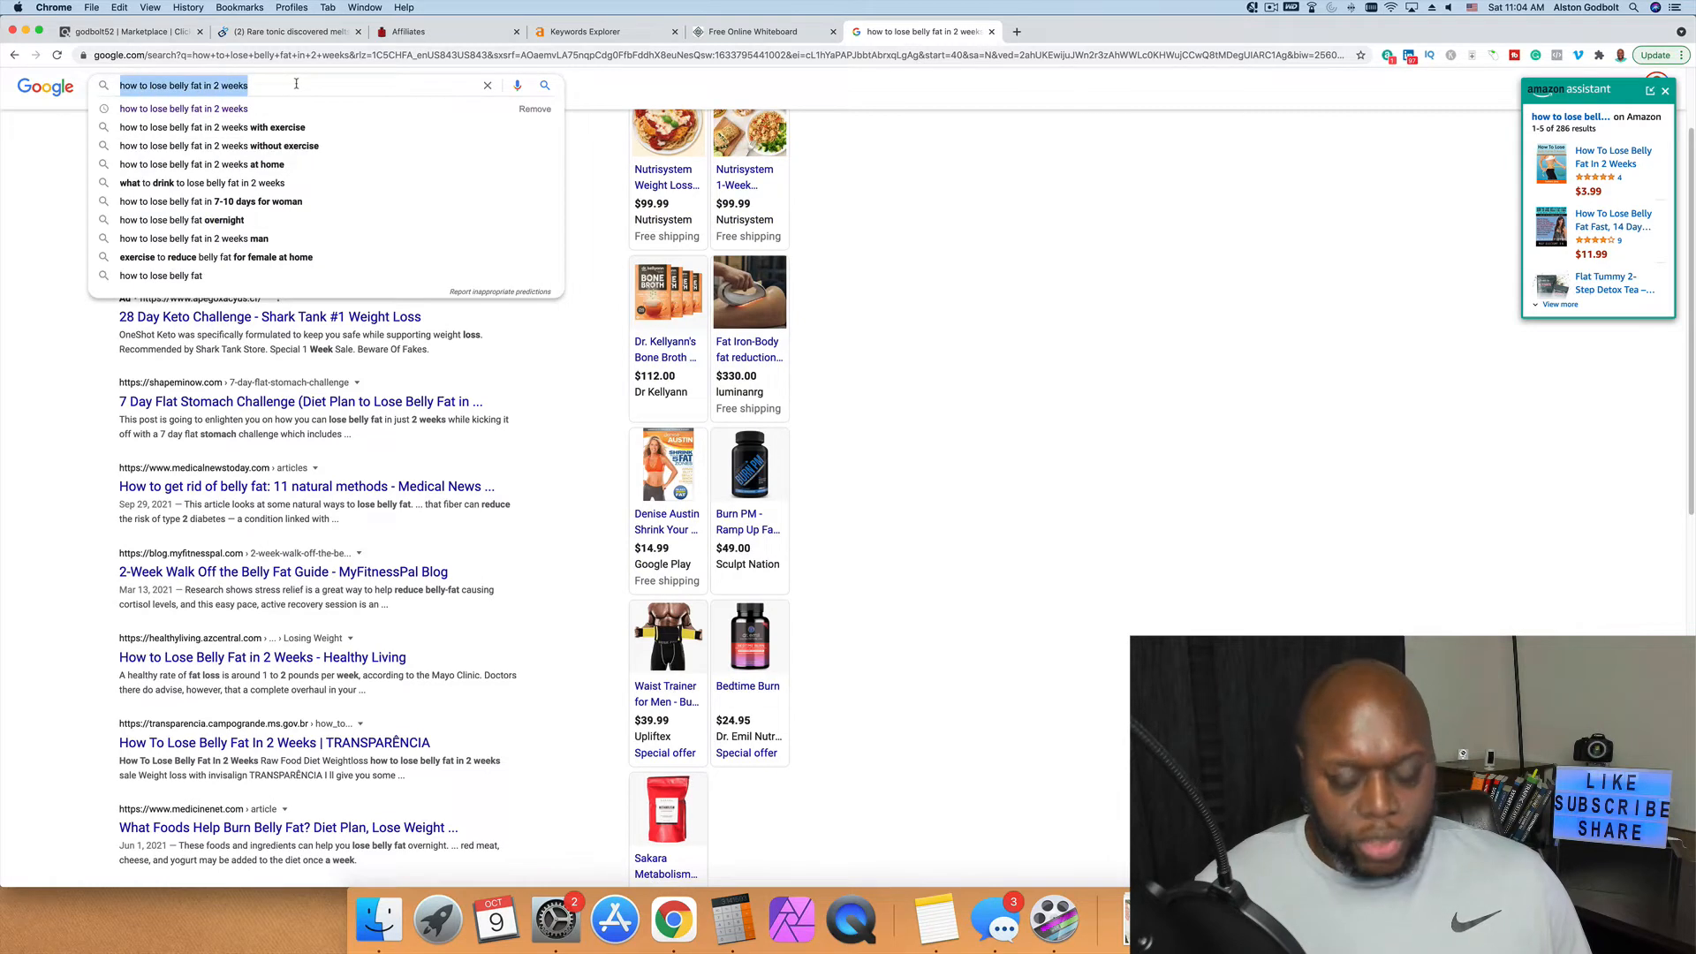
{"action": "left_click", "coordinate": [1016, 32]}
{"action": "type", "text": "youtube.com"}
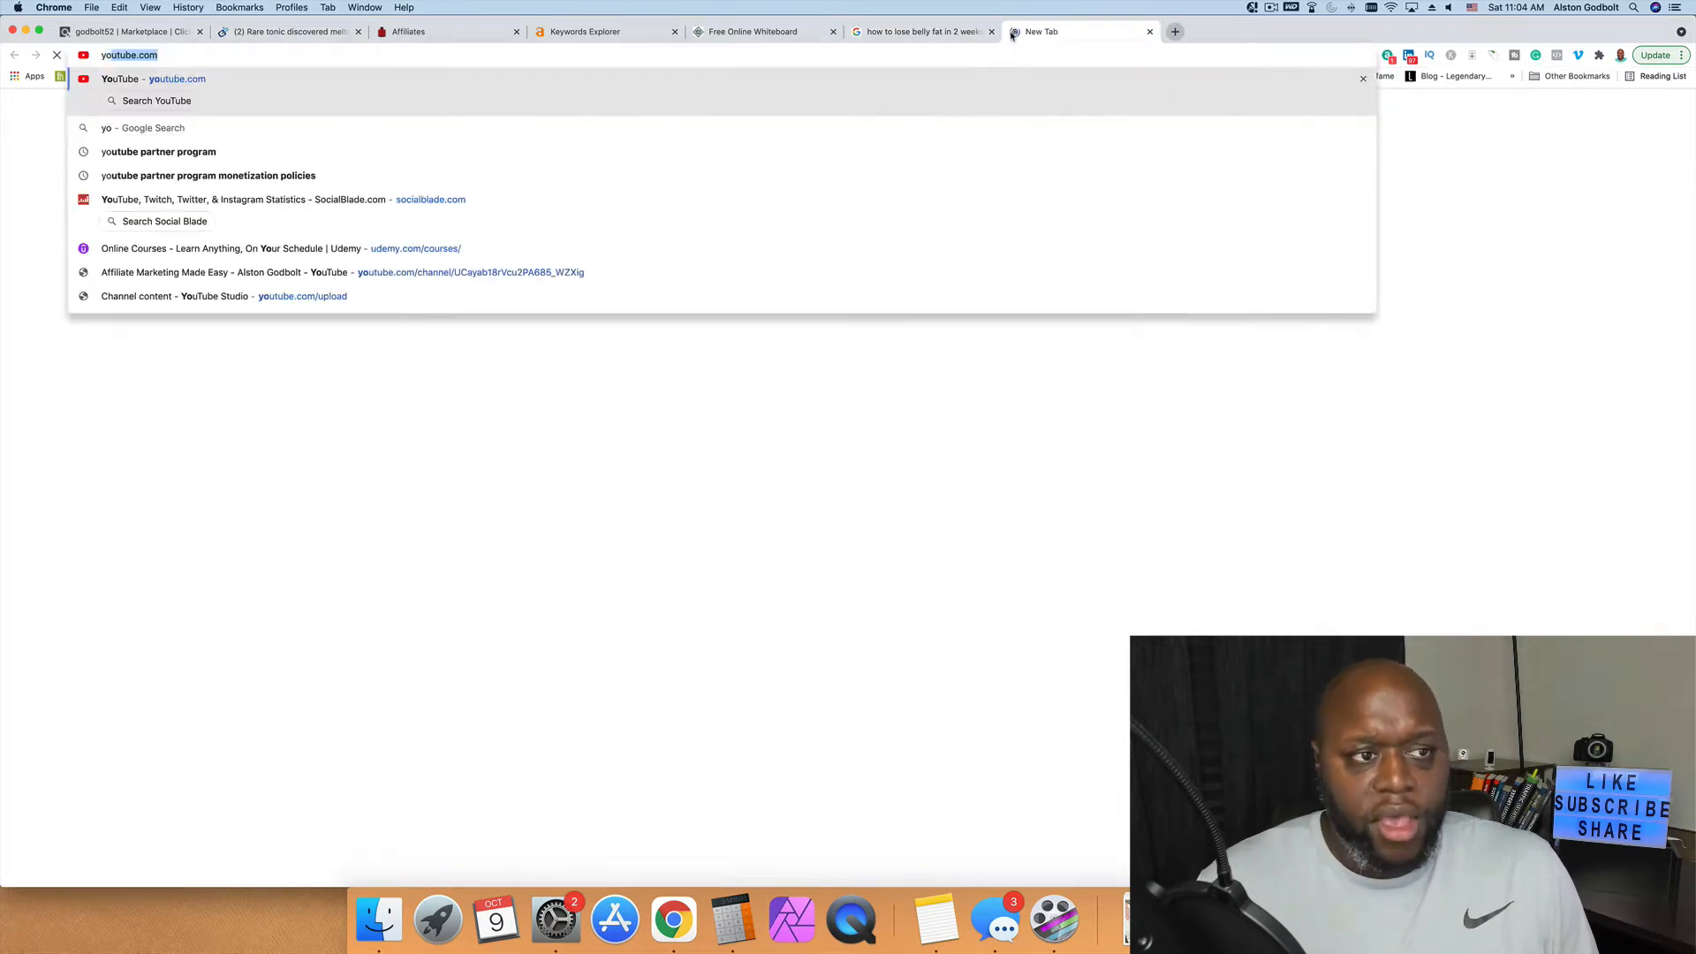
{"action": "key", "text": "Return"}
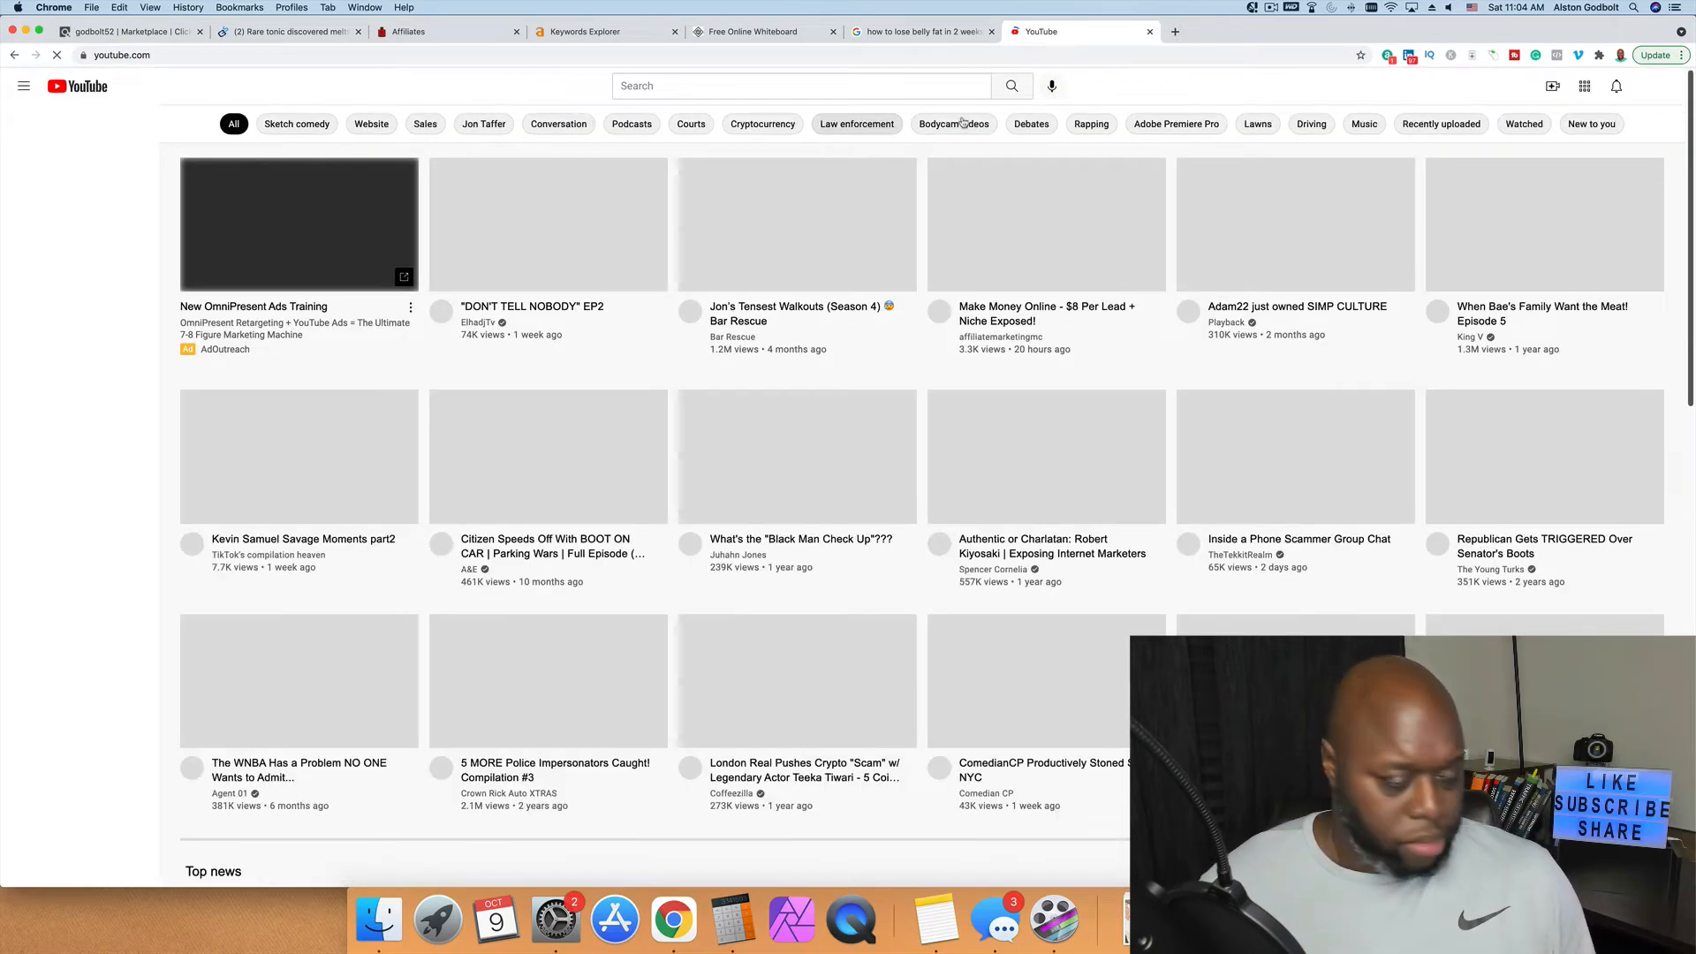
Step: Search YouTube for the copied phrase "how to lose belly fat in 2 weeks" and look over the video results
{"action": "left_click", "coordinate": [707, 85]}
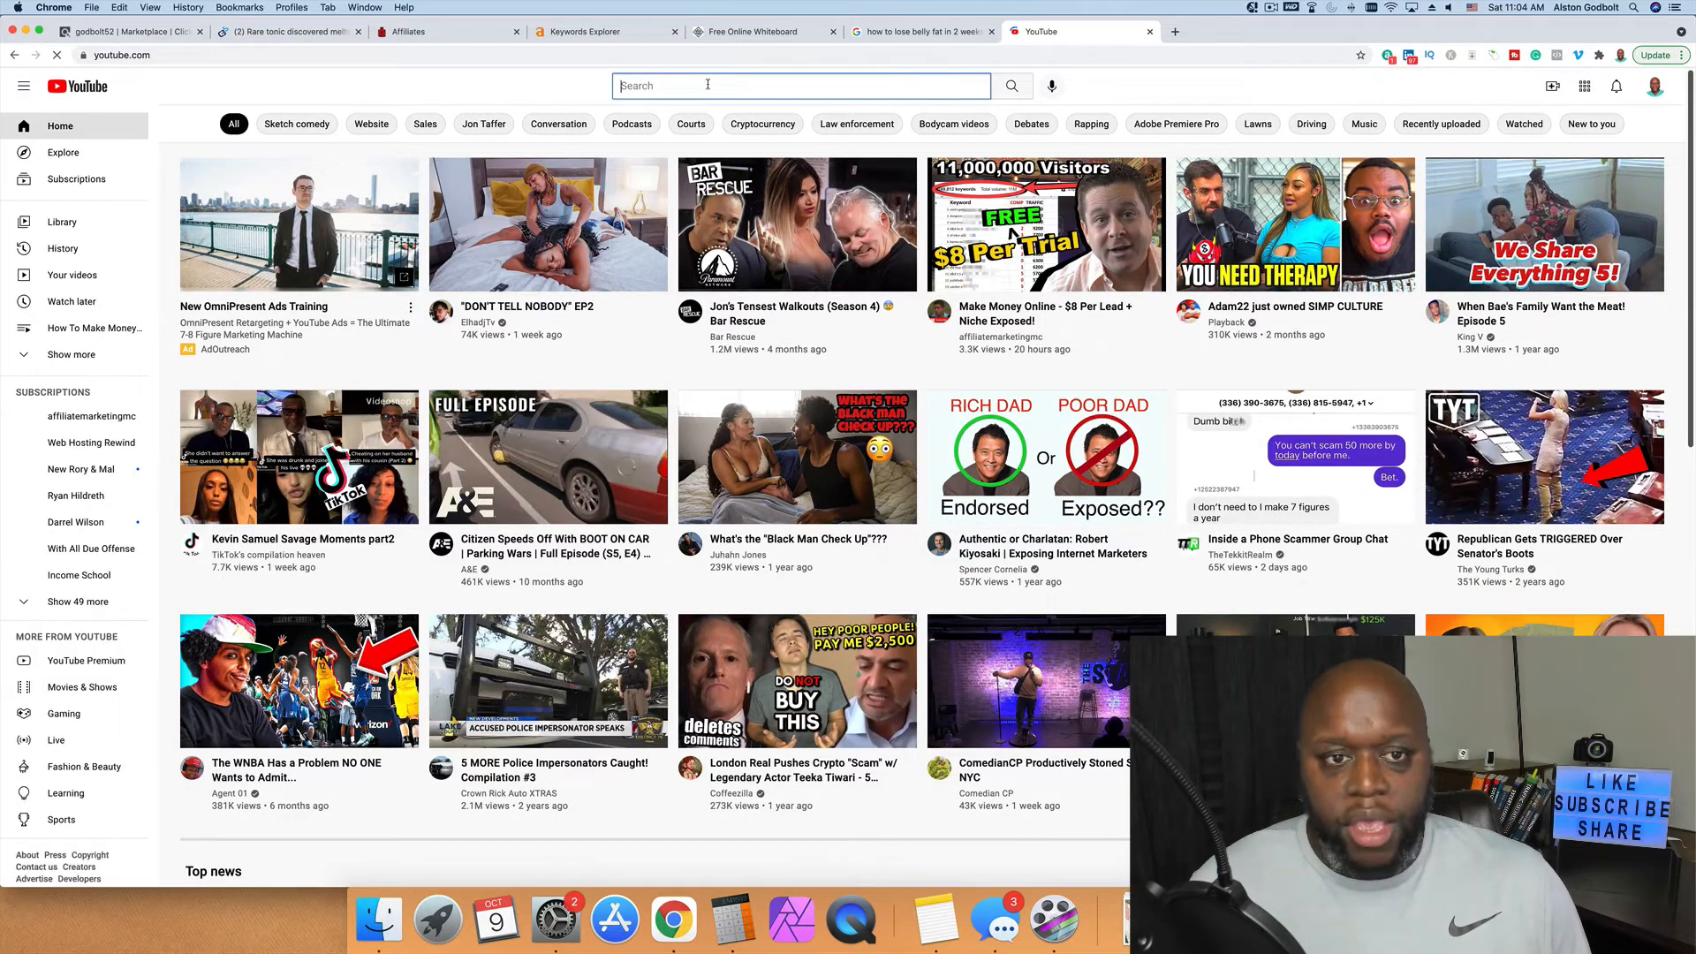
{"action": "key", "text": "super+v"}
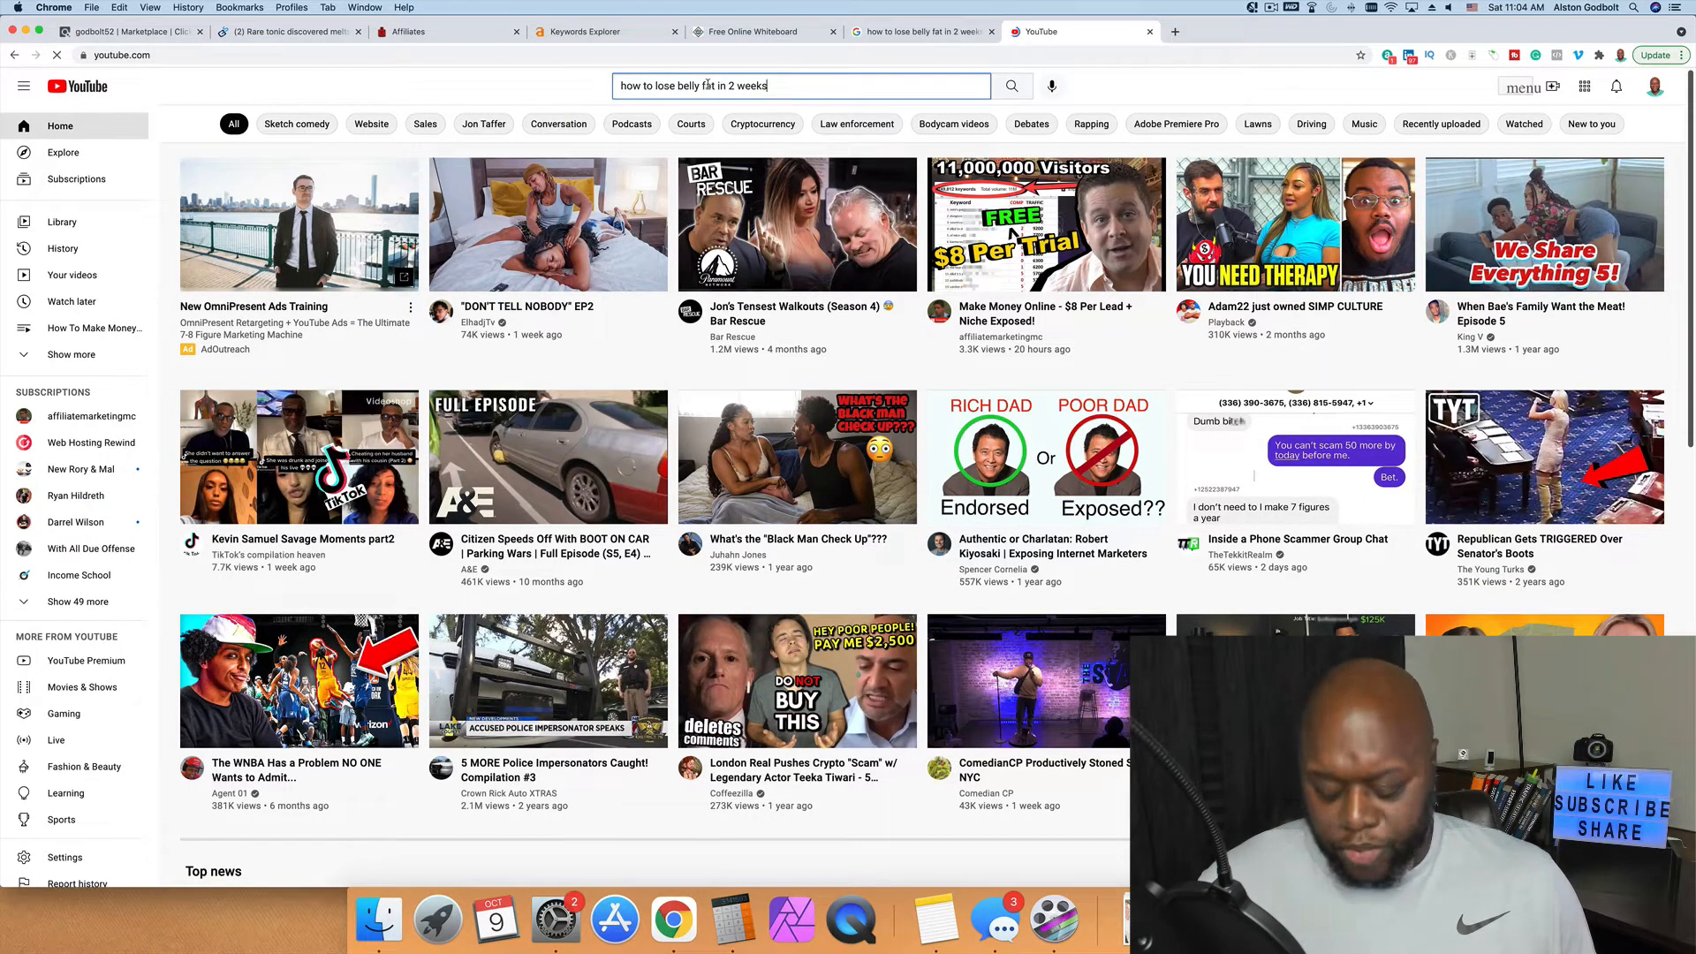
{"action": "key", "text": "Return"}
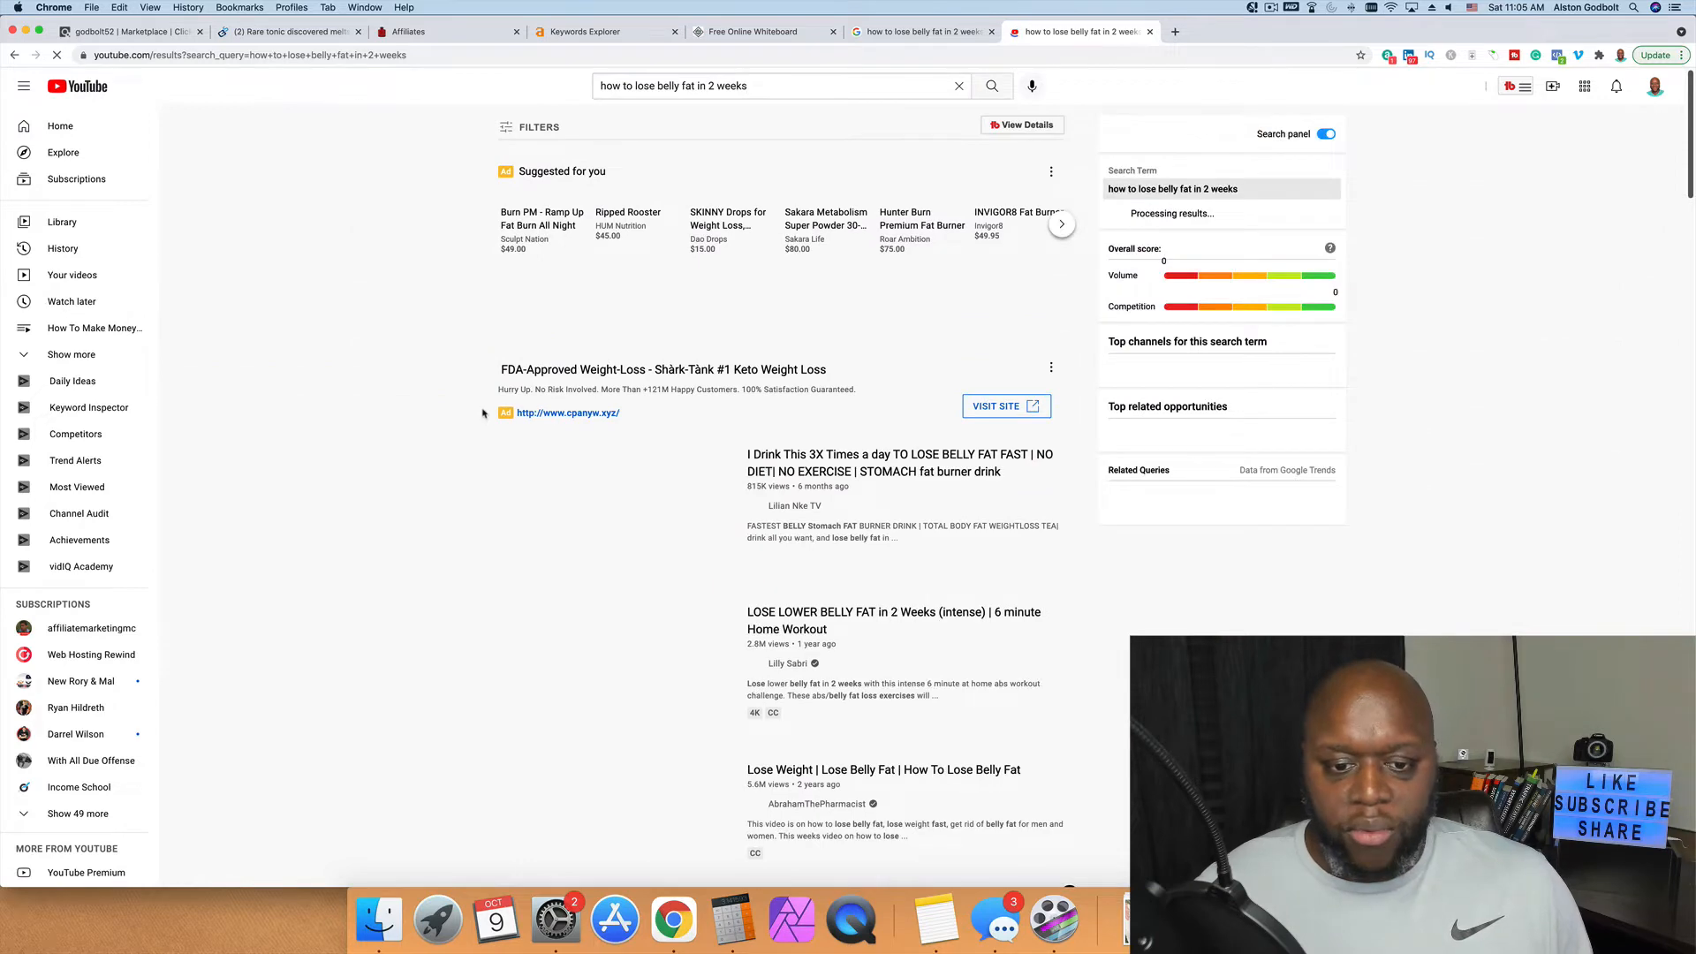
{"action": "scroll", "coordinate": [477, 451], "scroll_direction": "down", "scroll_amount": 2}
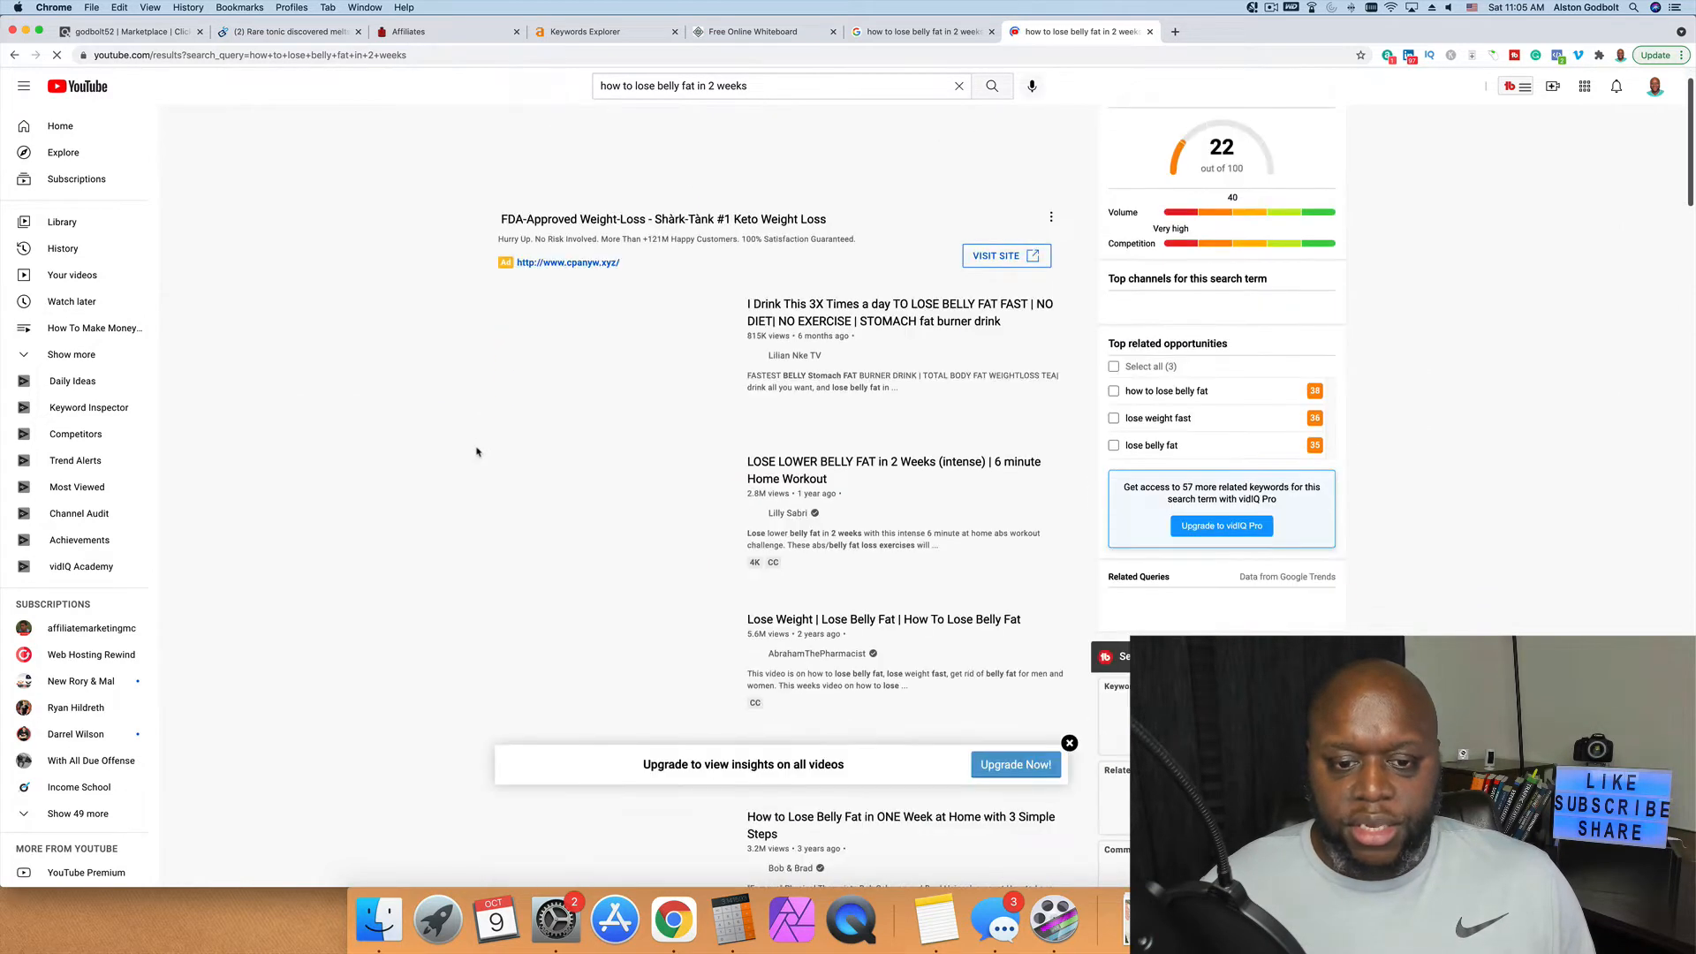
{"action": "scroll", "coordinate": [477, 451], "scroll_direction": "down", "scroll_amount": 1}
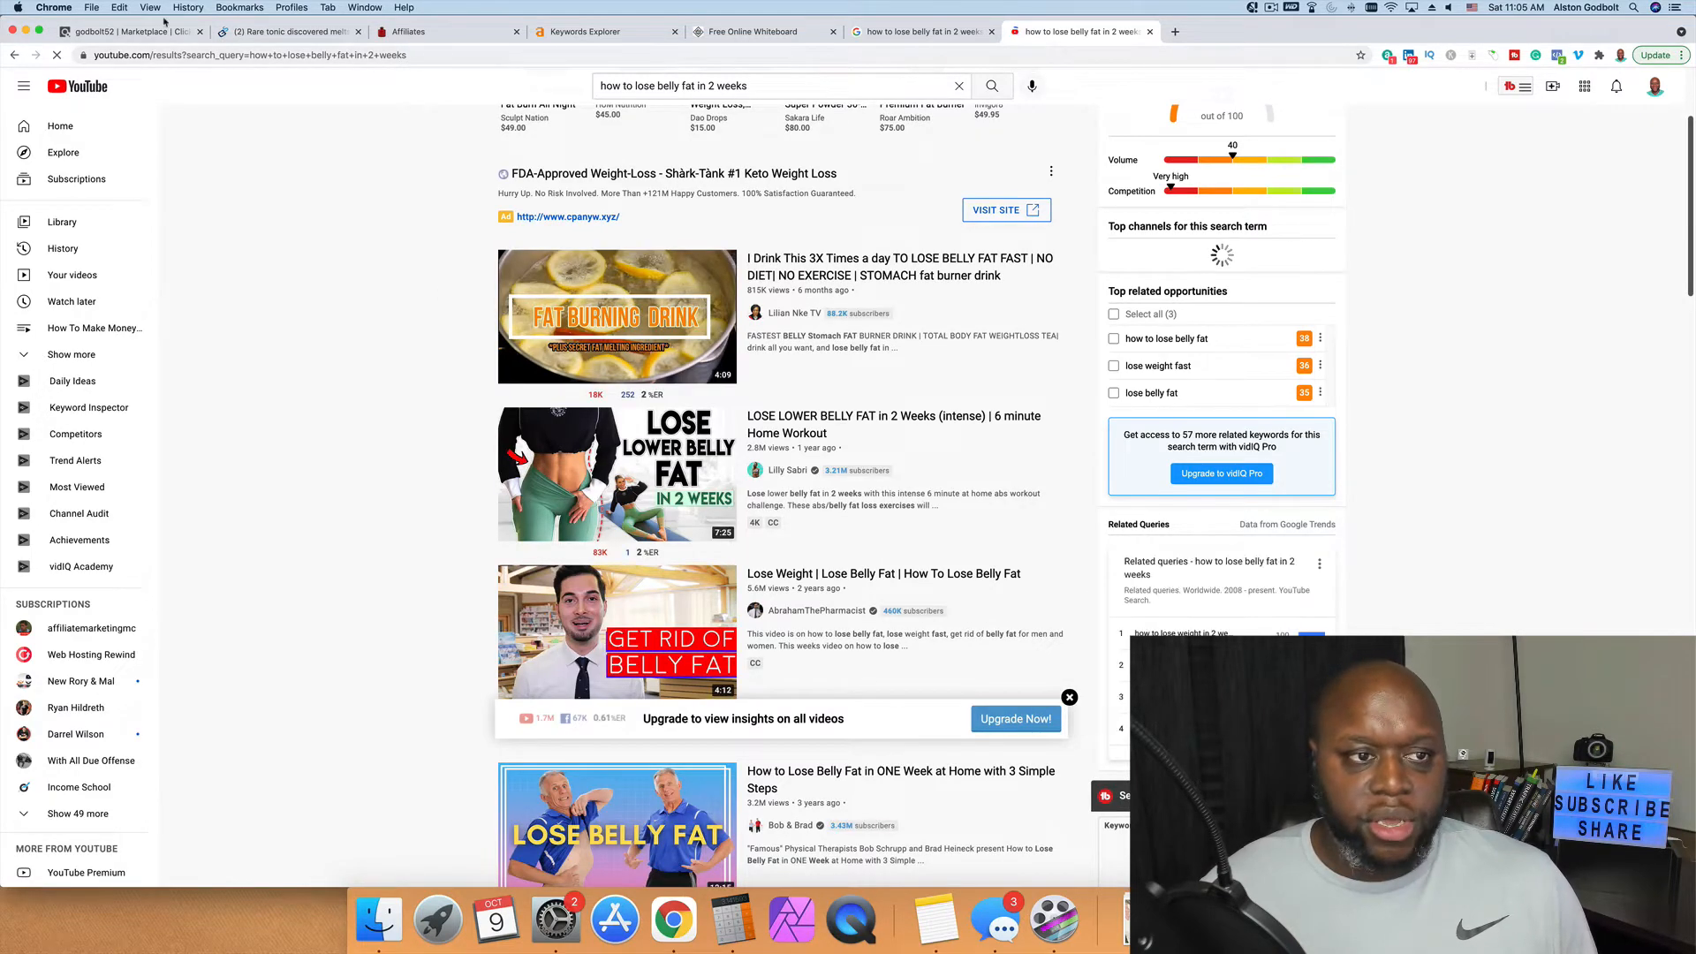
Step: Return to Google, search for "how to lose belly fat in 2 weeks without exercise", and review the results
{"action": "left_click", "coordinate": [919, 31]}
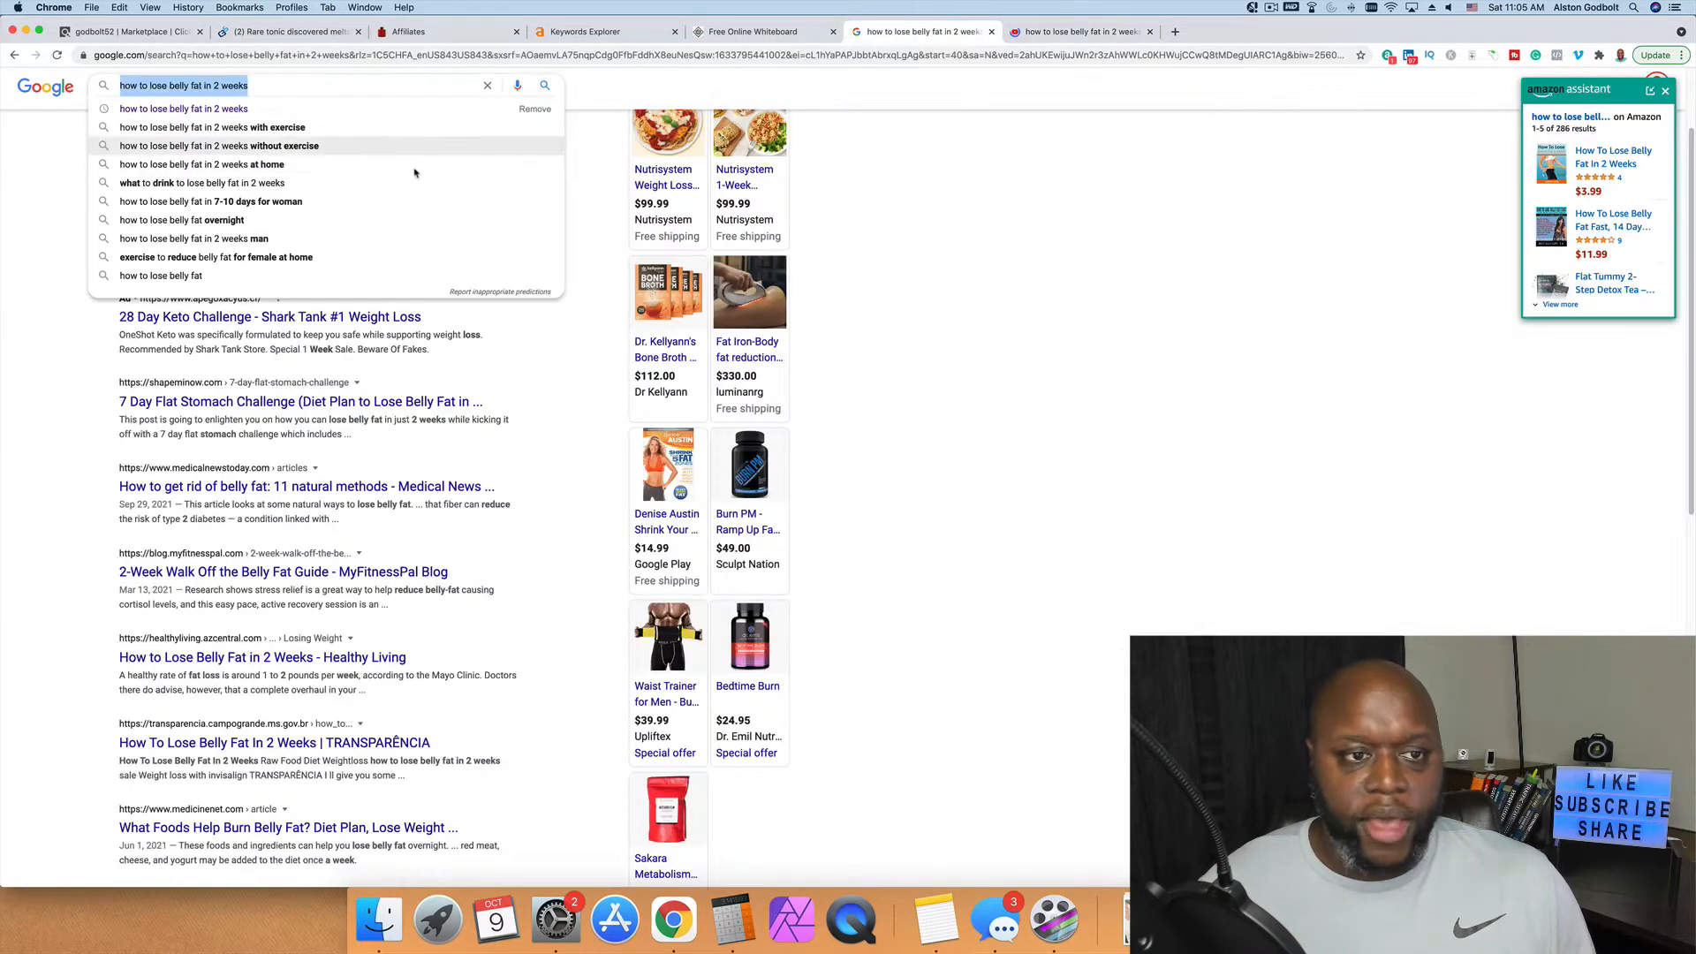
{"action": "left_click", "coordinate": [354, 84]}
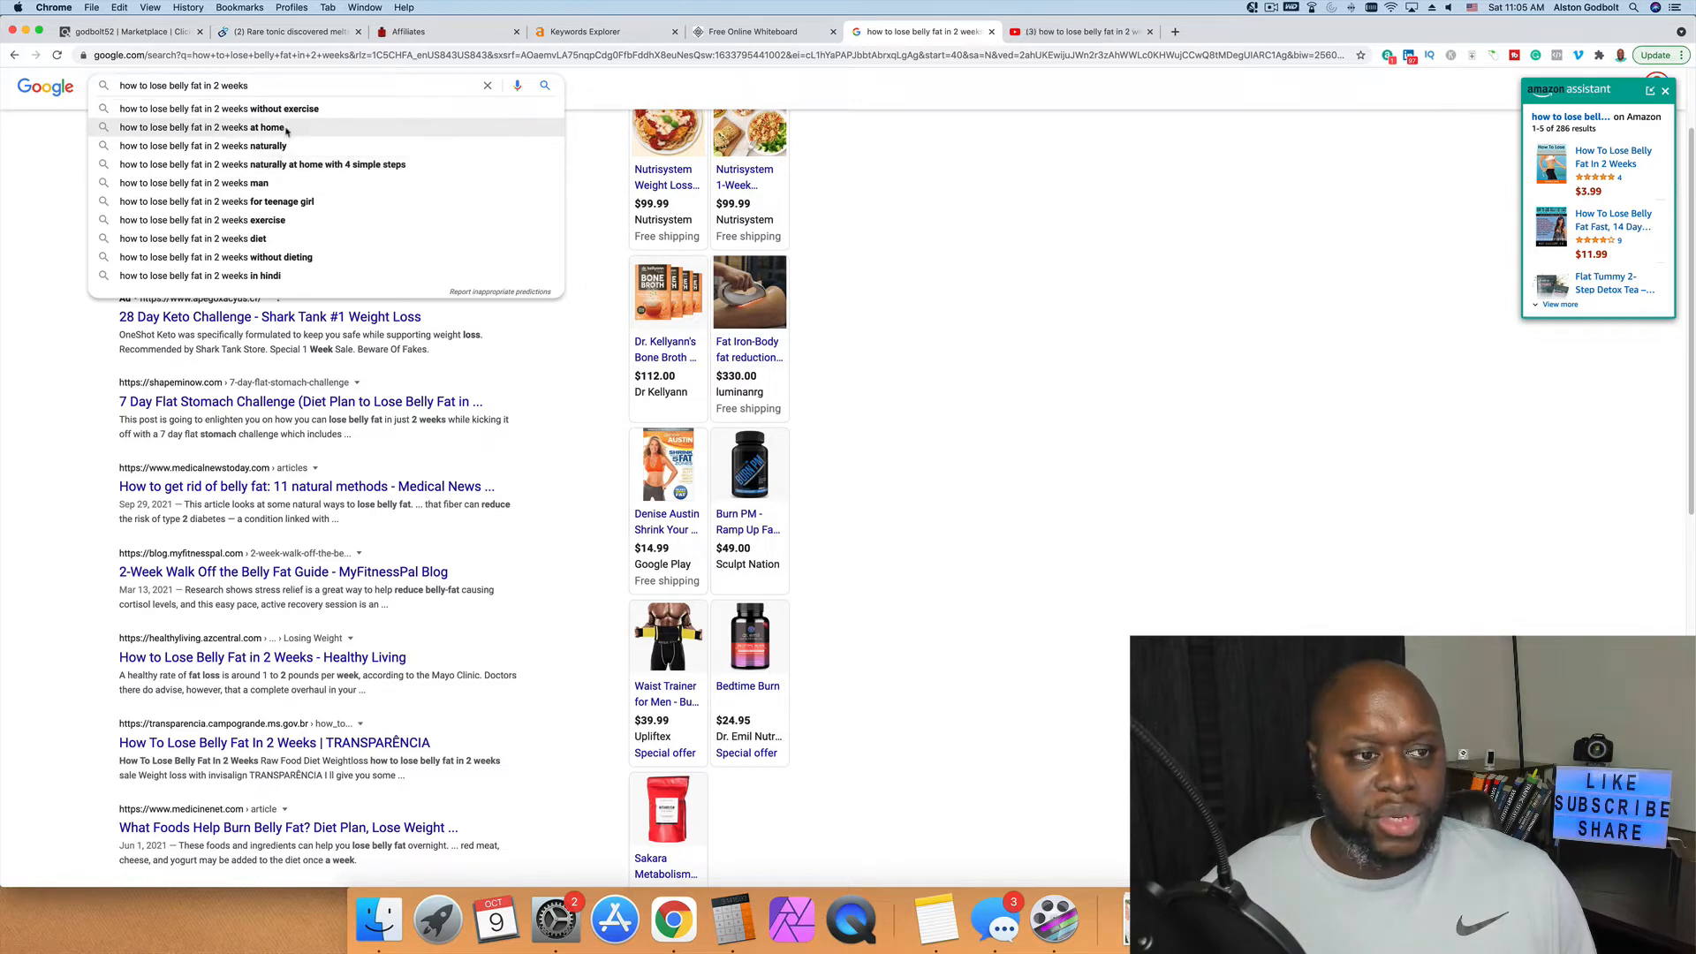
{"action": "left_click_drag", "start_coordinate": [206, 86], "coordinate": [259, 87]}
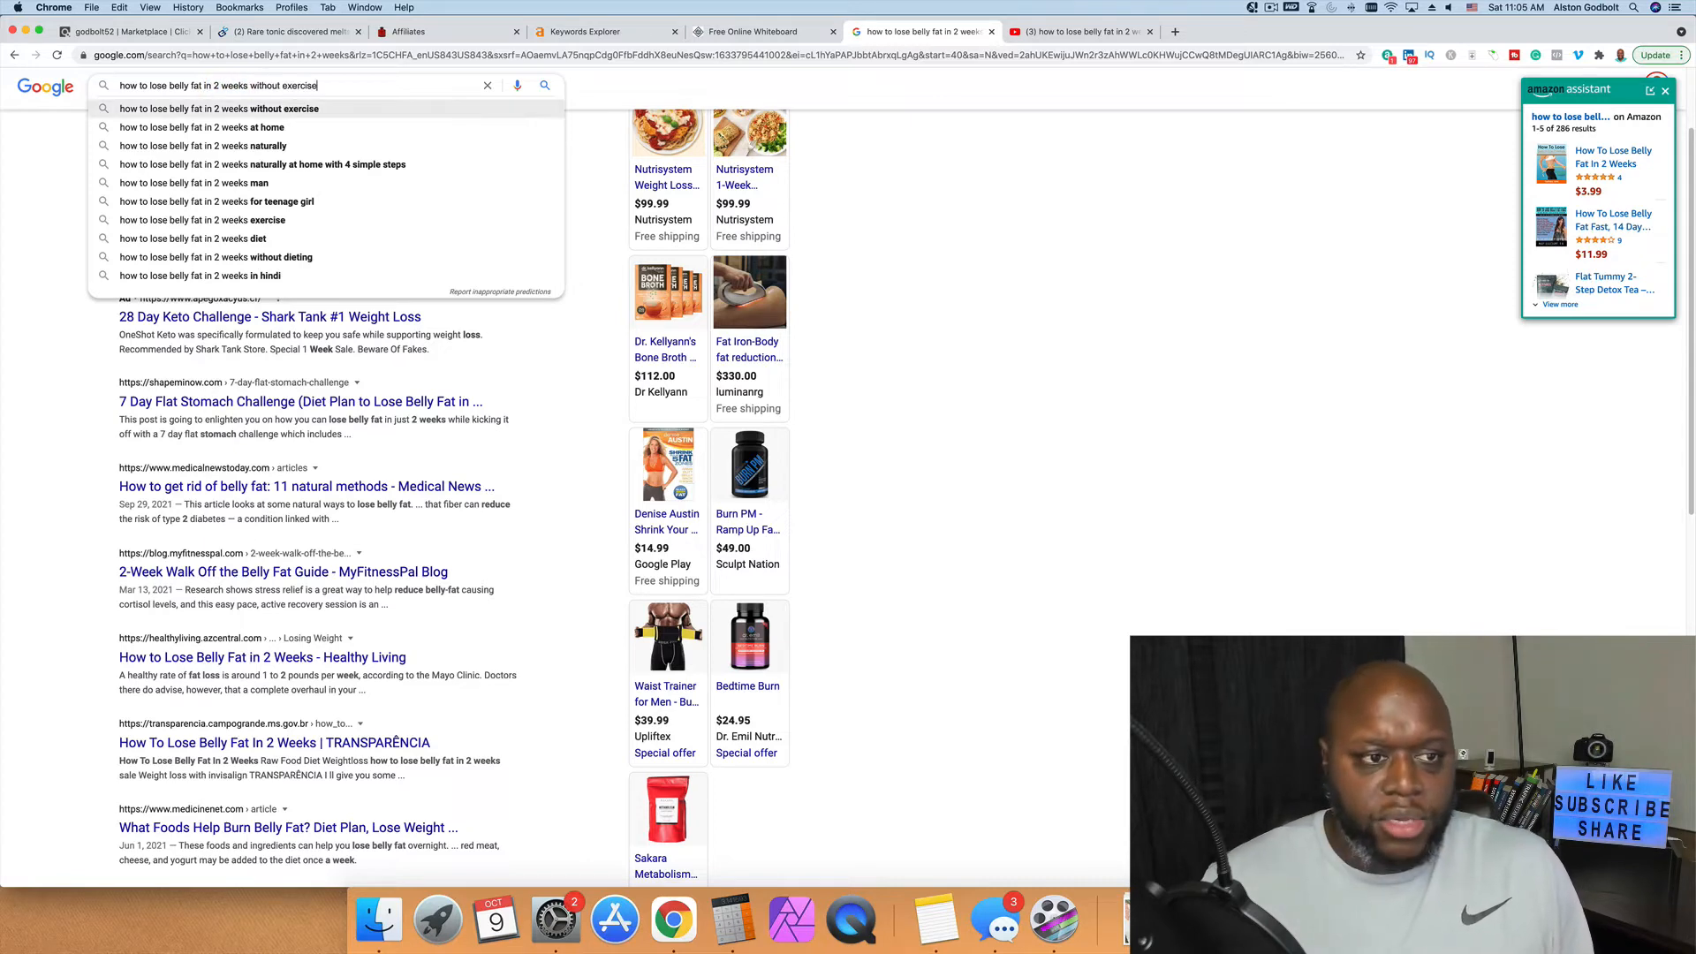
{"action": "left_click", "coordinate": [258, 108]}
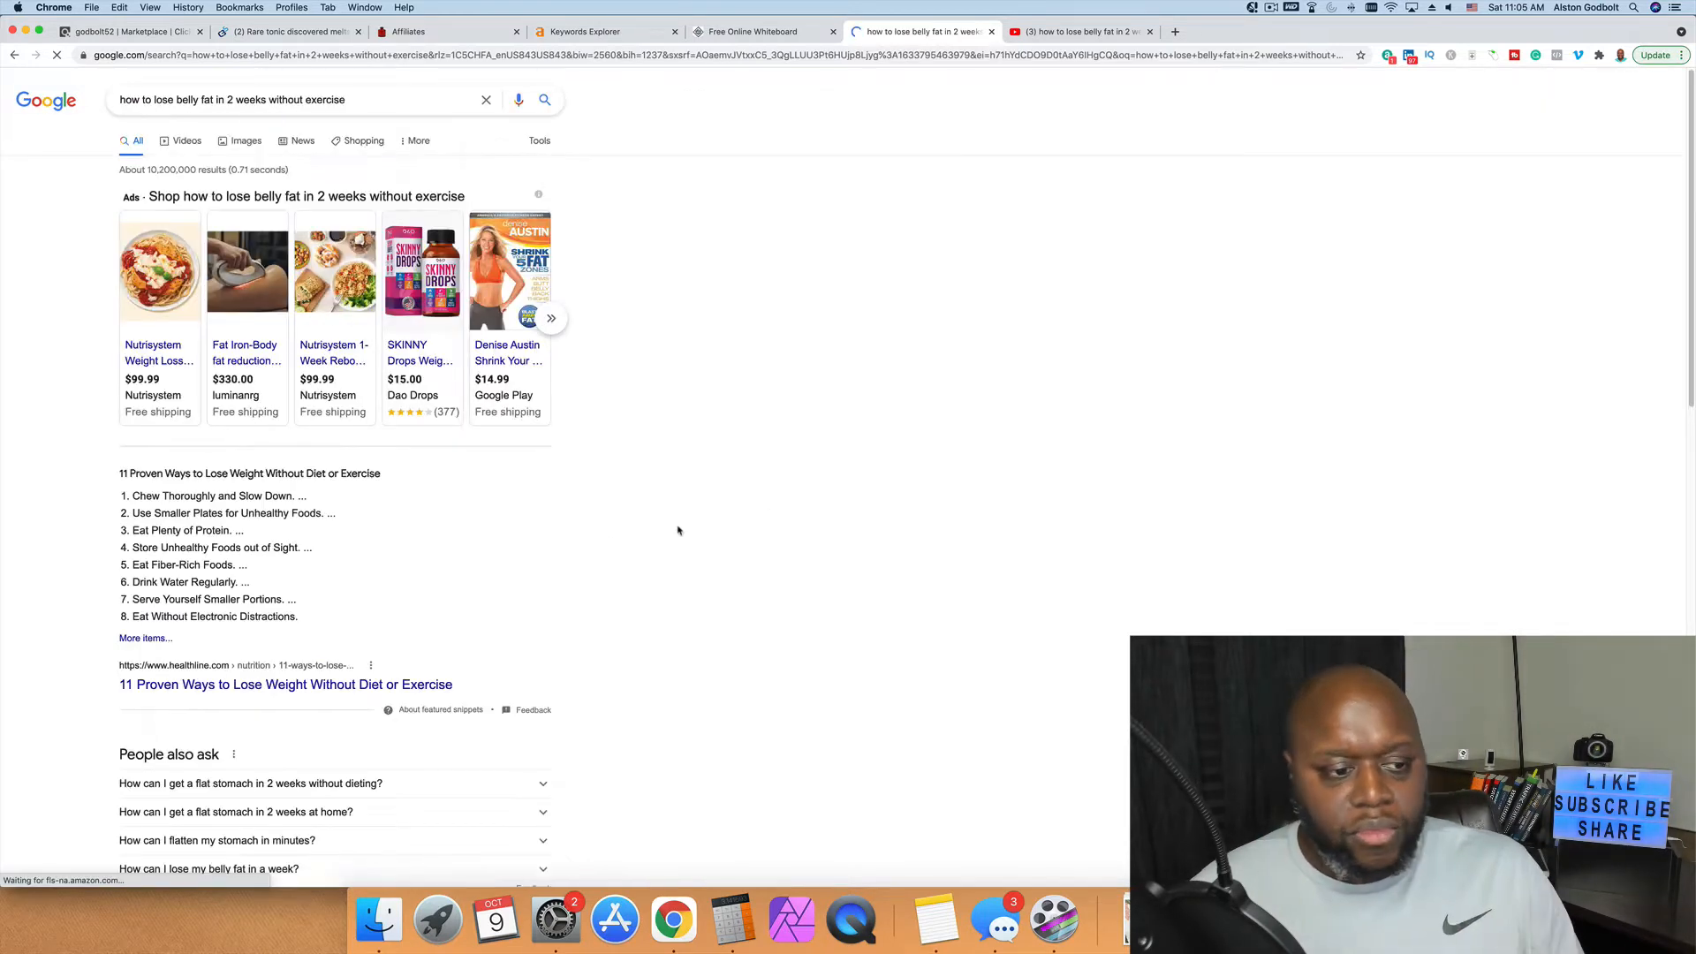
{"action": "scroll", "coordinate": [534, 504], "scroll_direction": "down", "scroll_amount": 5}
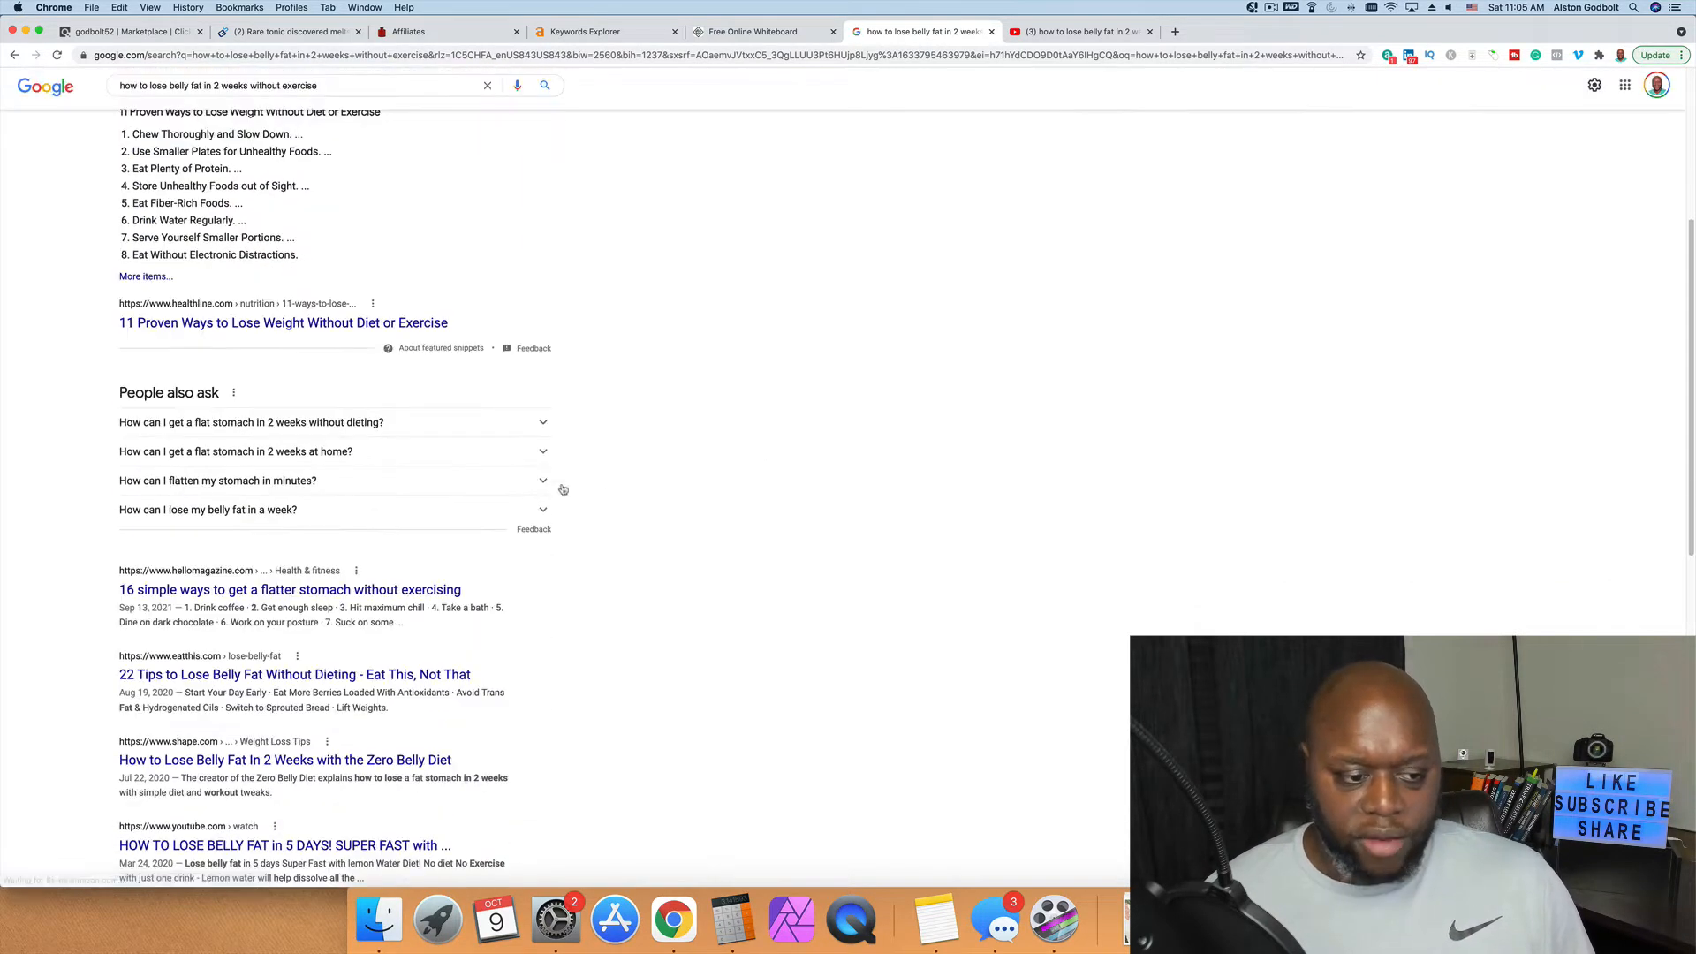
Step: Handwrite "Best" in the second level of the funnel on the whiteboard
{"action": "left_click", "coordinate": [755, 35]}
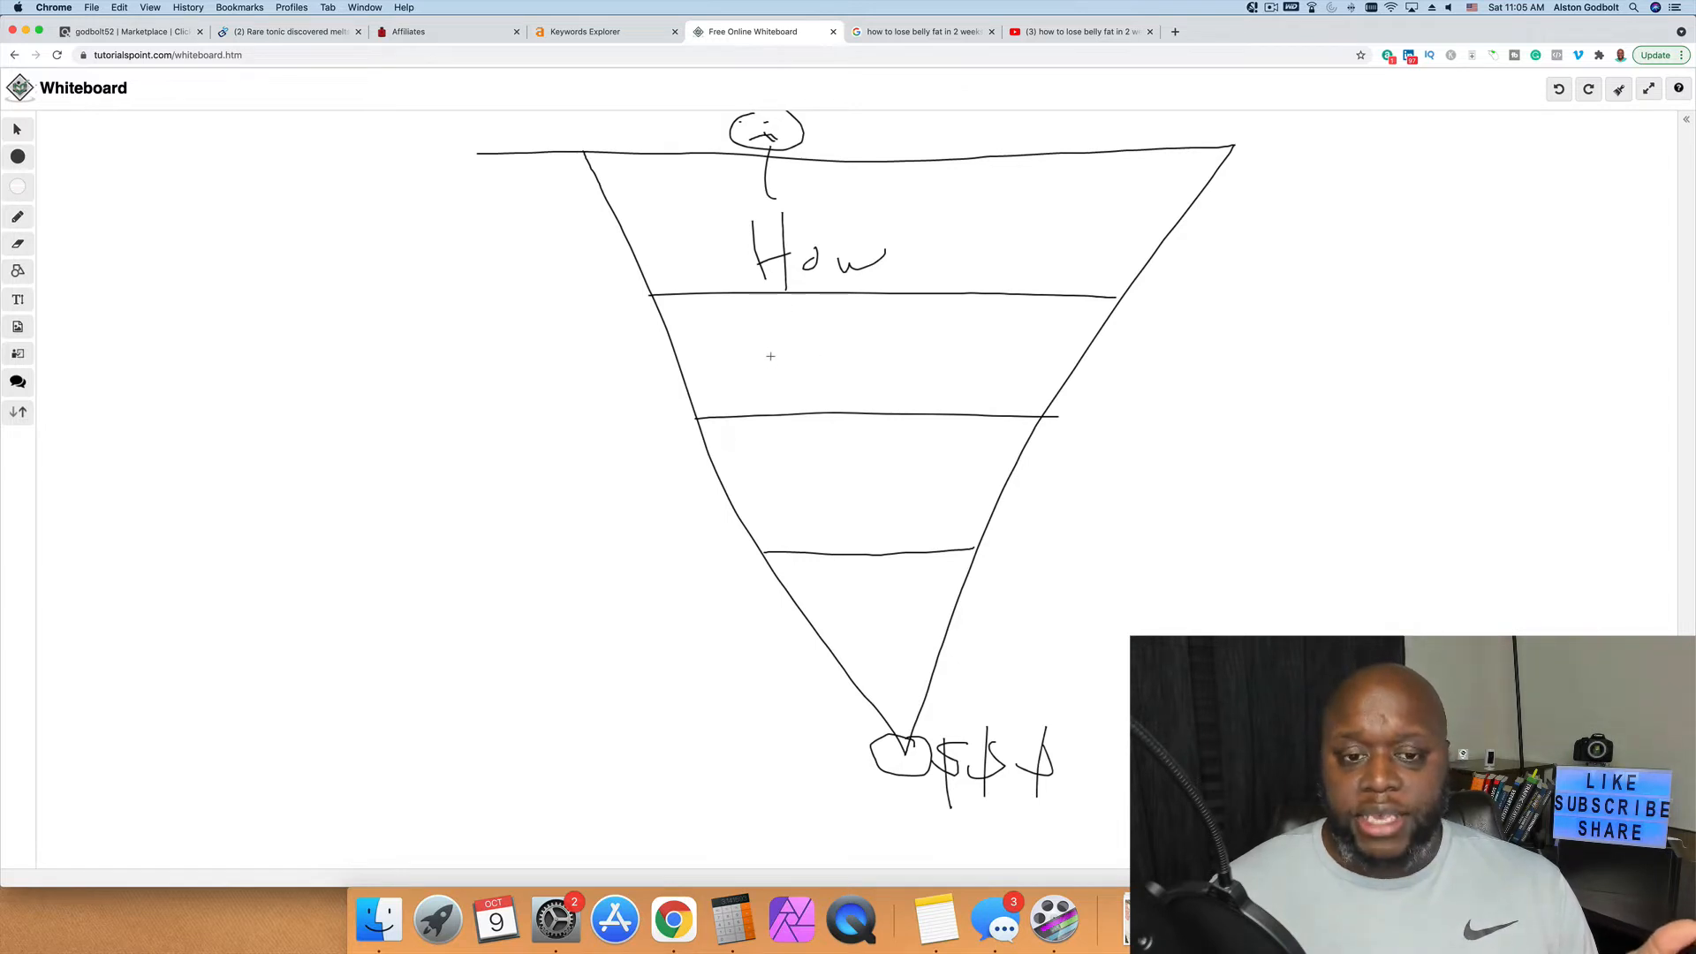
{"action": "mouse_move", "coordinate": [765, 347]}
{"action": "left_mouse_down"}
{"action": "mouse_move", "coordinate": [799, 378]}
{"action": "mouse_move", "coordinate": [872, 388]}
{"action": "left_mouse_up"}
{"action": "left_click_drag", "start_coordinate": [891, 333], "coordinate": [887, 382]}
{"action": "left_click_drag", "start_coordinate": [876, 359], "coordinate": [902, 351]}
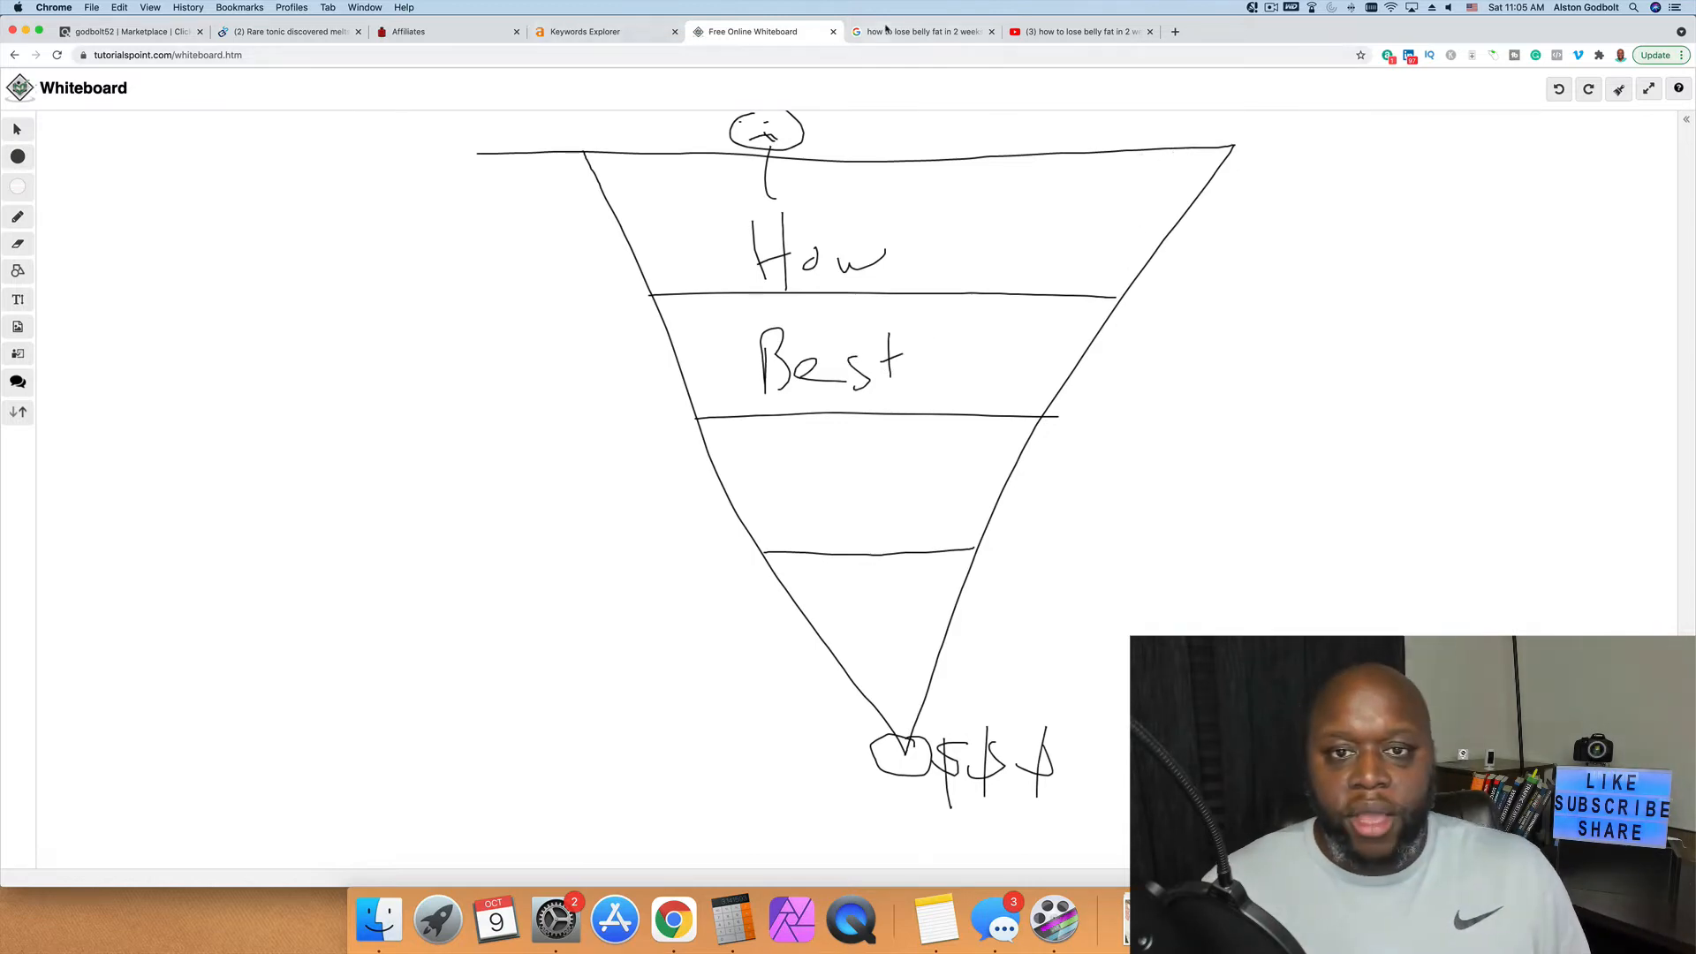
Step: Return to the Google results, search for "best ways to lose belly fat male", and look through the first results page
{"action": "left_click", "coordinate": [914, 32]}
{"action": "left_click", "coordinate": [356, 88]}
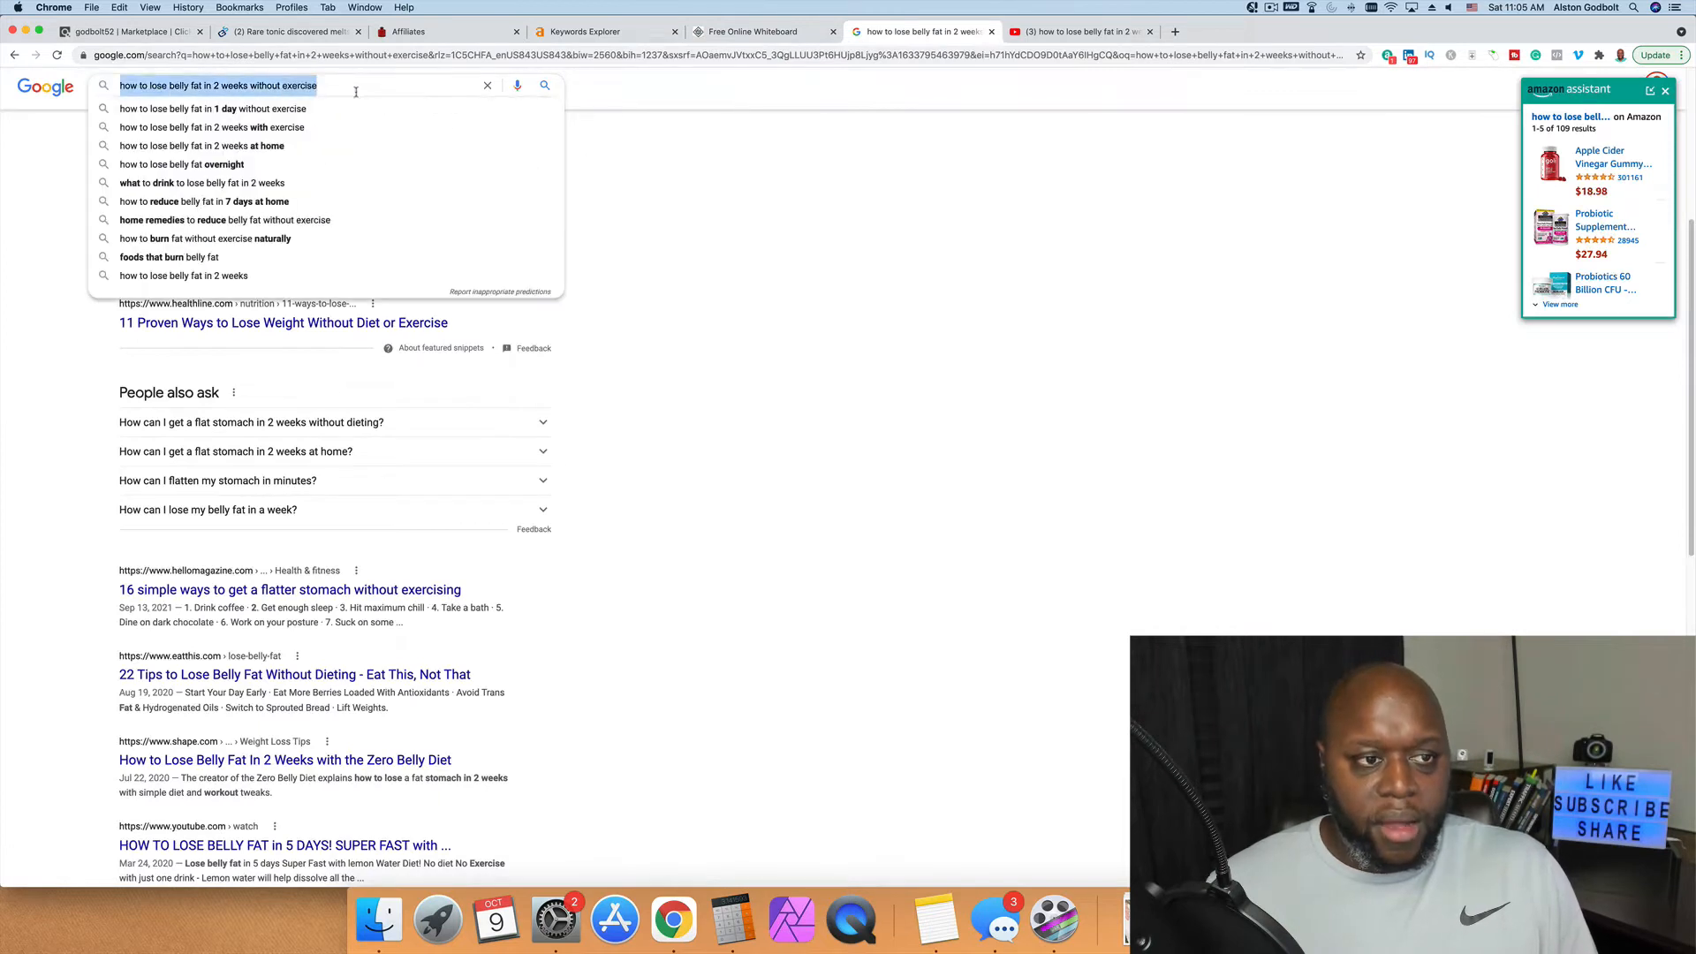
{"action": "type", "text": "best ways"}
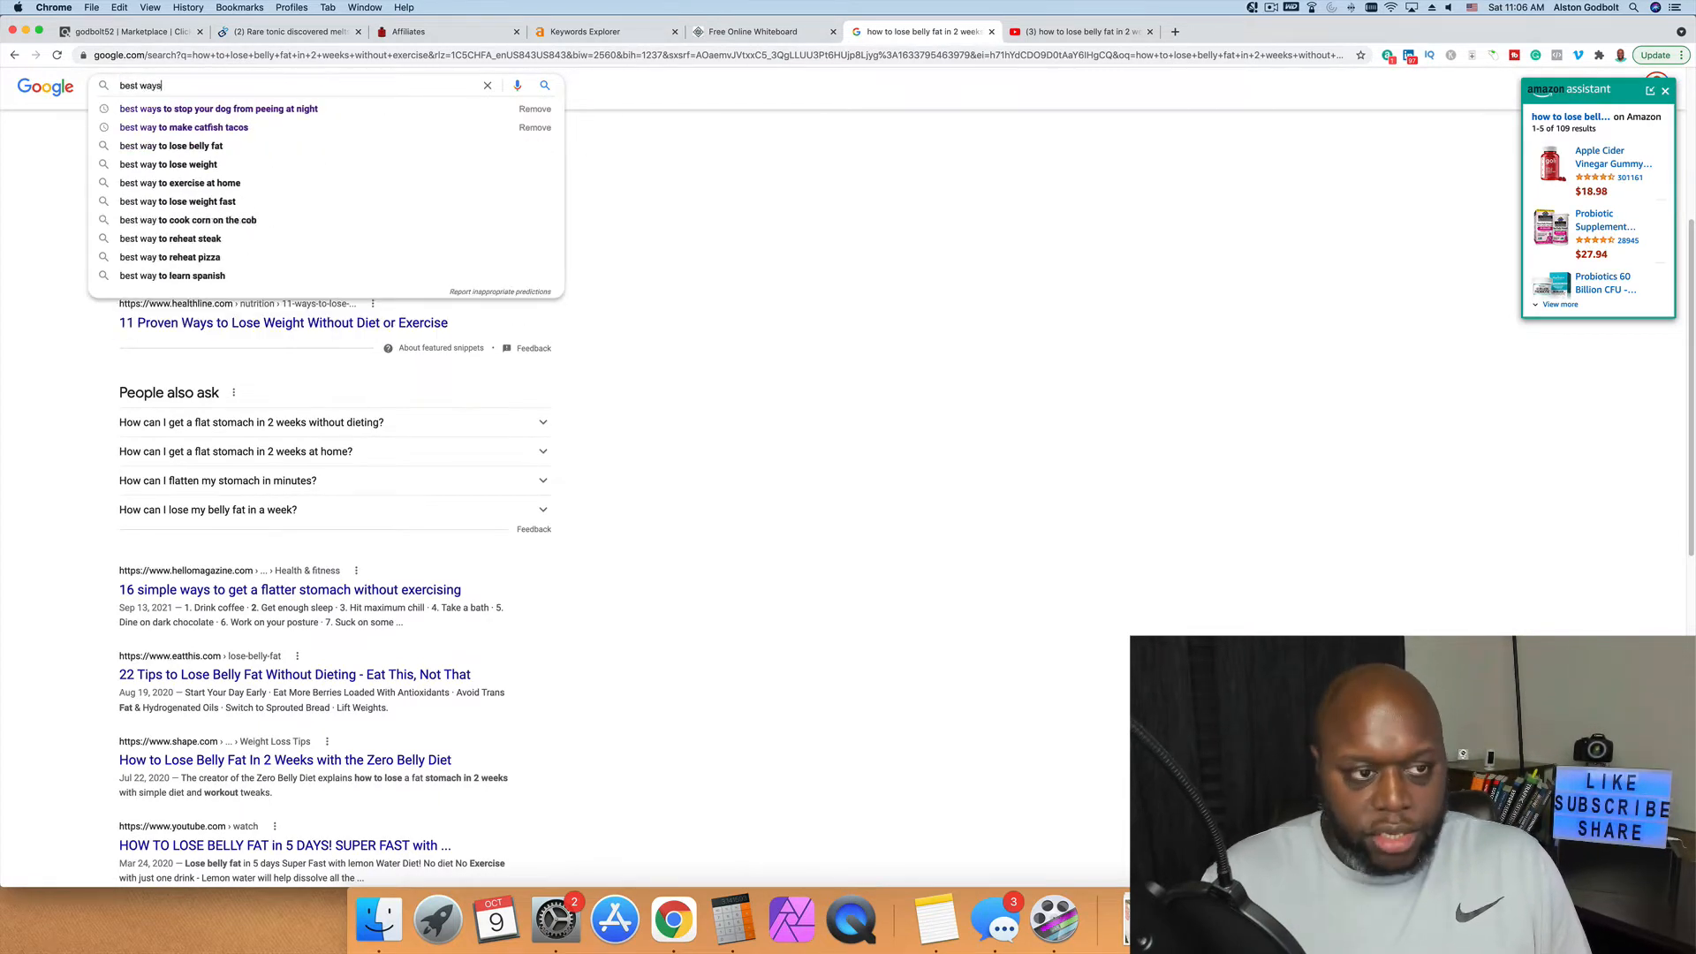
{"action": "type", "text": " to losr"}
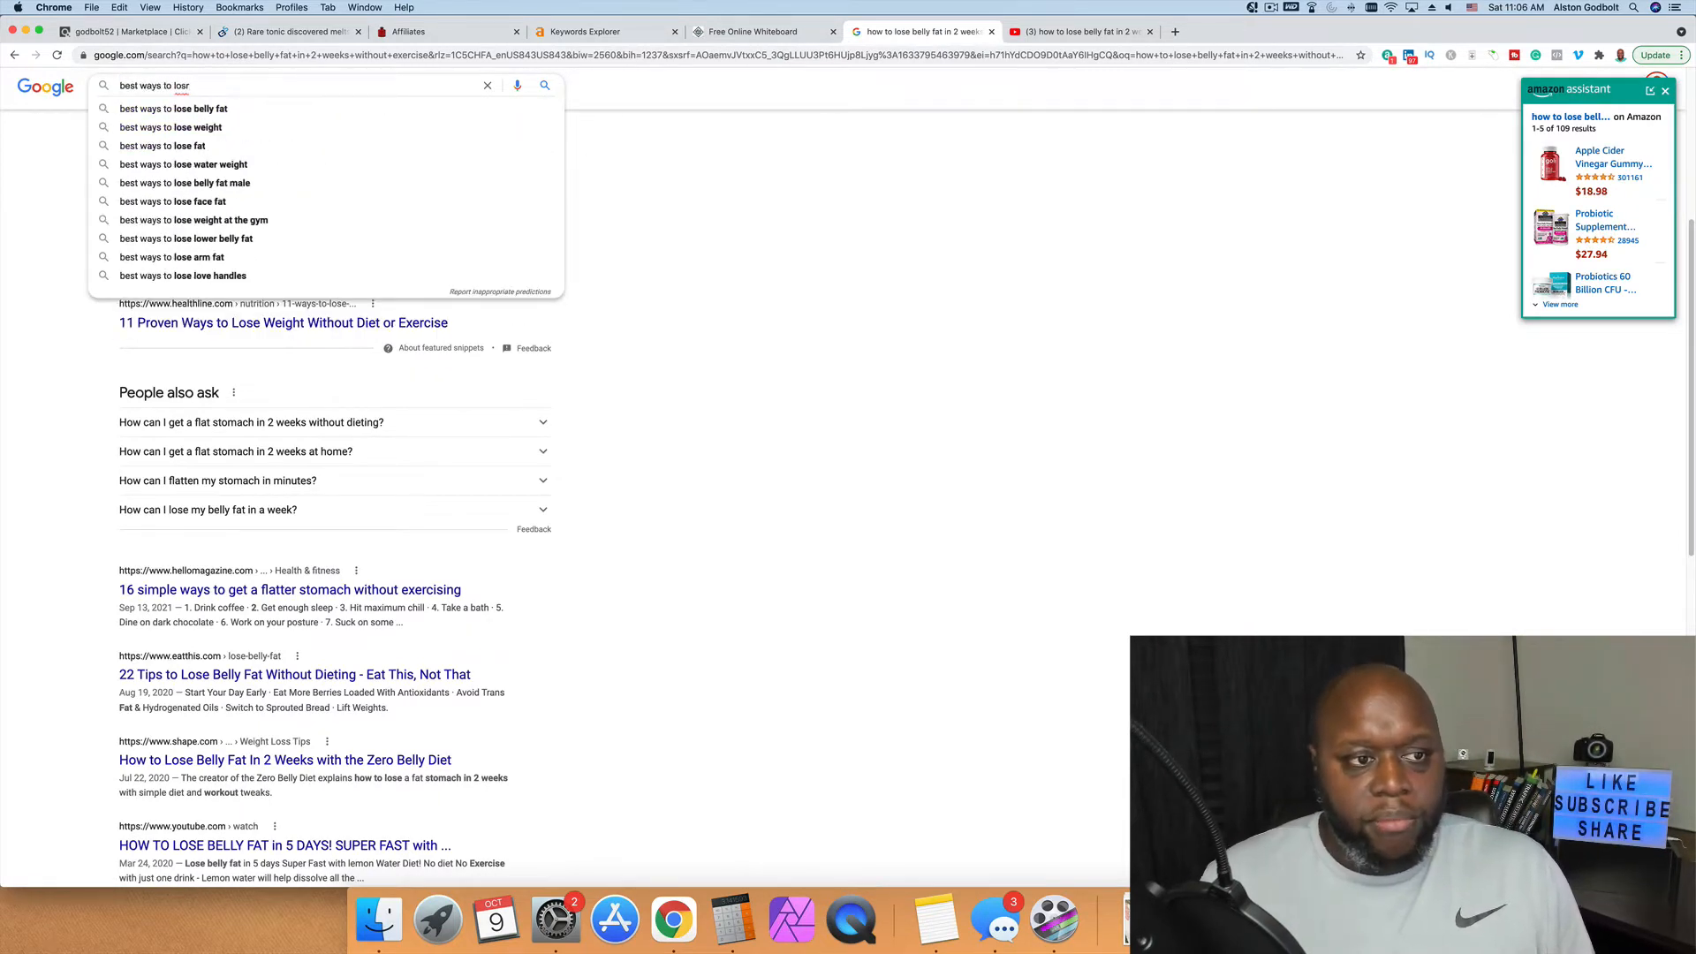
{"action": "key", "text": "BackSpace"}
{"action": "type", "text": "e belly fat"}
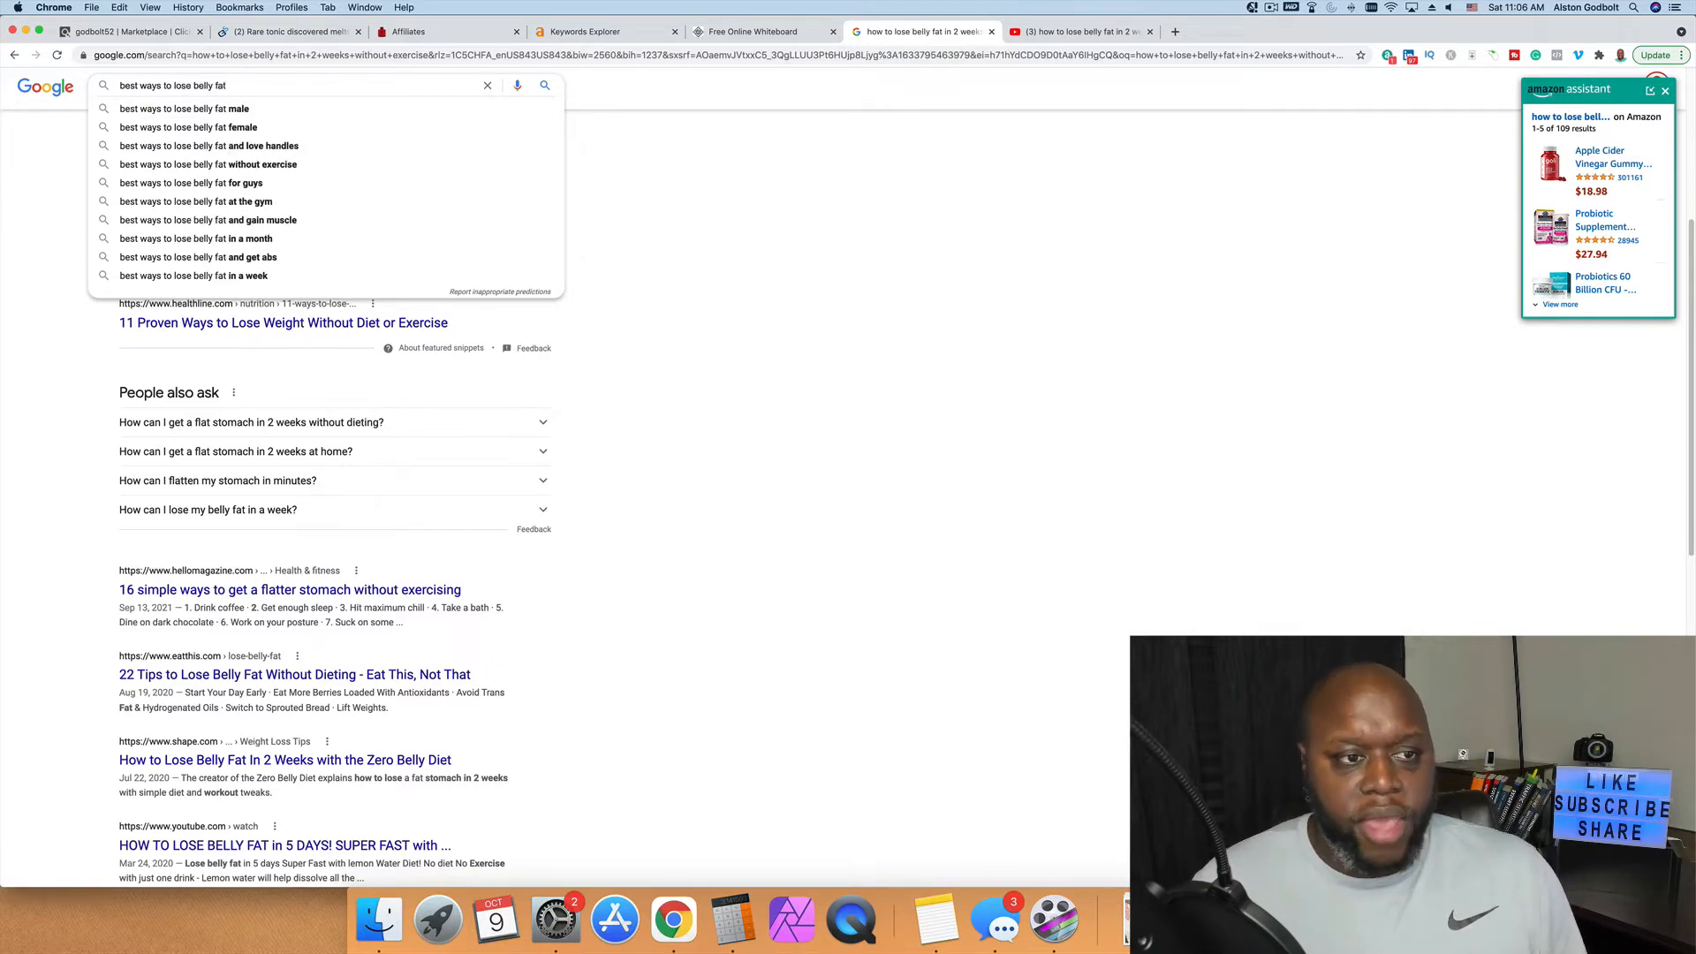
{"action": "type", "text": " male"}
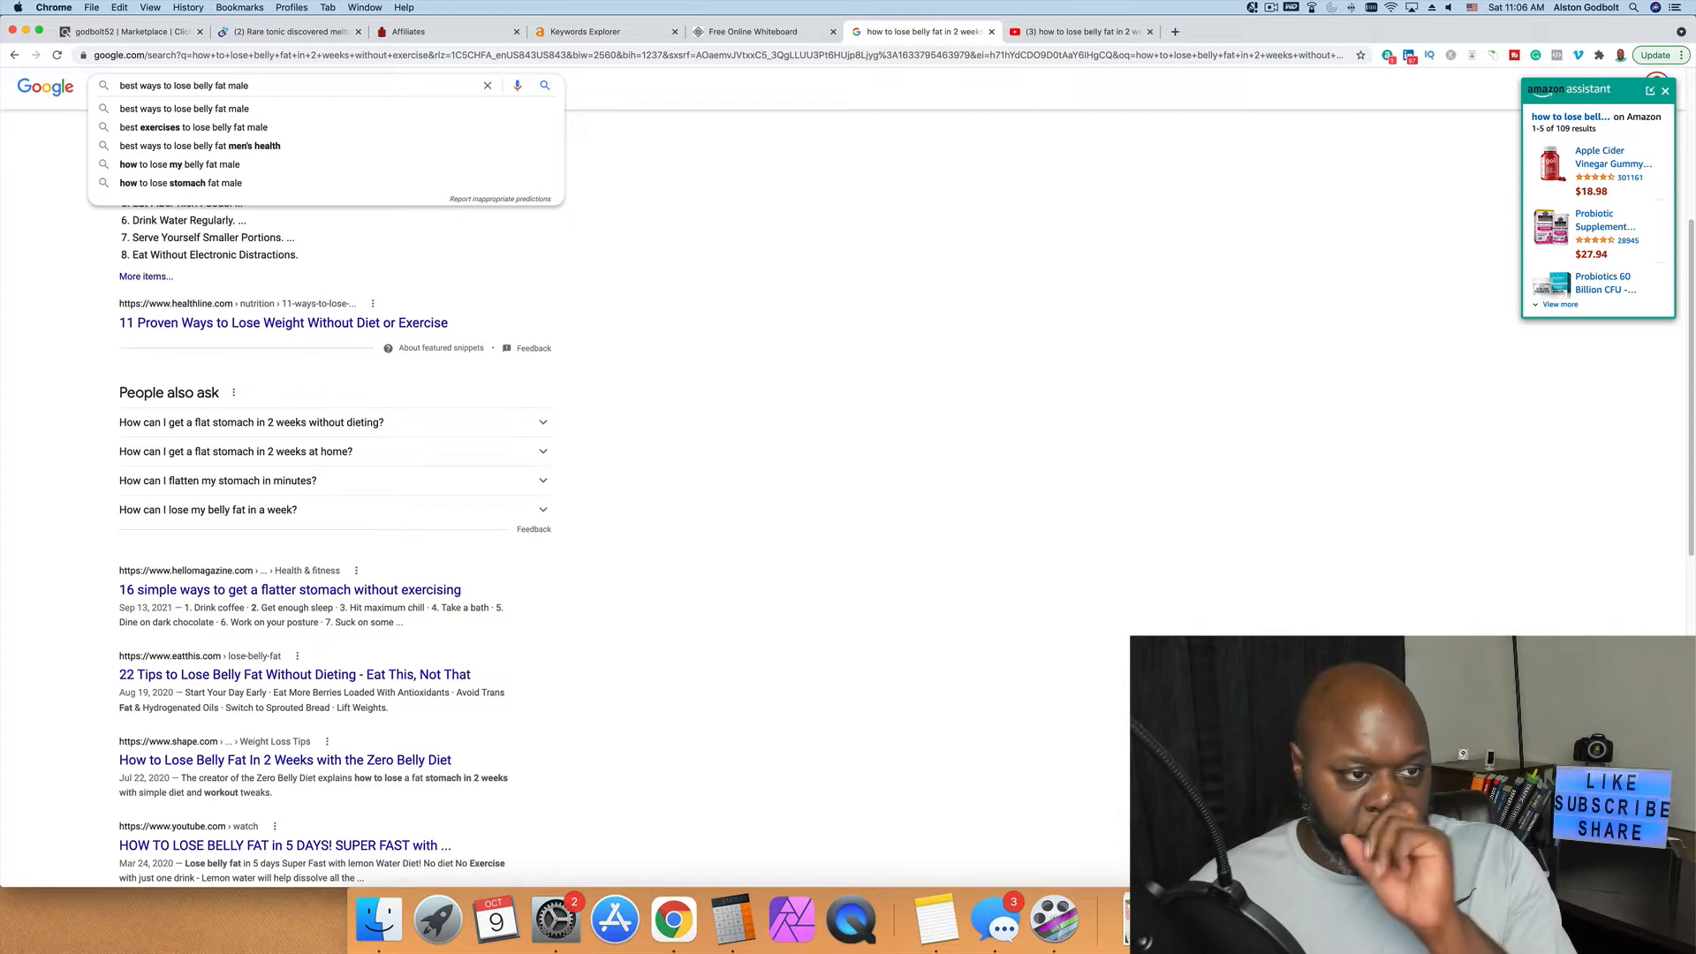
{"action": "key", "text": "Return"}
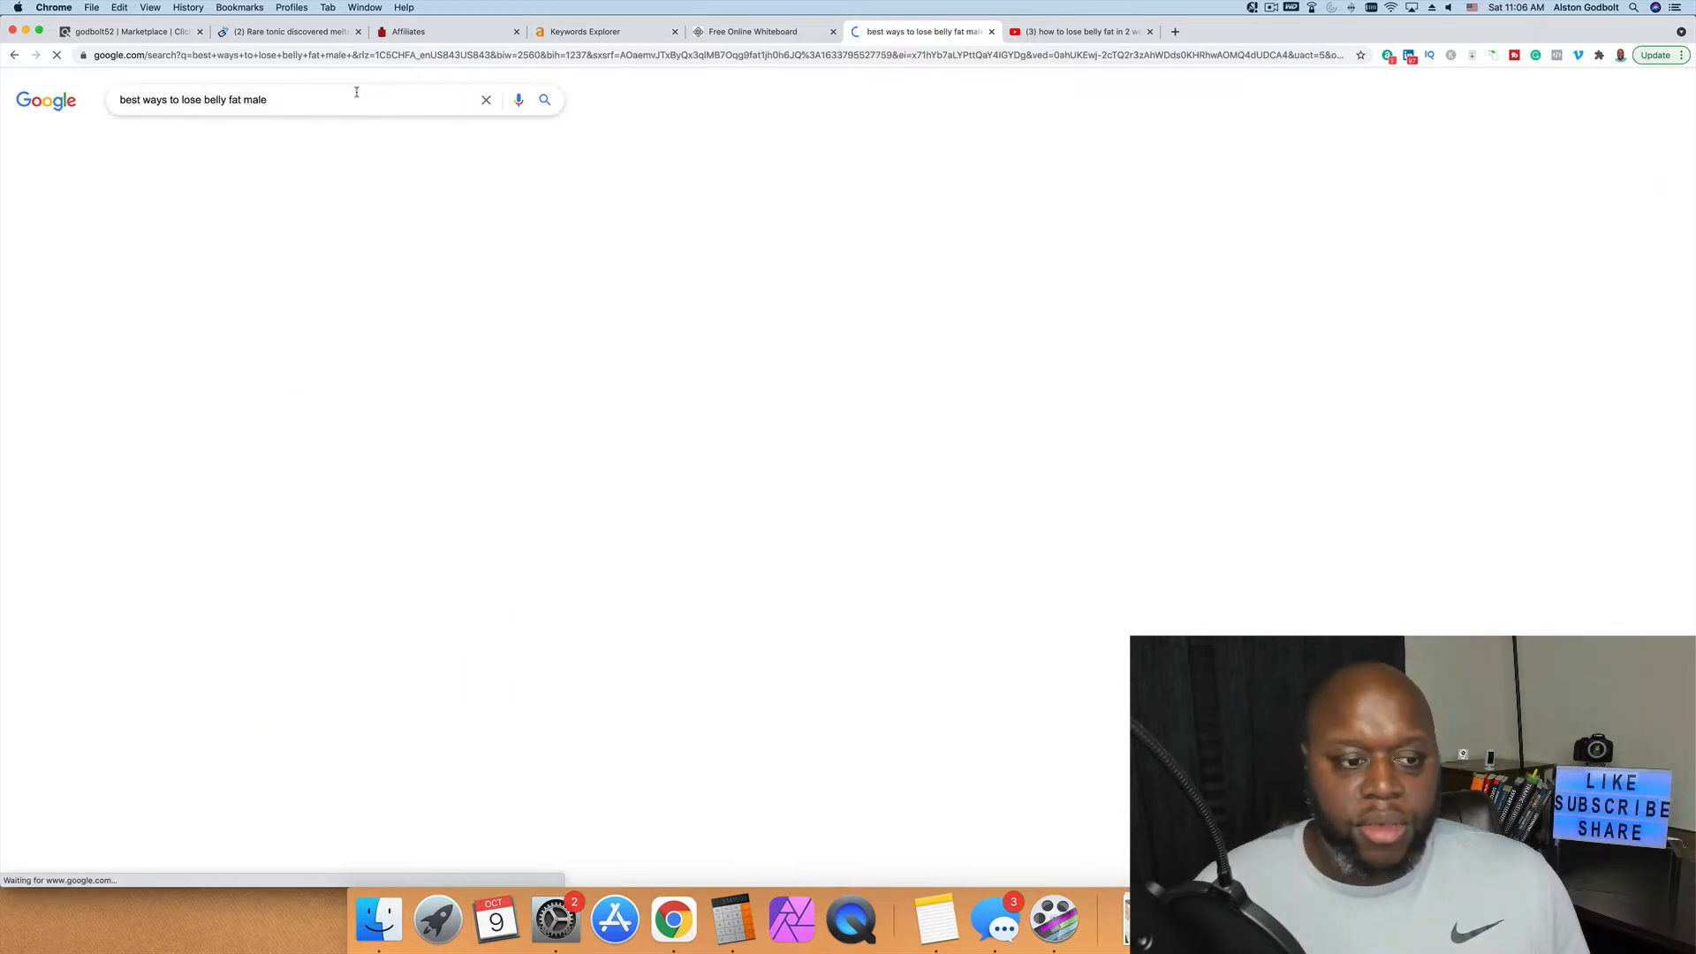
{"action": "scroll", "coordinate": [610, 638], "scroll_direction": "down", "scroll_amount": 2}
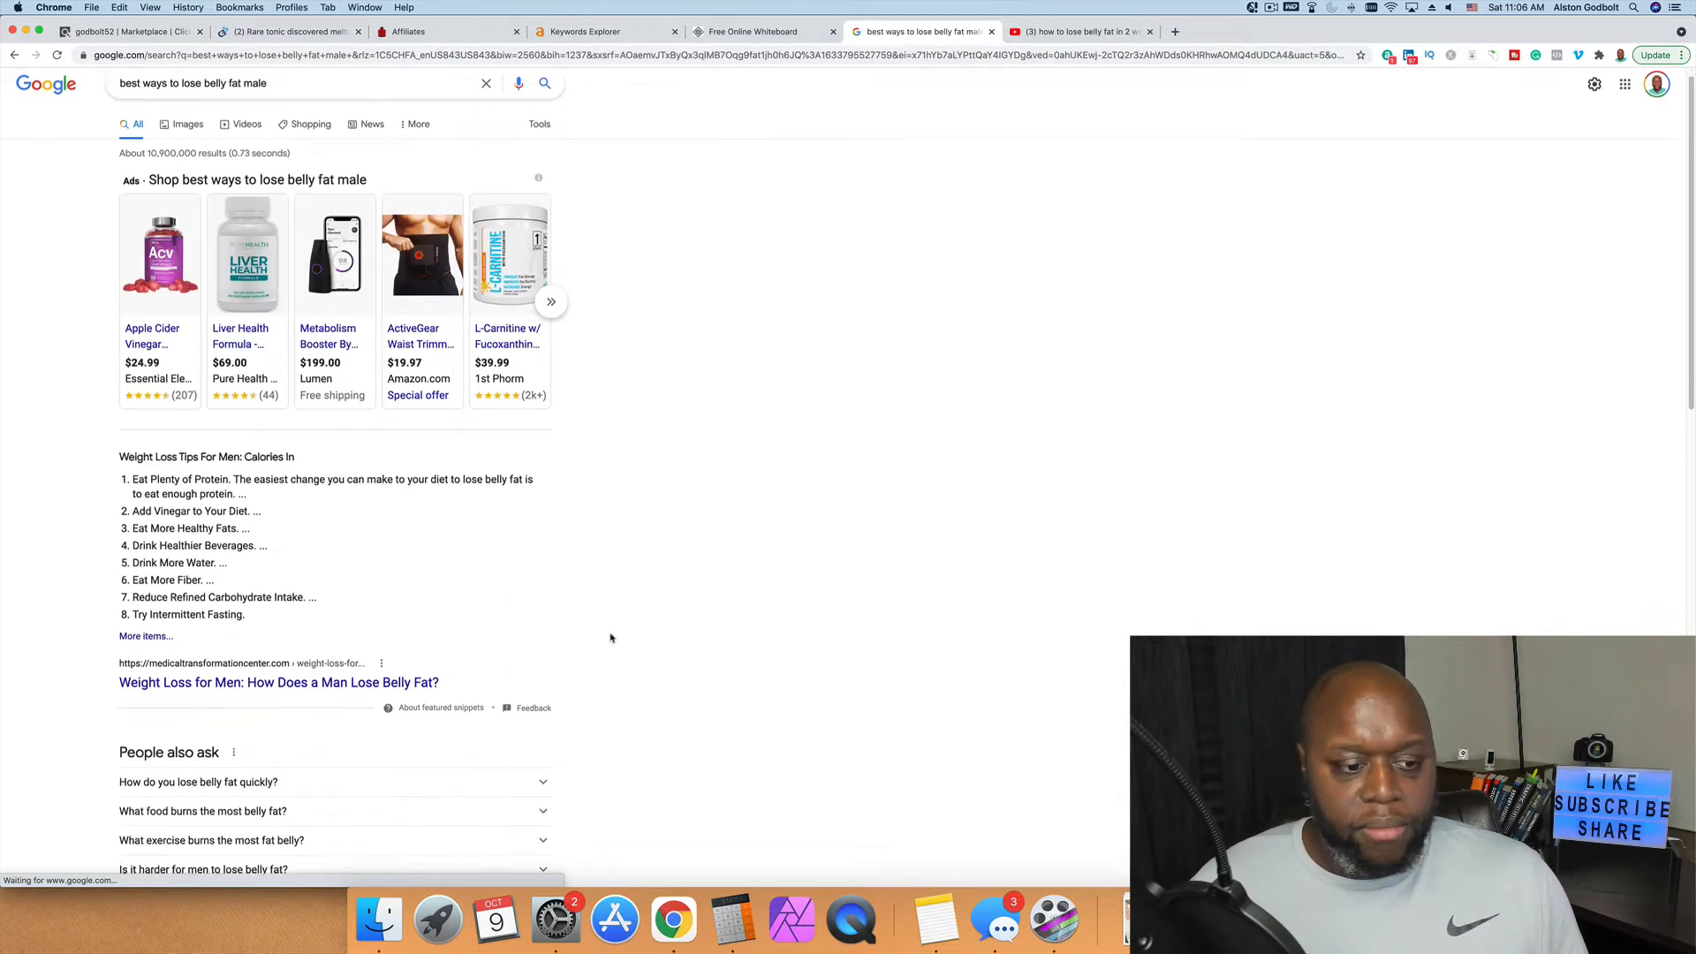
{"action": "scroll", "coordinate": [610, 638], "scroll_direction": "down", "scroll_amount": 10}
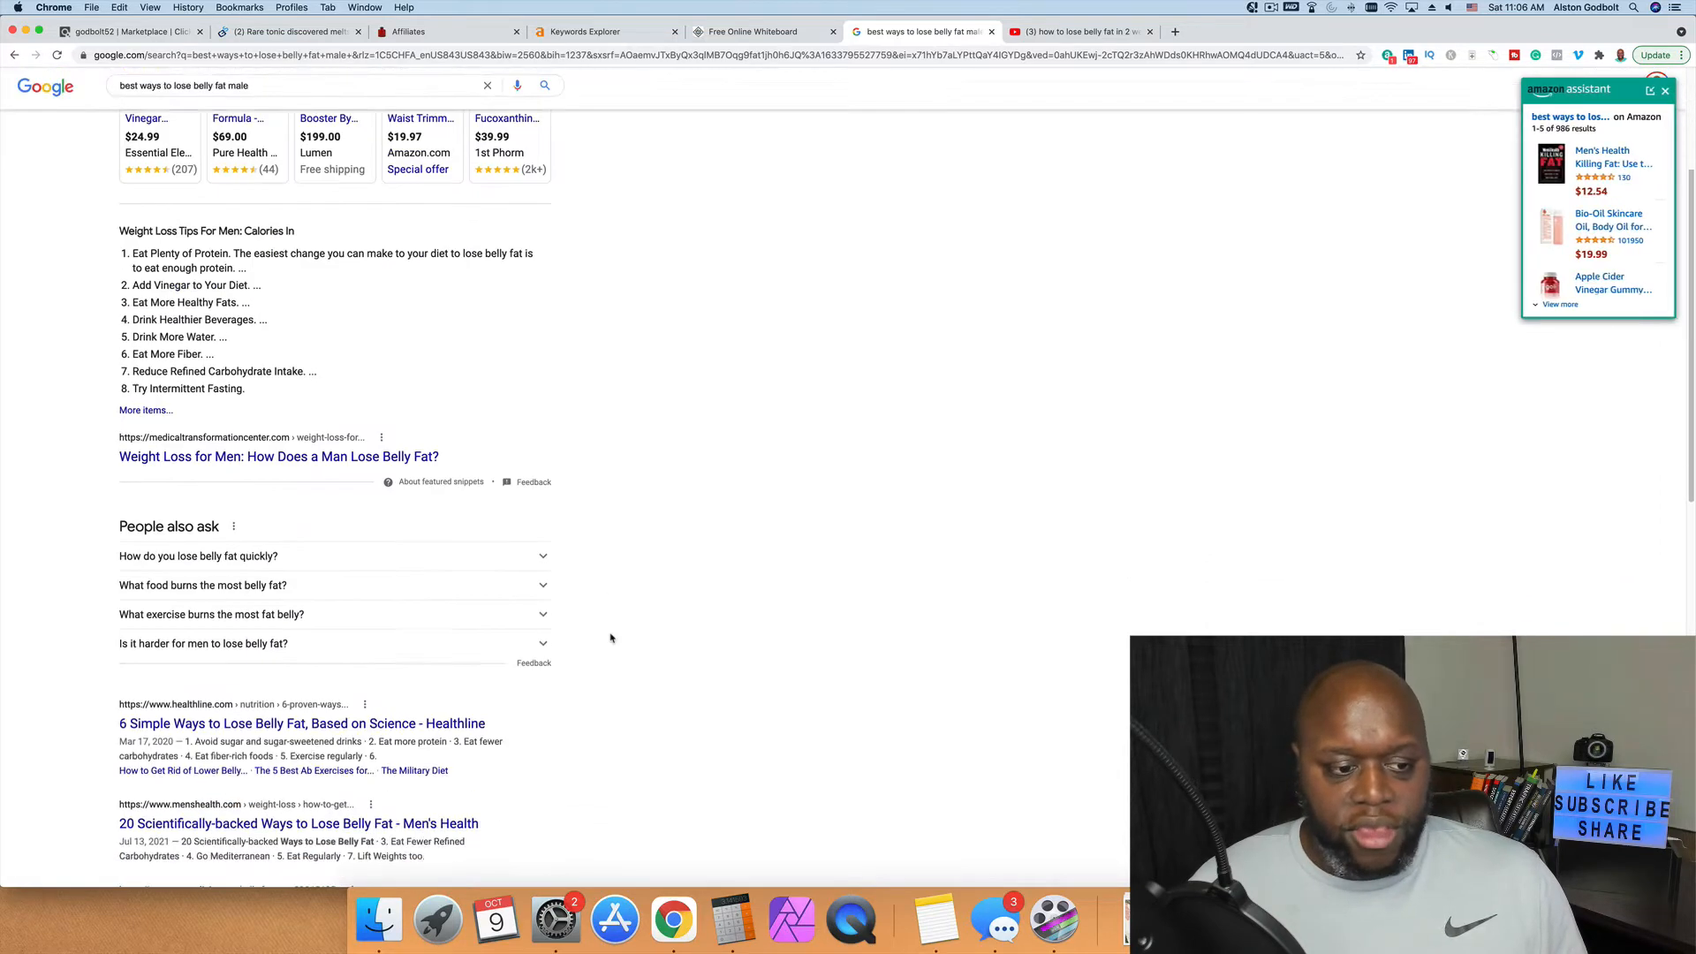
{"action": "scroll", "coordinate": [611, 638], "scroll_direction": "down", "scroll_amount": 6}
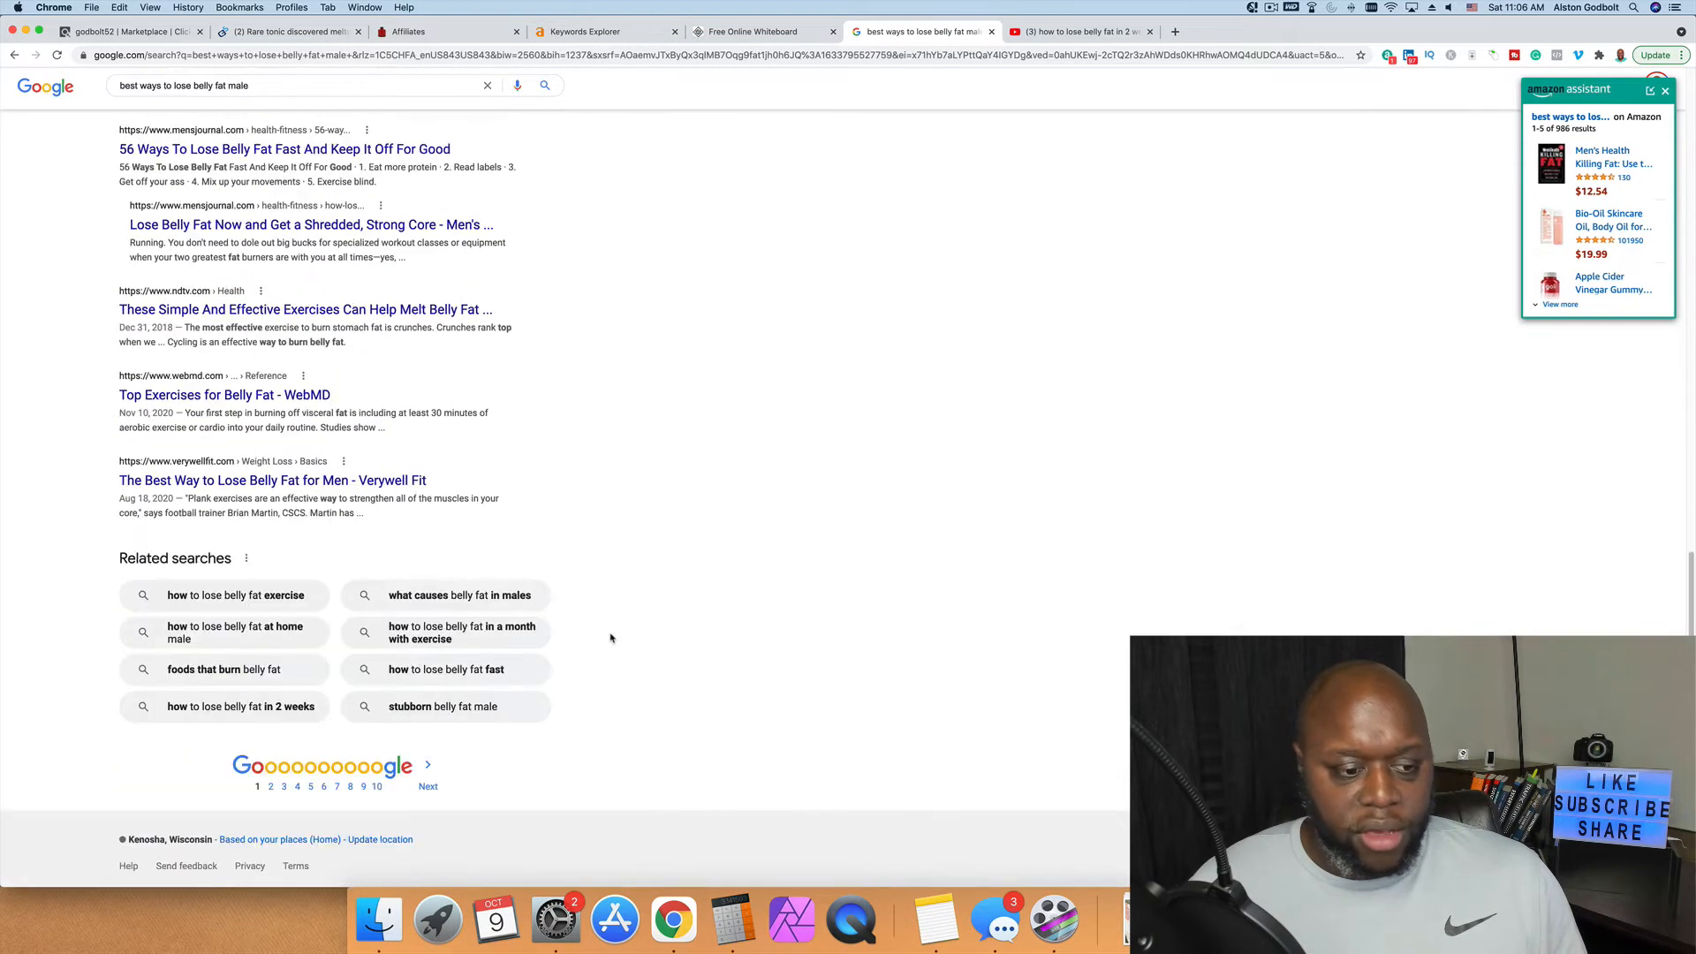
Step: Go to results page 5 and open the Fit Father Project article "How To Lose Belly Fat For Men" in a new tab
{"action": "left_click", "coordinate": [308, 786]}
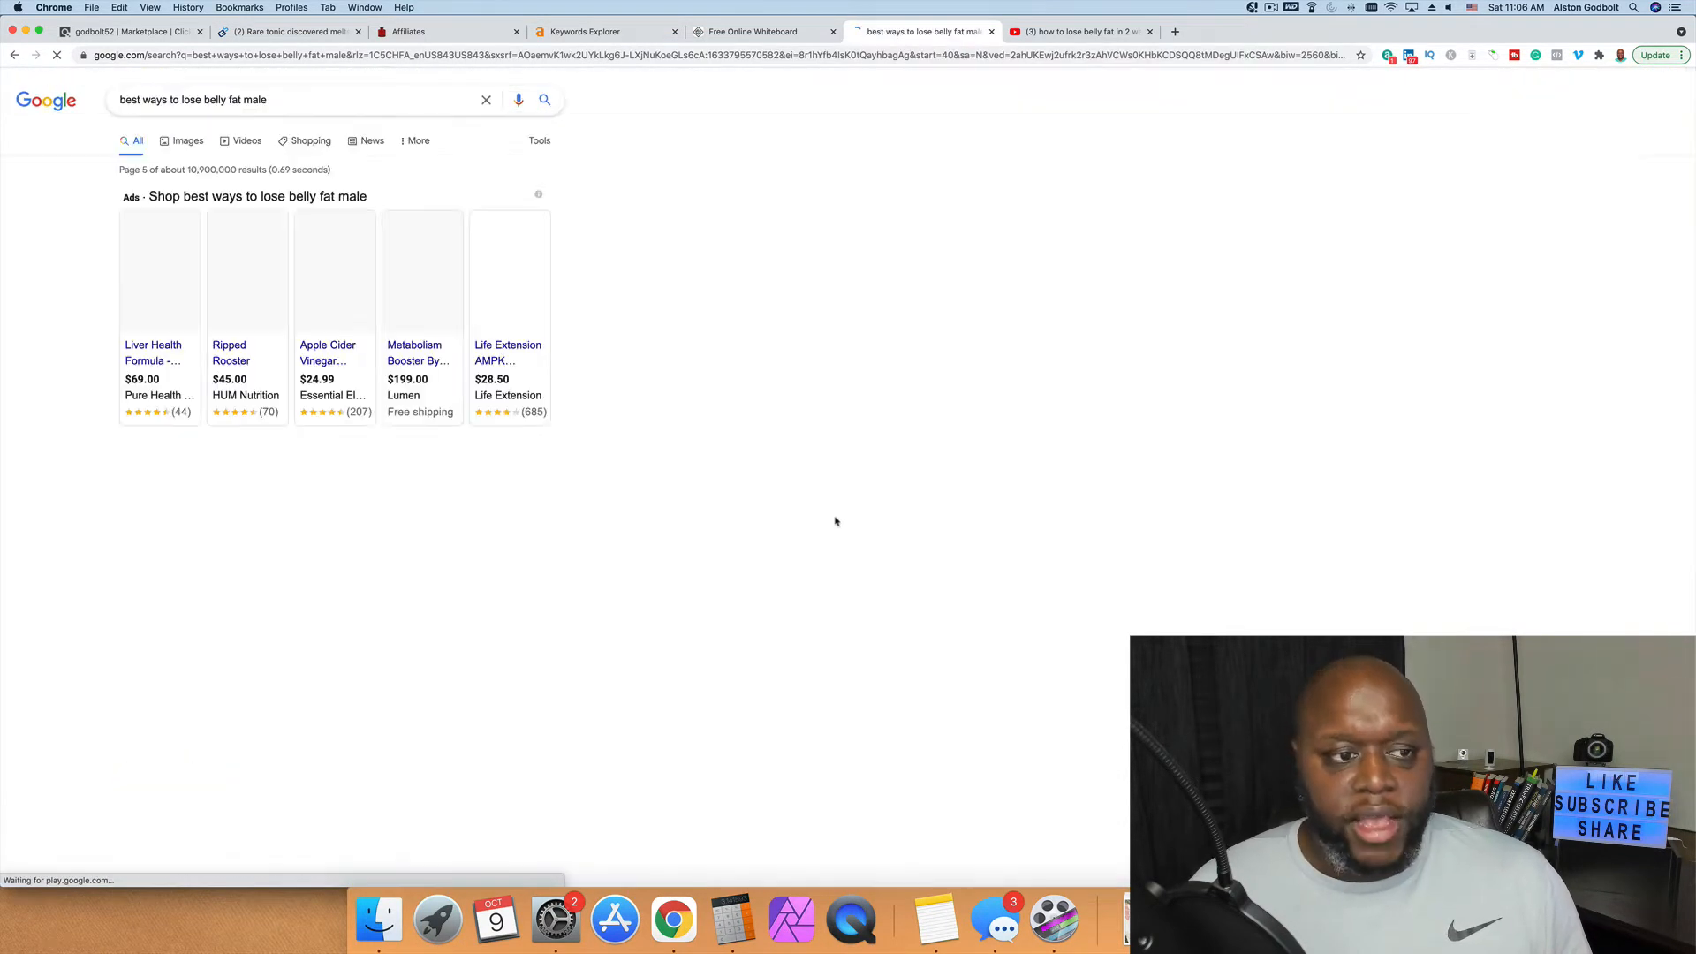
{"action": "scroll", "coordinate": [636, 515], "scroll_direction": "down", "scroll_amount": 1}
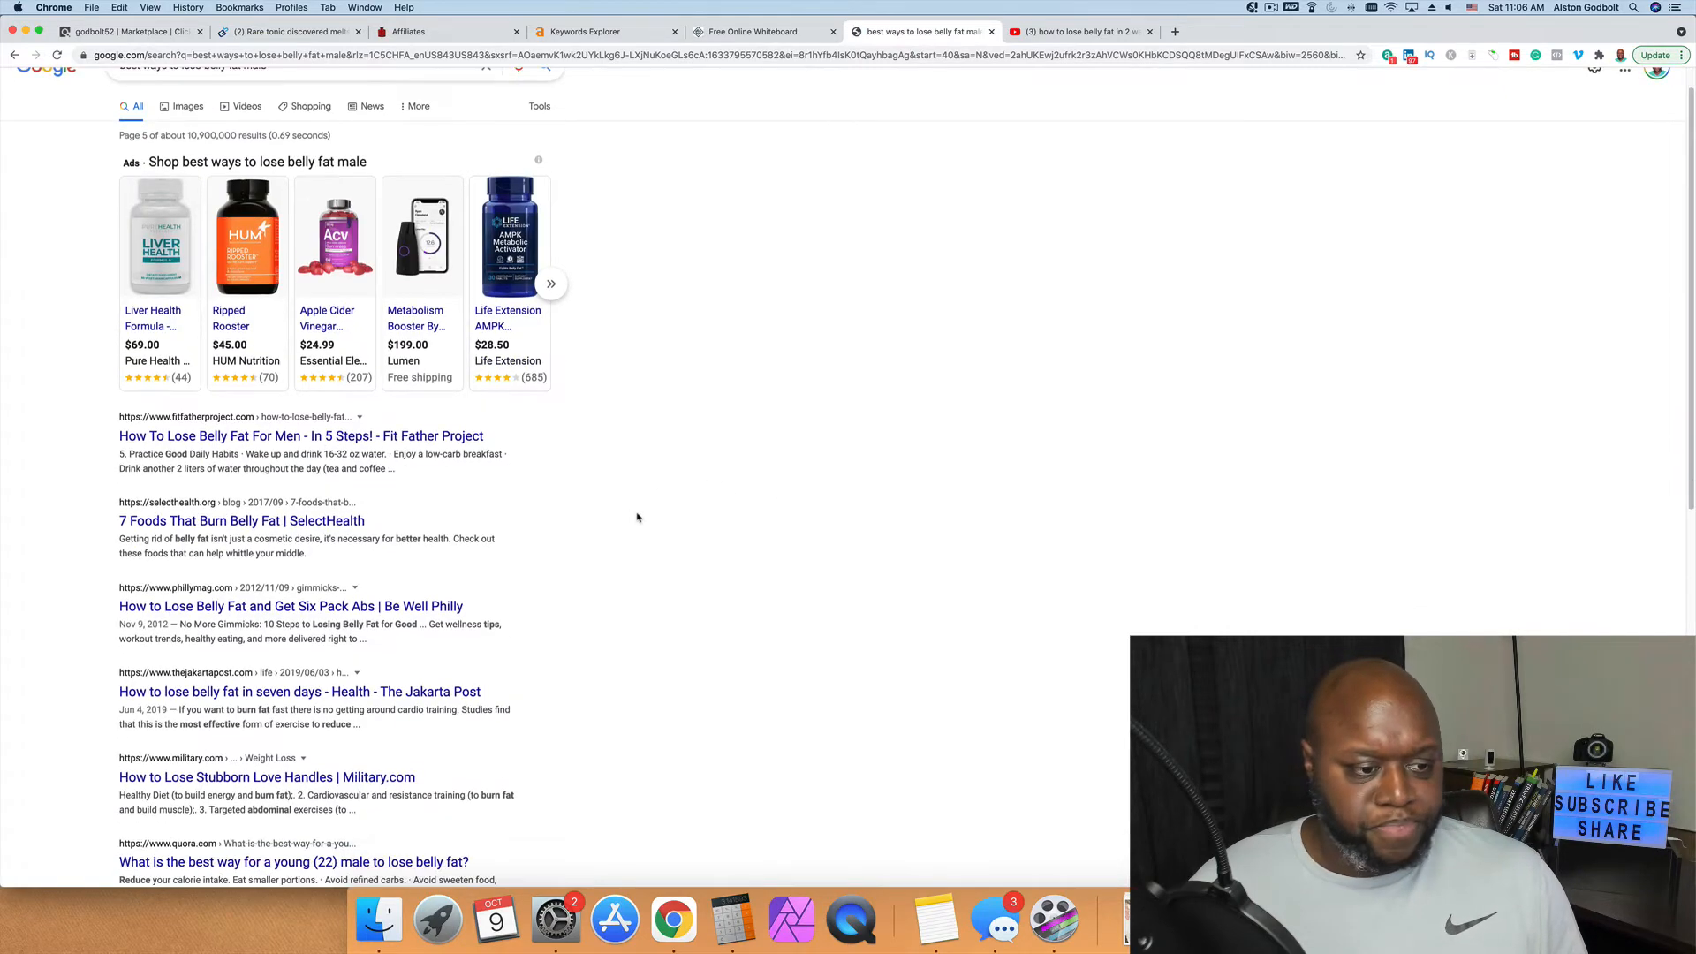
{"action": "scroll", "coordinate": [636, 517], "scroll_direction": "down", "scroll_amount": 1}
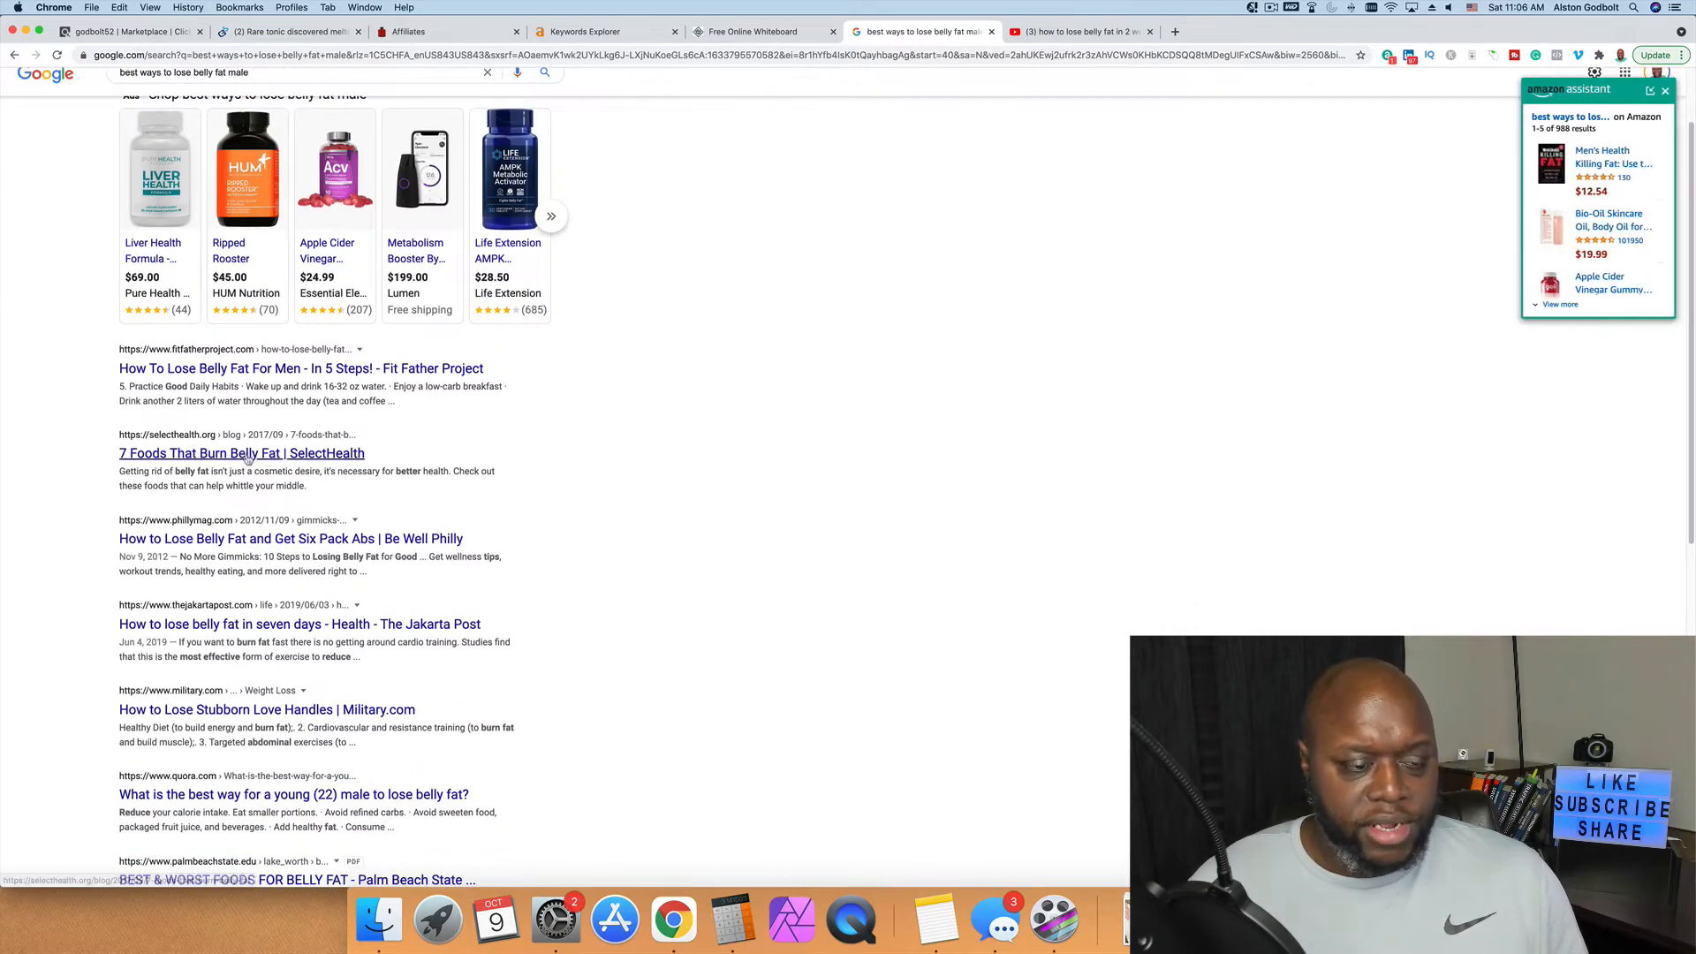
{"action": "scroll", "coordinate": [521, 517], "scroll_direction": "down", "scroll_amount": 1}
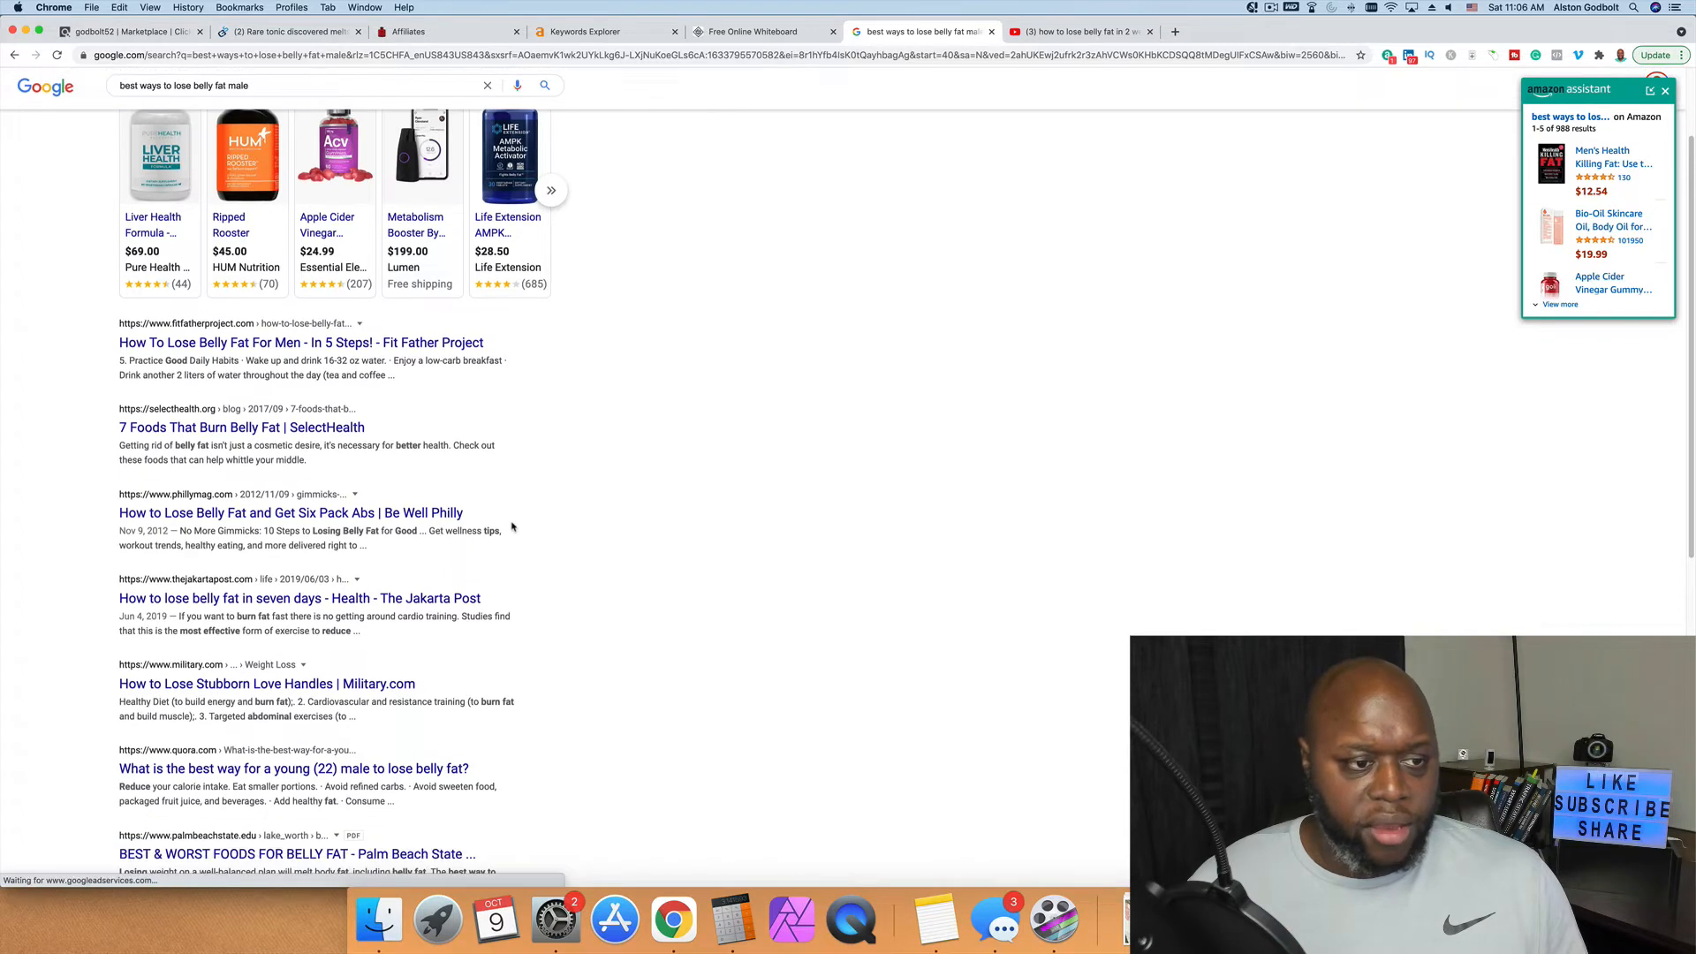
{"action": "right_click", "coordinate": [227, 343]}
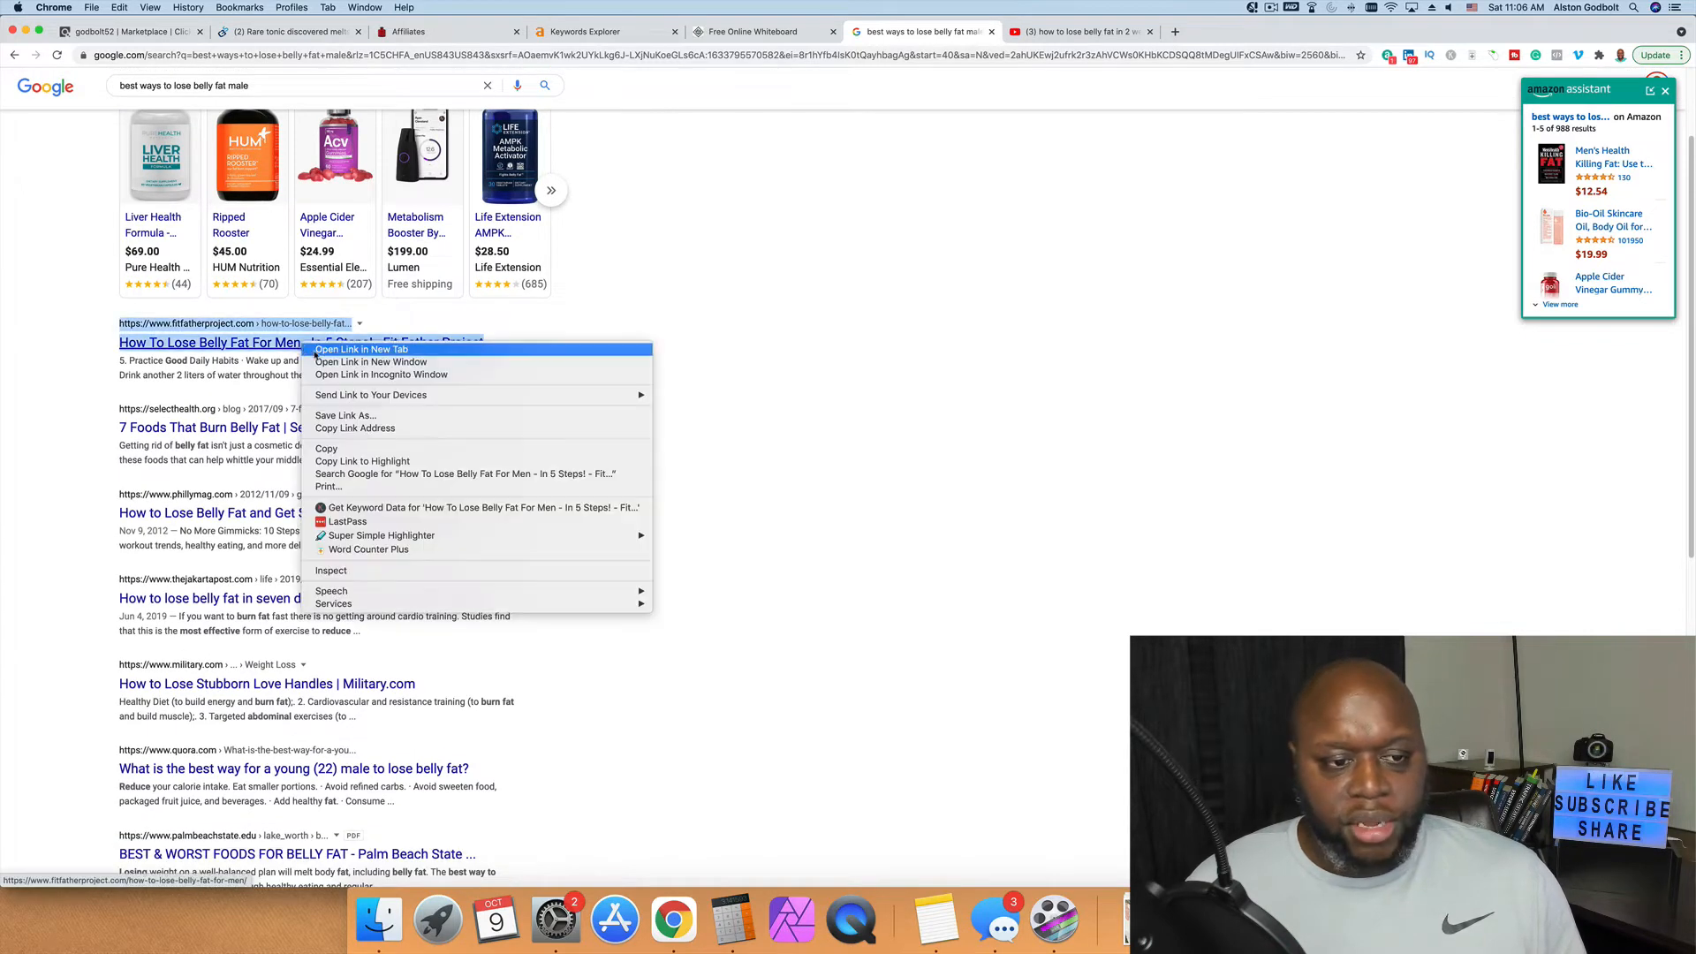
{"action": "left_click", "coordinate": [265, 350]}
Step: Open the mygymproducts.com result "8 best exercises to lose belly fat male (No crunches)!" in a new tab
{"action": "scroll", "coordinate": [552, 501], "scroll_direction": "down", "scroll_amount": 3}
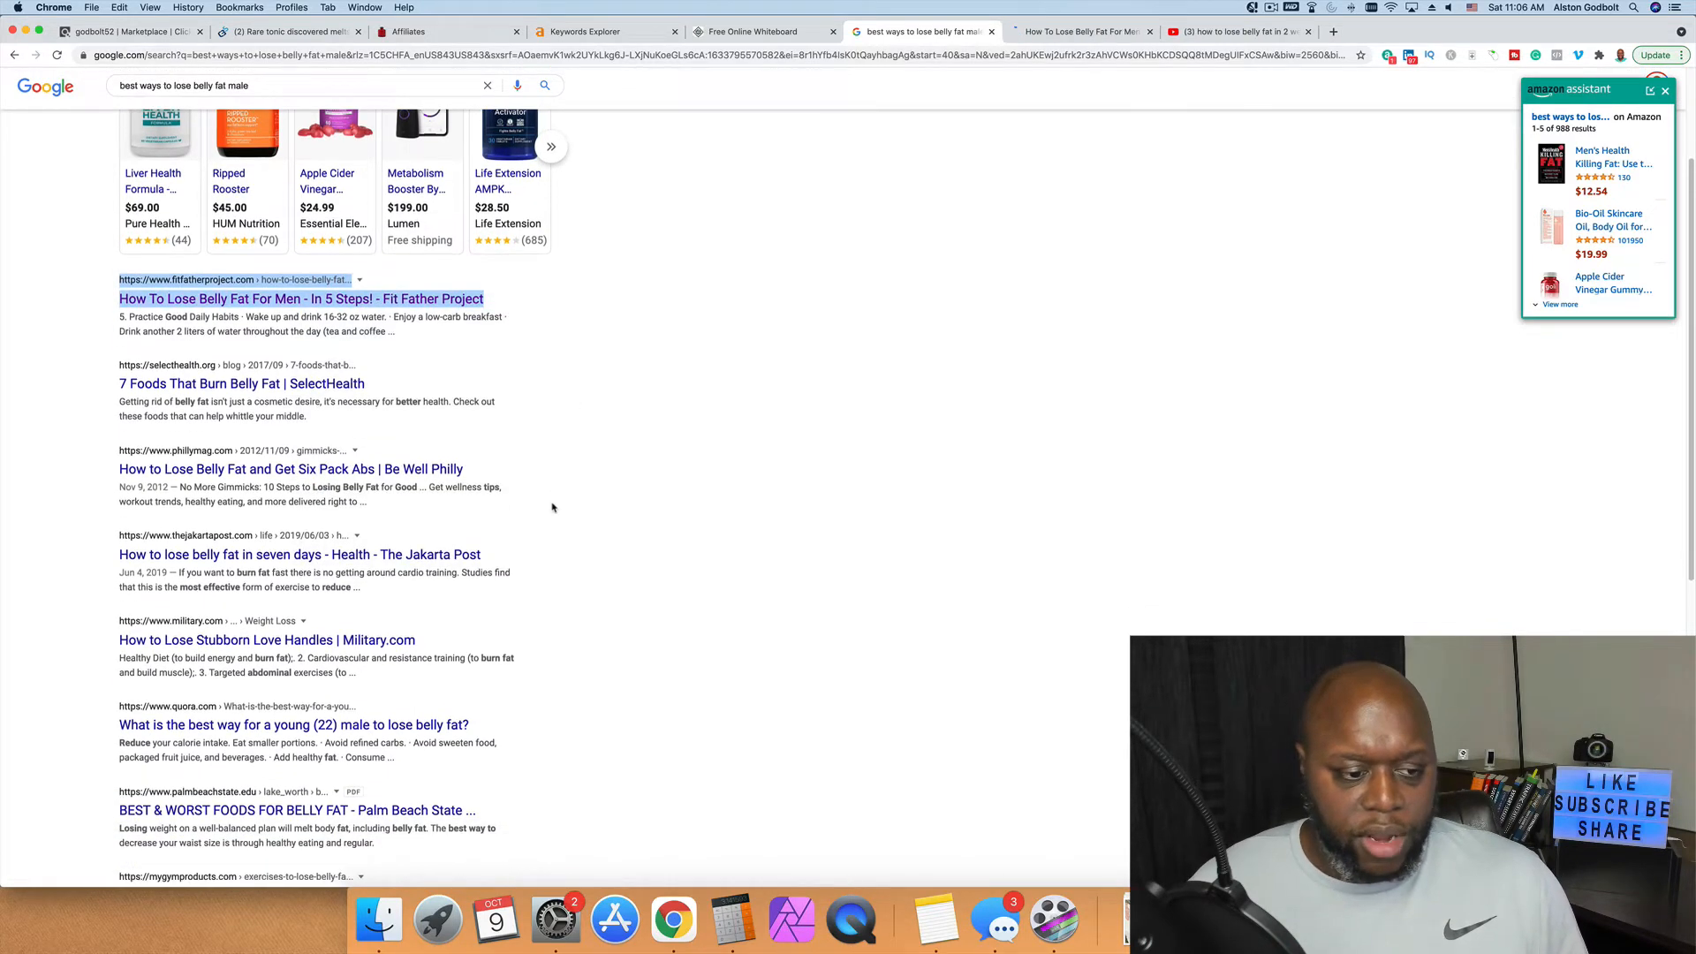
{"action": "scroll", "coordinate": [550, 502], "scroll_direction": "down", "scroll_amount": 2}
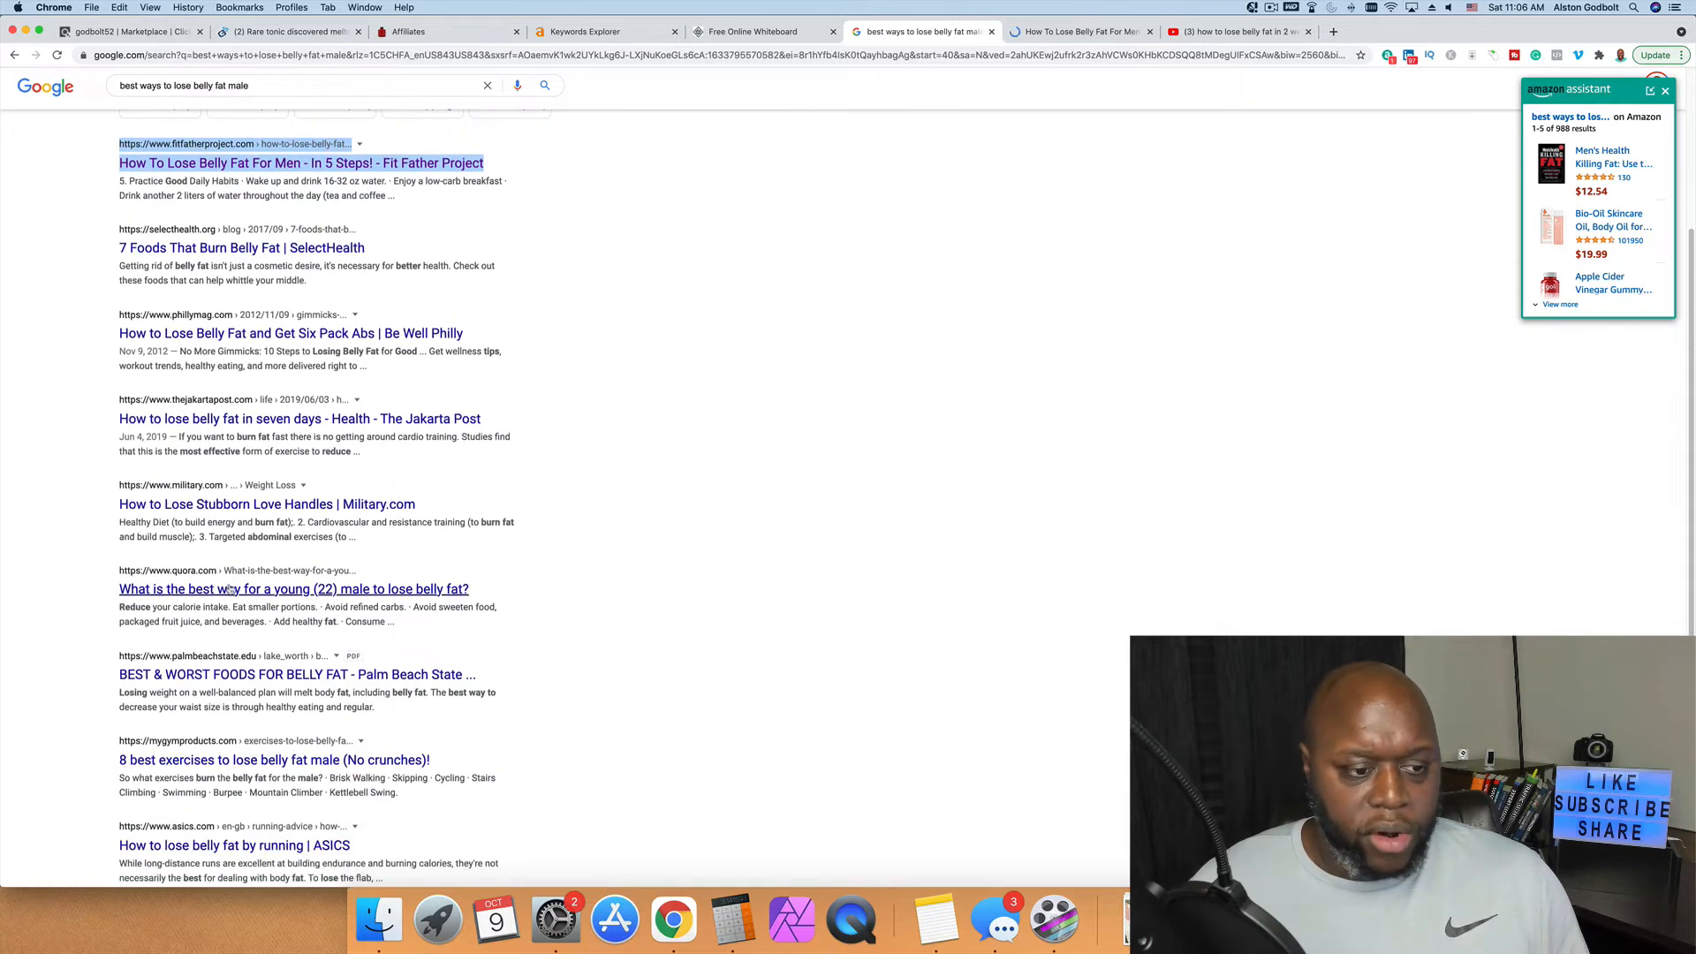
{"action": "scroll", "coordinate": [566, 630], "scroll_direction": "down", "scroll_amount": 6}
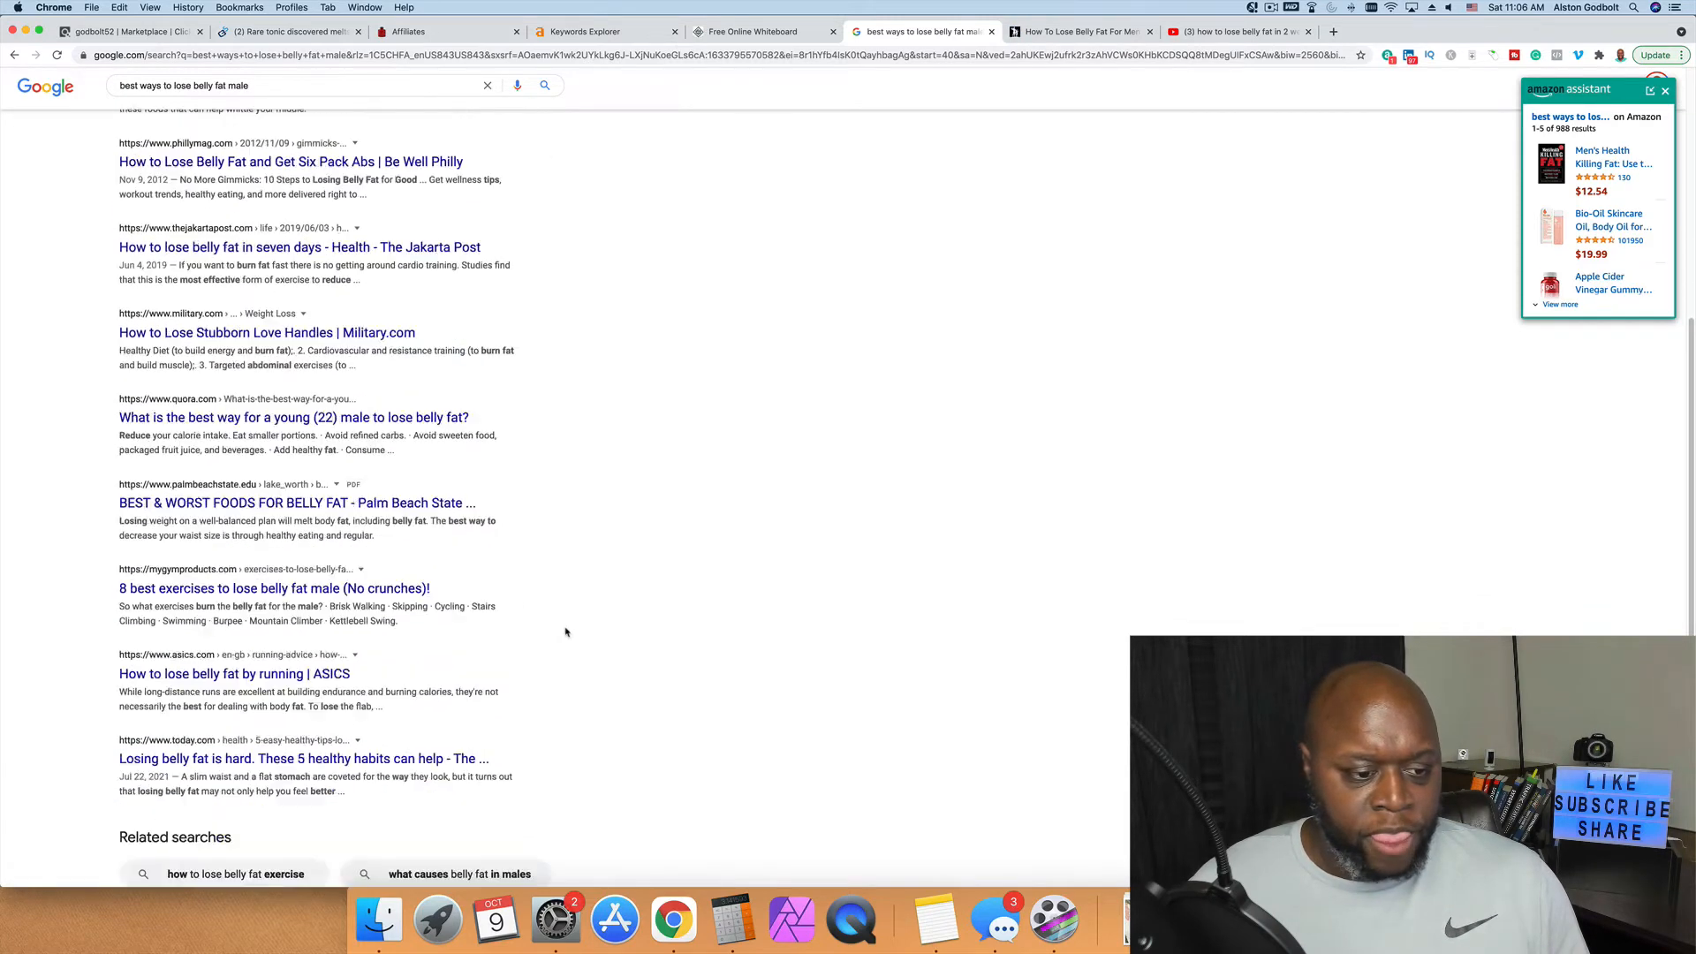
{"action": "scroll", "coordinate": [571, 633], "scroll_direction": "down", "scroll_amount": 1}
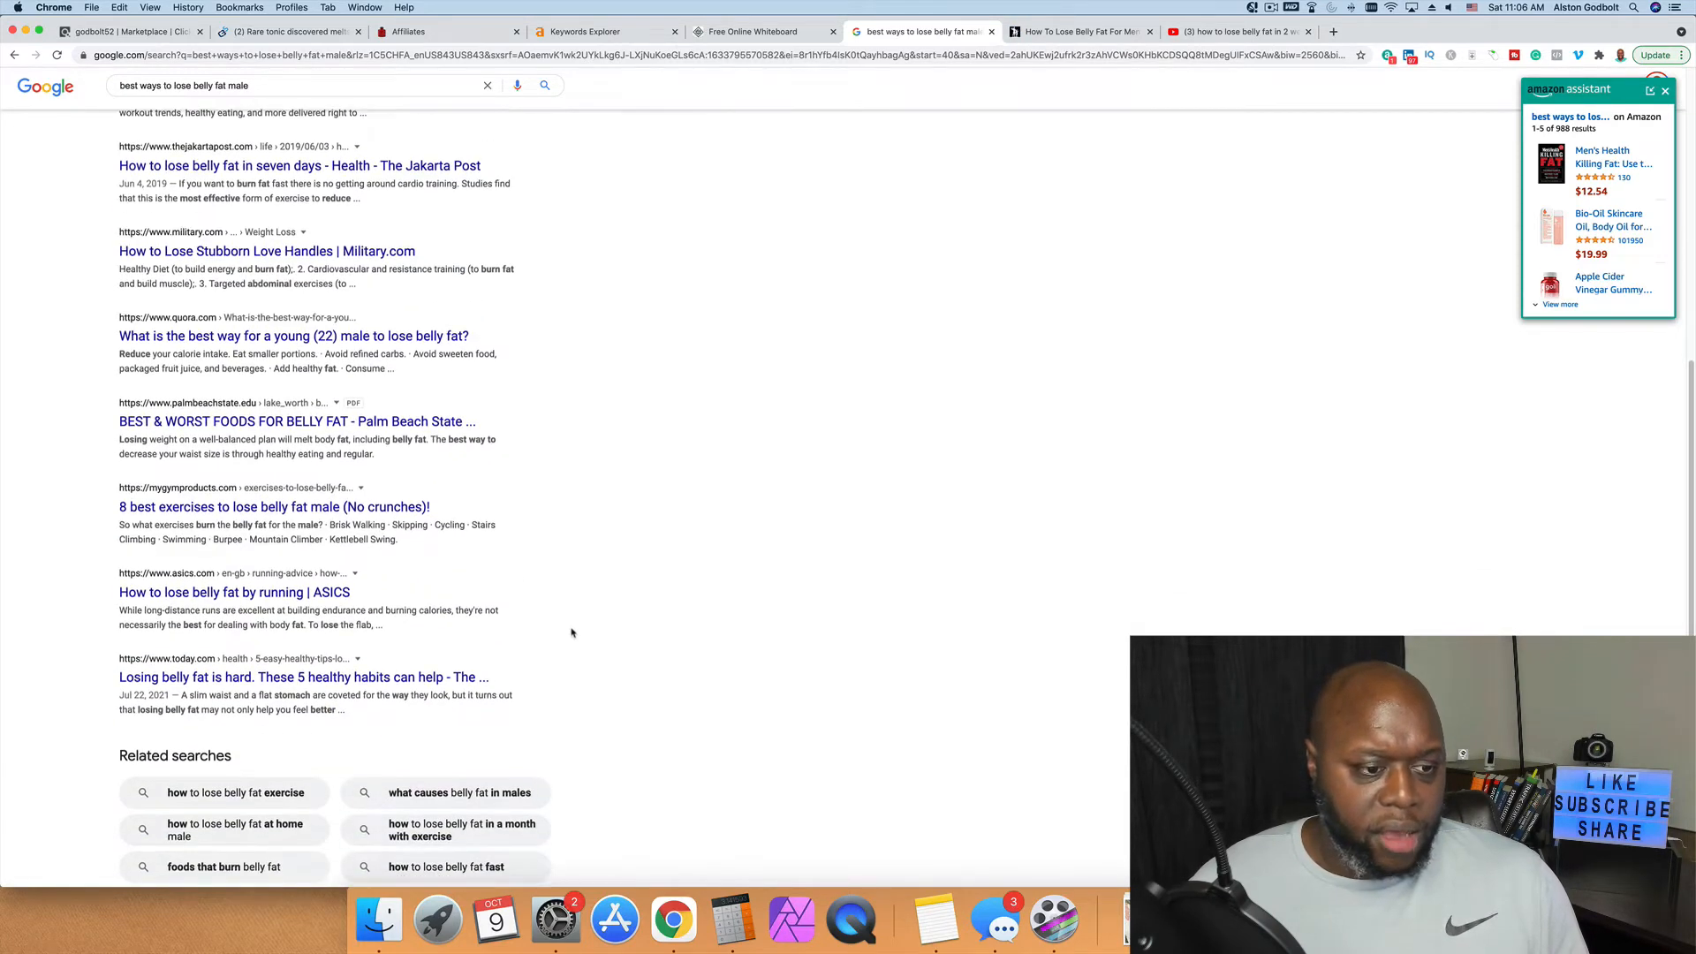
{"action": "right_click", "coordinate": [290, 506]}
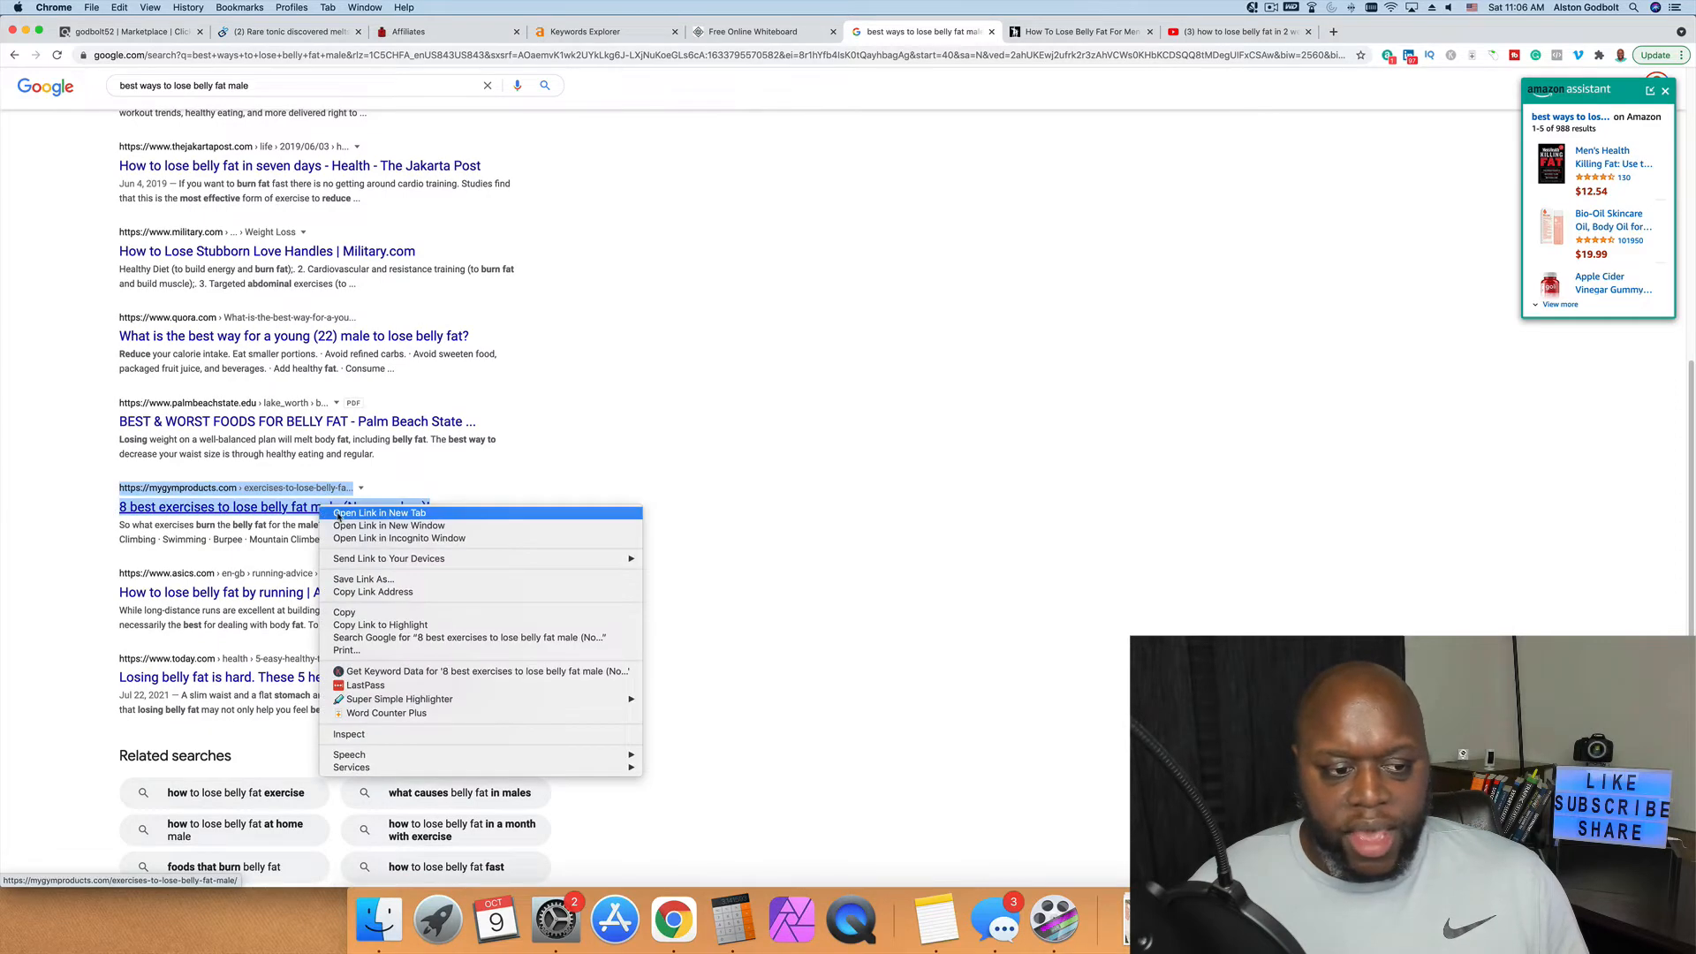
{"action": "left_click", "coordinate": [607, 619]}
Step: Go to page 6 of the Google results and look over the listed belly-fat articles and ads
{"action": "scroll", "coordinate": [607, 619], "scroll_direction": "down", "scroll_amount": 5}
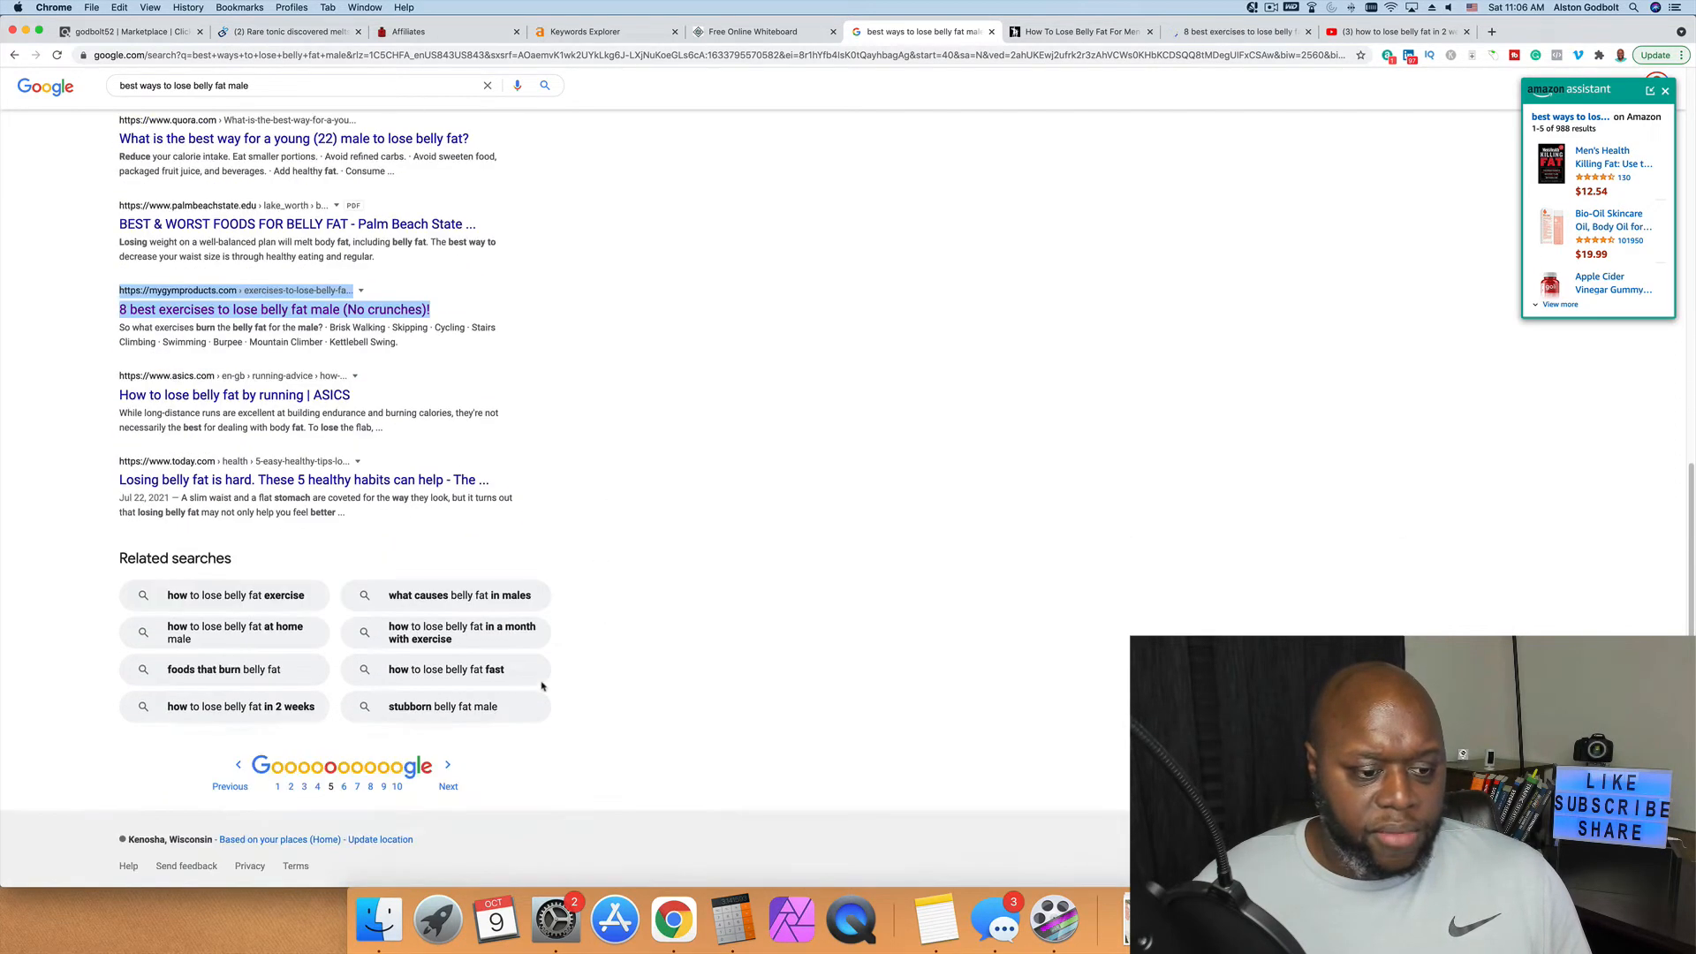
{"action": "left_click", "coordinate": [351, 787]}
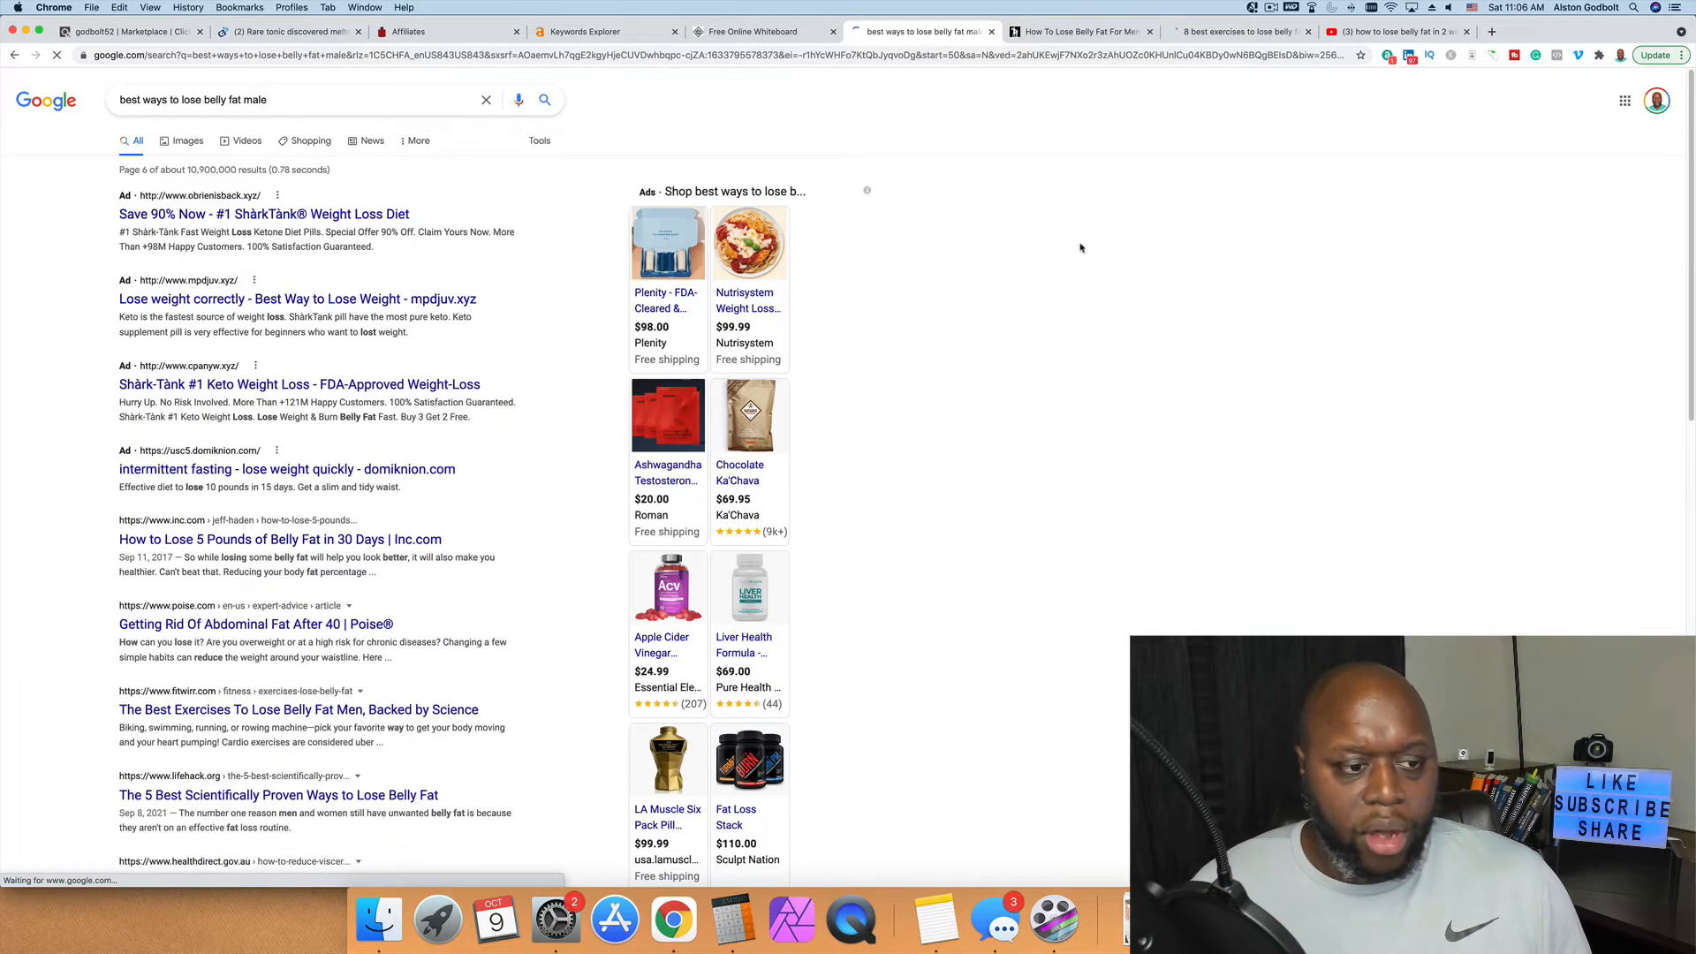
{"action": "scroll", "coordinate": [106, 377], "scroll_direction": "down", "scroll_amount": 2}
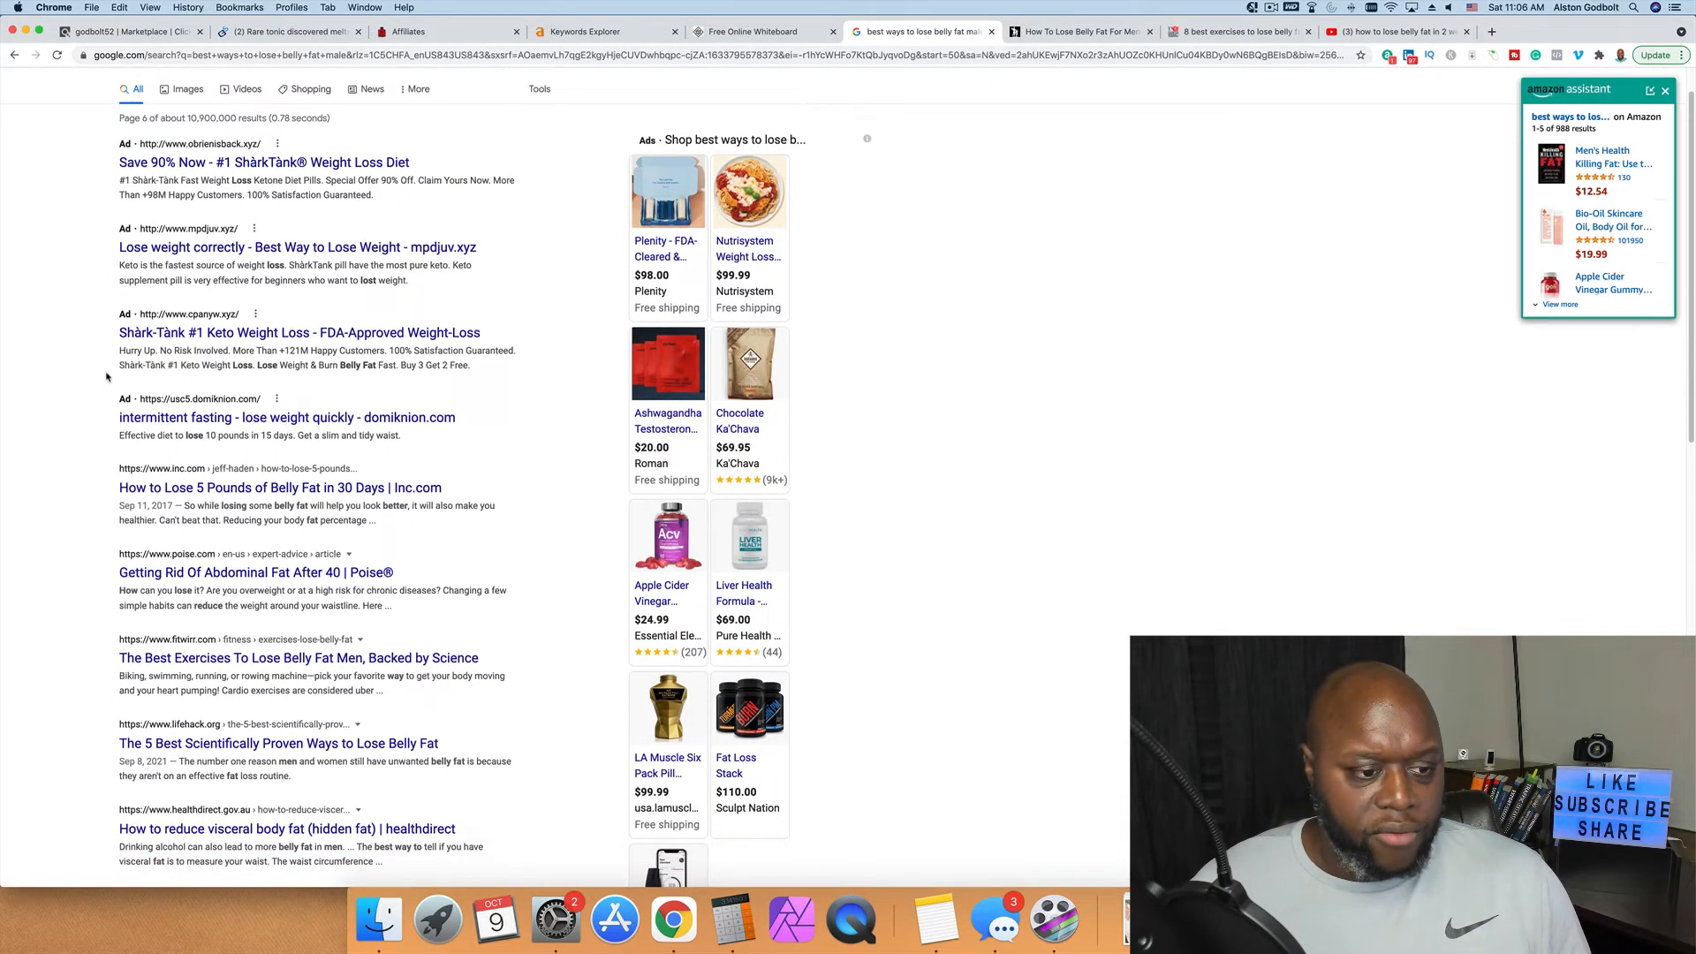
{"action": "scroll", "coordinate": [106, 377], "scroll_direction": "down", "scroll_amount": 7}
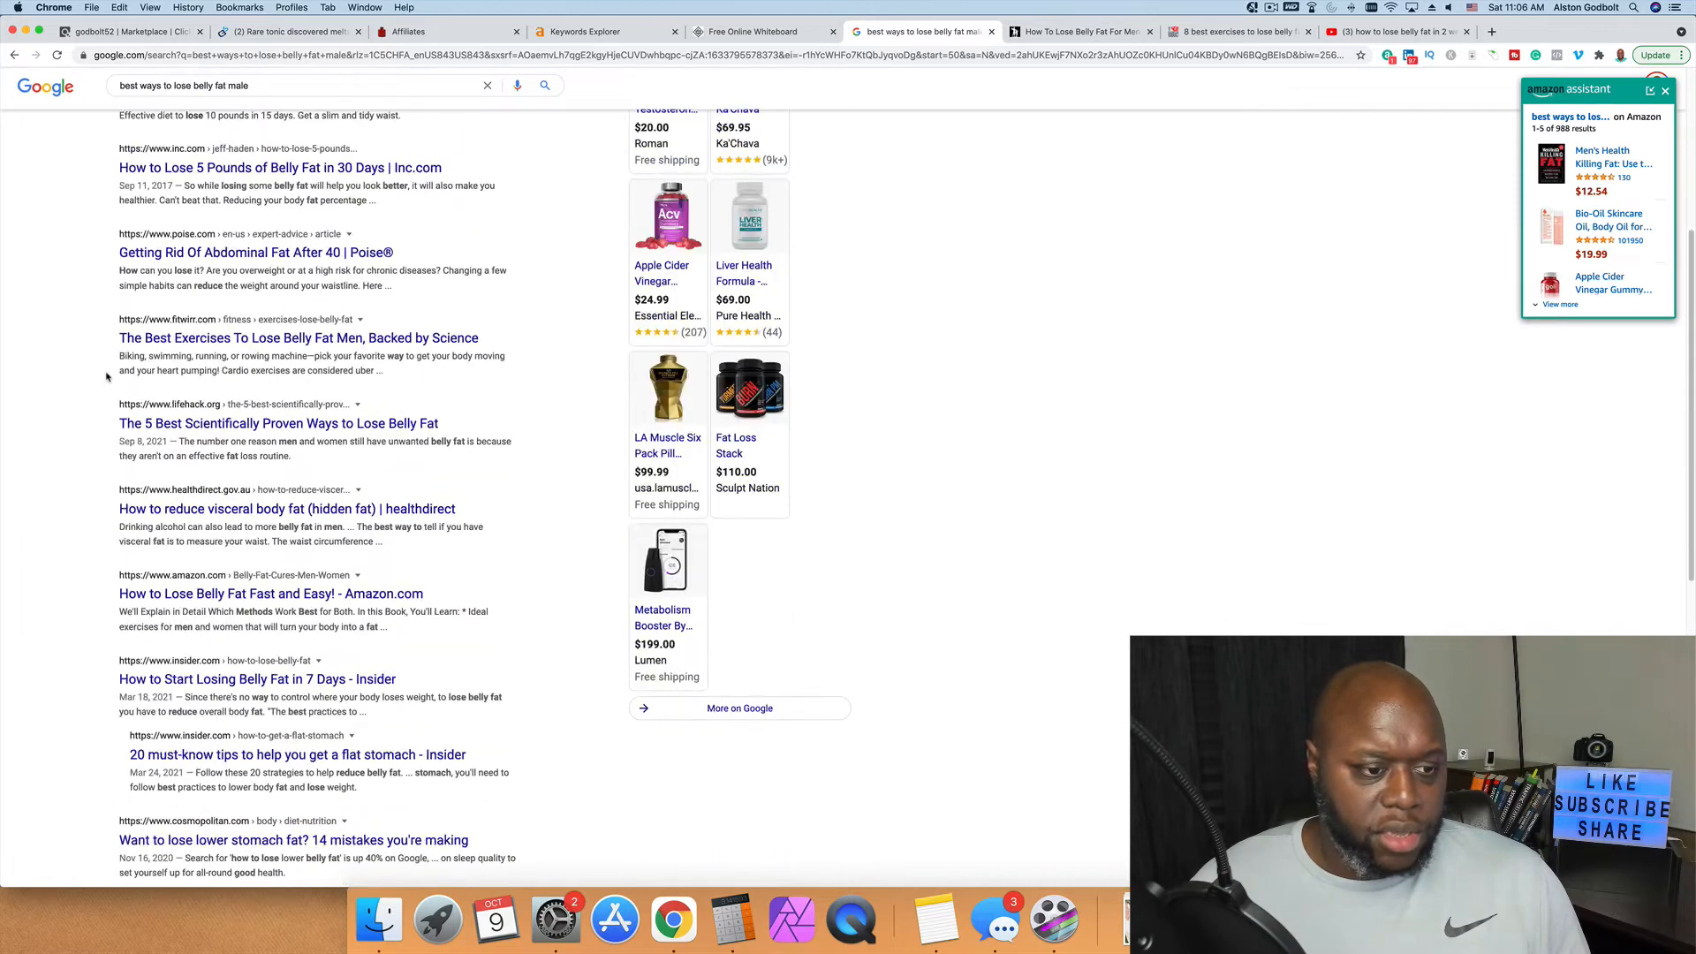
{"action": "scroll", "coordinate": [69, 403], "scroll_direction": "down", "scroll_amount": 2}
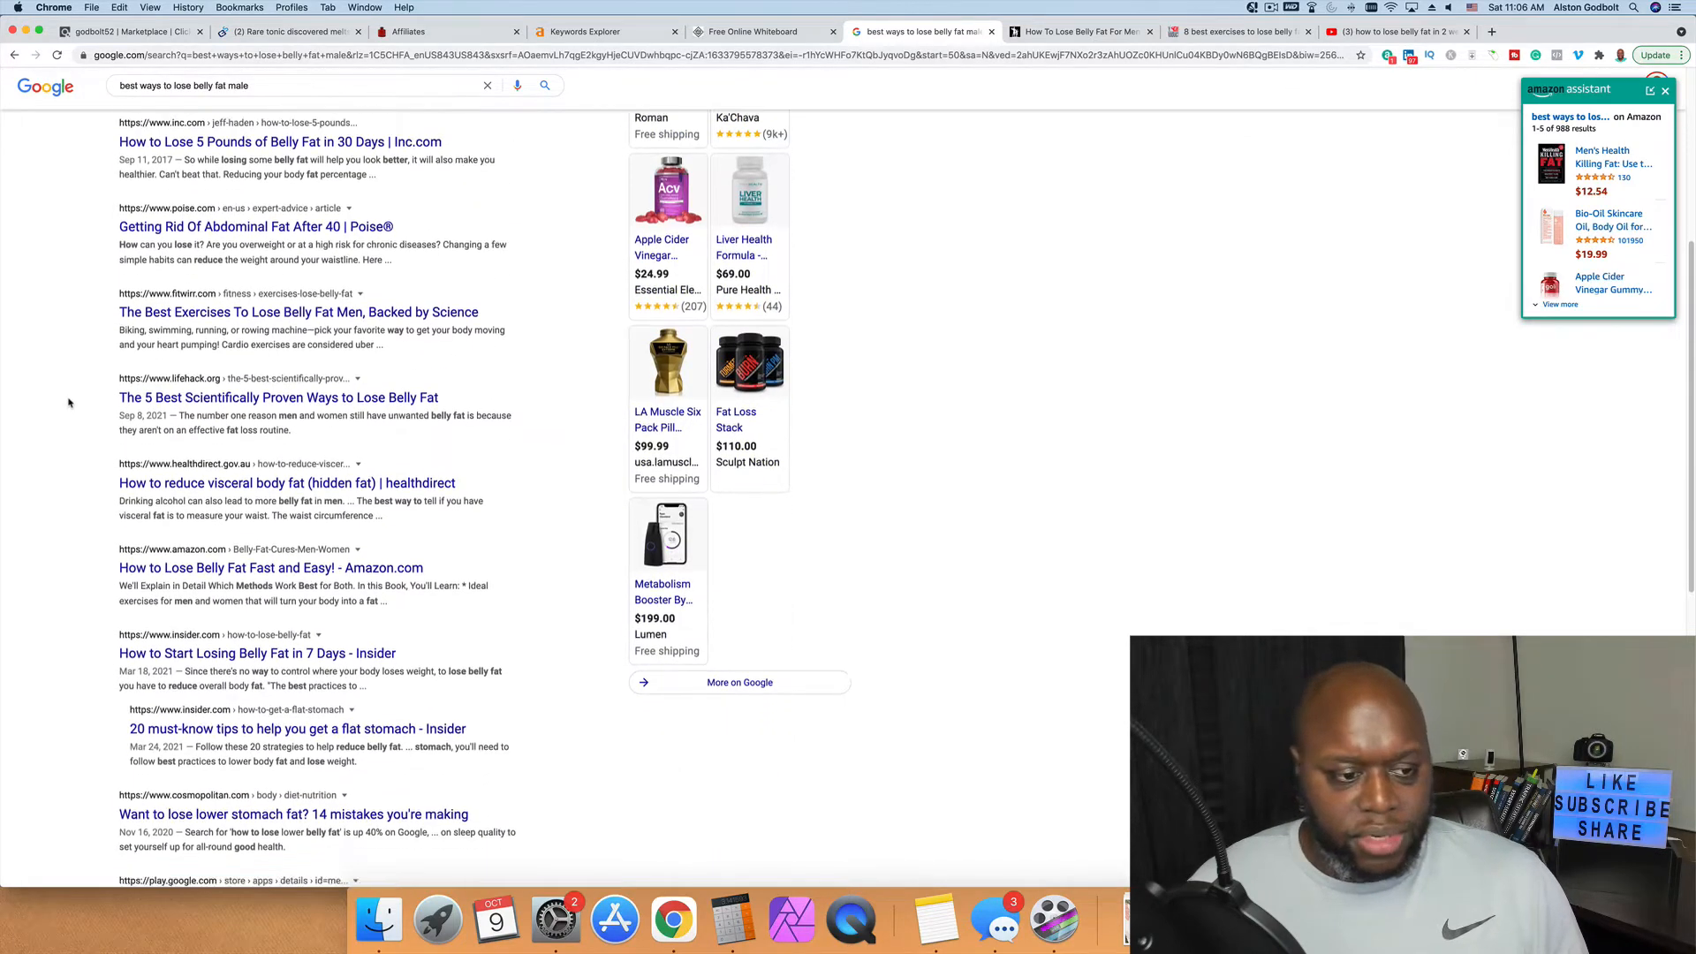
{"action": "scroll", "coordinate": [68, 407], "scroll_direction": "down", "scroll_amount": 5}
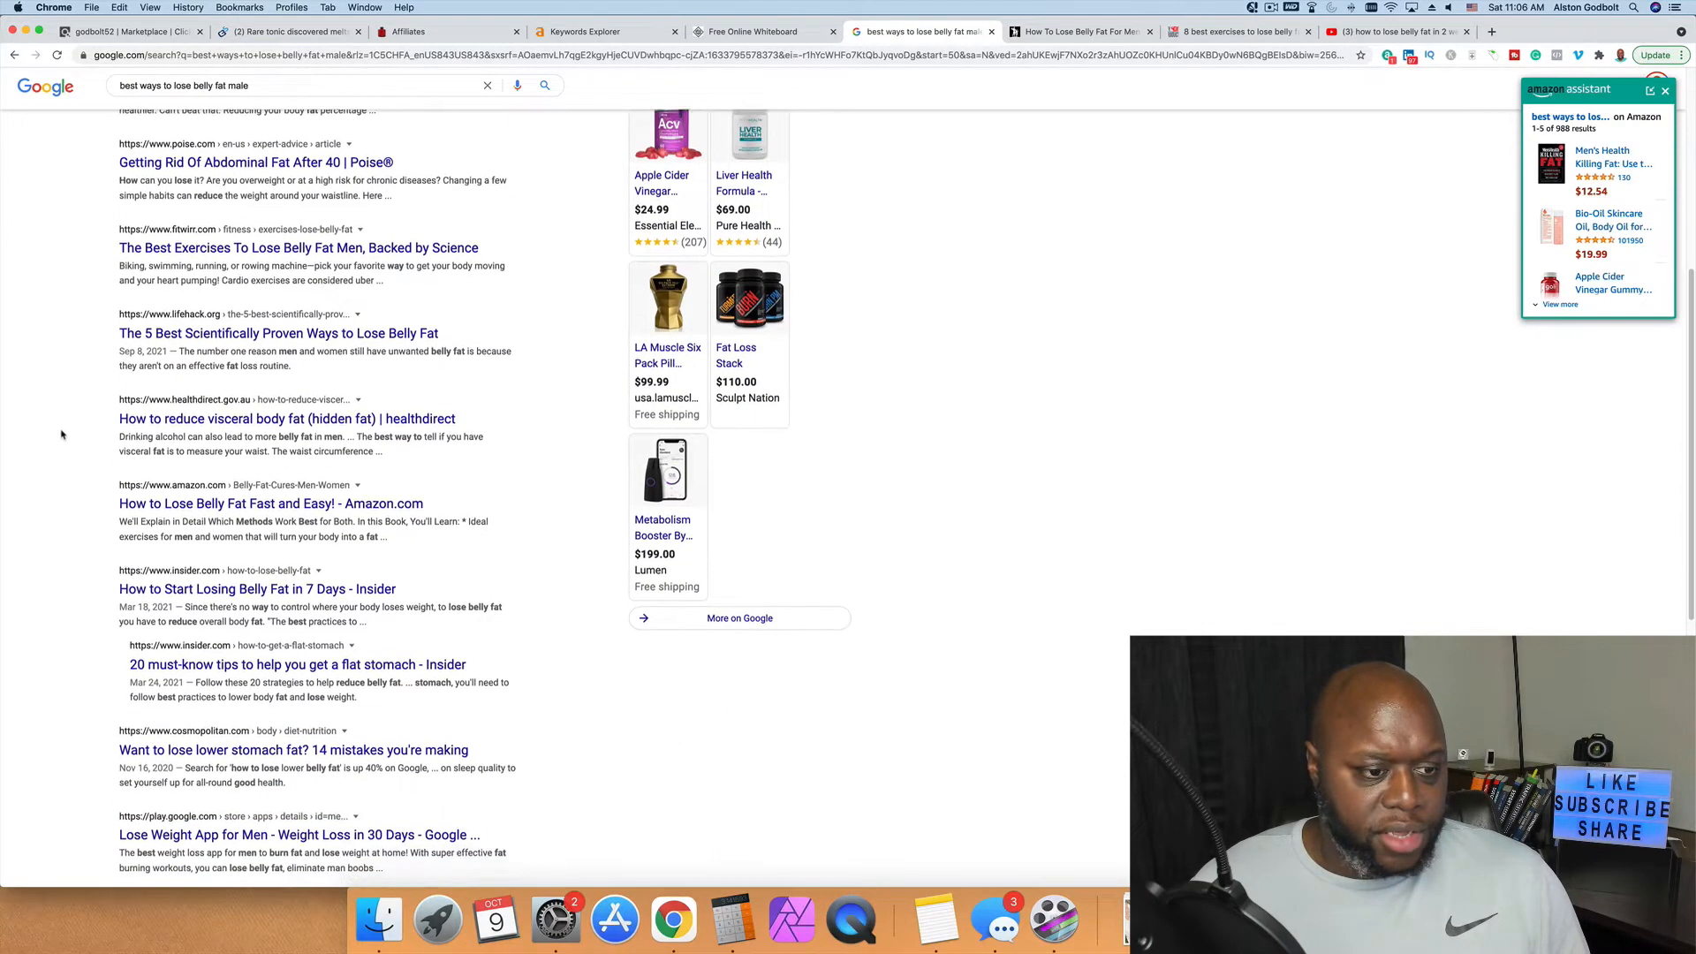
{"action": "scroll", "coordinate": [61, 434], "scroll_direction": "down", "scroll_amount": 4}
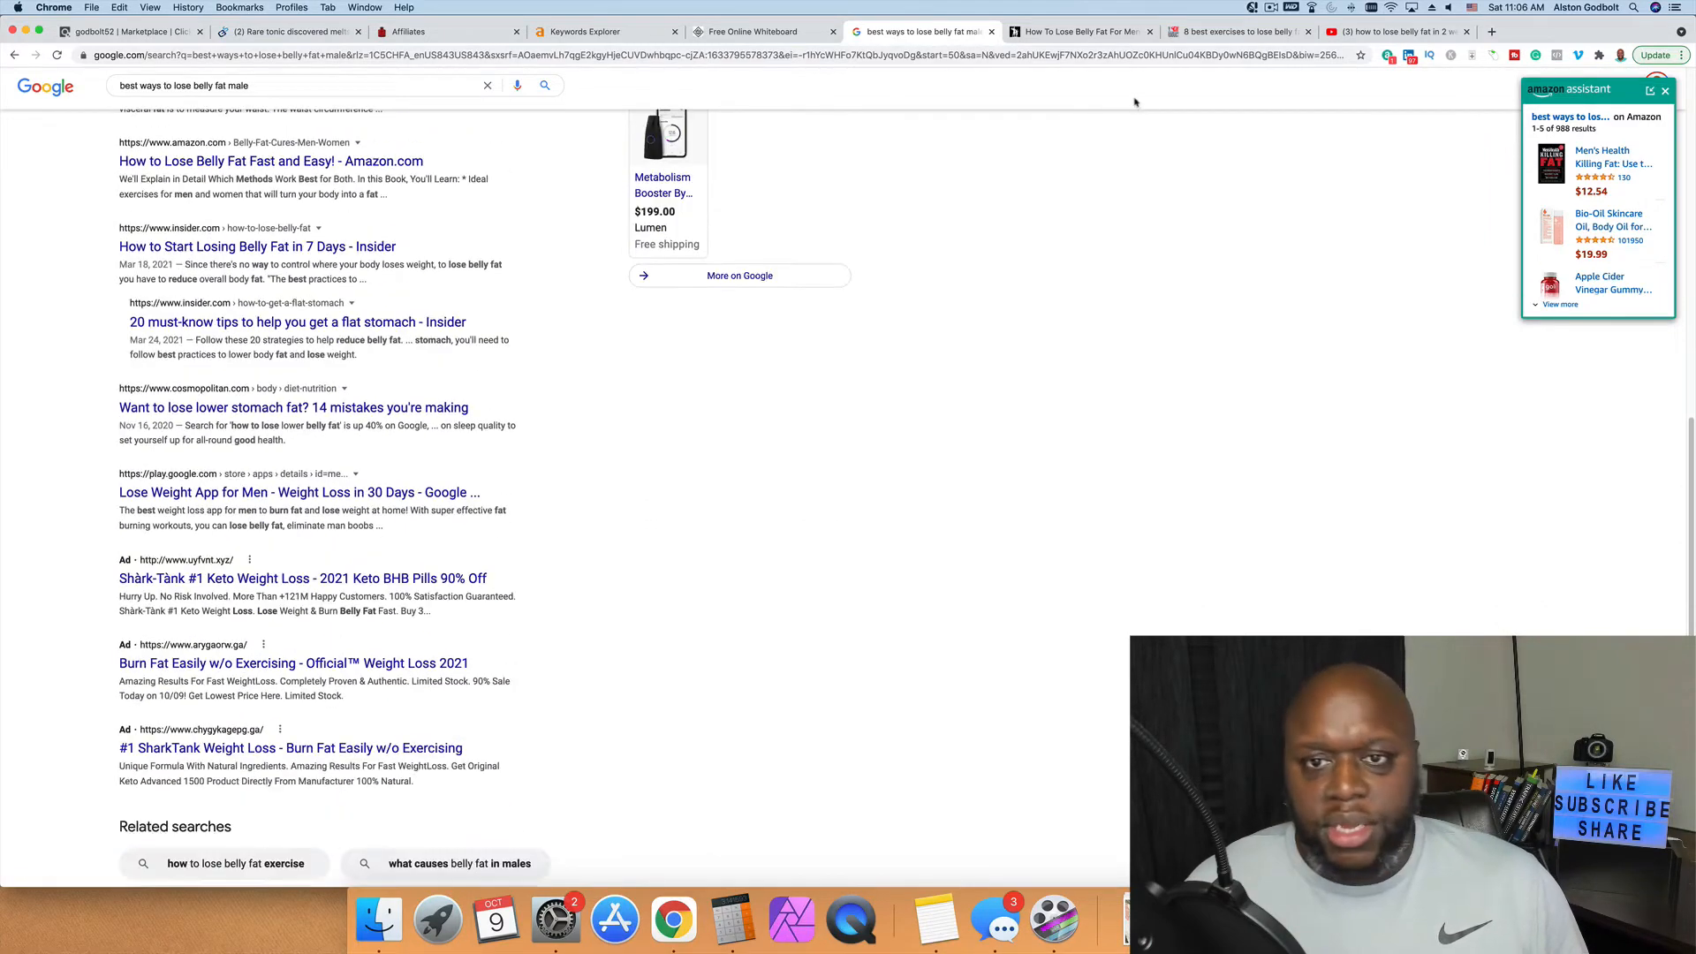
Step: Skim the opened Fit Father Project article and copy the link address of the site's logo
{"action": "left_click", "coordinate": [1082, 31]}
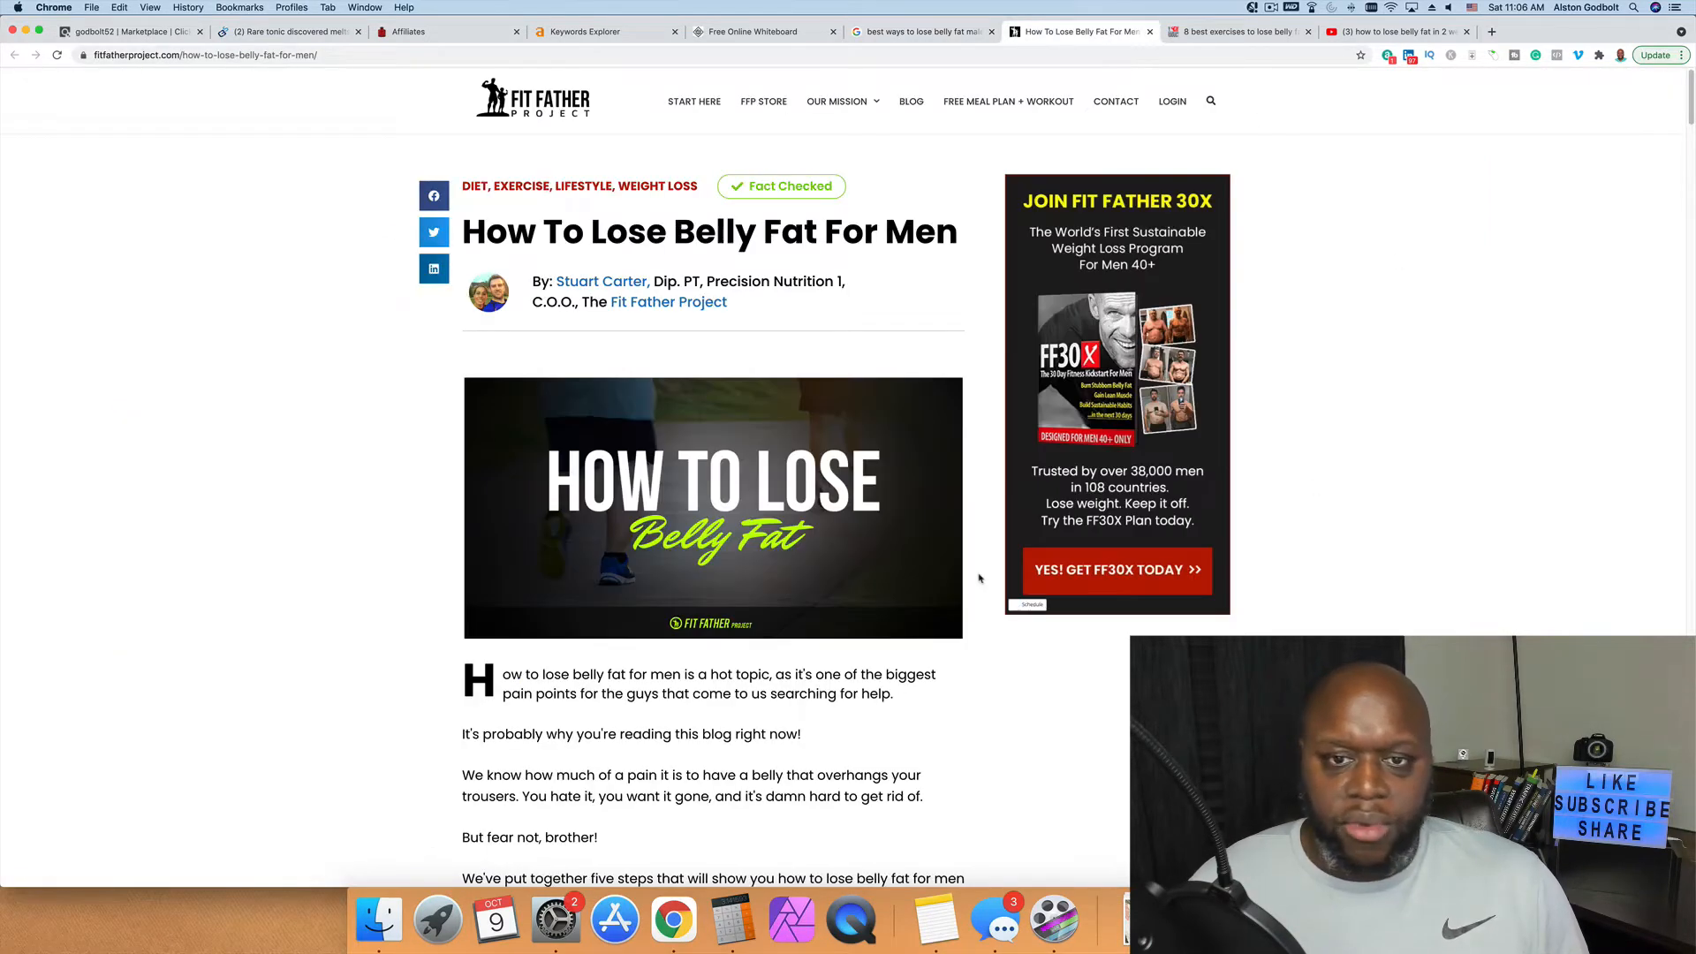
{"action": "scroll", "coordinate": [1007, 585], "scroll_direction": "down", "scroll_amount": 10}
{"action": "scroll", "coordinate": [979, 577], "scroll_direction": "up", "scroll_amount": 10}
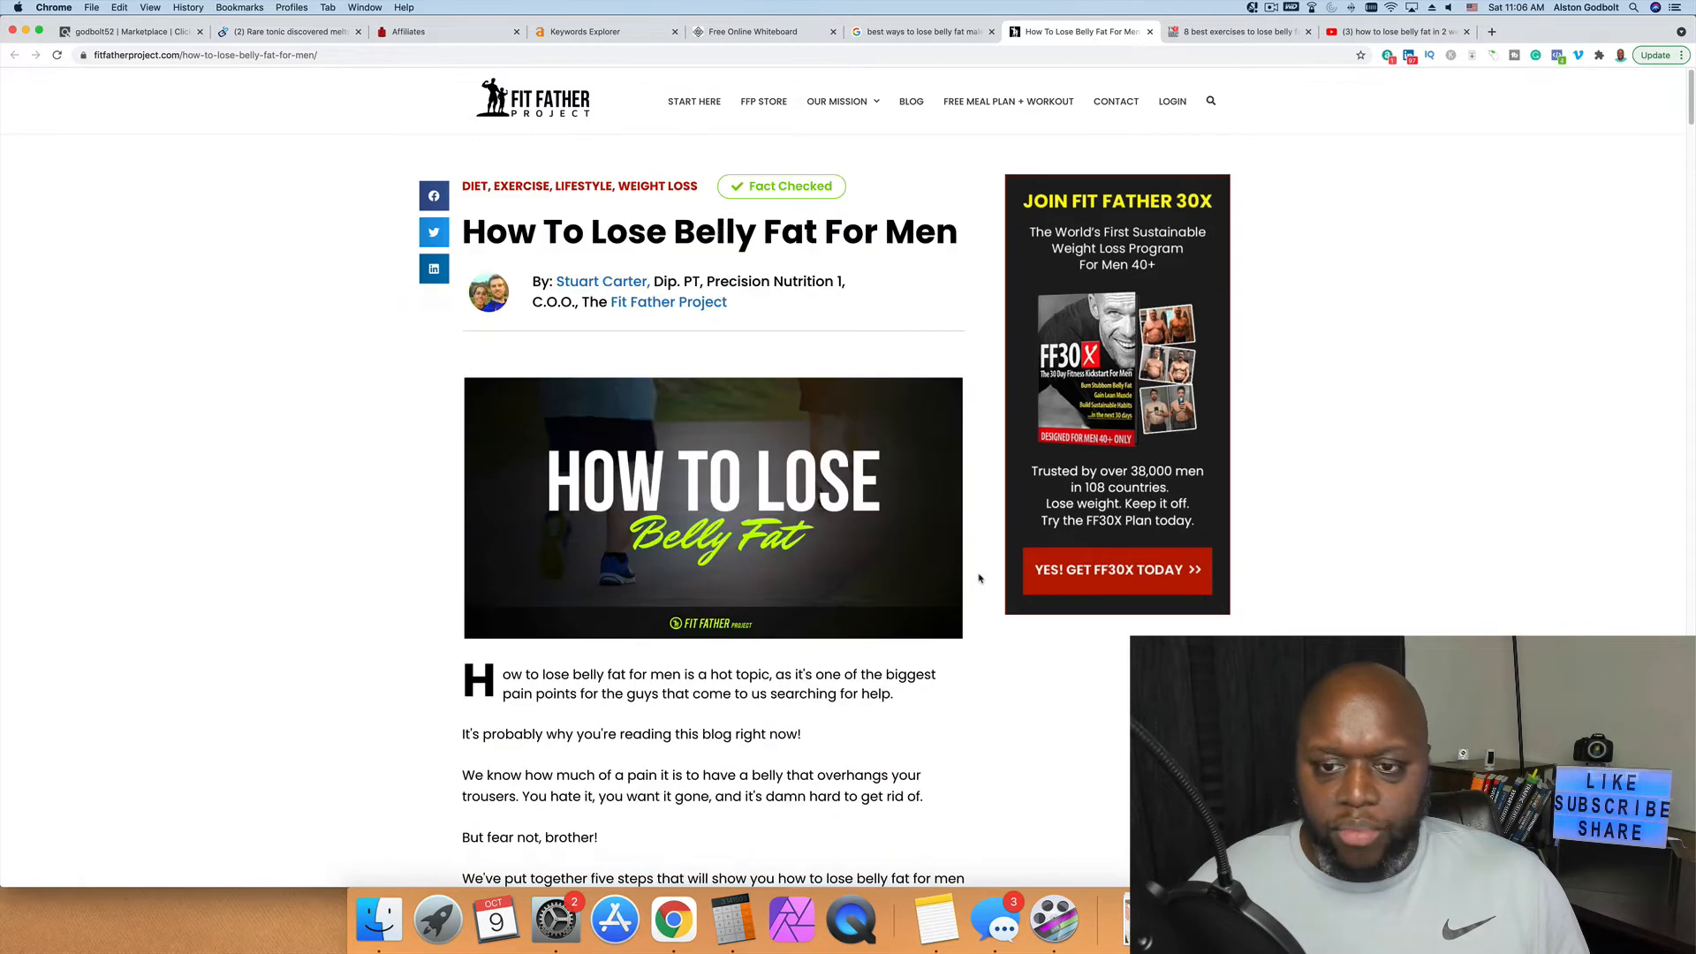
{"action": "left_click", "coordinate": [305, 55]}
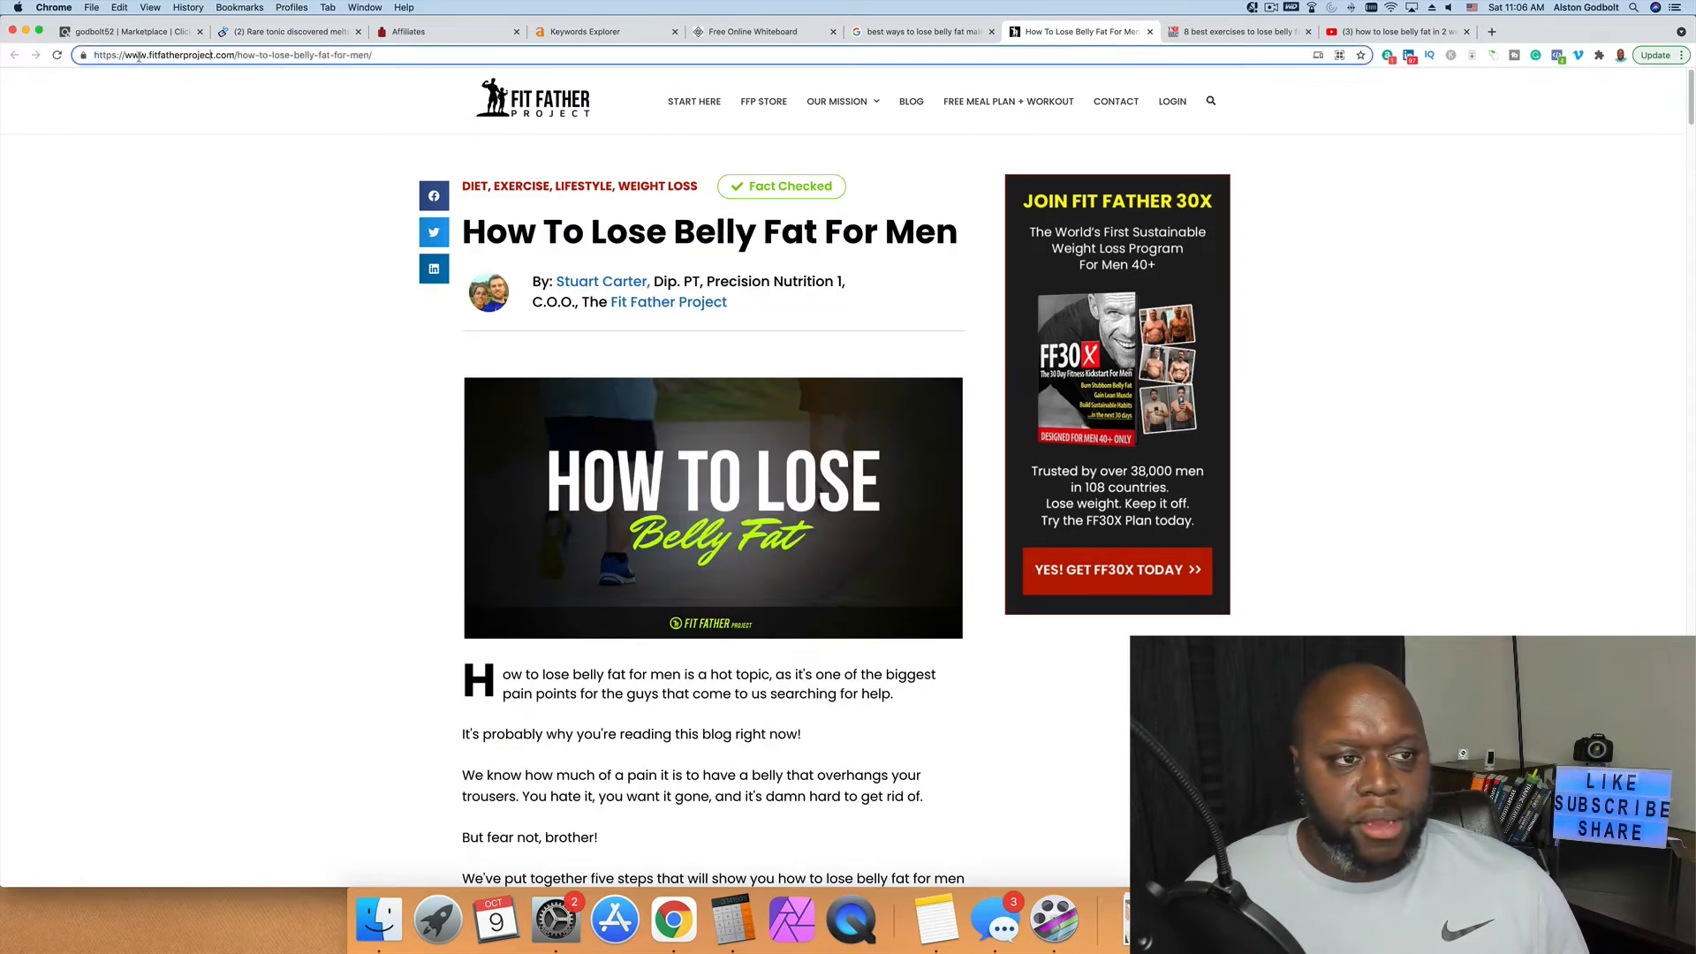
{"action": "right_click", "coordinate": [534, 102]}
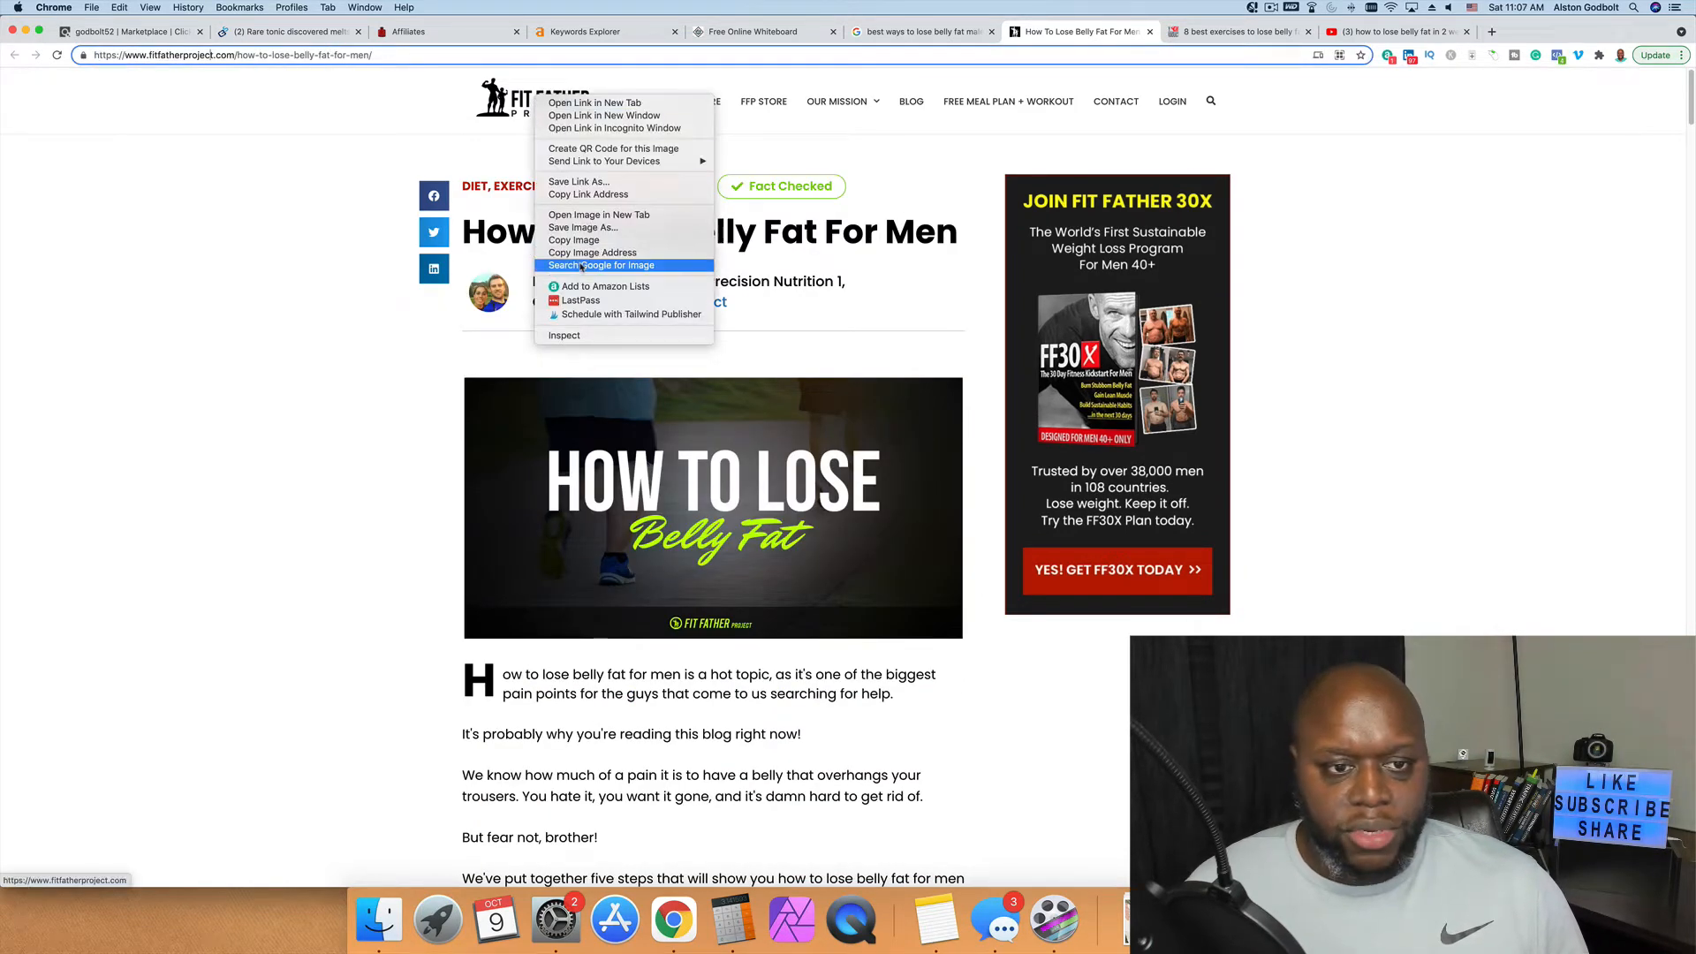
{"action": "left_click", "coordinate": [587, 194]}
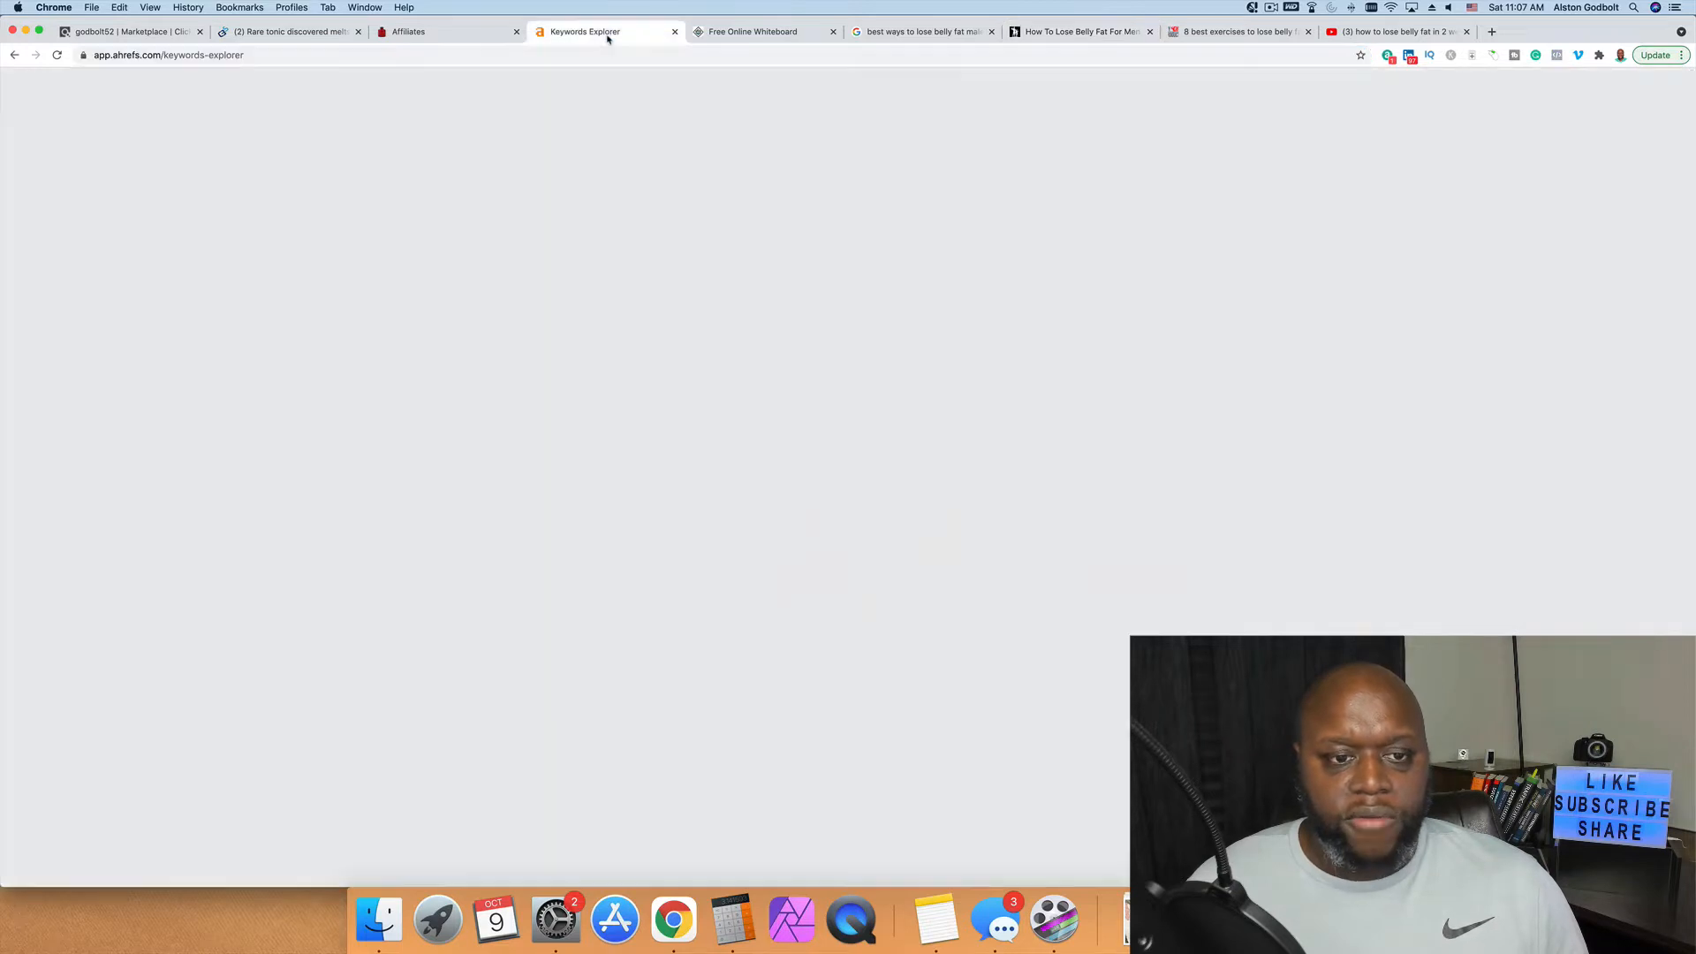
{"action": "left_click", "coordinate": [606, 35]}
{"action": "left_click", "coordinate": [156, 84]}
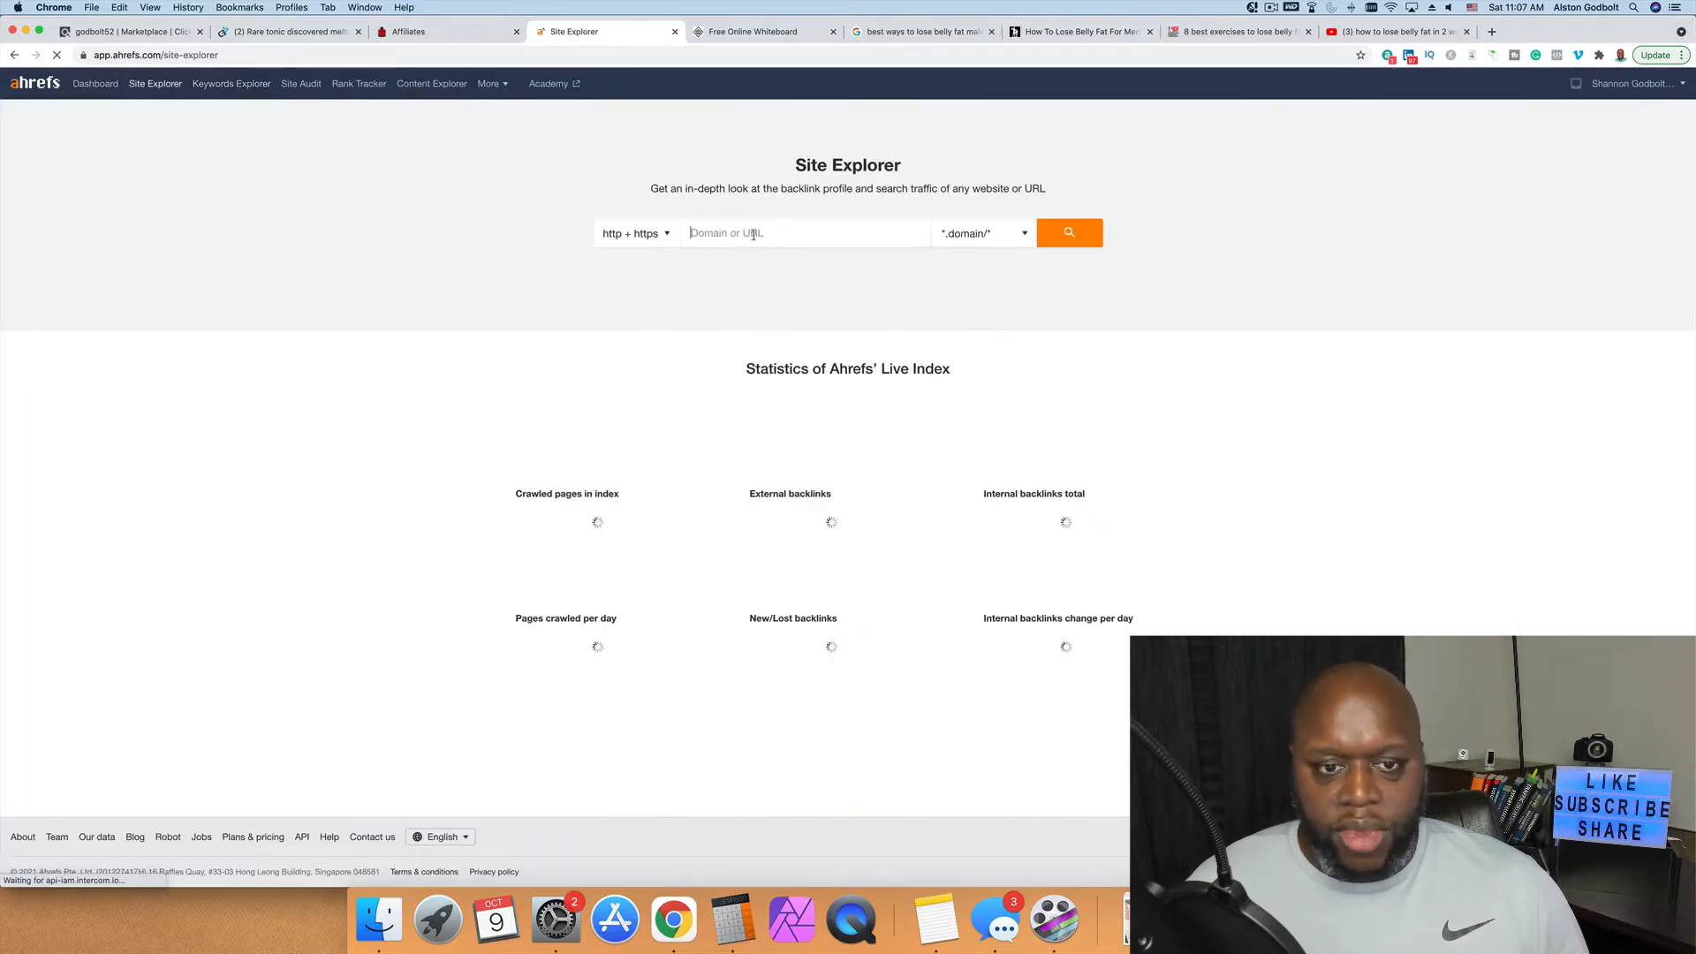
{"action": "key", "text": "super+v"}
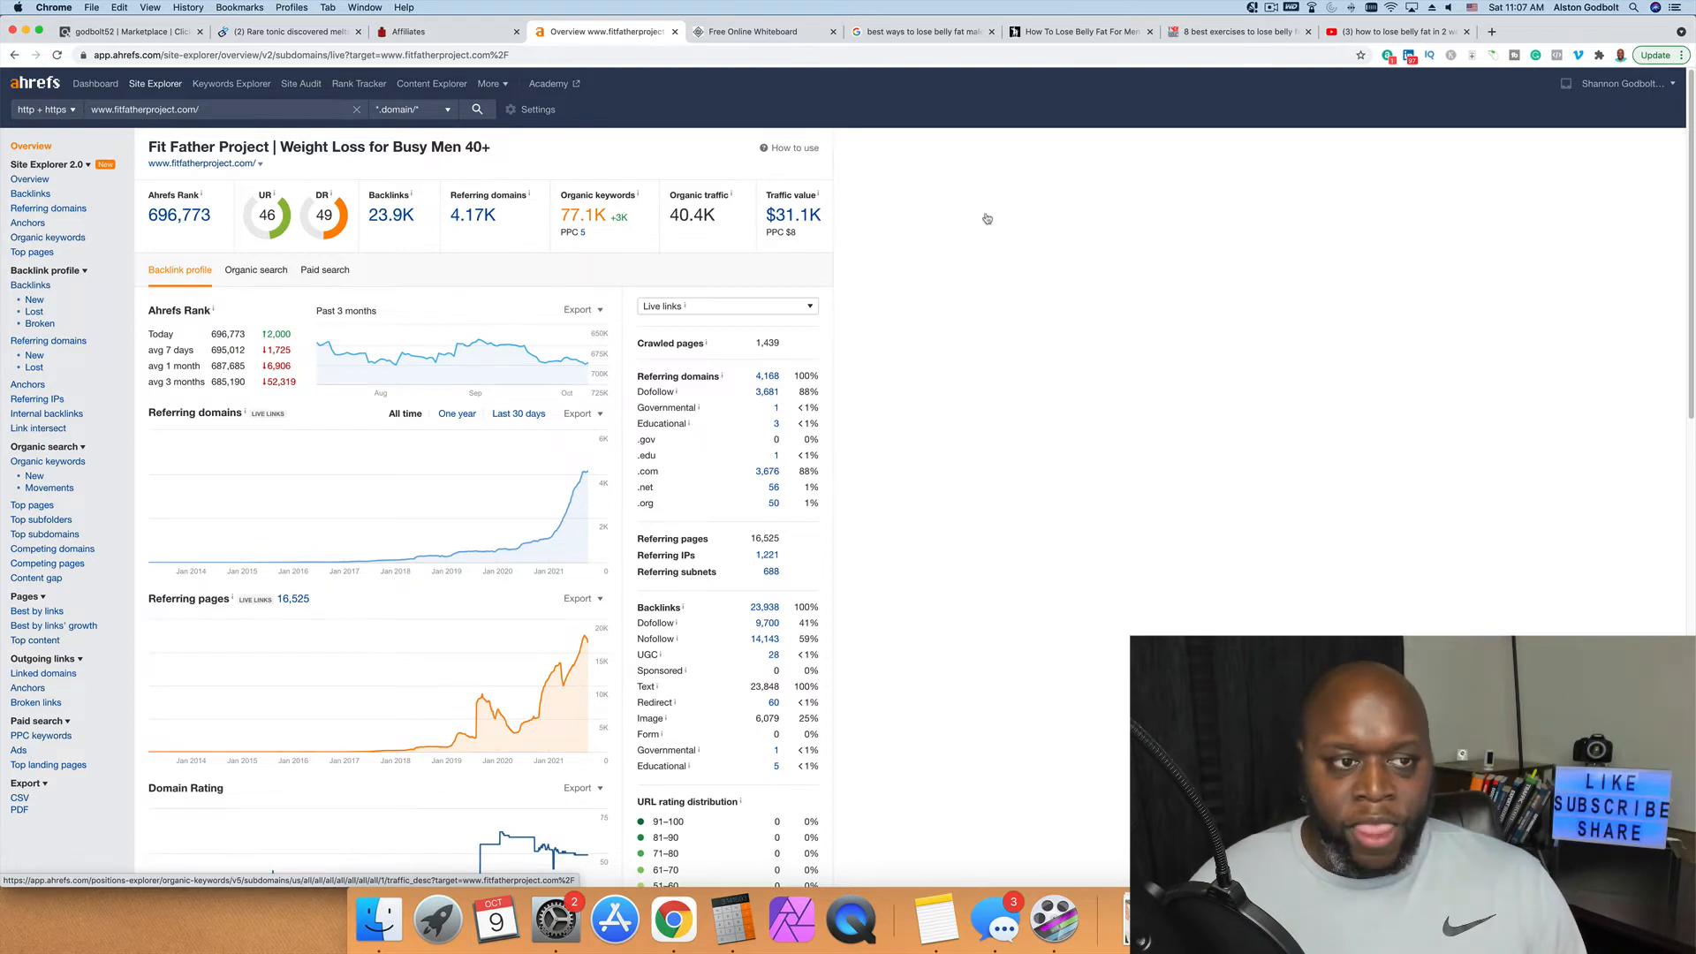
Step: Switch to the mygymproducts.com article on belly-fat exercises and examine its content and affiliate banners
{"action": "left_click", "coordinate": [1080, 33]}
{"action": "left_click", "coordinate": [1229, 33]}
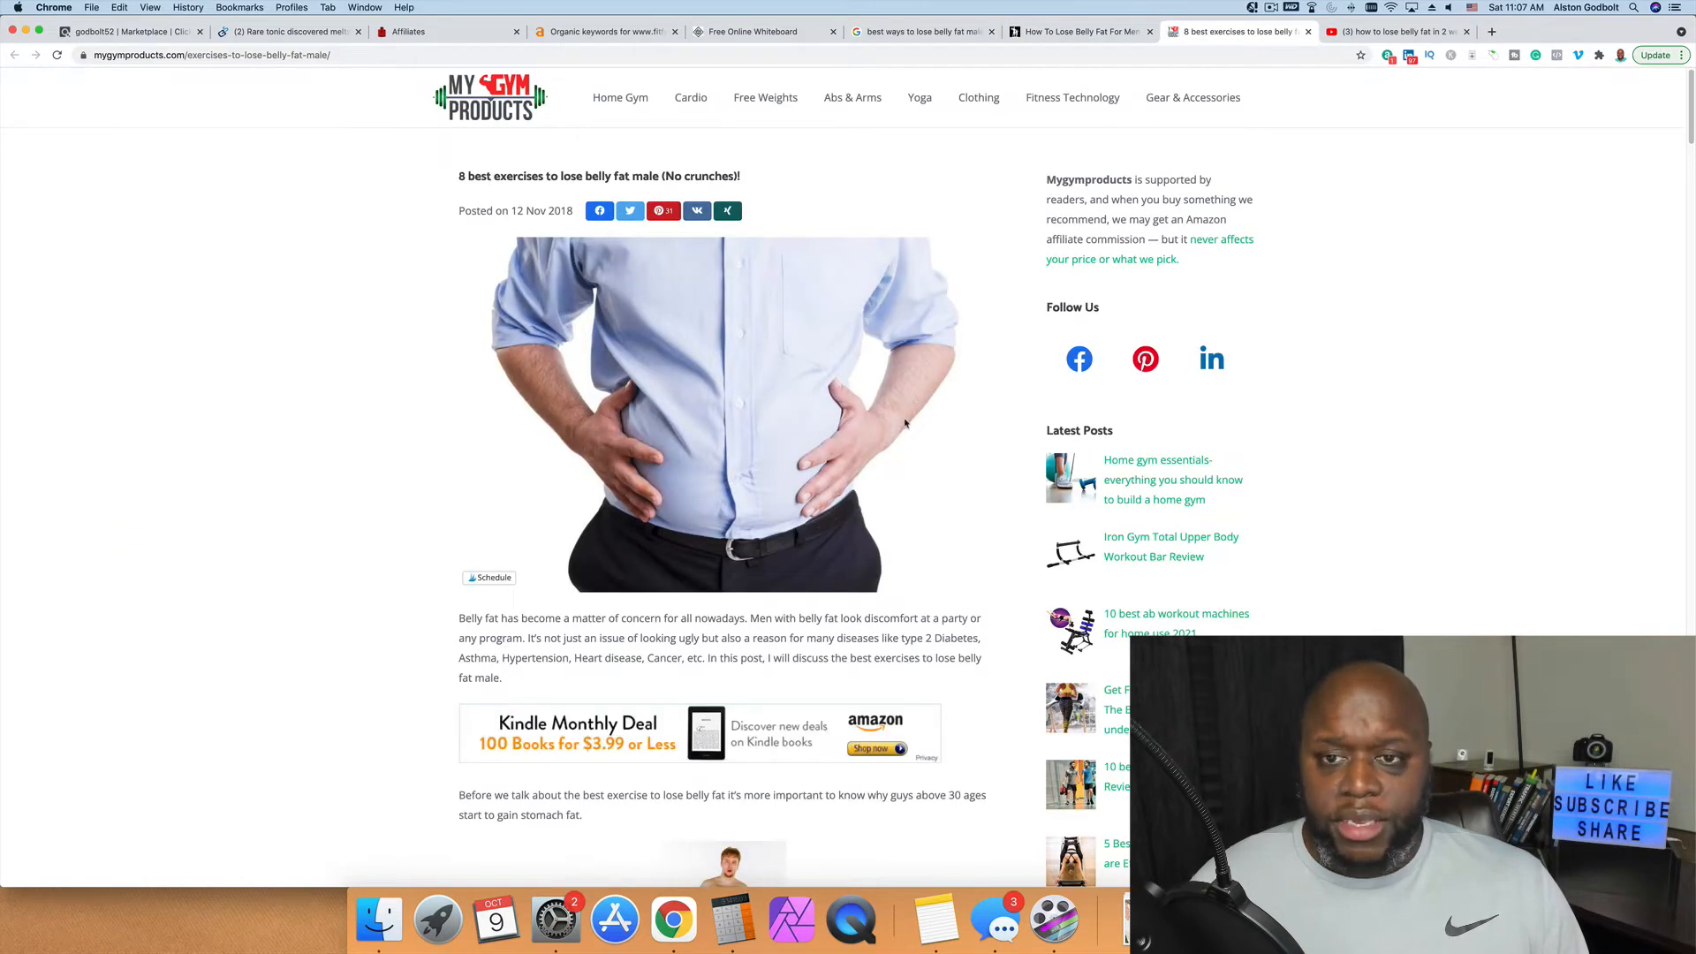
{"action": "scroll", "coordinate": [905, 424], "scroll_direction": "down", "scroll_amount": 5}
{"action": "scroll", "coordinate": [905, 424], "scroll_direction": "down", "scroll_amount": 5}
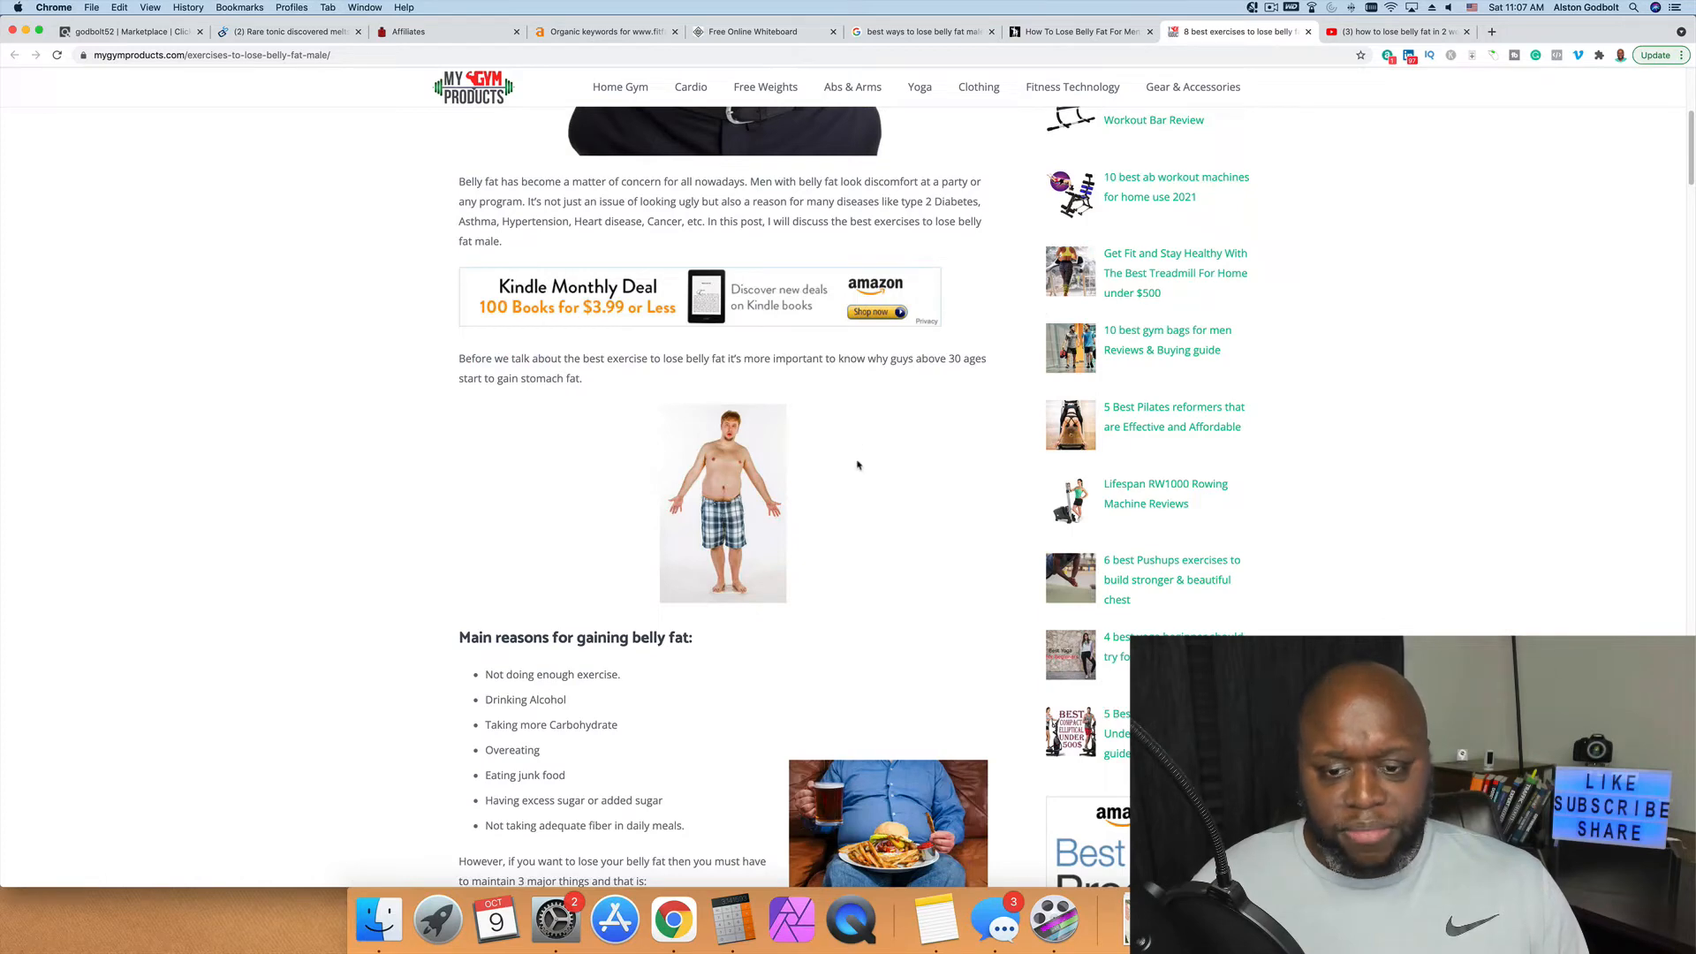
Step: Switch back to the Ahrefs Organic Keywords report for fitfatherproject.com and examine the ranking keywords
{"action": "scroll", "coordinate": [858, 467], "scroll_direction": "up", "scroll_amount": 10}
{"action": "left_click", "coordinate": [609, 32]}
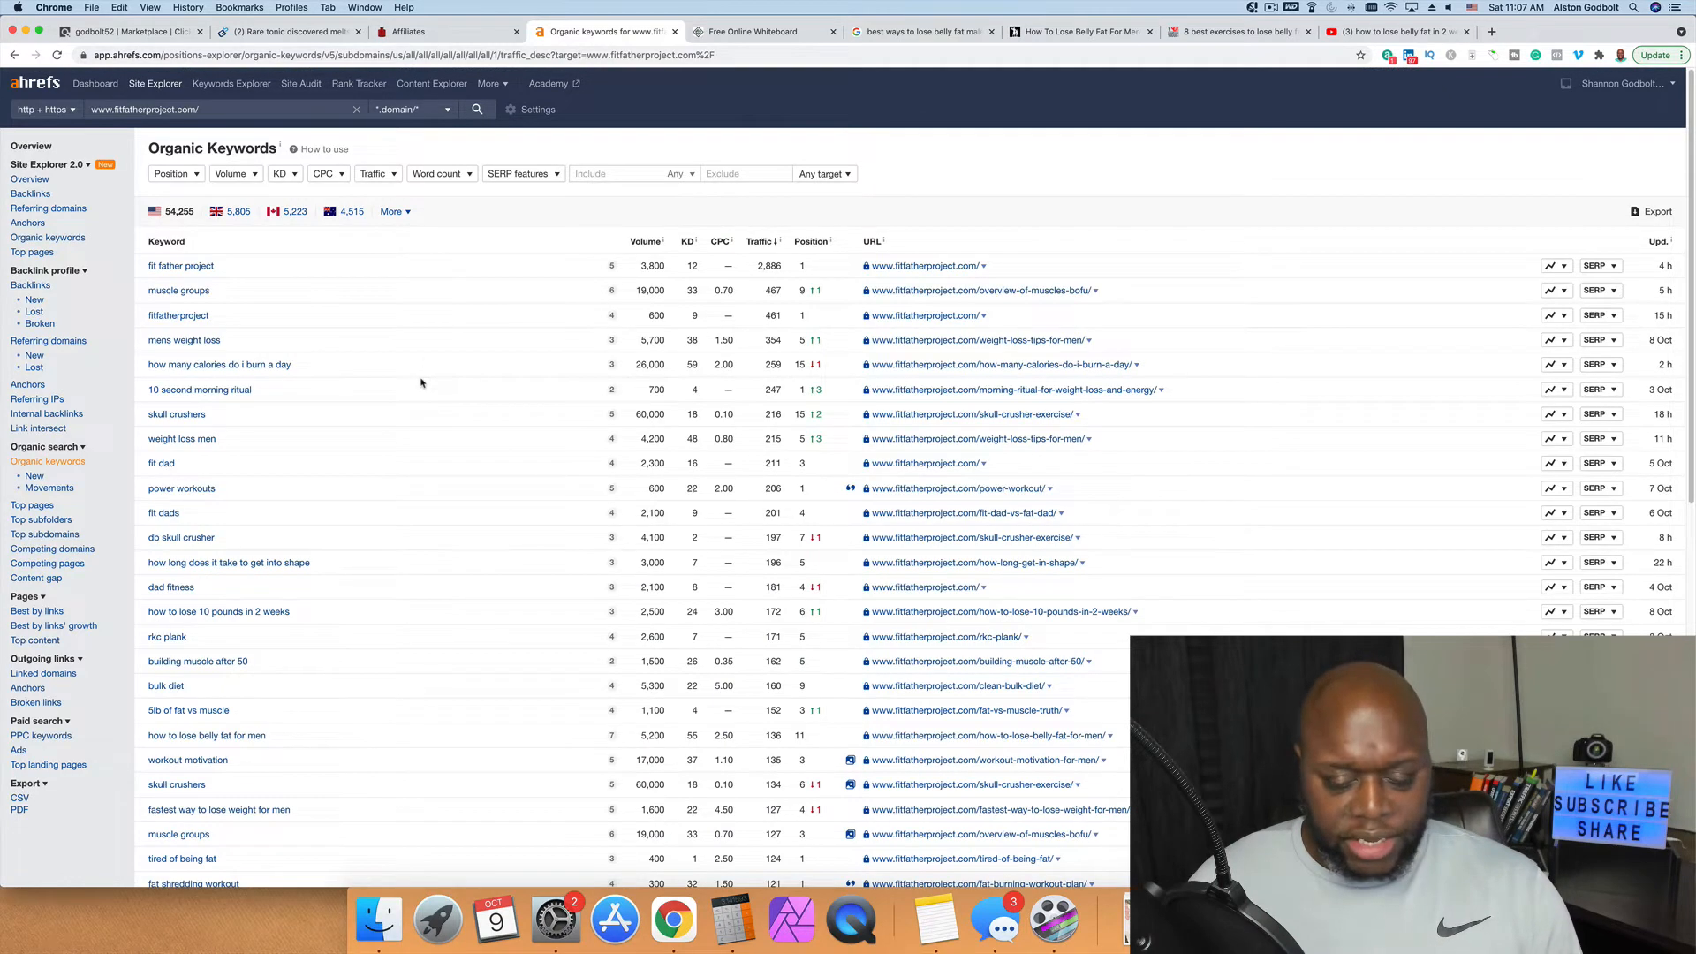
{"action": "scroll", "coordinate": [421, 382], "scroll_direction": "down", "scroll_amount": 2}
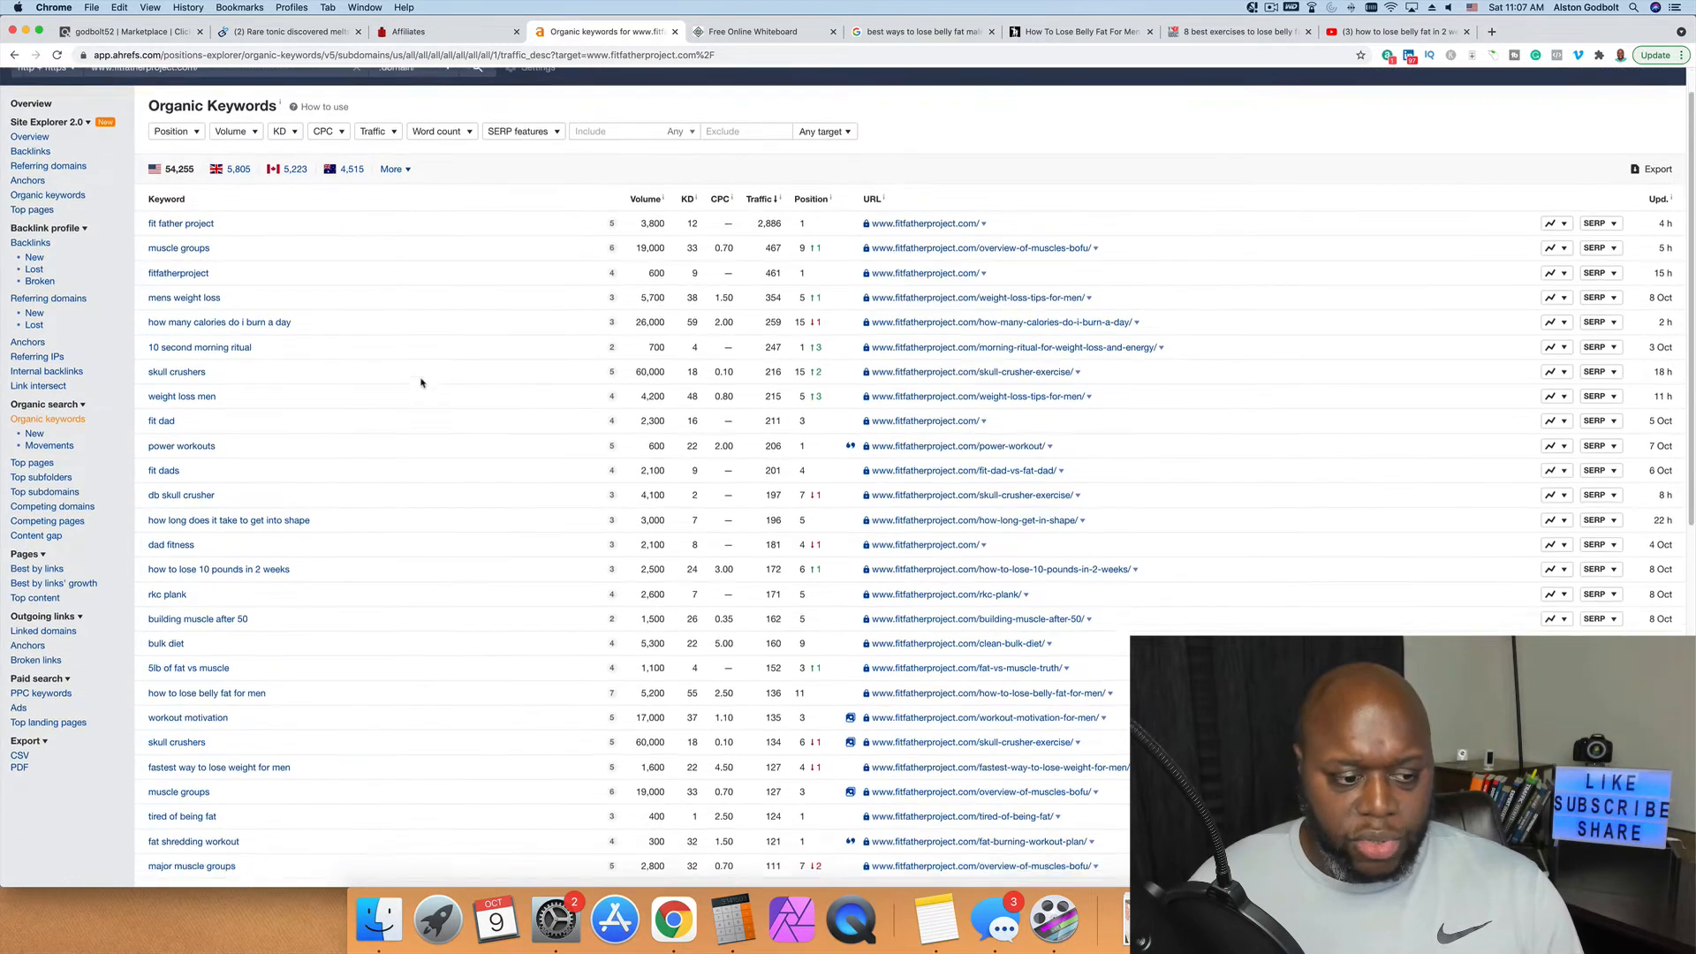
{"action": "scroll", "coordinate": [421, 383], "scroll_direction": "down", "scroll_amount": 1}
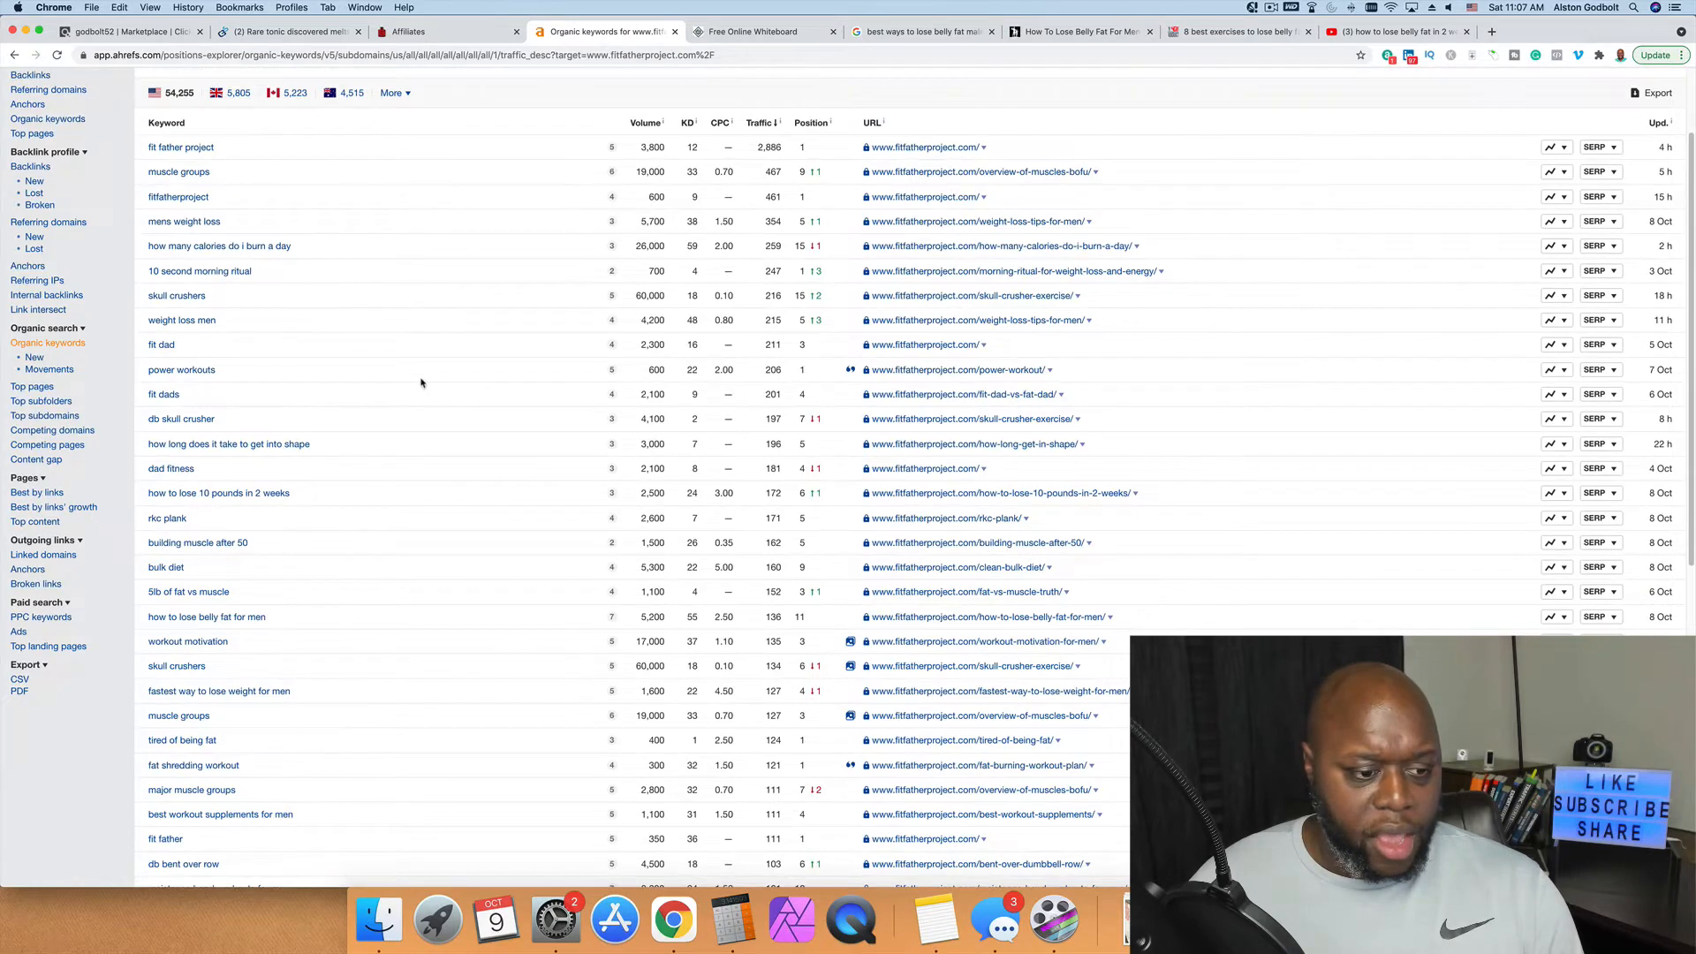
{"action": "scroll", "coordinate": [421, 383], "scroll_direction": "down", "scroll_amount": 1}
{"action": "scroll", "coordinate": [421, 383], "scroll_direction": "down", "scroll_amount": 1}
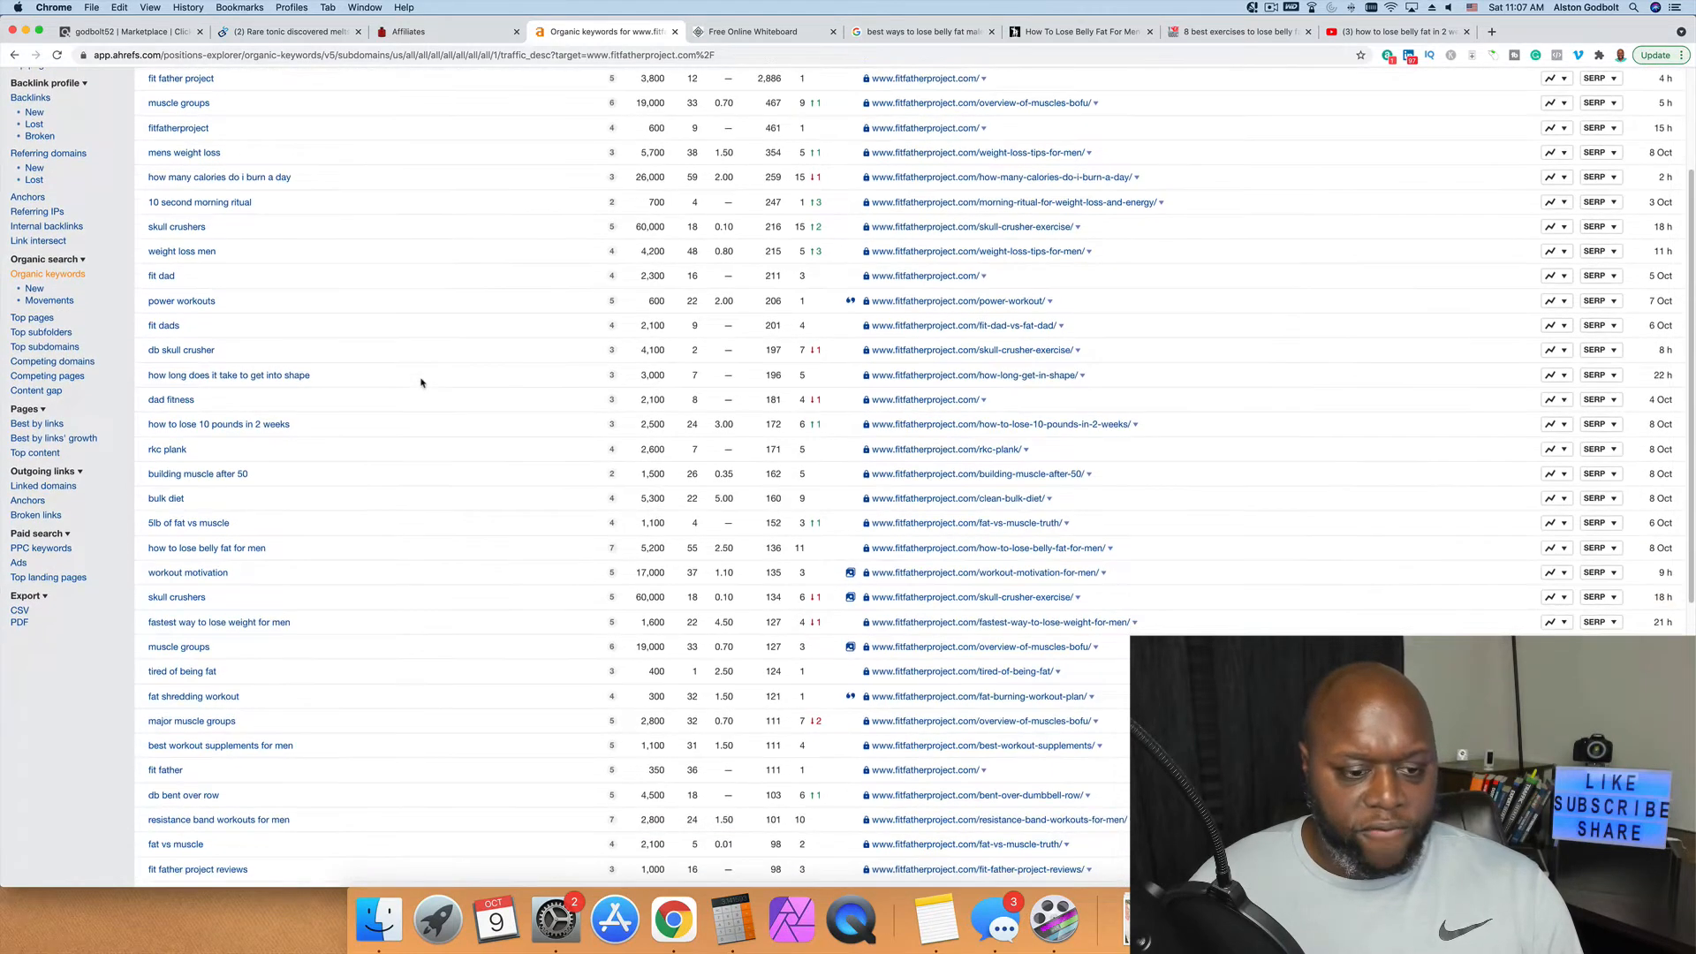
{"action": "scroll", "coordinate": [421, 383], "scroll_direction": "up", "scroll_amount": 5}
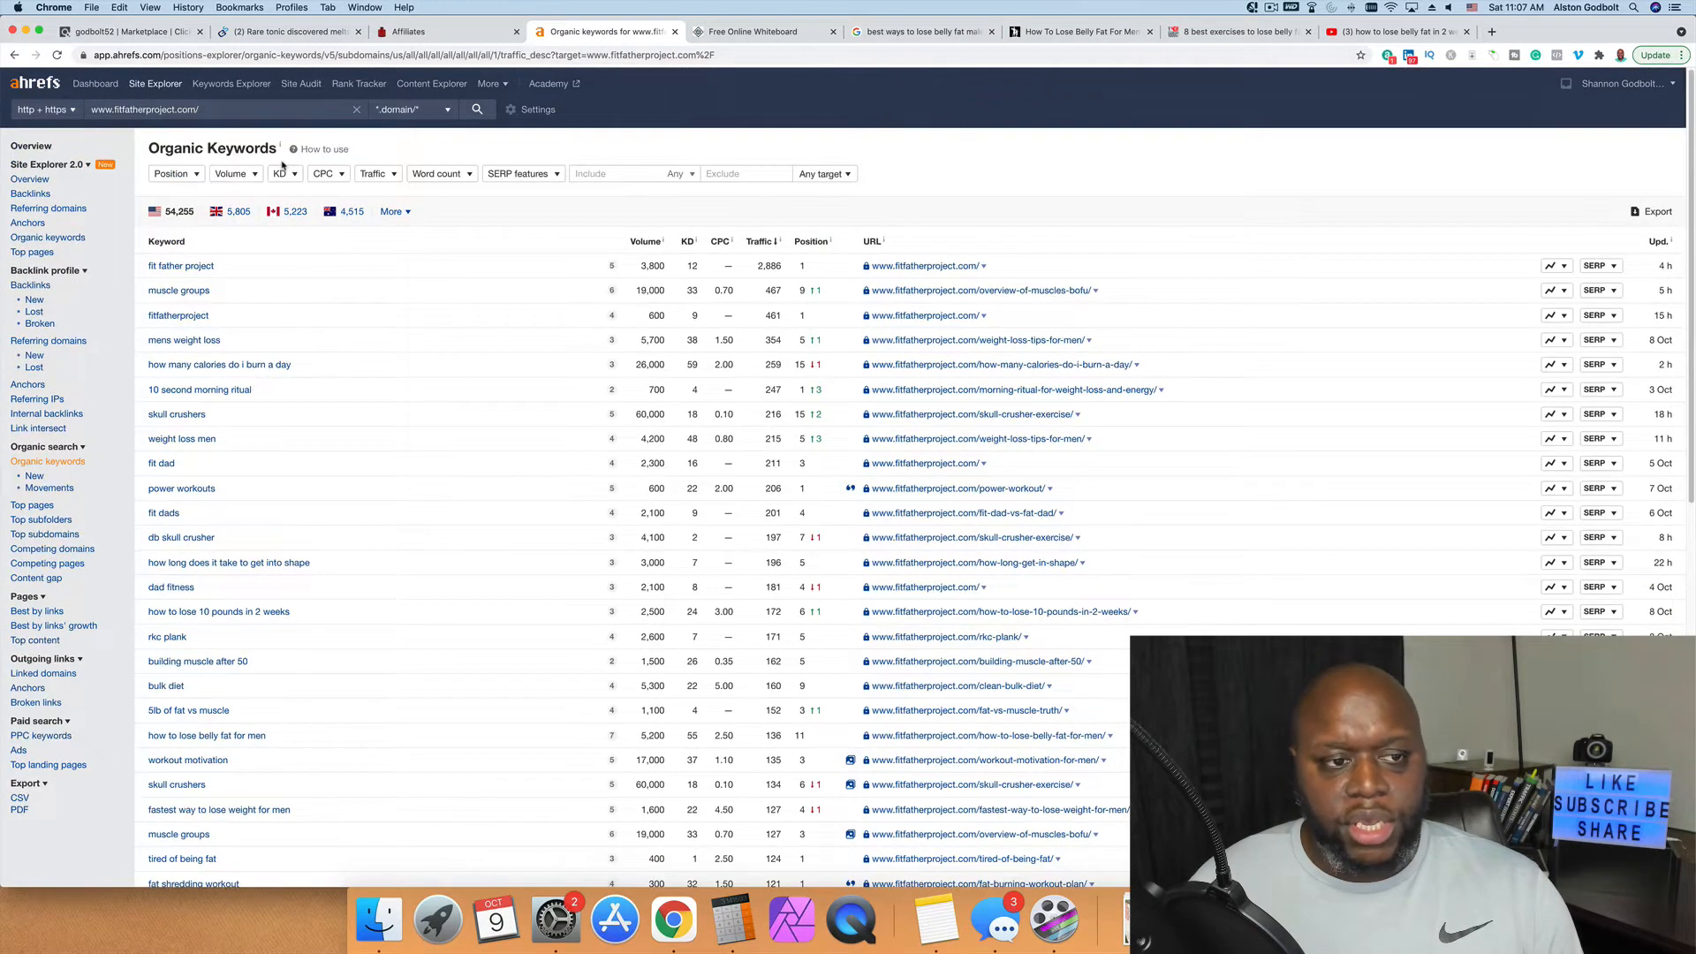
Step: Filter the organic keywords to a maximum keyword difficulty (KD) of 5
{"action": "left_click", "coordinate": [283, 172]}
{"action": "left_click", "coordinate": [337, 225]}
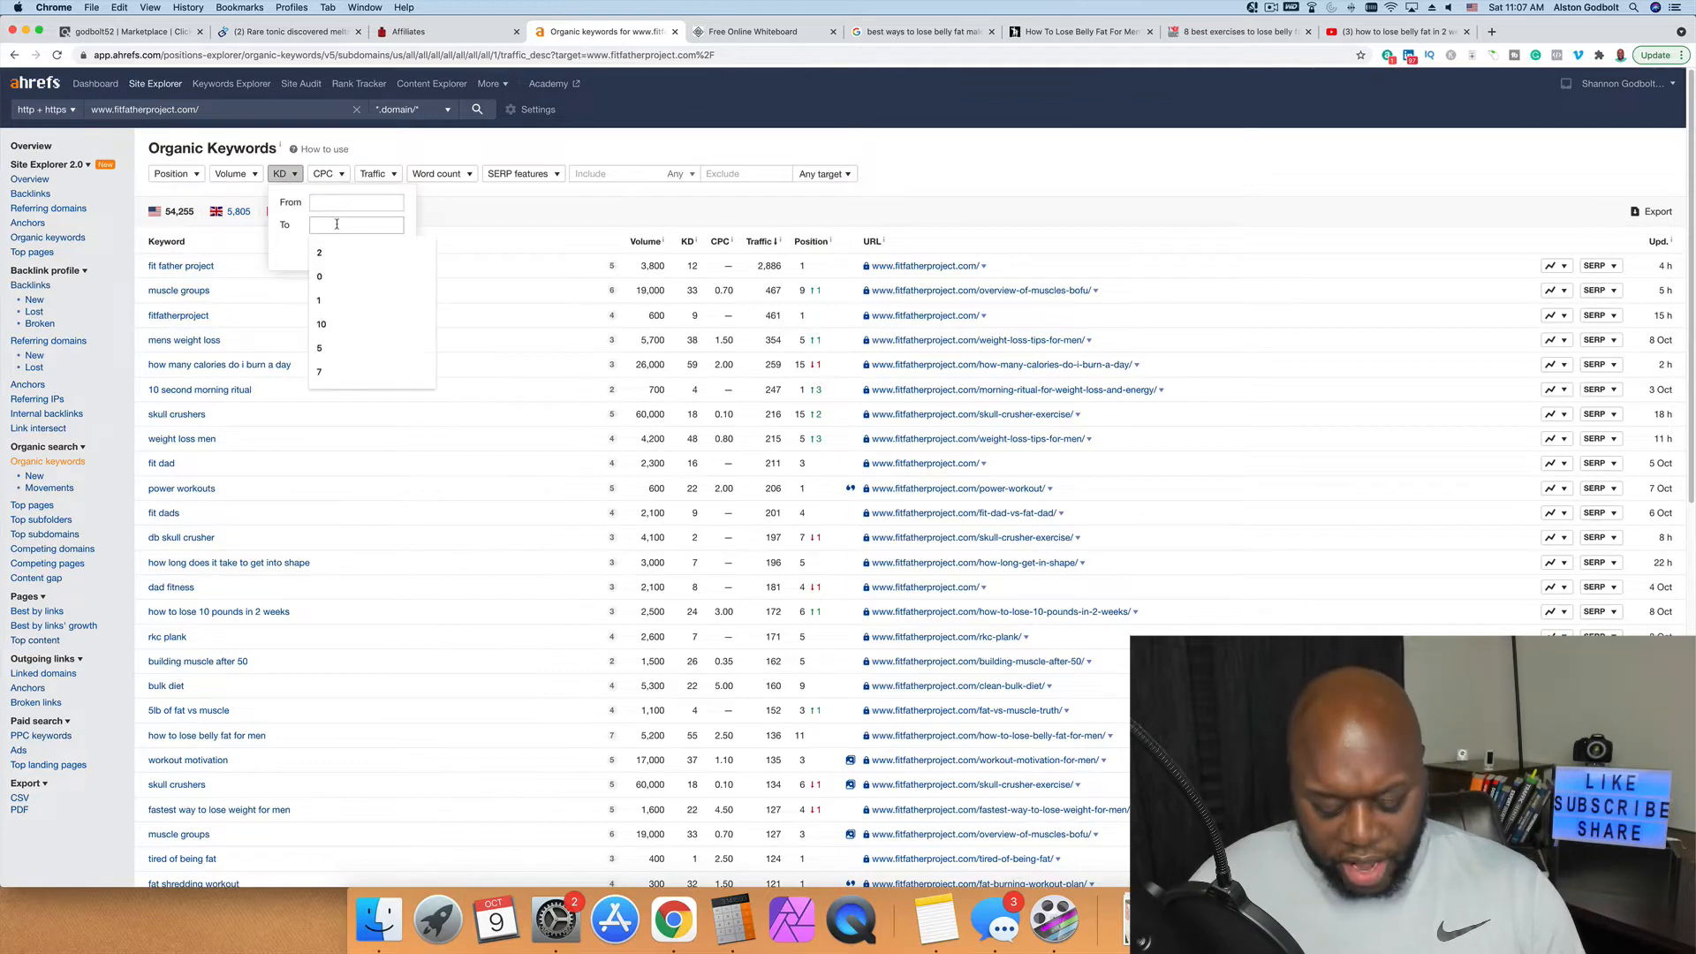
{"action": "type", "text": "5"}
{"action": "key", "text": "Return"}
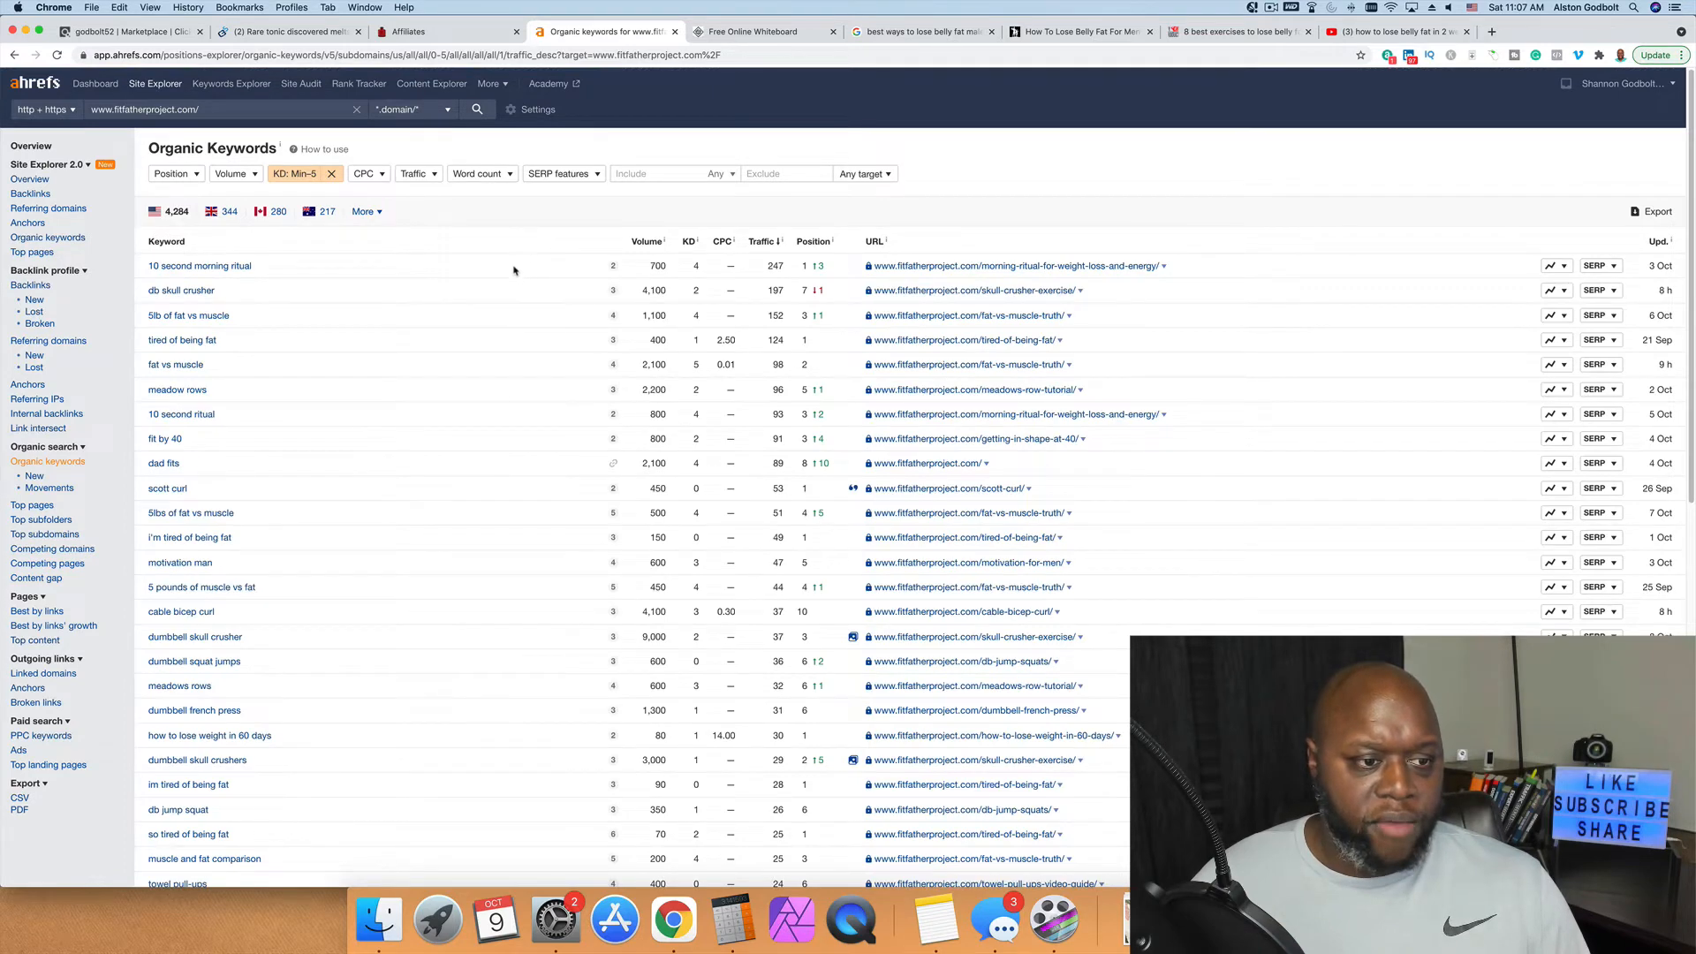
Step: Look over the filtered keywords and copy the phrase "fat vs muscle" from the "5lb of fat vs muscle" entry
{"action": "scroll", "coordinate": [375, 369], "scroll_direction": "down", "scroll_amount": 1}
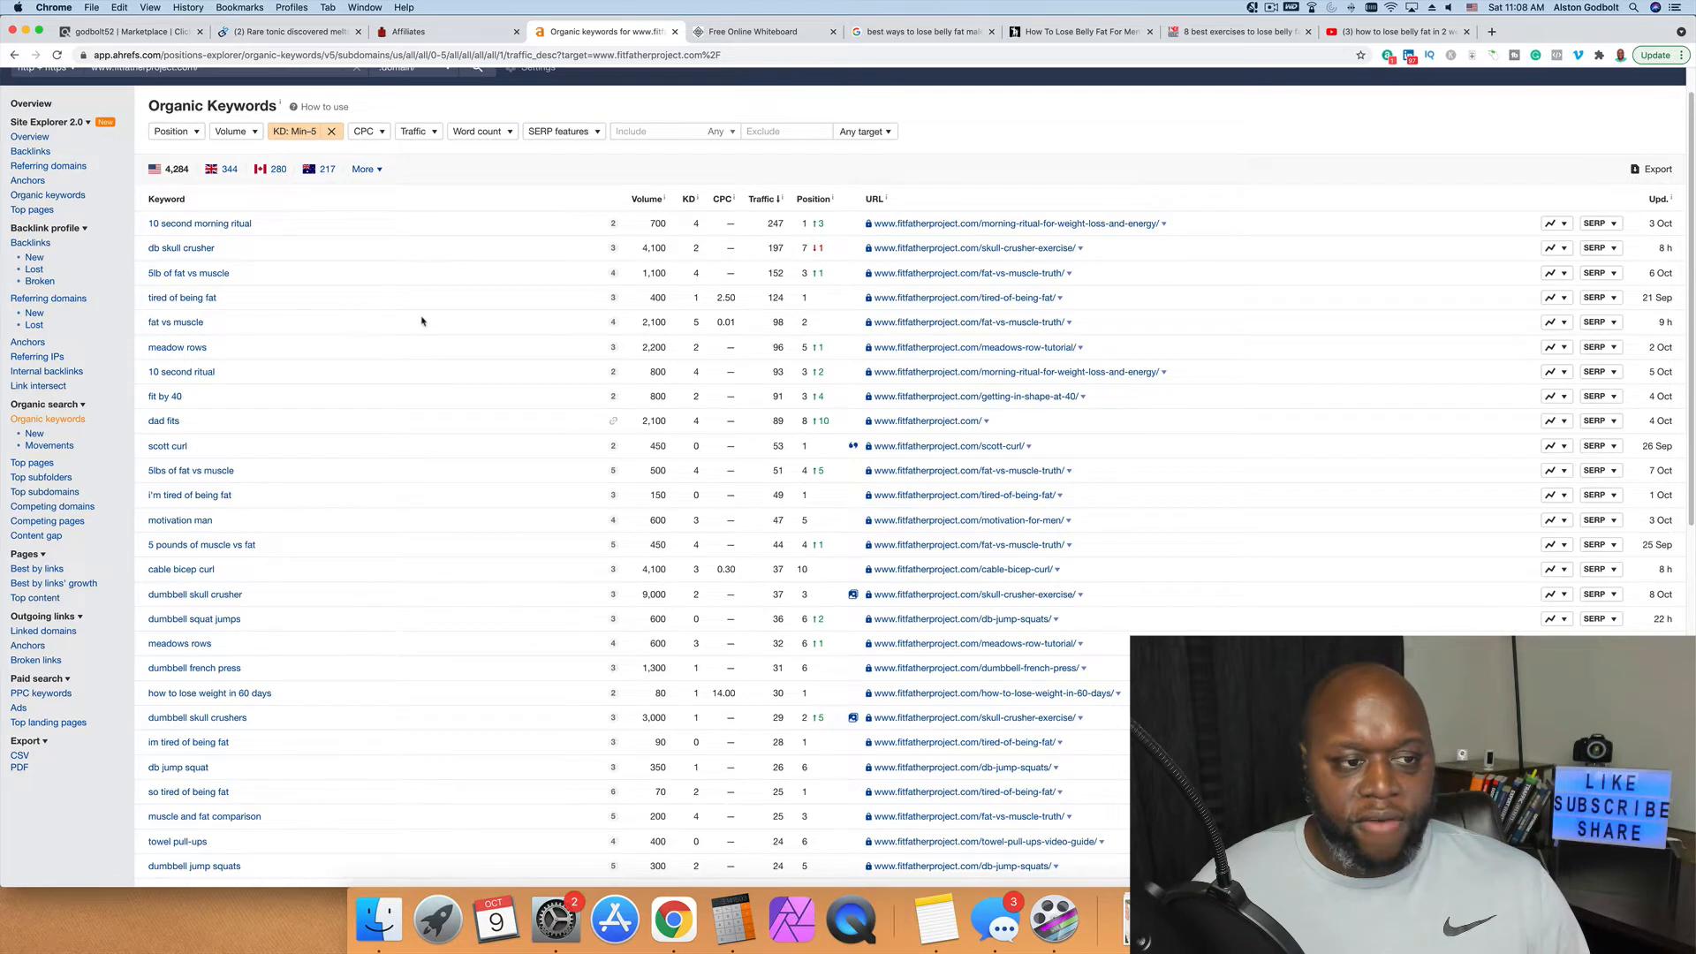
{"action": "left_click_drag", "start_coordinate": [230, 273], "coordinate": [172, 275]}
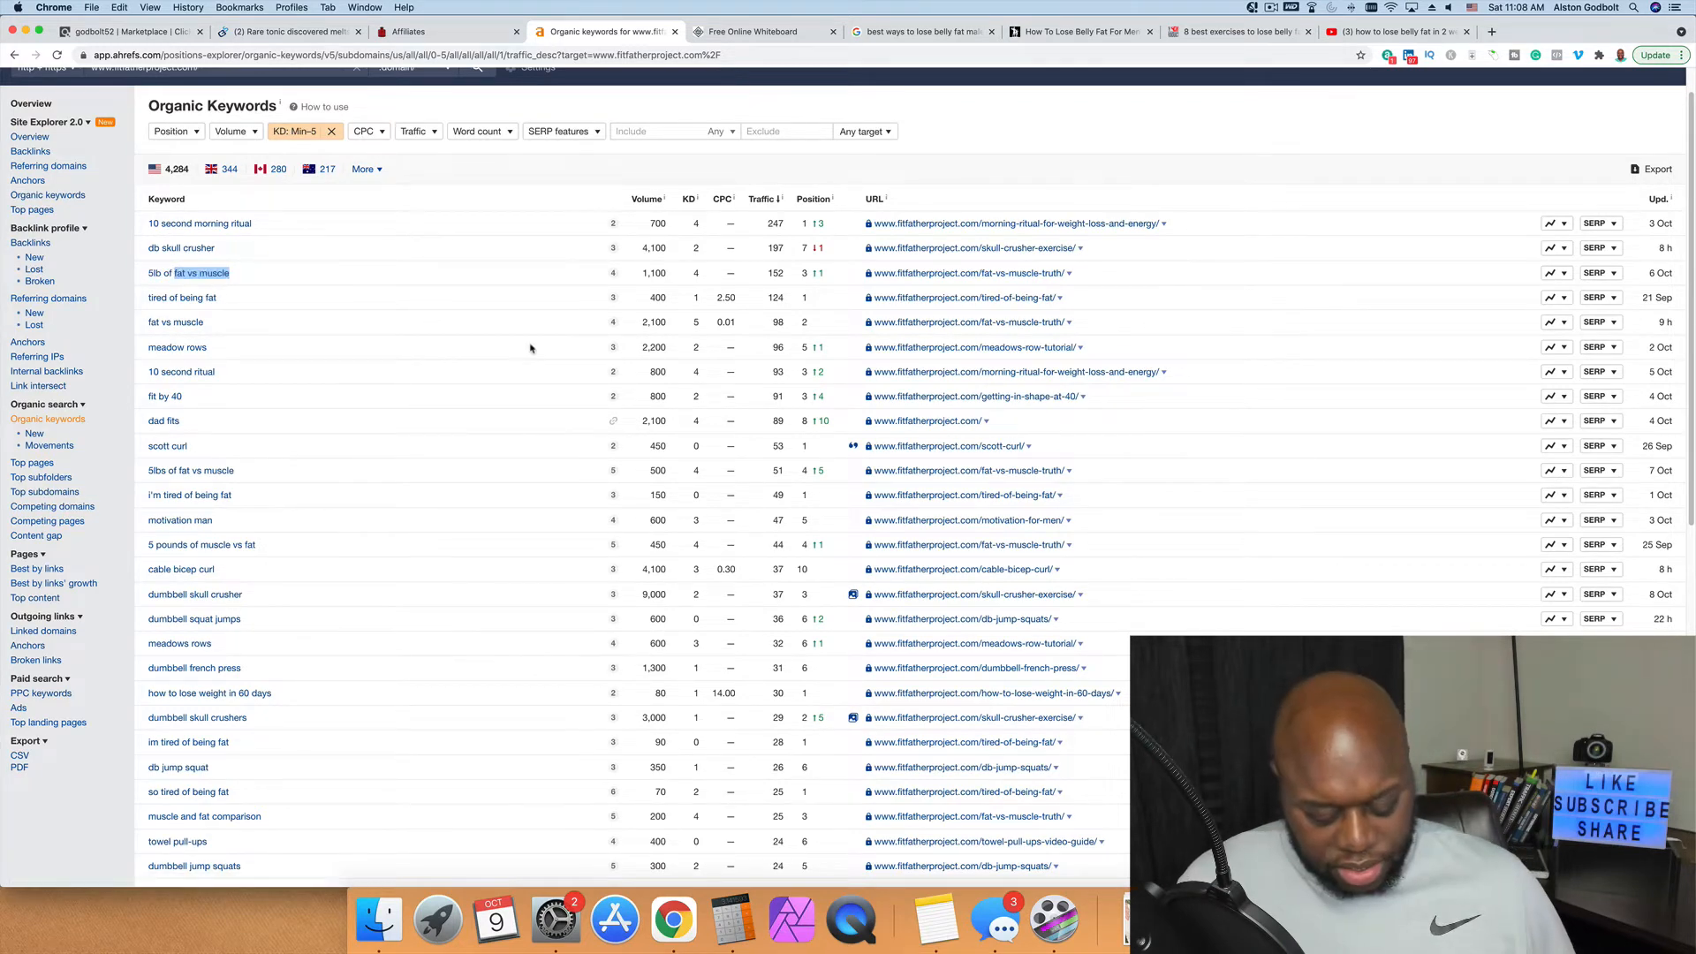
{"action": "scroll", "coordinate": [530, 470], "scroll_direction": "up", "scroll_amount": 1}
{"action": "scroll", "coordinate": [530, 470], "scroll_direction": "down", "scroll_amount": 5}
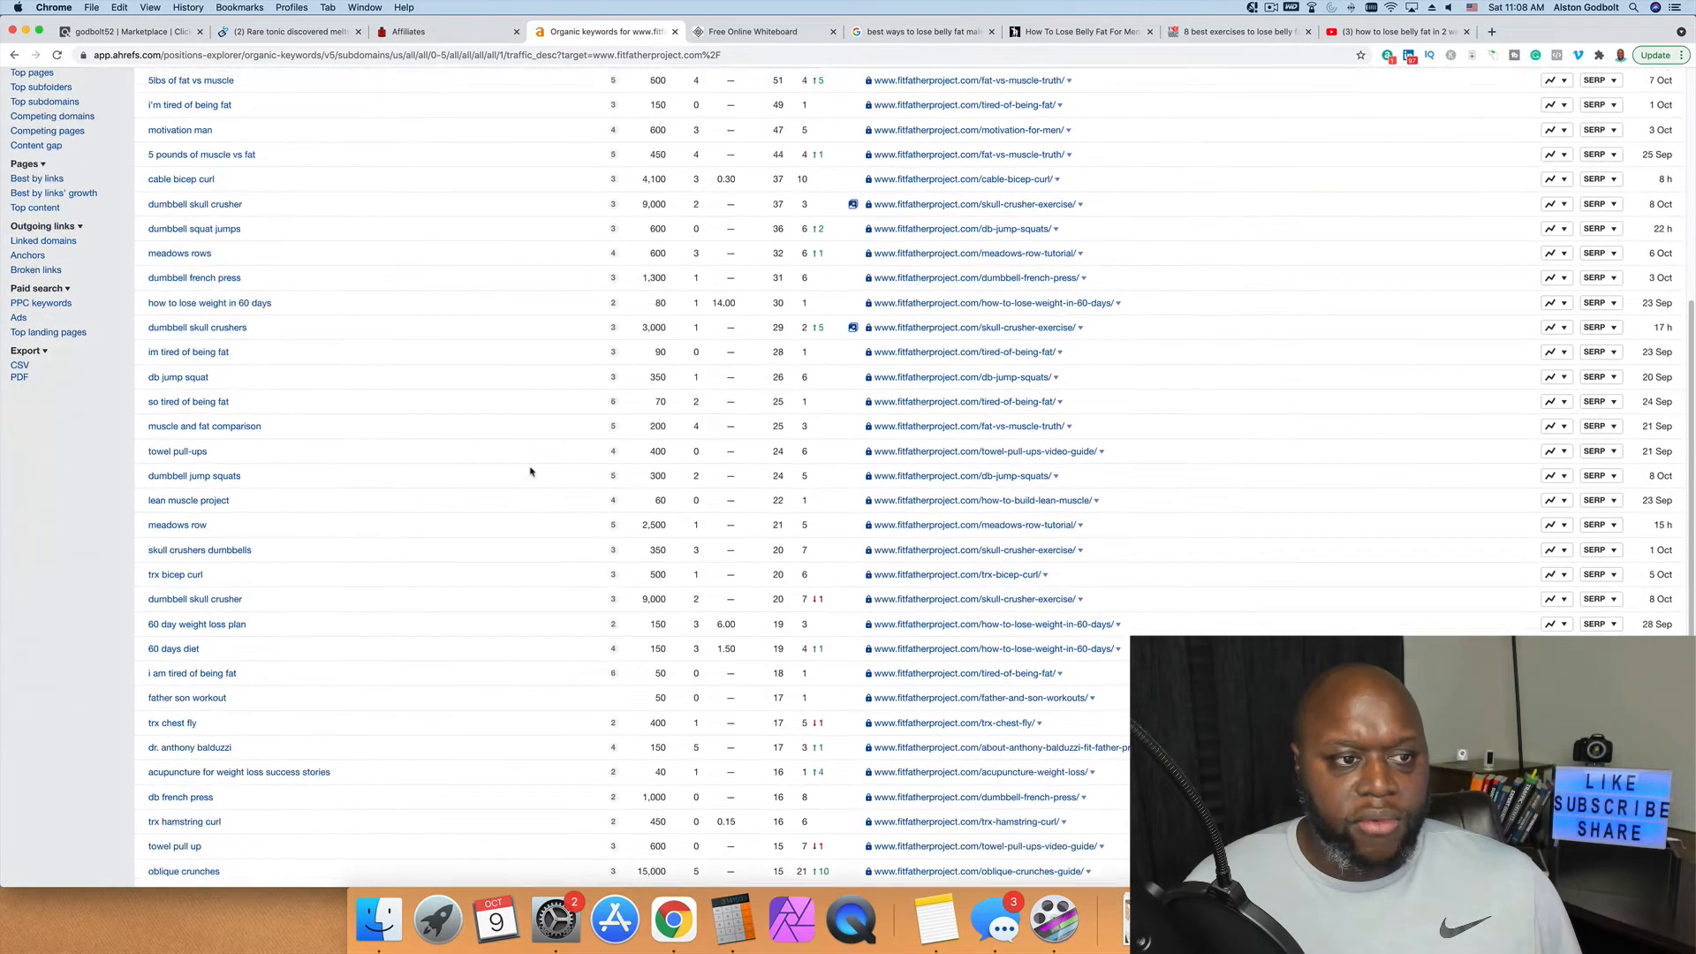
{"action": "scroll", "coordinate": [530, 470], "scroll_direction": "up", "scroll_amount": 5}
Step: Open Keywords Explorer in a separate tab and look up "fat vs muscle" for Google in the United States
{"action": "right_click", "coordinate": [246, 84]}
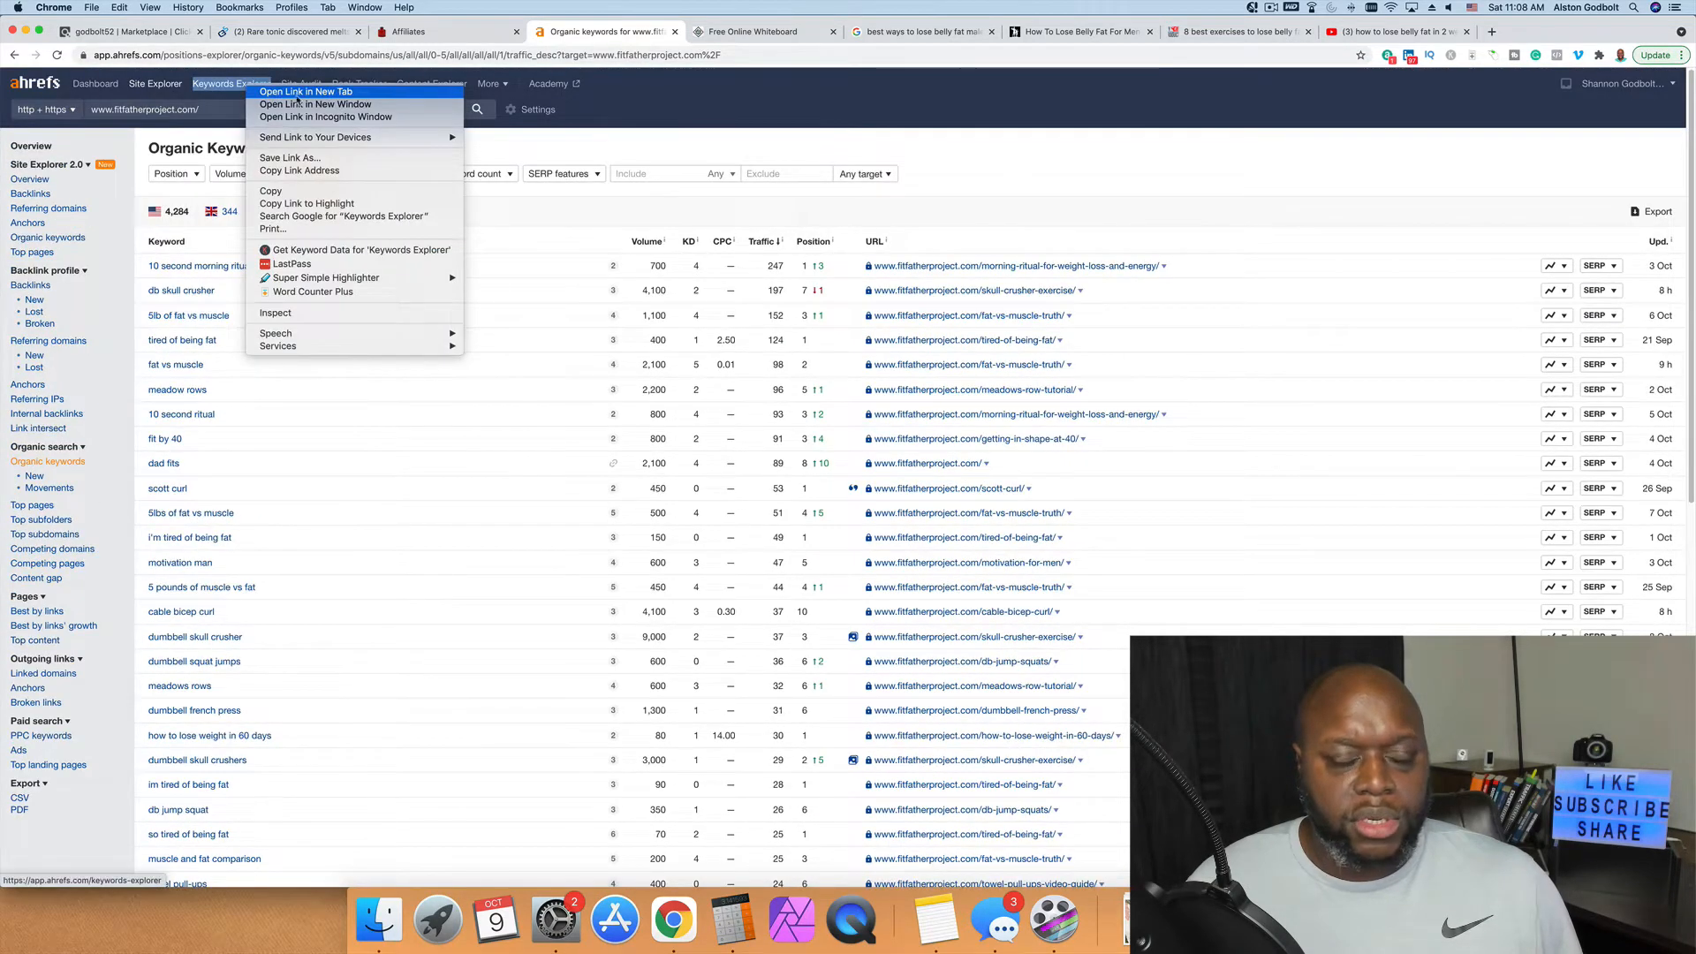
{"action": "left_click", "coordinate": [283, 104]}
{"action": "left_click", "coordinate": [748, 31]}
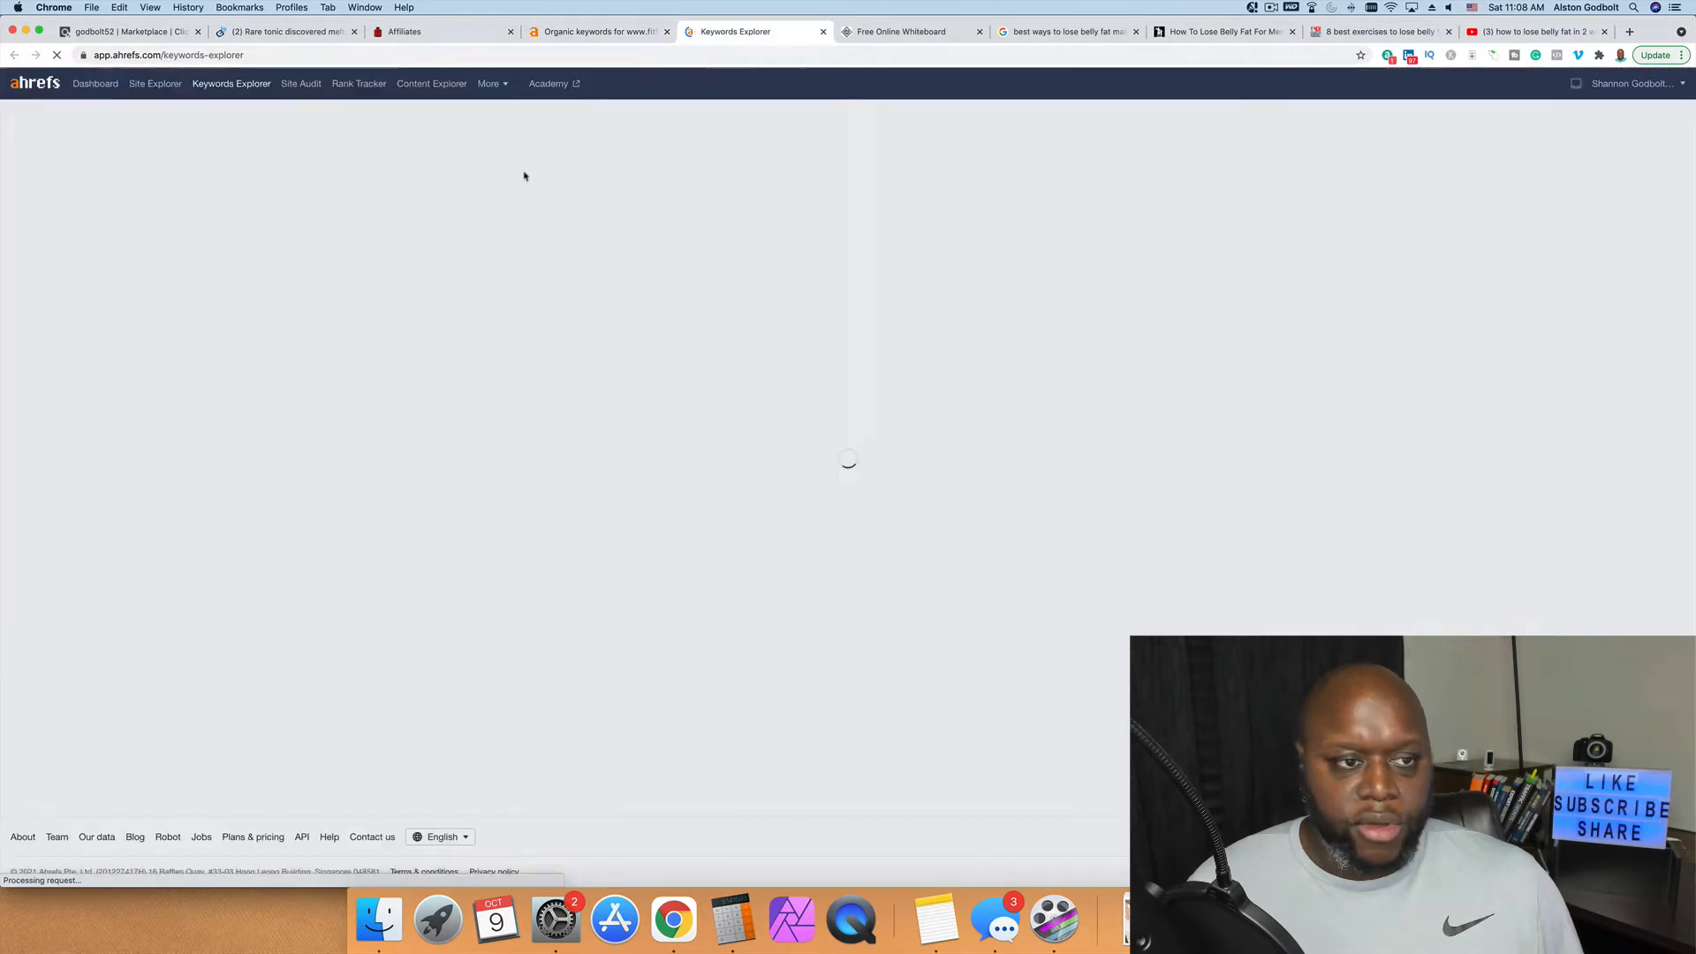
{"action": "type", "text": "fat vs muscle"}
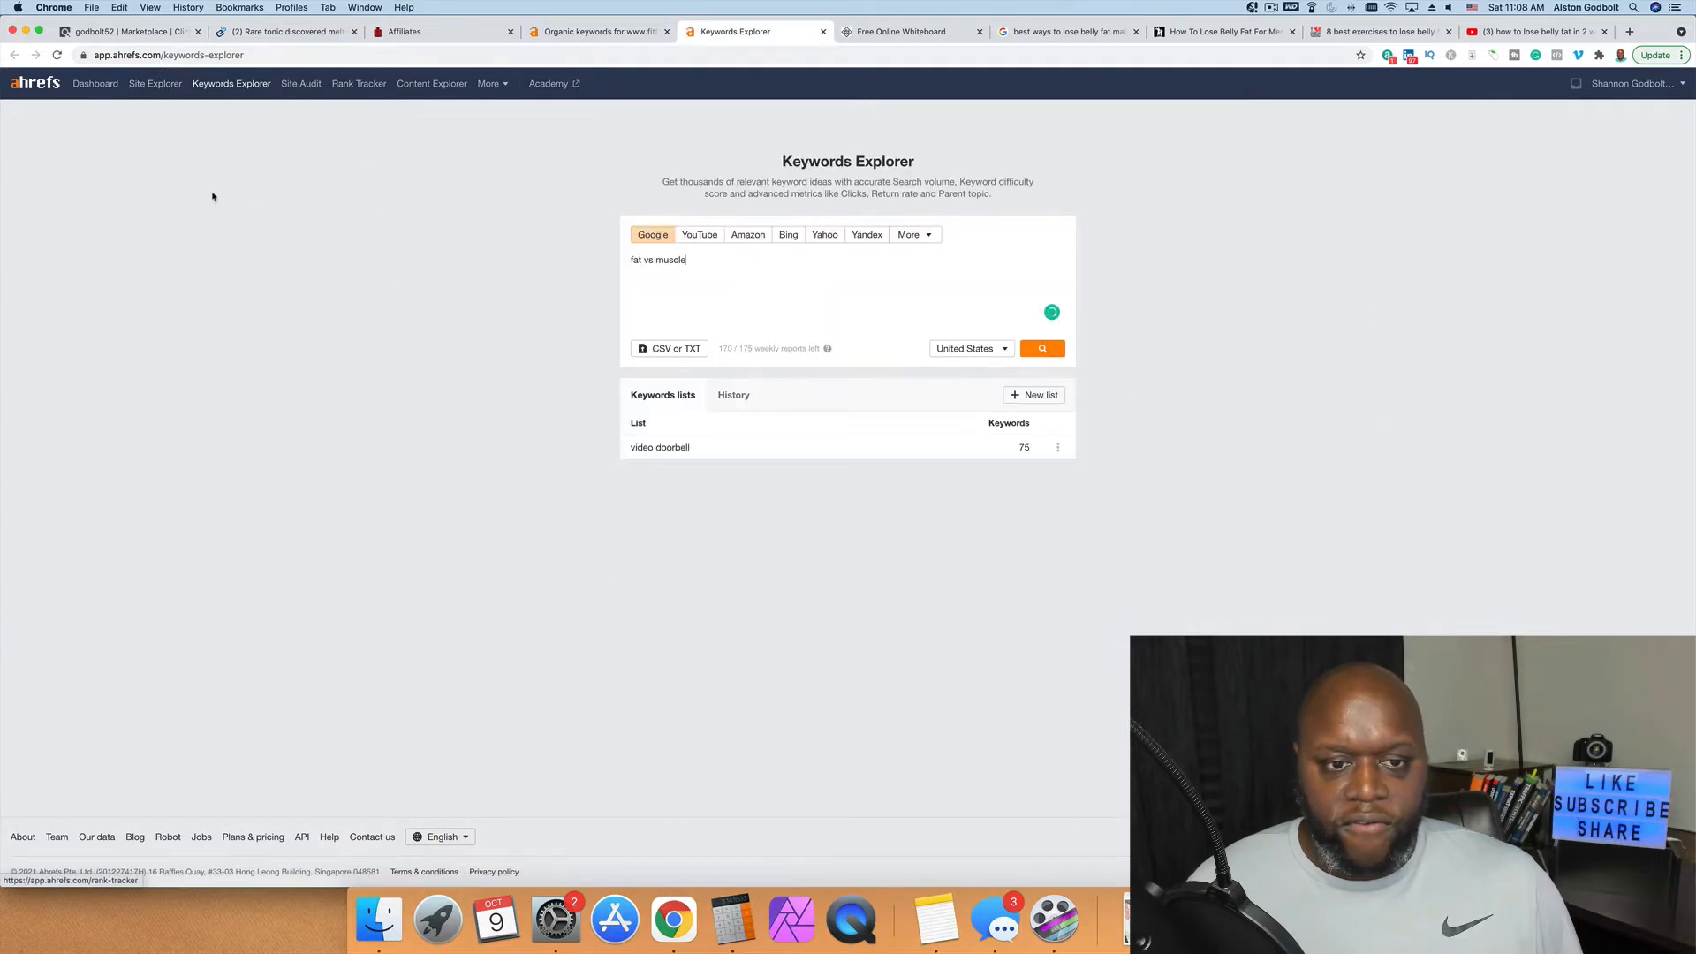
{"action": "left_click", "coordinate": [1039, 351]}
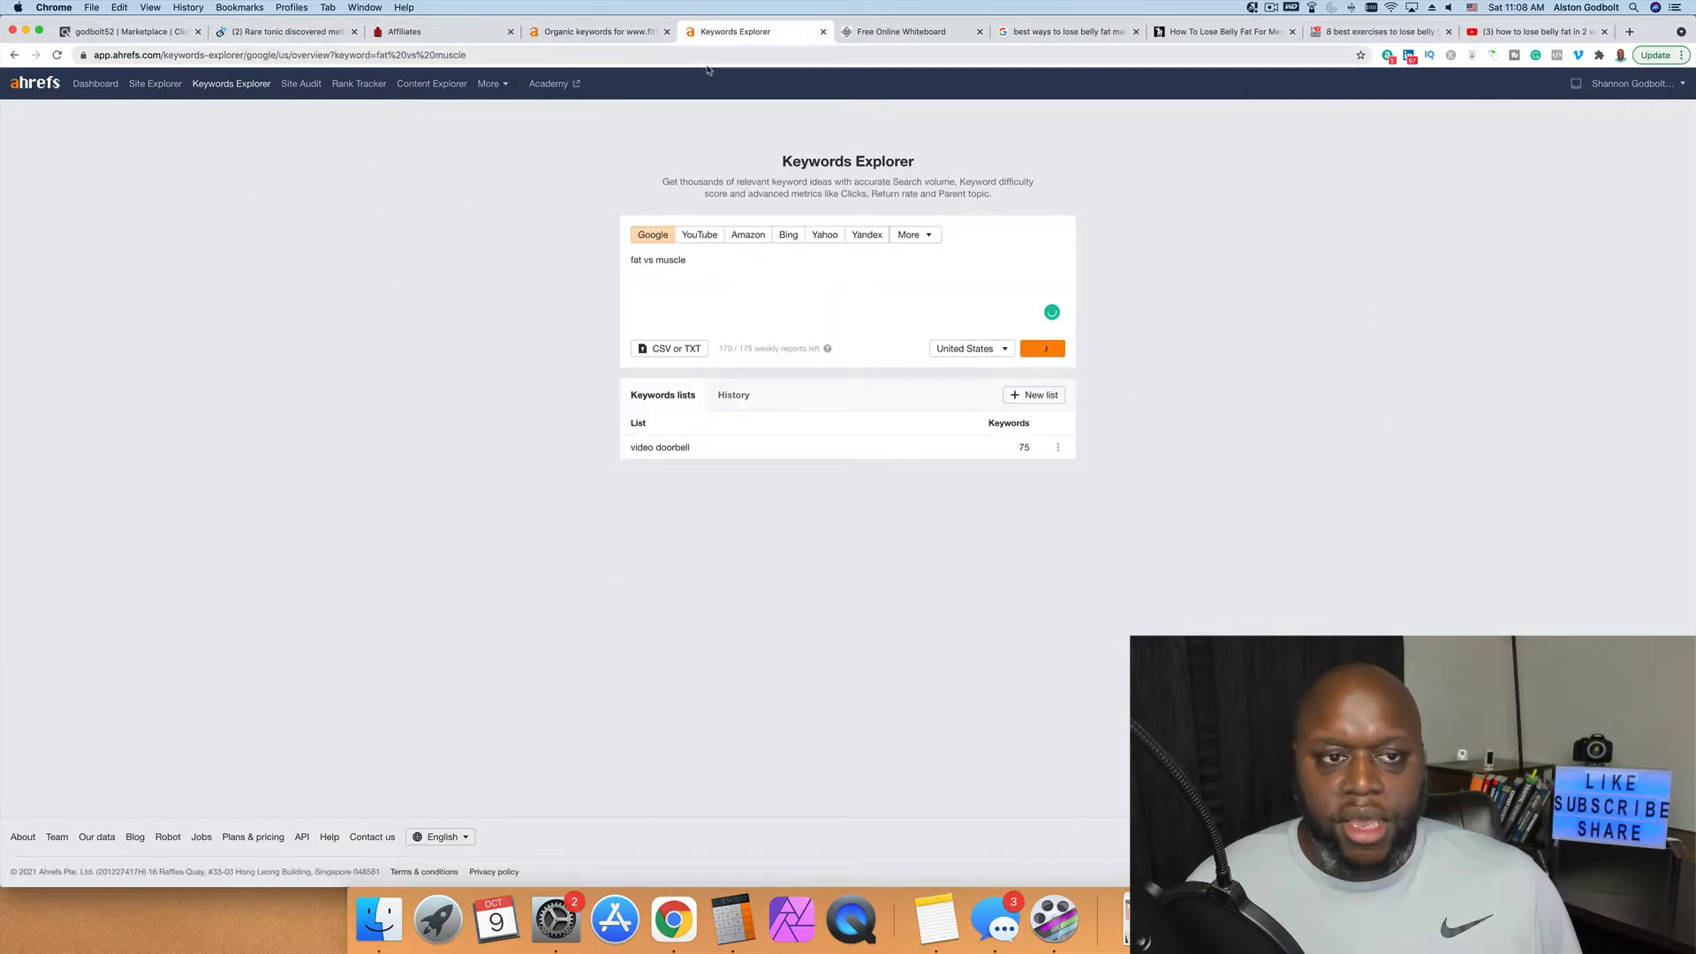
Step: Return to the fitfatherproject.com Organic Keywords report and examine the low-difficulty keywords through the end of the first page
{"action": "left_click", "coordinate": [601, 32]}
{"action": "scroll", "coordinate": [374, 482], "scroll_direction": "down", "scroll_amount": 2}
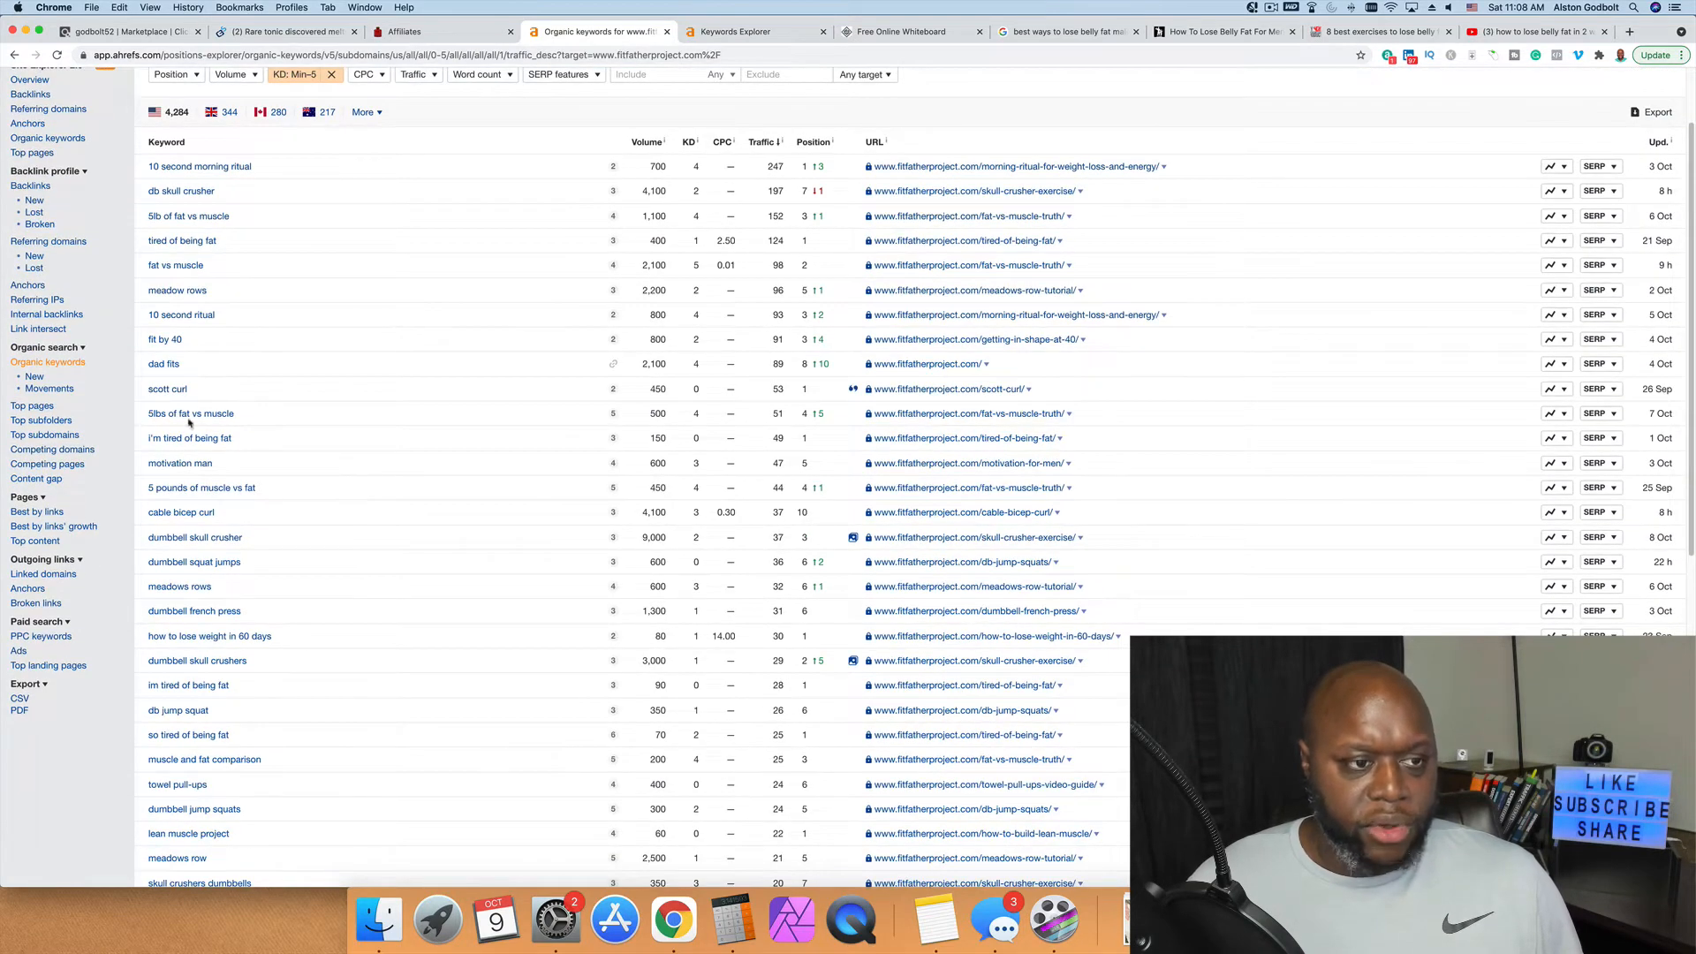
{"action": "scroll", "coordinate": [288, 446], "scroll_direction": "down", "scroll_amount": 3}
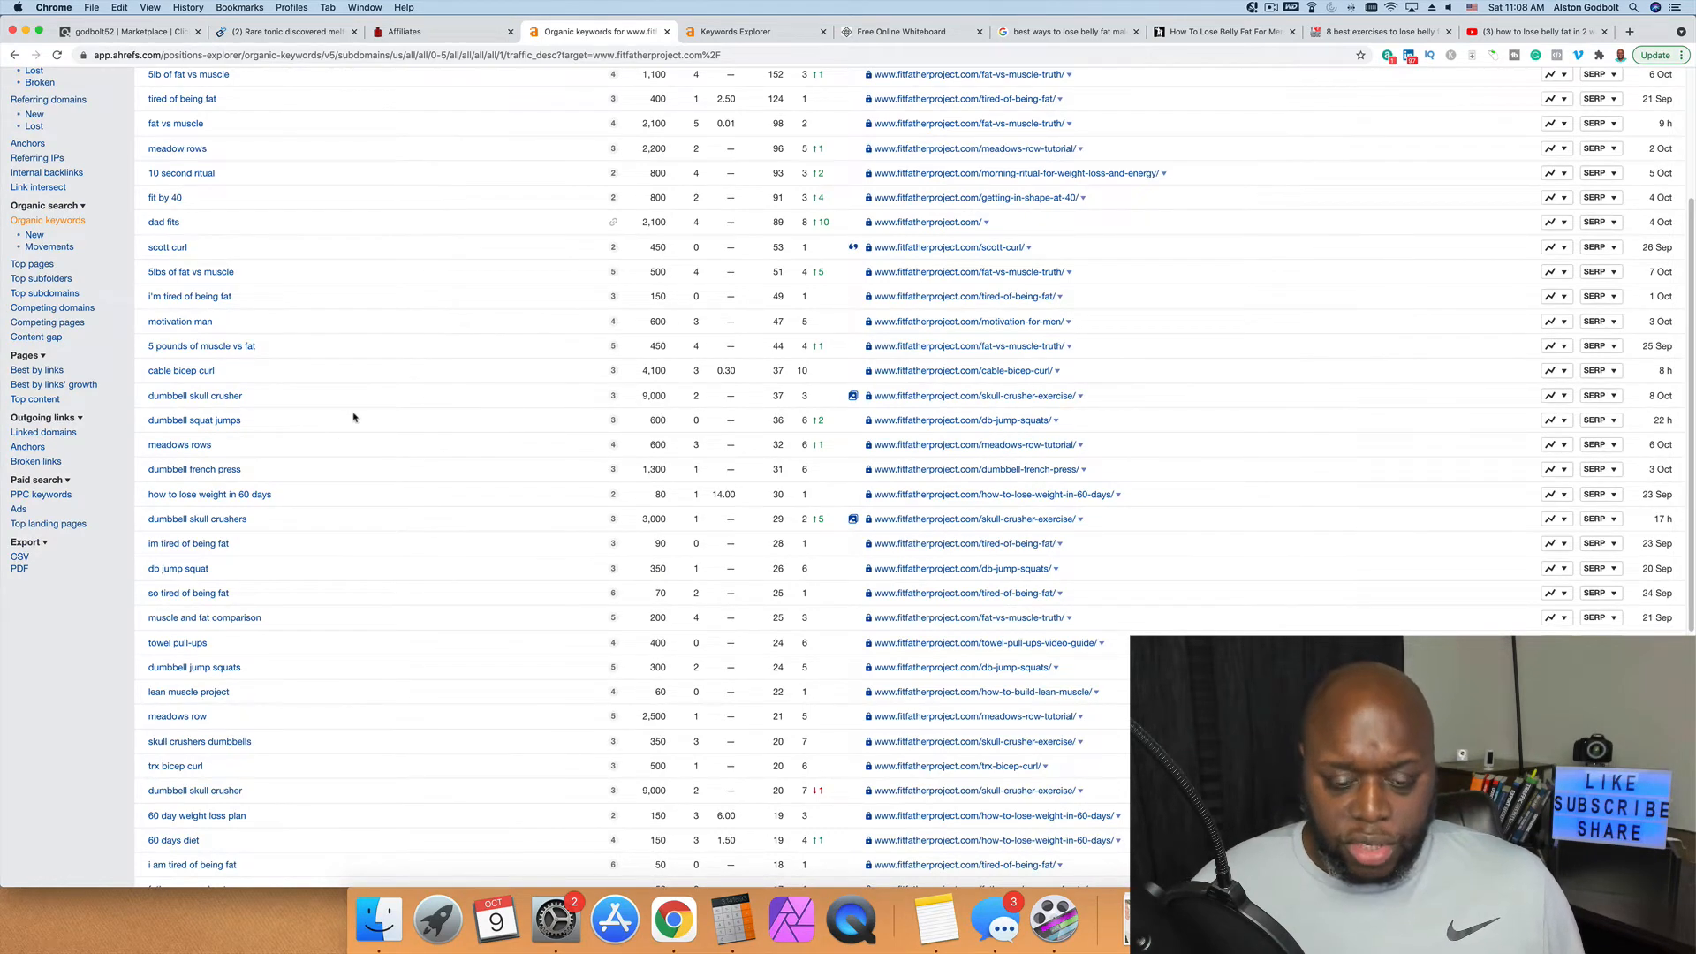
{"action": "scroll", "coordinate": [353, 418], "scroll_direction": "down", "scroll_amount": 8}
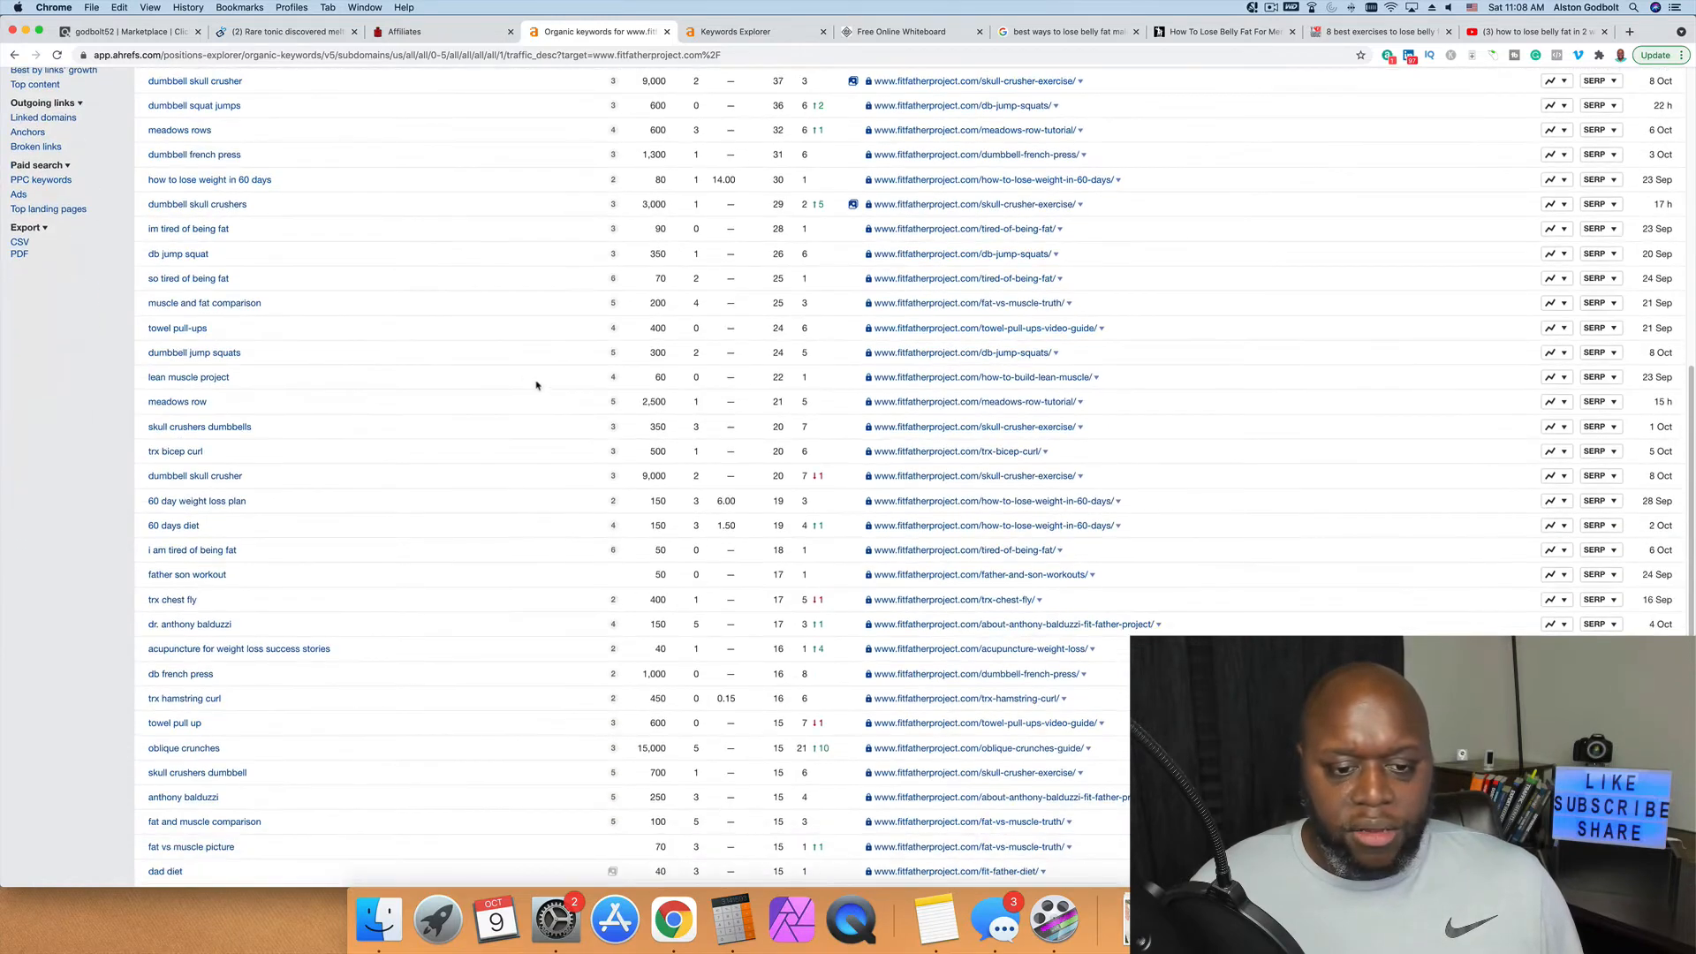
{"action": "scroll", "coordinate": [536, 385], "scroll_direction": "up", "scroll_amount": 10}
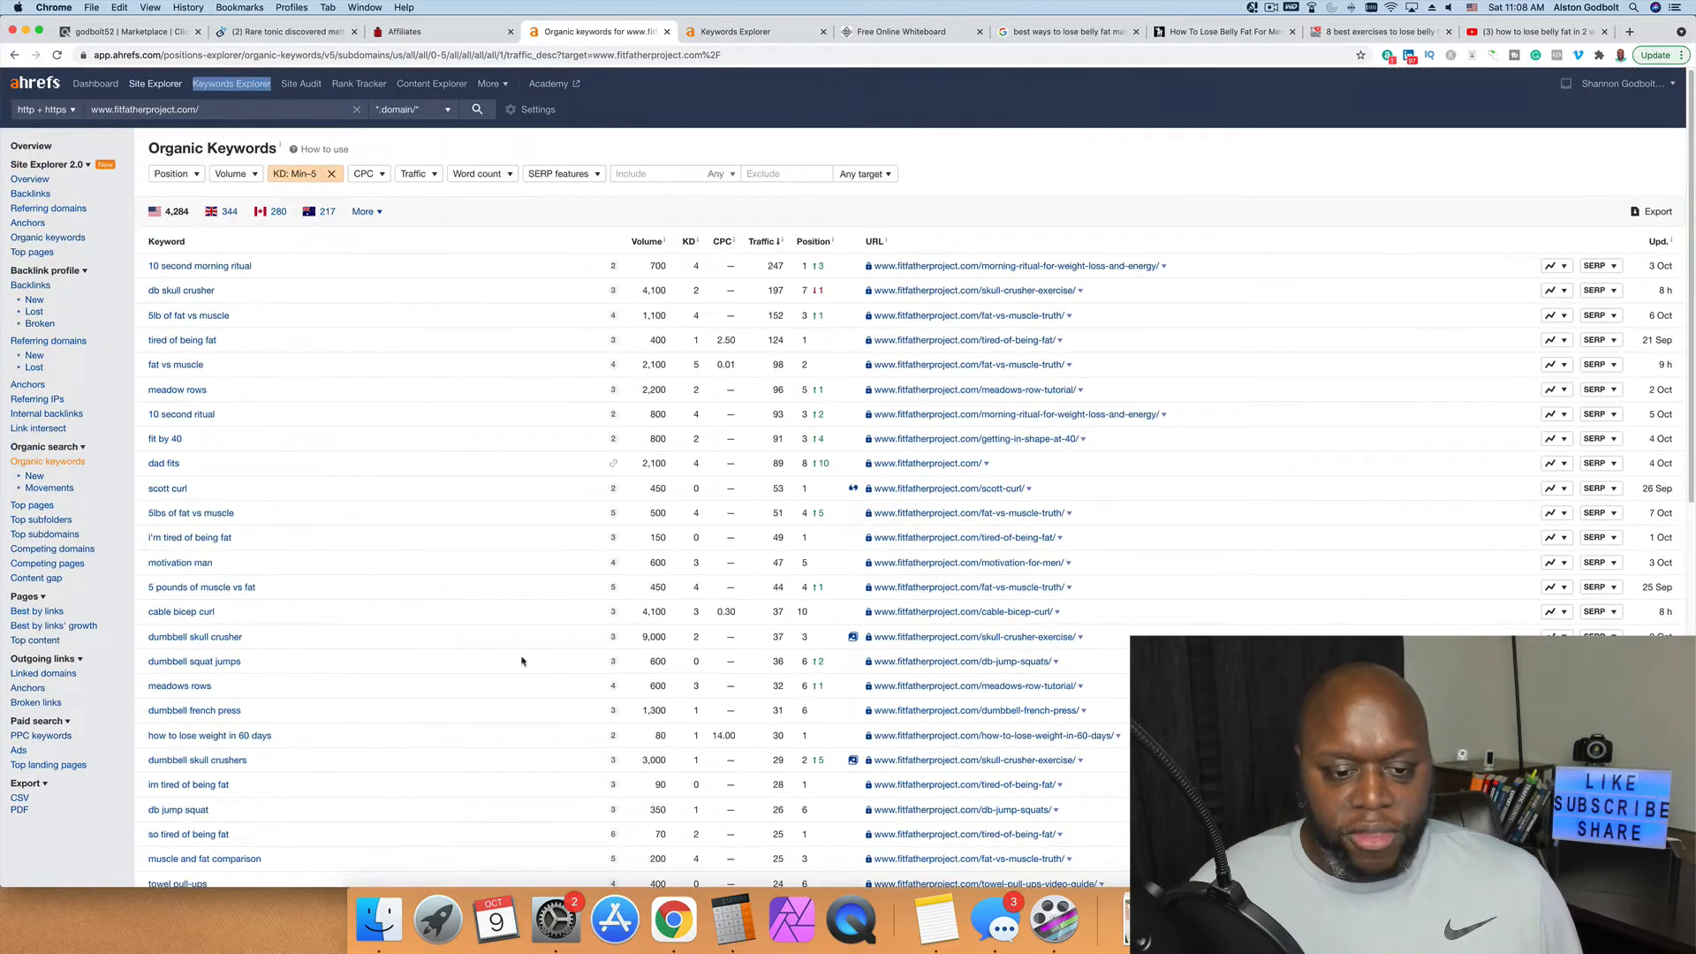
{"action": "scroll", "coordinate": [521, 661], "scroll_direction": "down", "scroll_amount": 12}
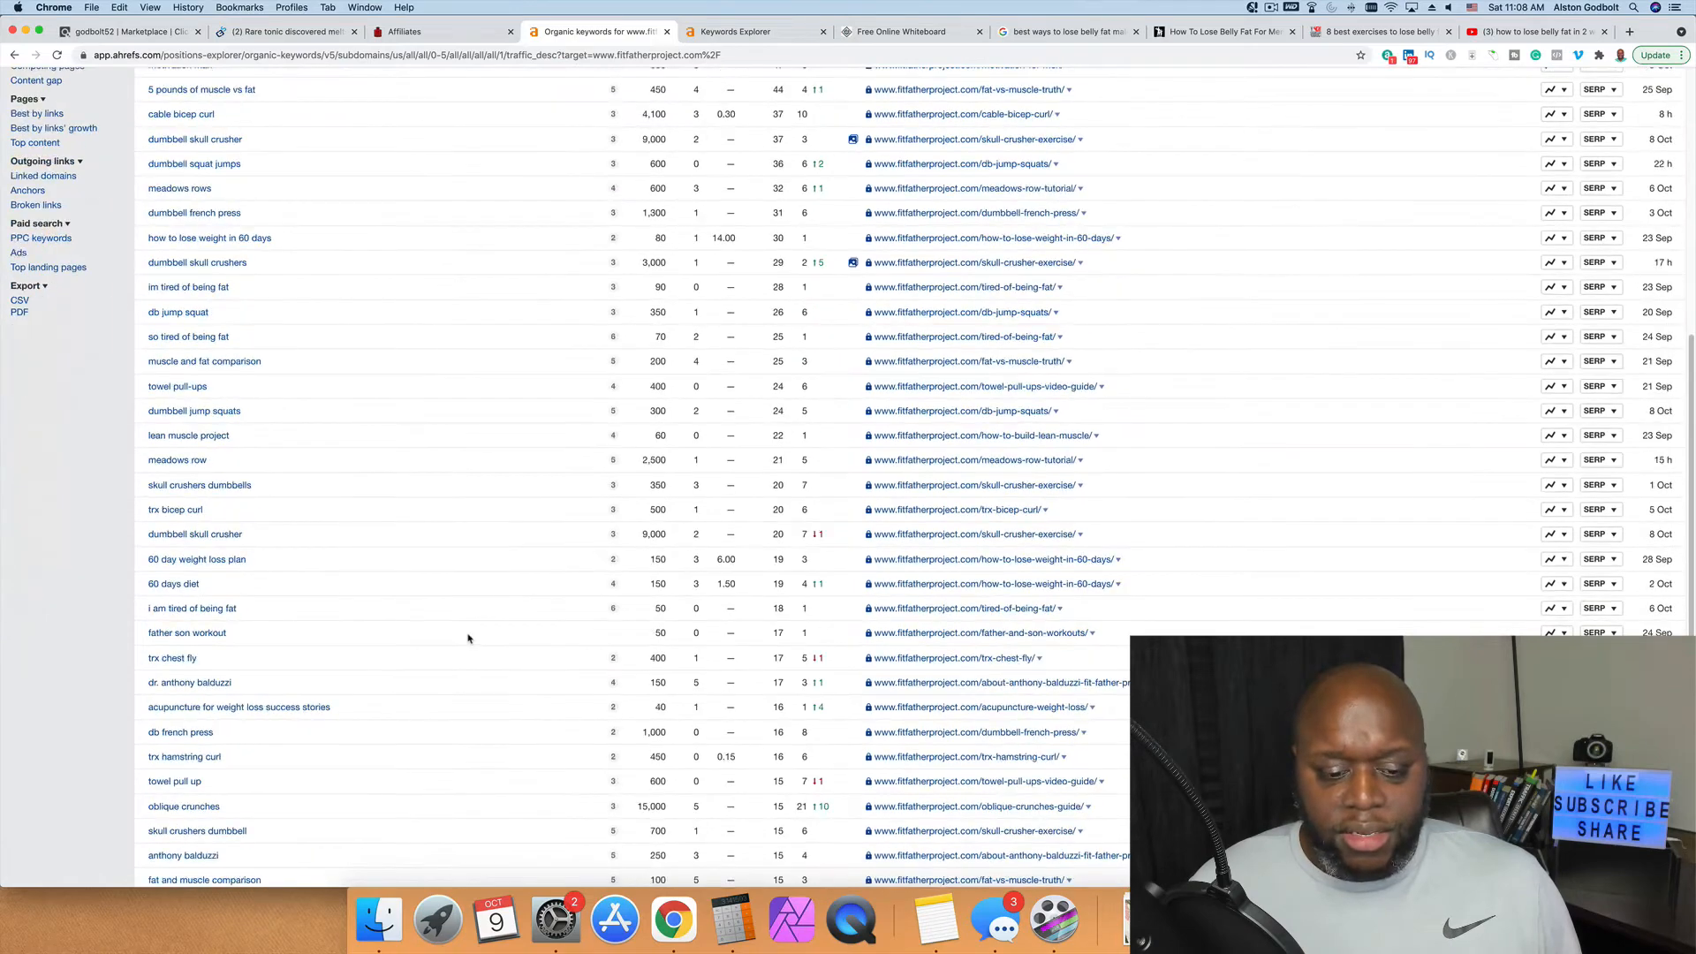
{"action": "scroll", "coordinate": [469, 638], "scroll_direction": "down", "scroll_amount": 5}
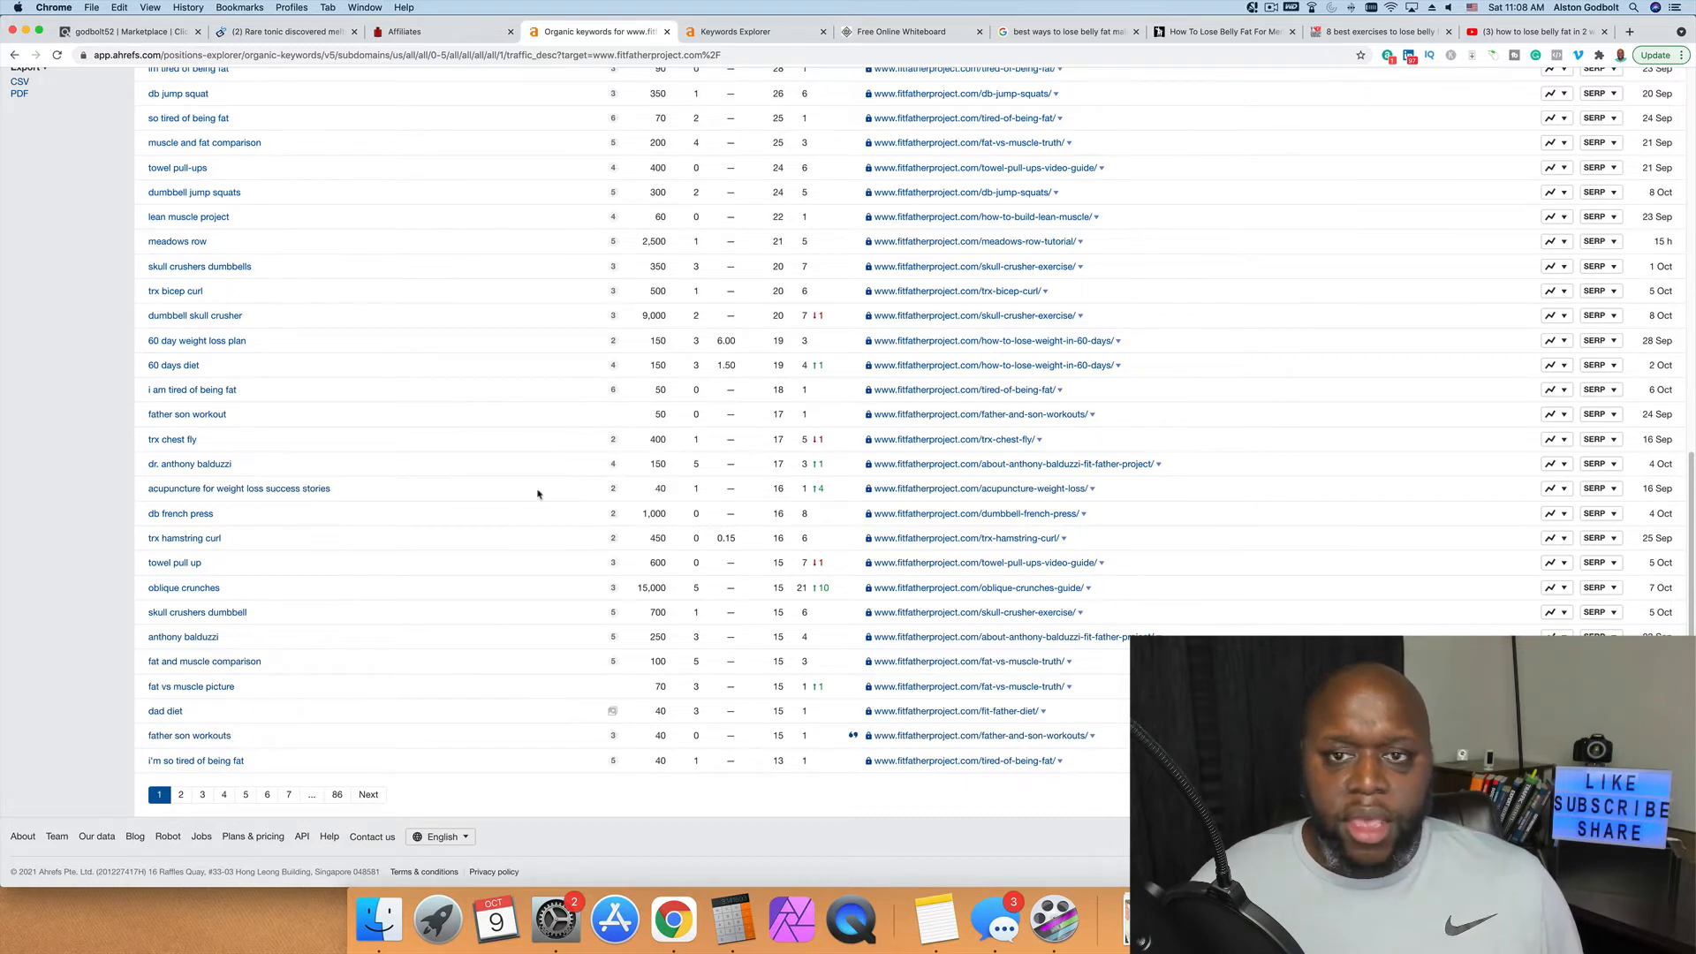
Step: Load the Matching terms report for "fat vs muscle" in Keywords Explorer and look over the keyword ideas
{"action": "left_click", "coordinate": [709, 34]}
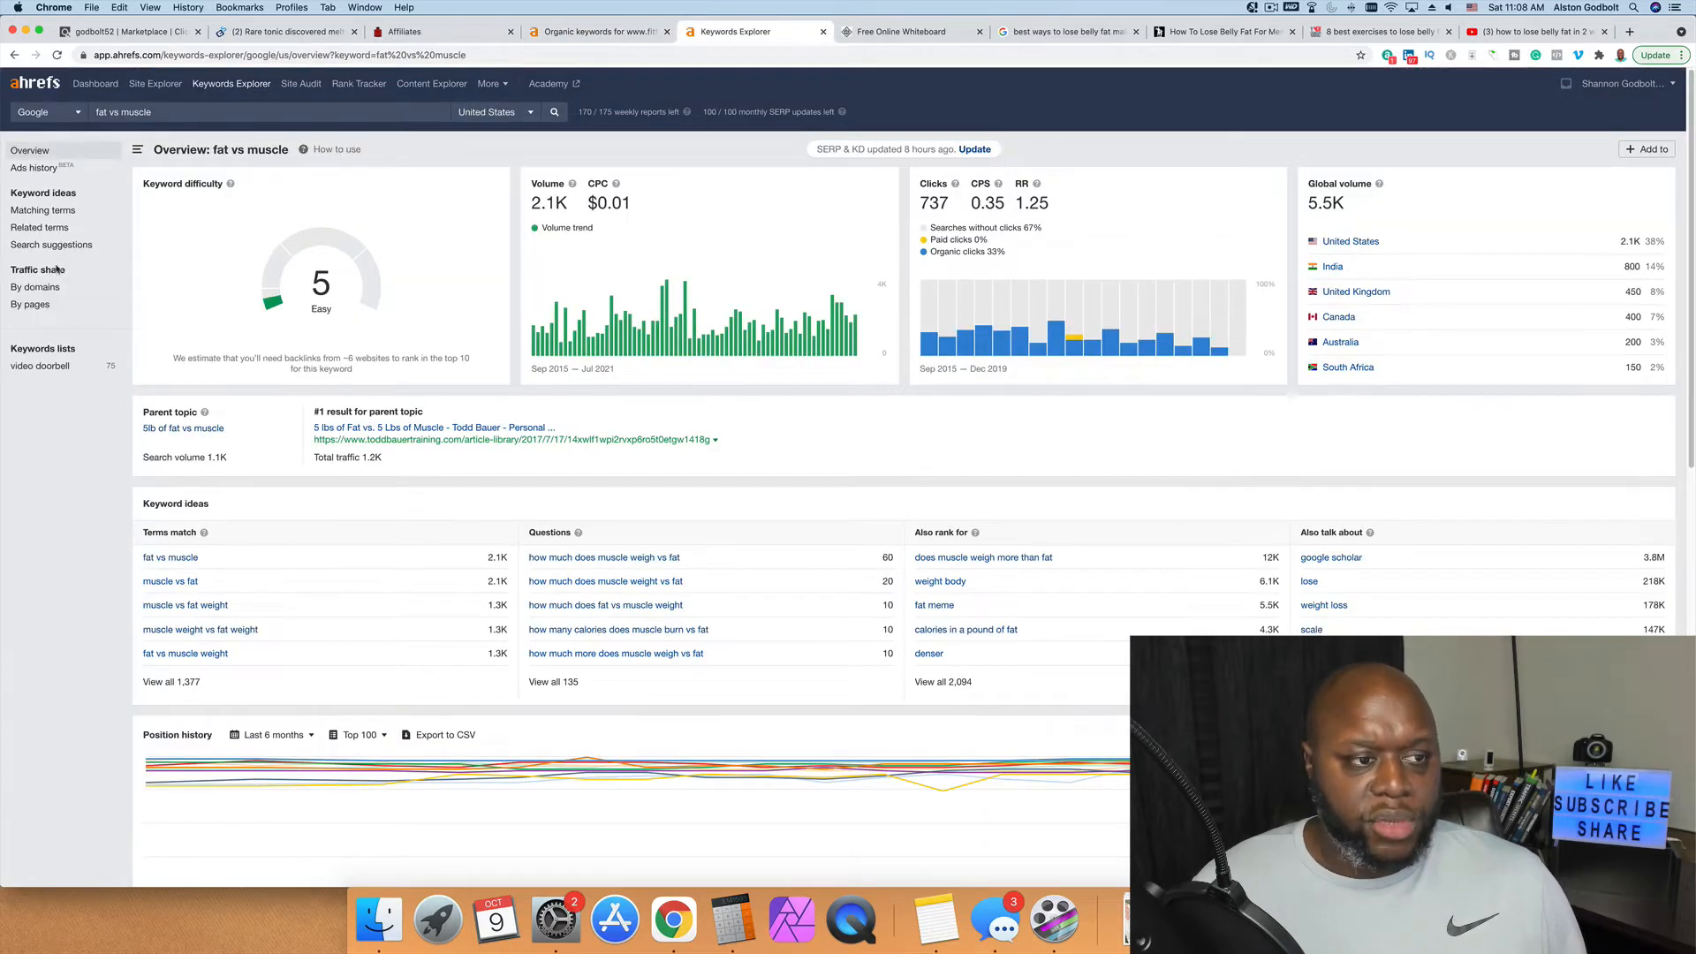
{"action": "left_click", "coordinate": [38, 211]}
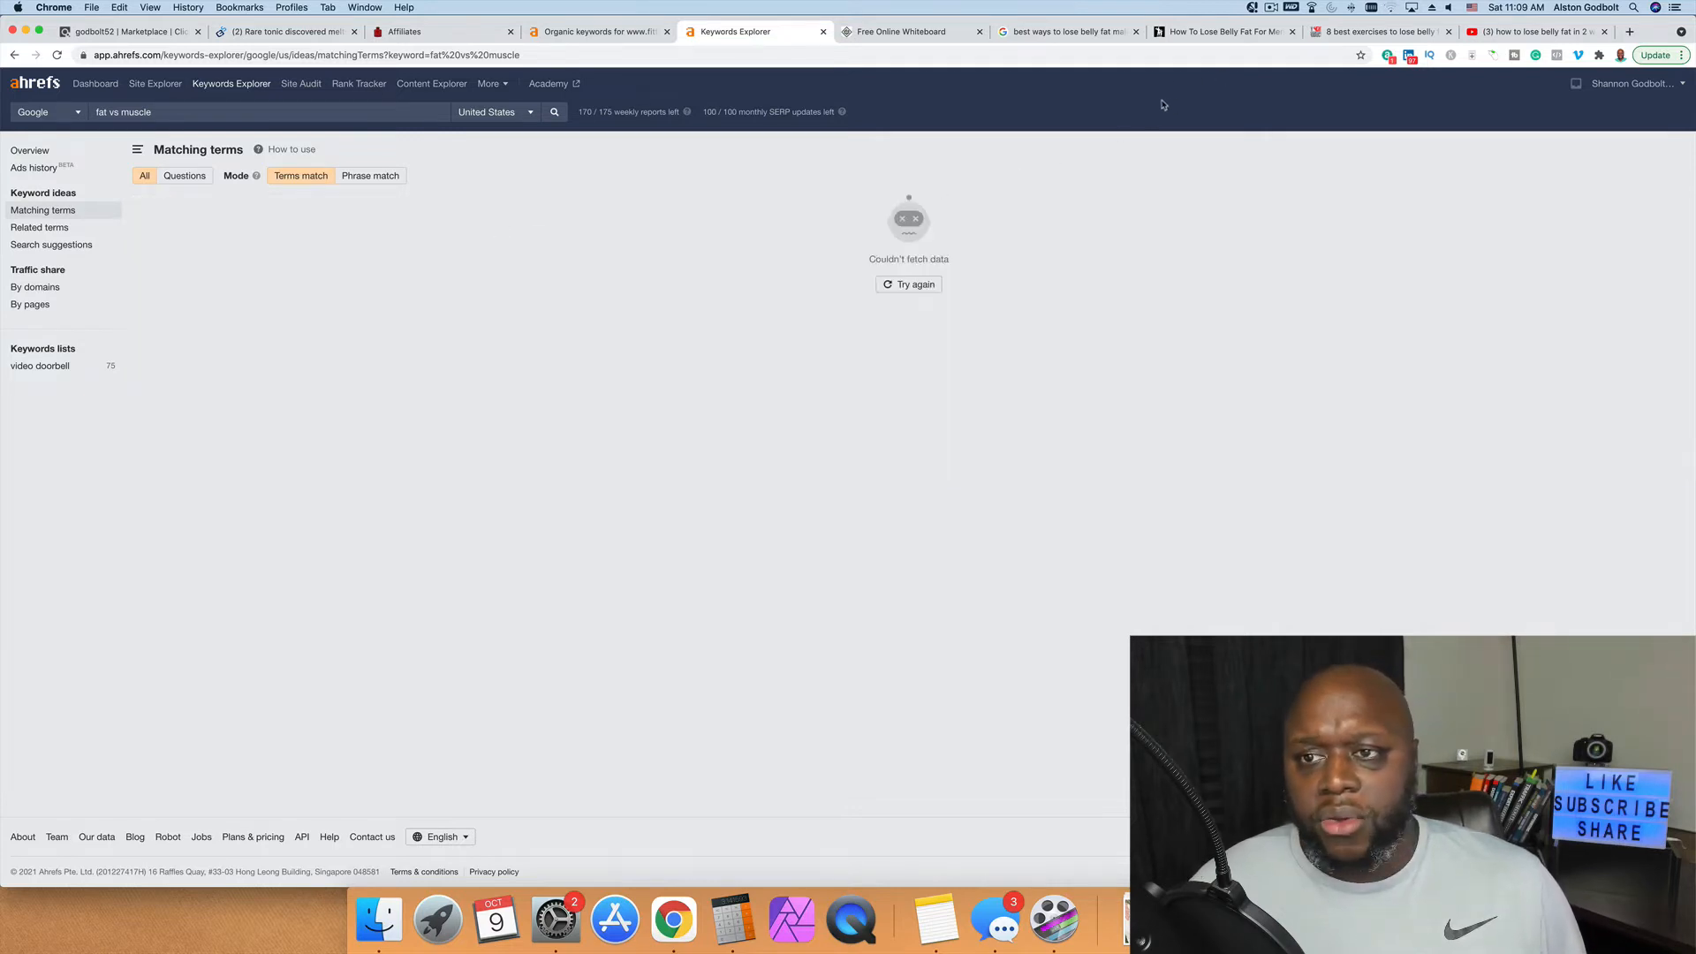
{"action": "left_click", "coordinate": [926, 292]}
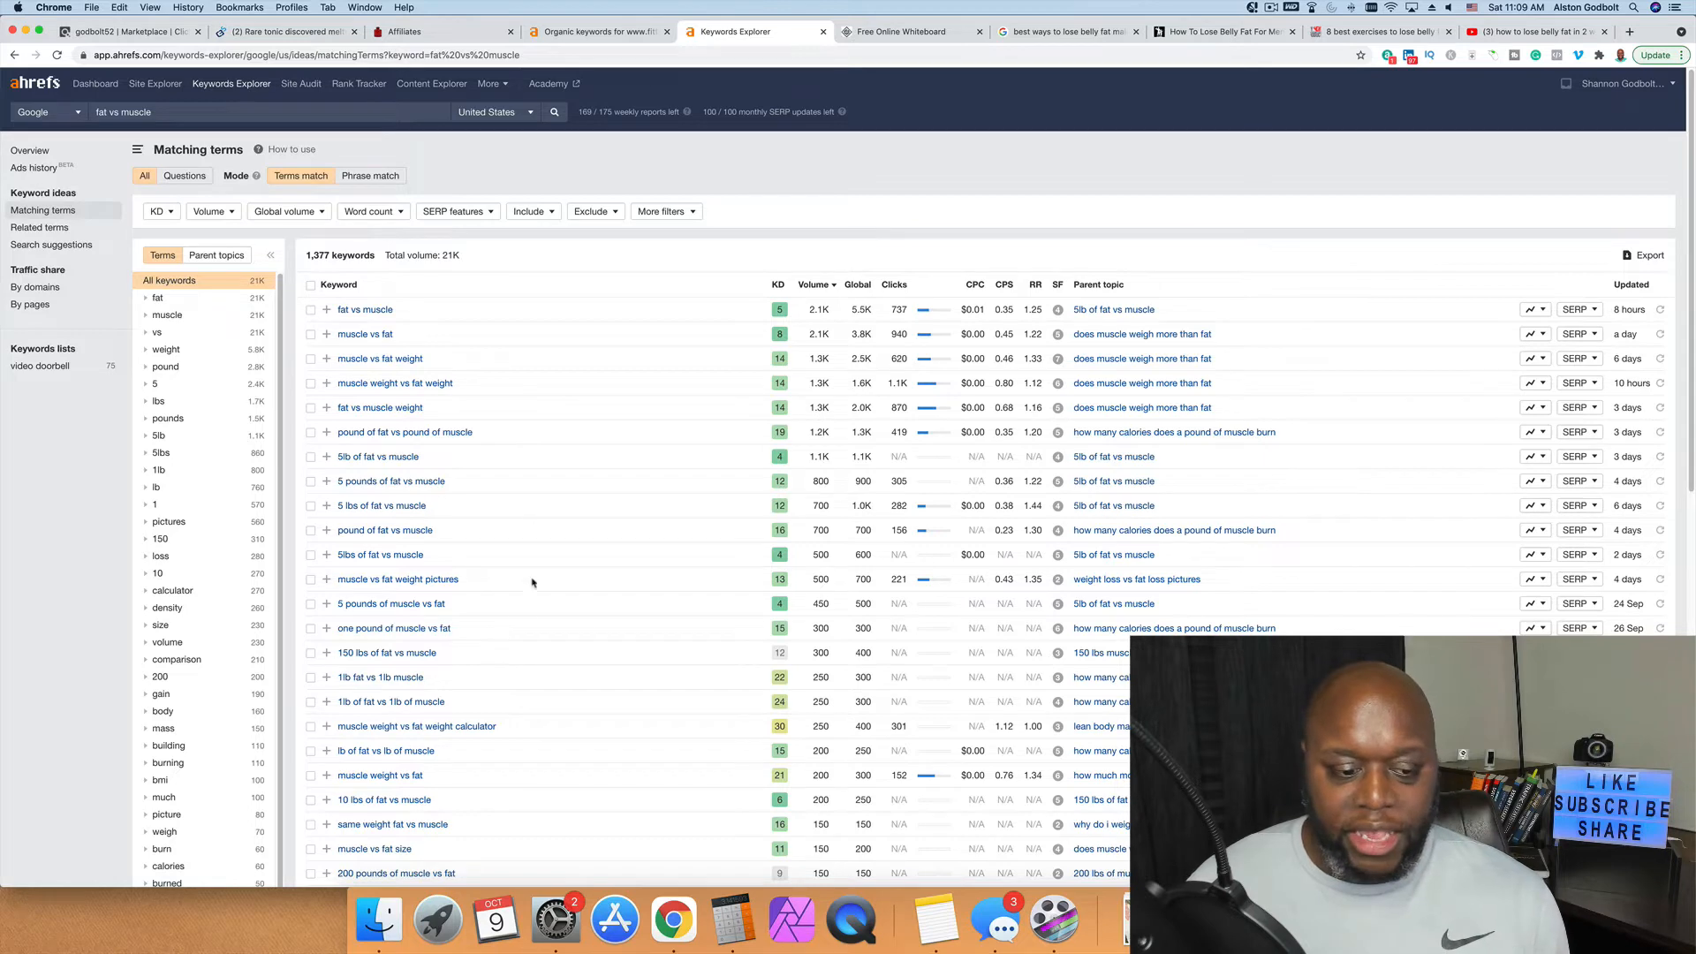
{"action": "scroll", "coordinate": [535, 641], "scroll_direction": "down", "scroll_amount": 3}
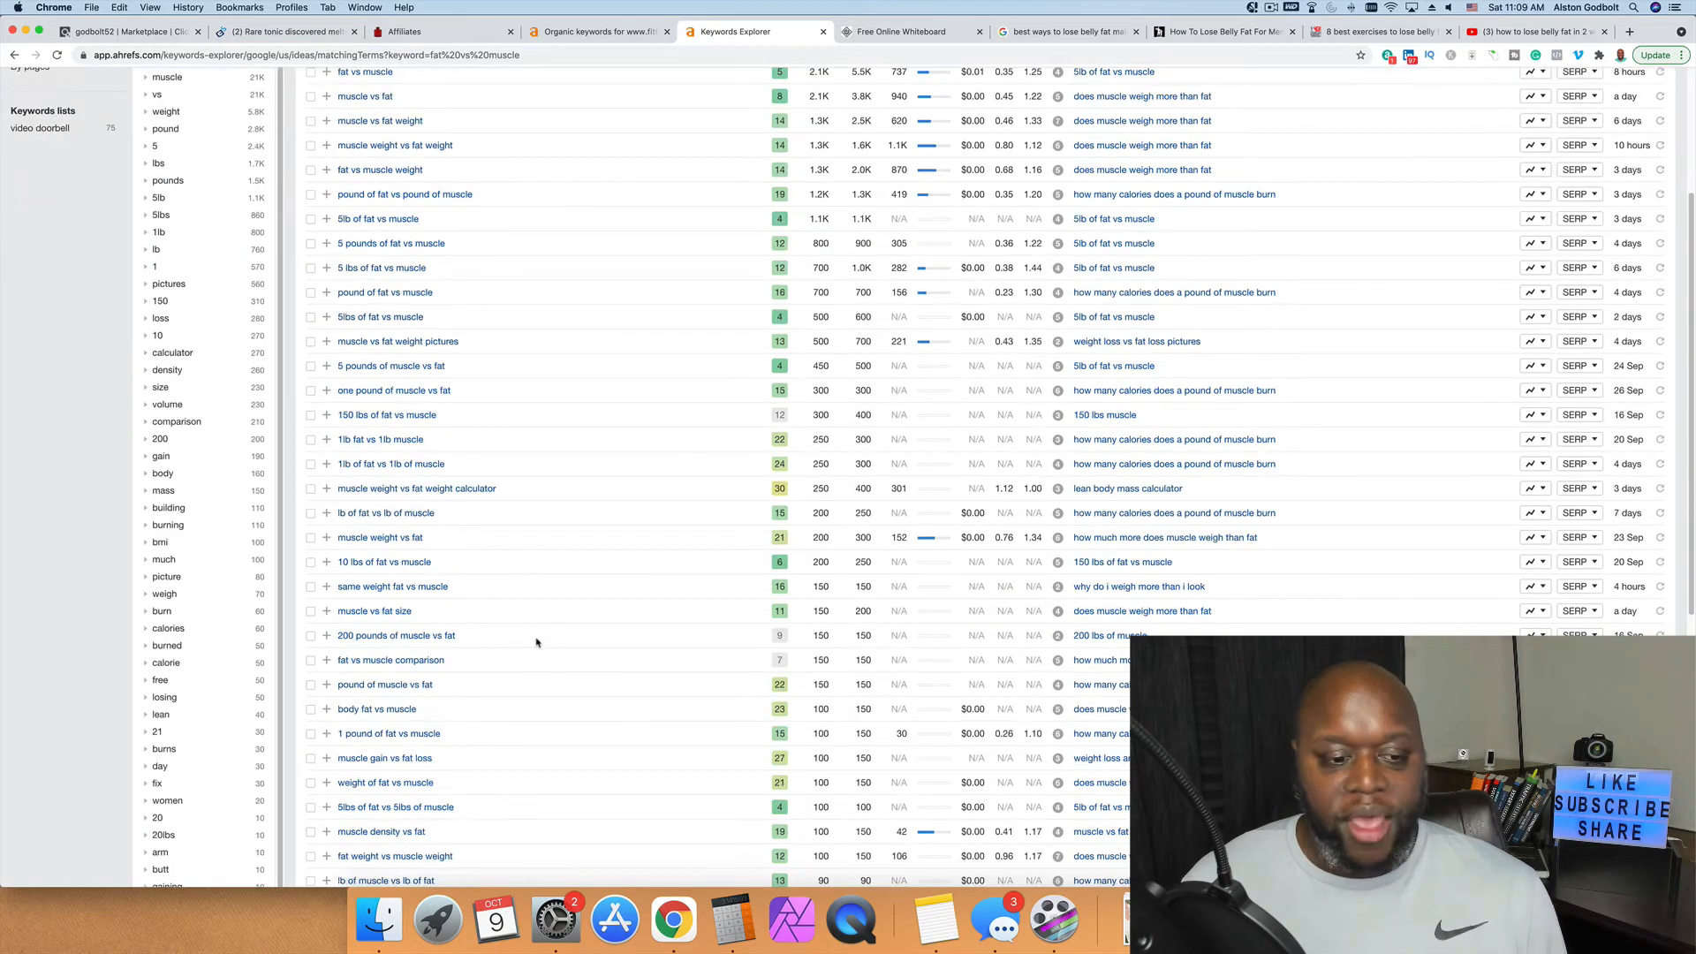
{"action": "scroll", "coordinate": [536, 642], "scroll_direction": "up", "scroll_amount": 3}
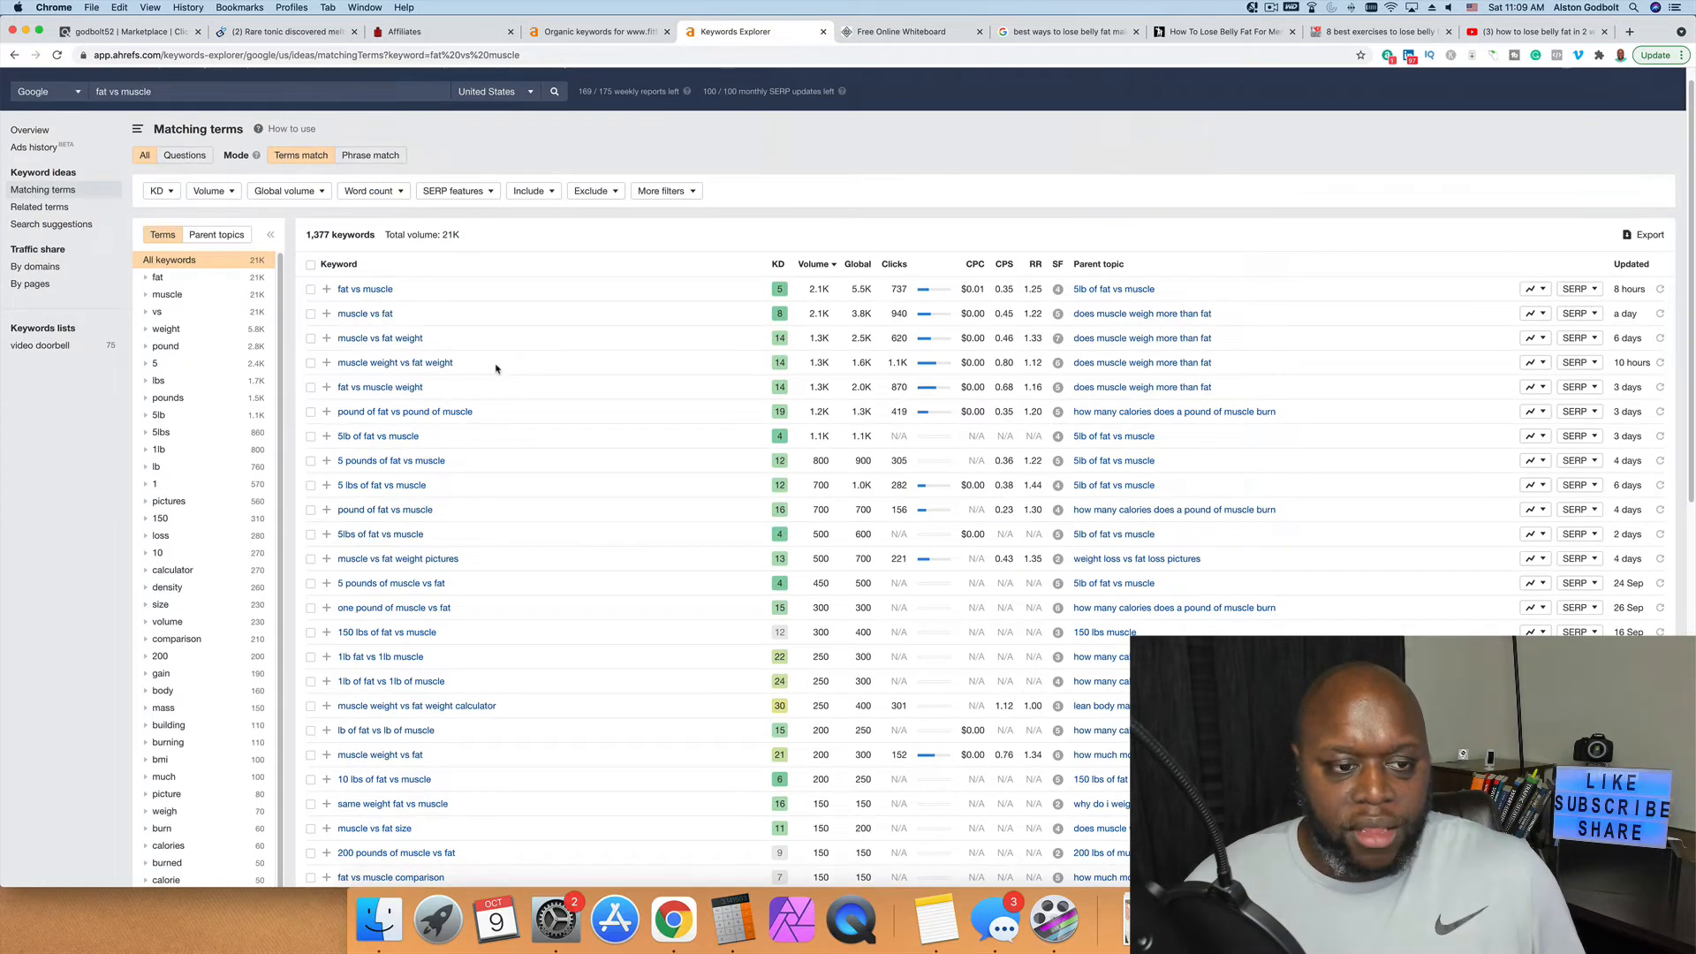
Step: Copy the keyword "muscle weight vs fat weight" from the matching terms and search Google for it in a new tab
{"action": "left_click_drag", "start_coordinate": [459, 363], "coordinate": [339, 364]}
{"action": "key", "text": "super+c"}
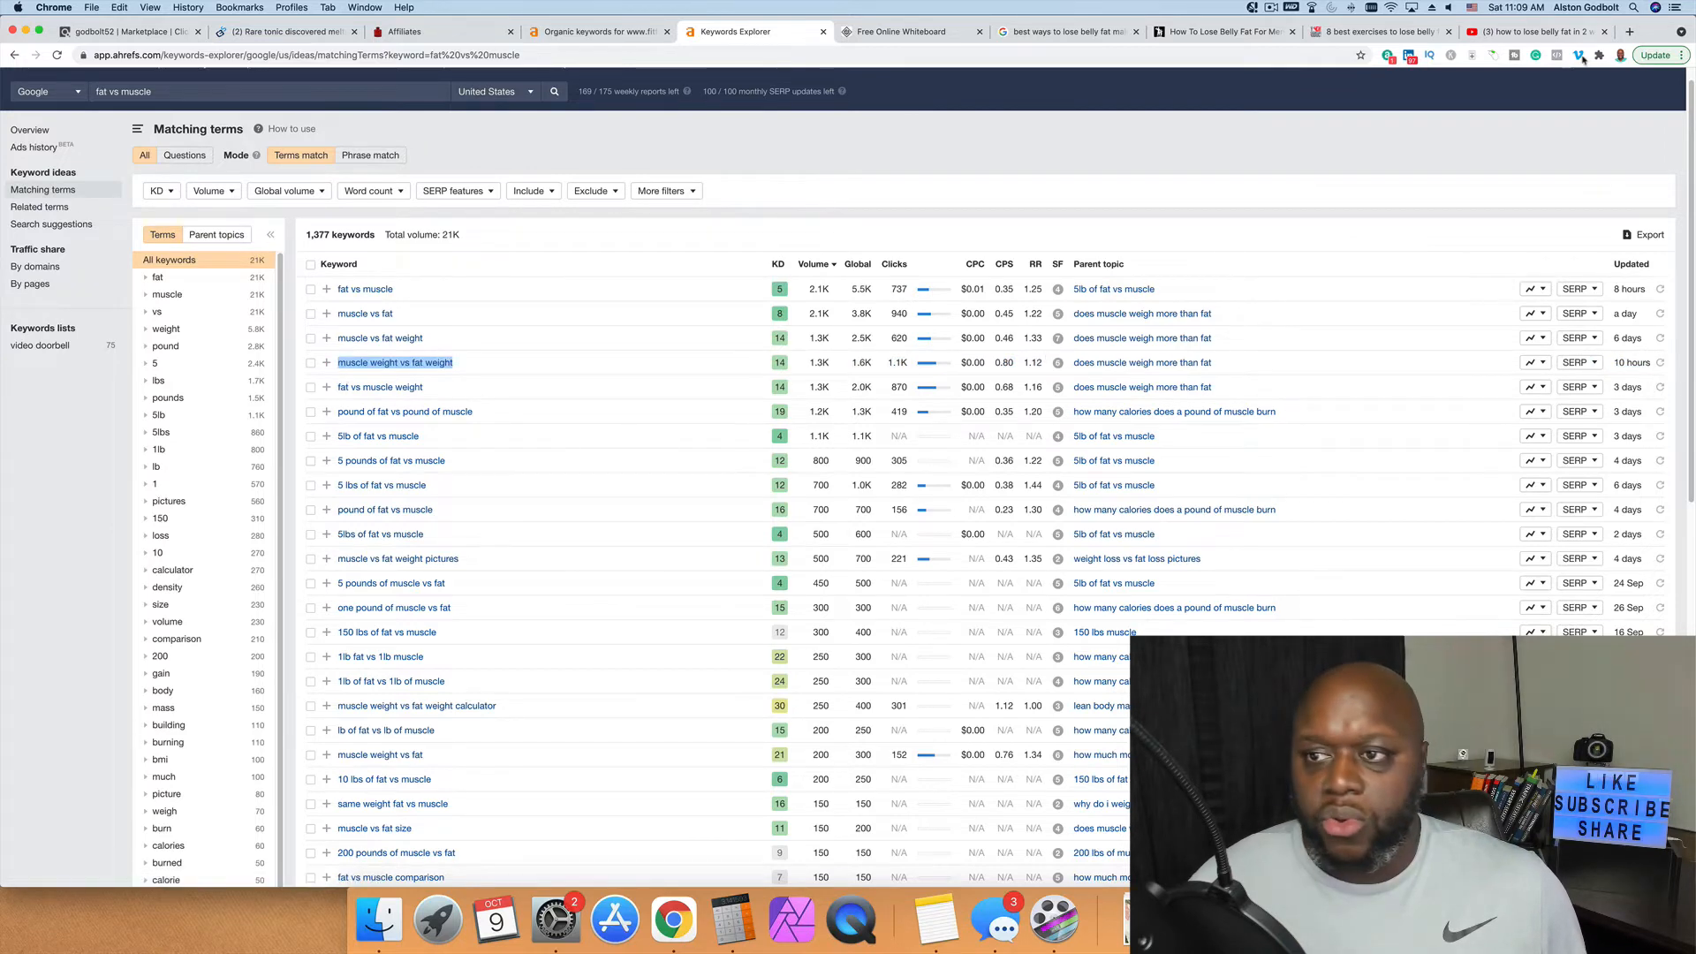
{"action": "left_click", "coordinate": [1630, 32]}
{"action": "key", "text": "super+v"}
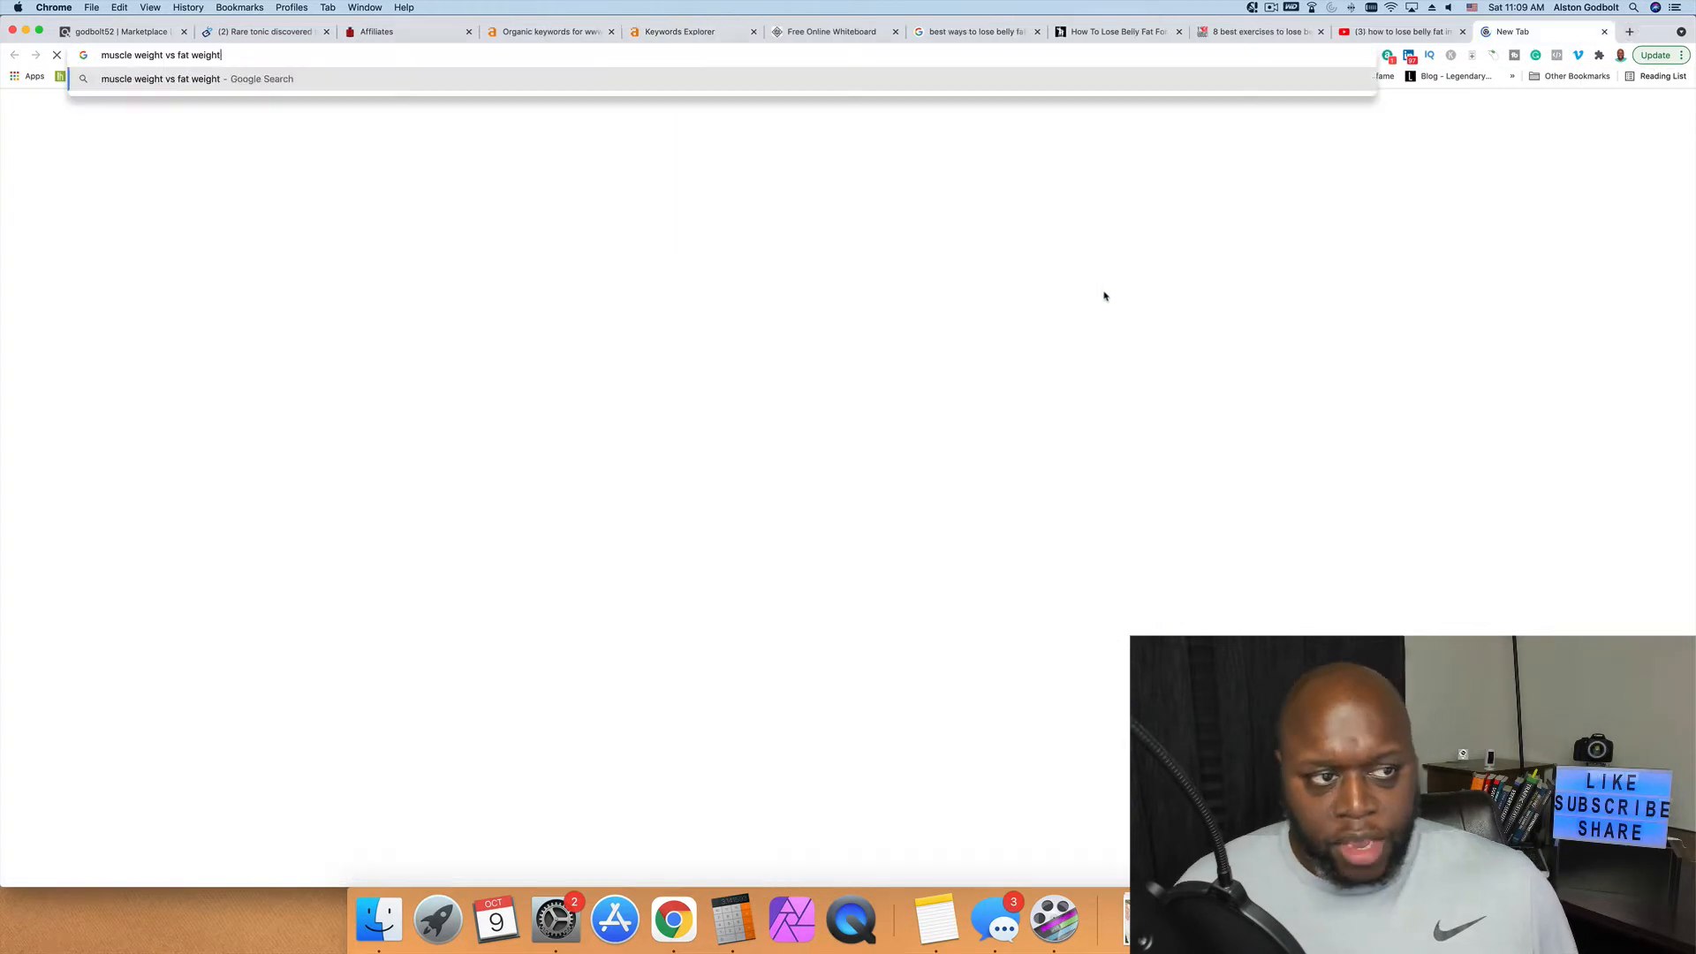
{"action": "key", "text": "Return"}
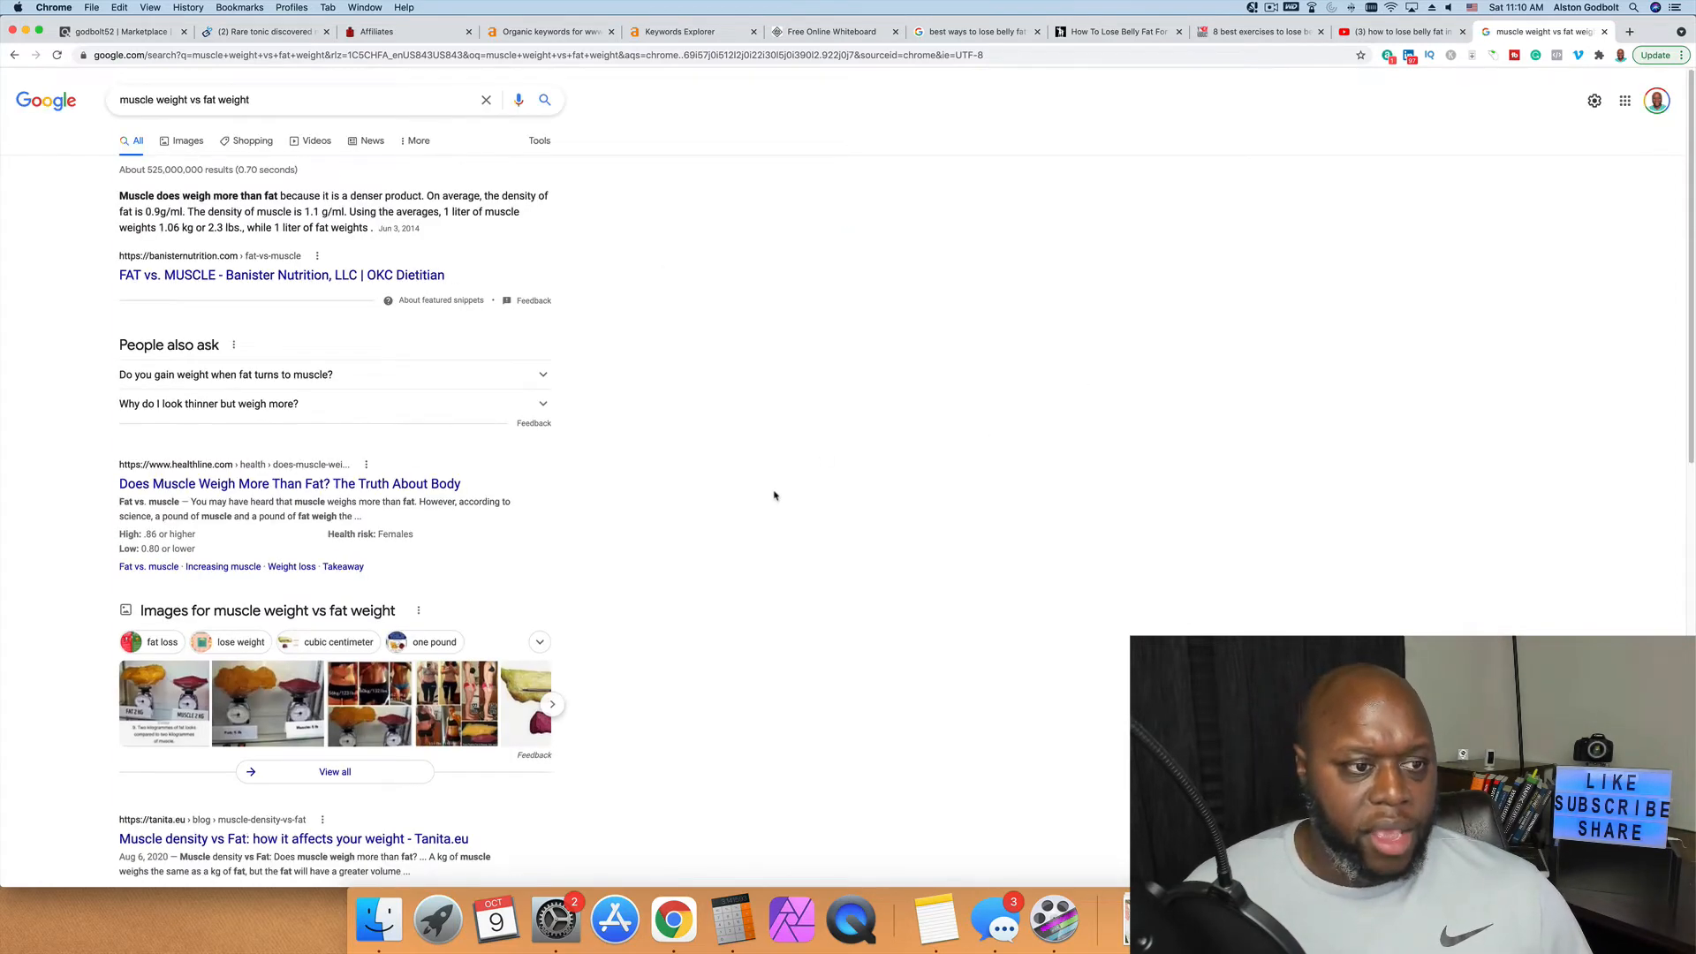
Step: Open the Banister Nutrition "FAT vs. MUSCLE" result and the 8fit "Muscle Weight vs. Fat Weight" result in separate tabs
{"action": "right_click", "coordinate": [232, 275]}
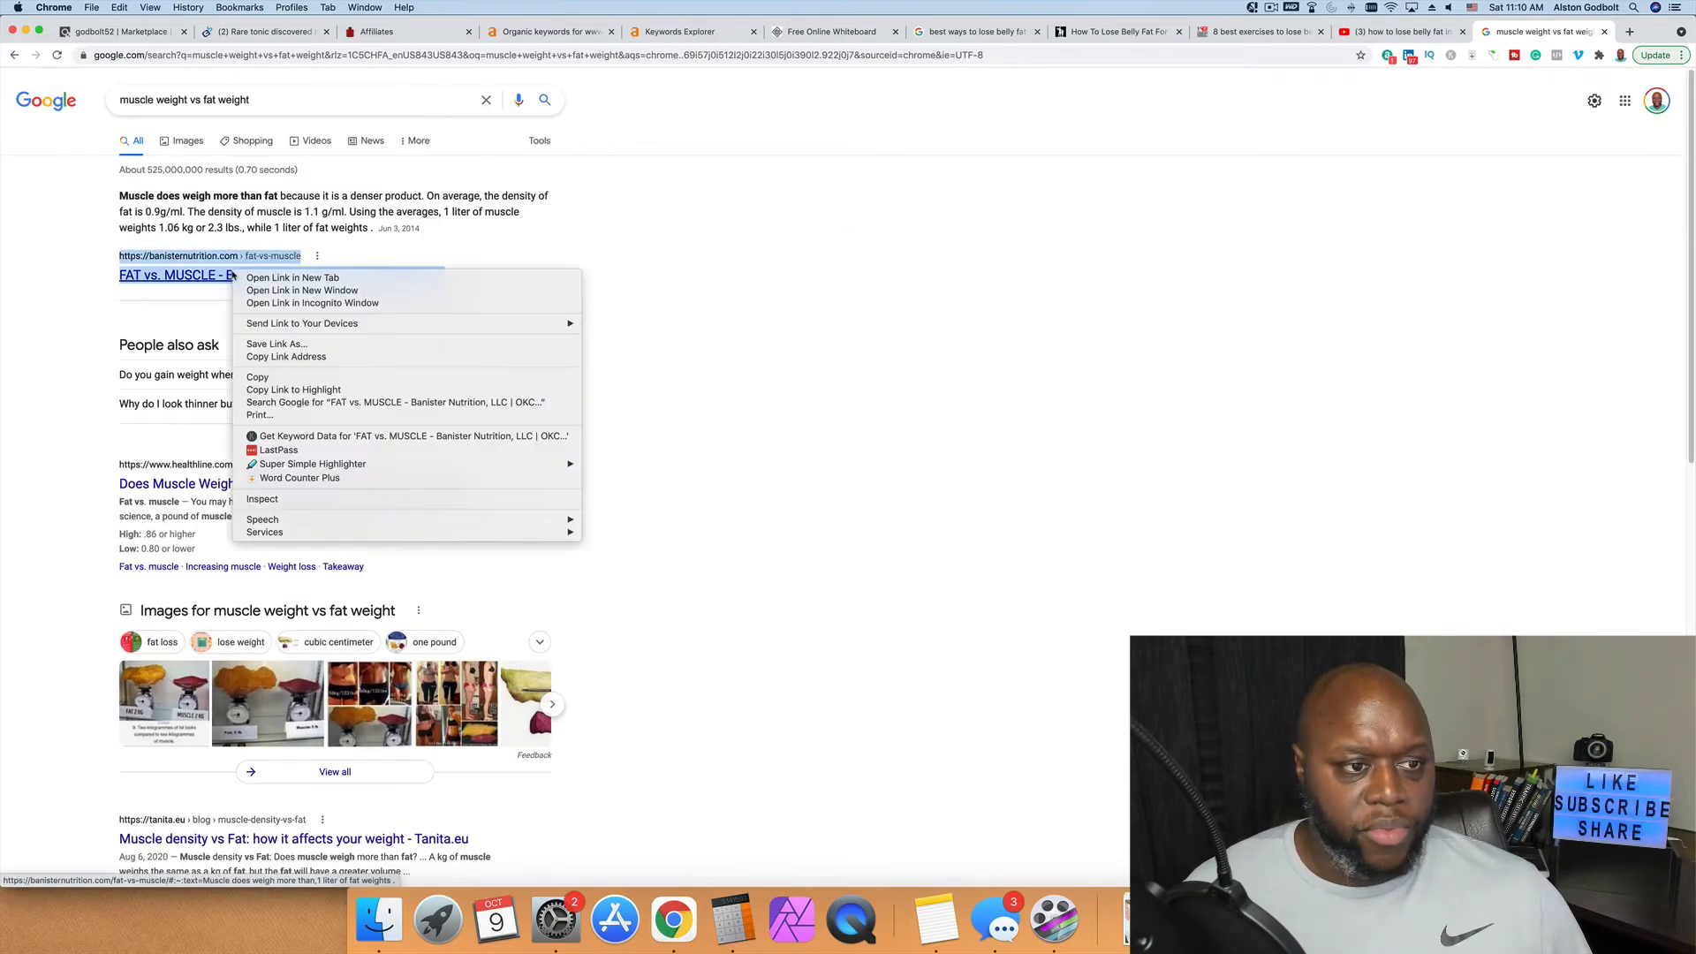
{"action": "left_click", "coordinate": [555, 487]}
{"action": "scroll", "coordinate": [583, 512], "scroll_direction": "down", "scroll_amount": 5}
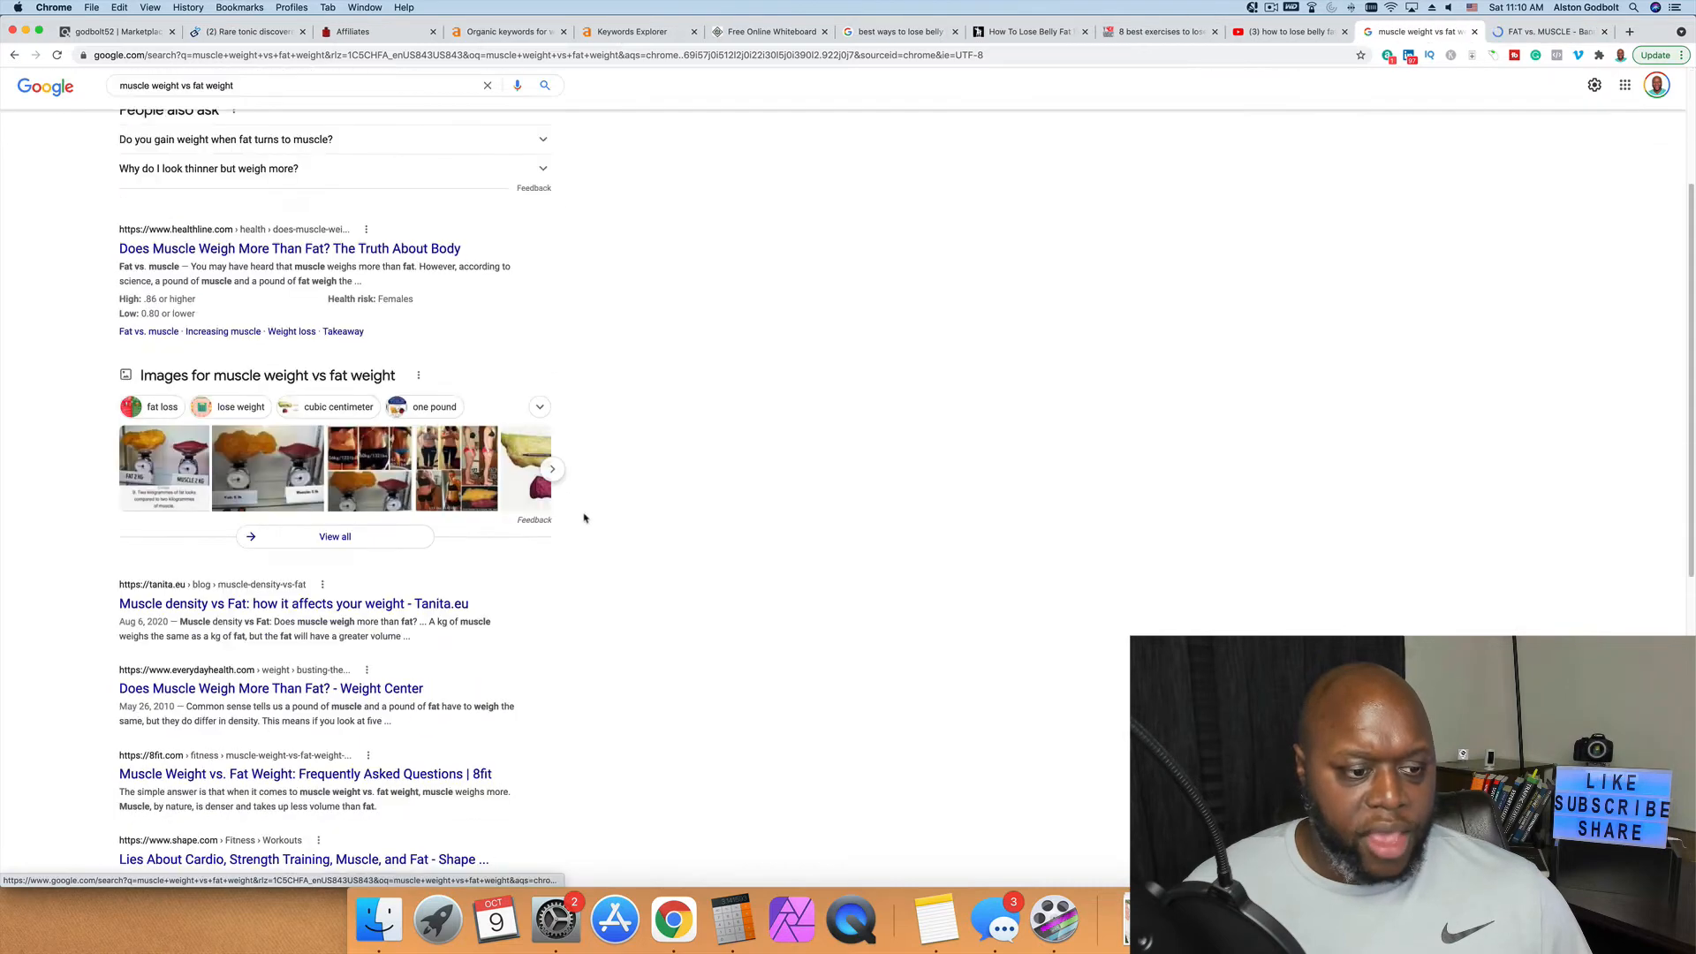
{"action": "scroll", "coordinate": [583, 517], "scroll_direction": "down", "scroll_amount": 3}
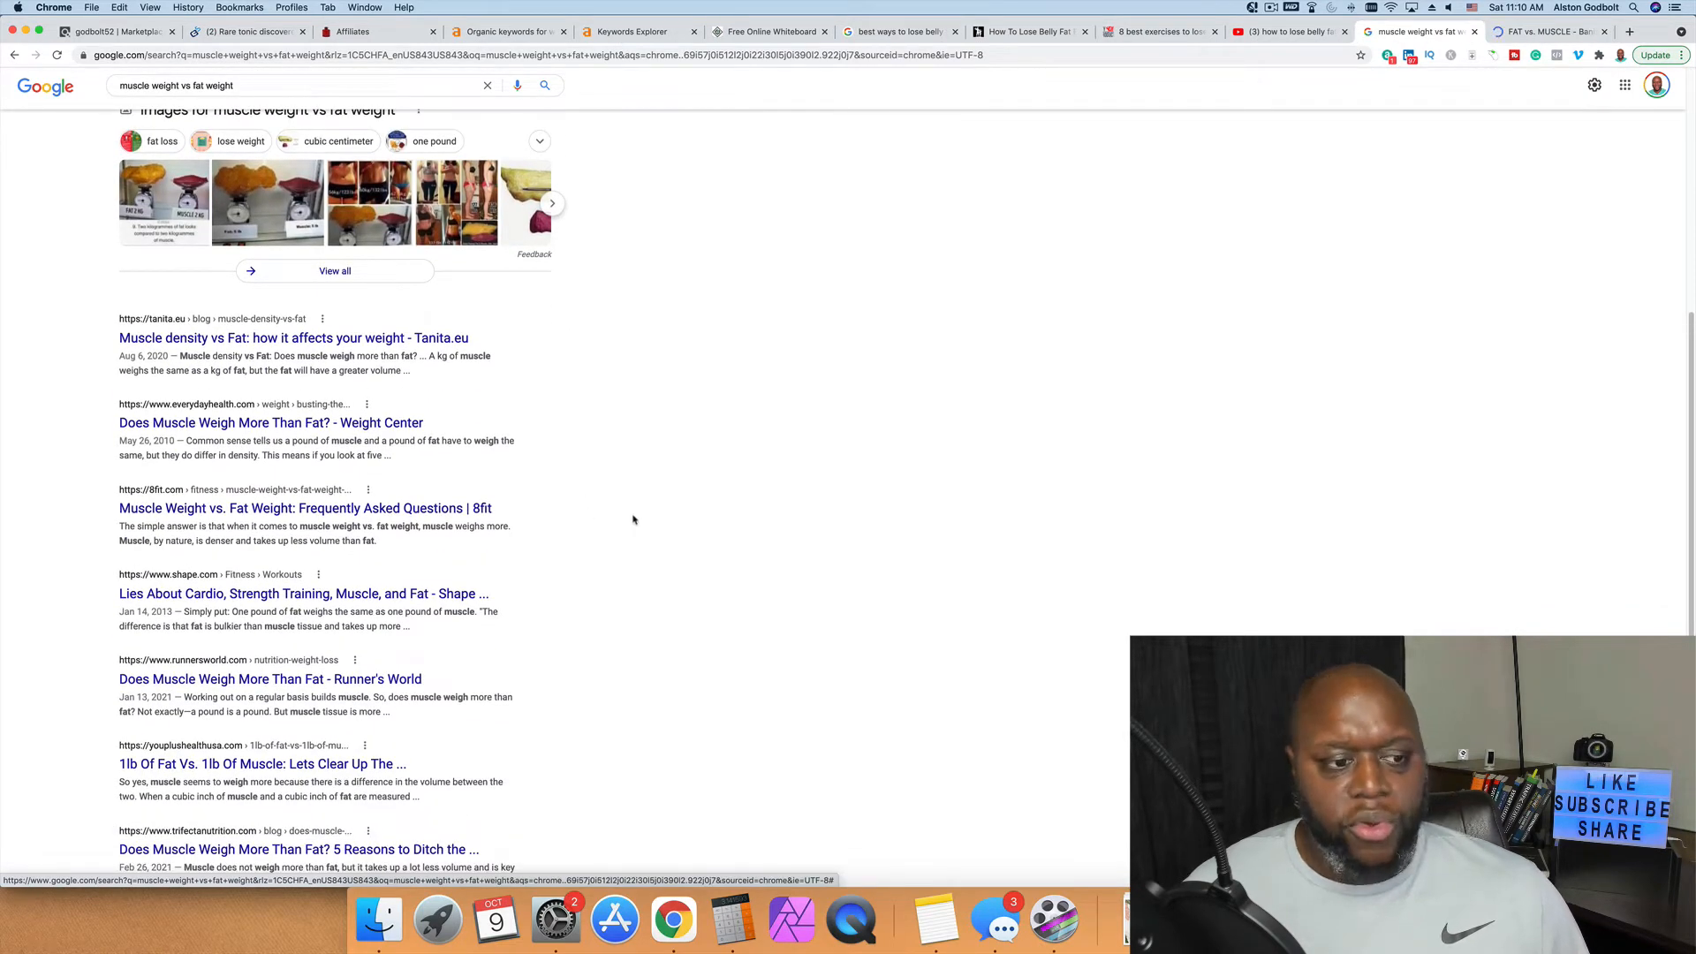
{"action": "right_click", "coordinate": [318, 509]}
{"action": "left_click", "coordinate": [371, 513]}
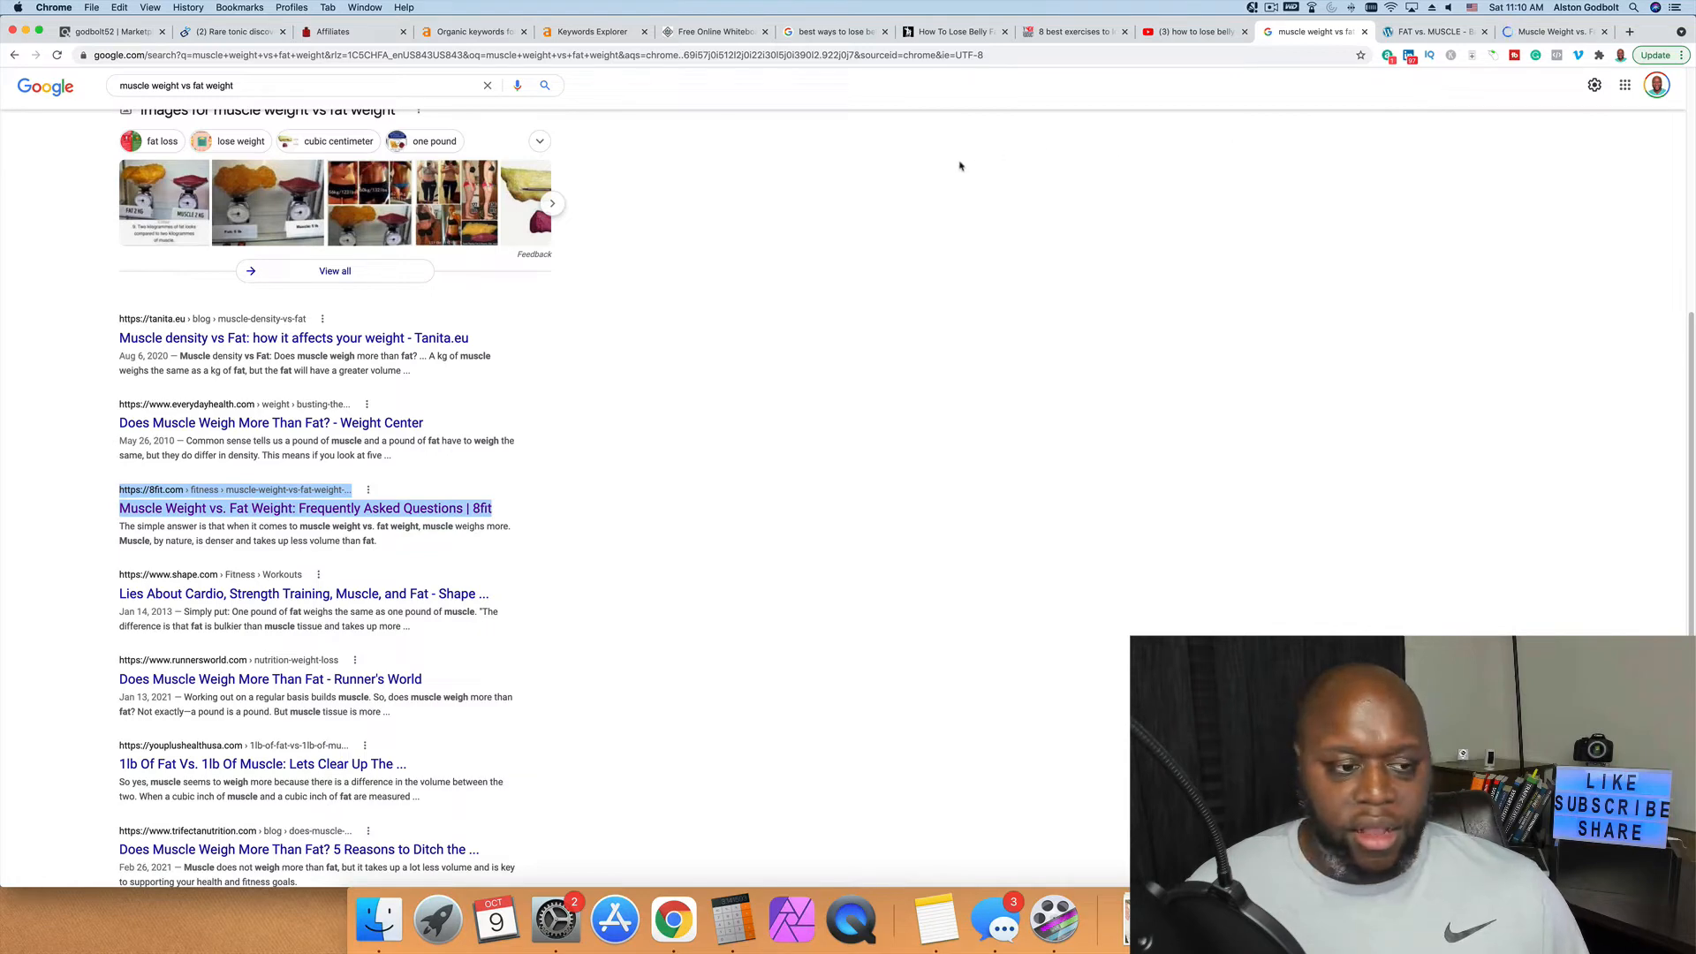
Step: View the opened Banister Nutrition article and examine the 8fit article on muscle weight versus fat weight
{"action": "left_click", "coordinate": [1448, 31]}
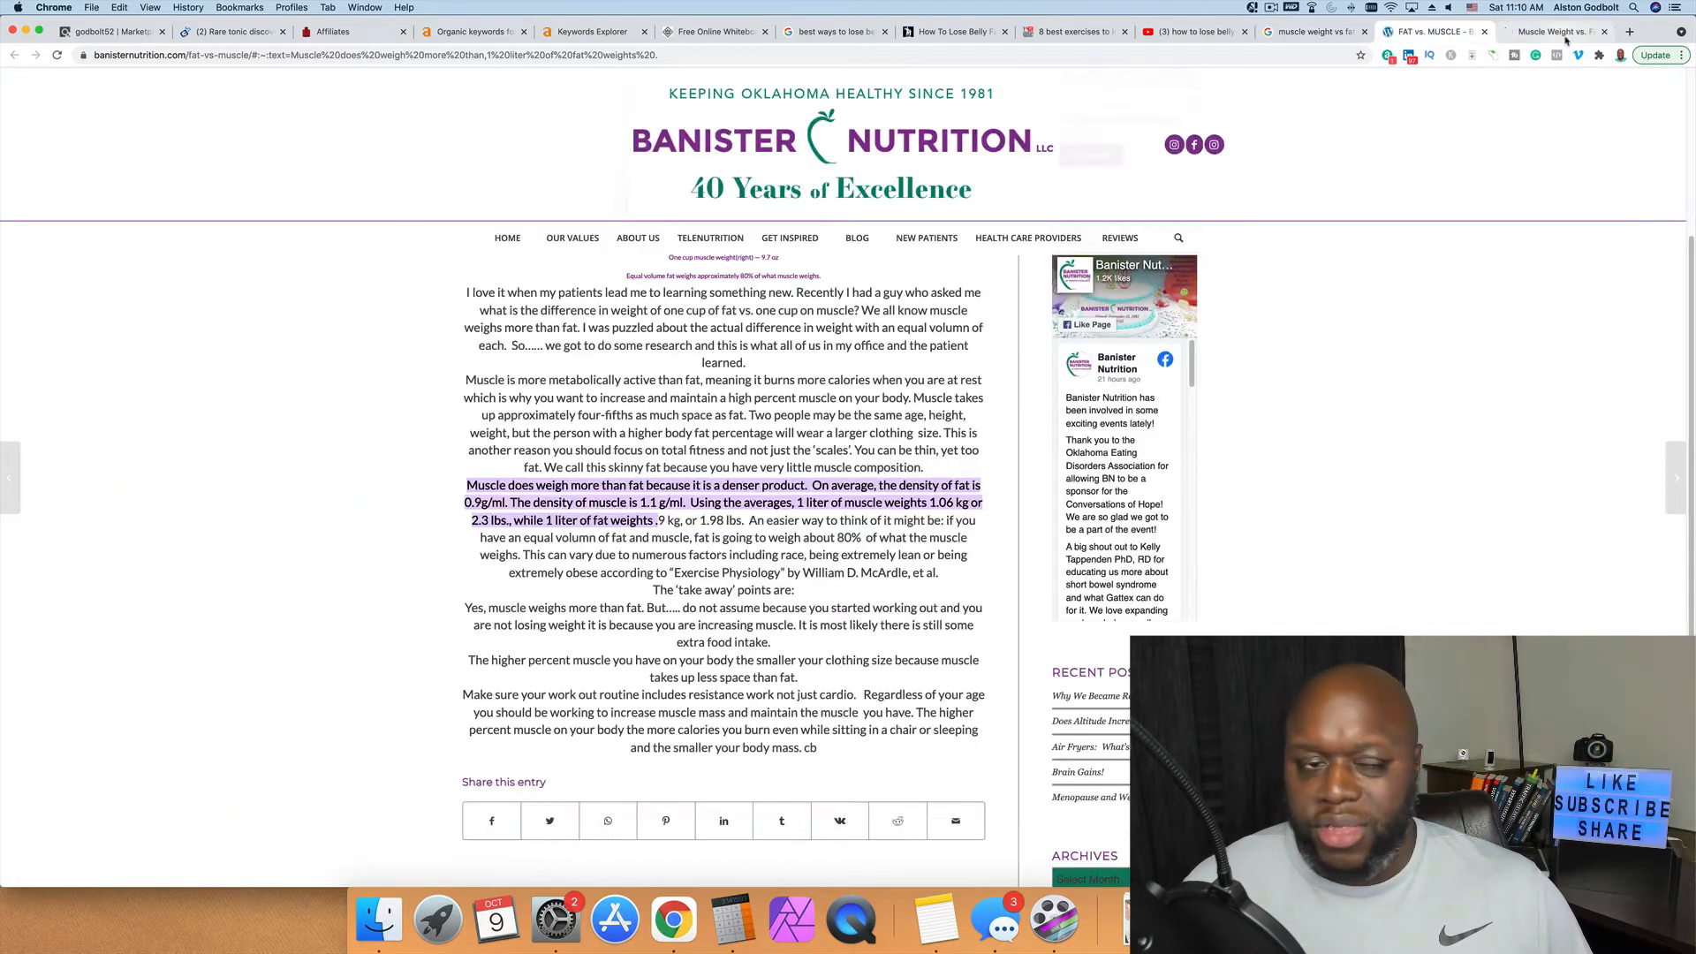
{"action": "left_click", "coordinate": [1560, 34]}
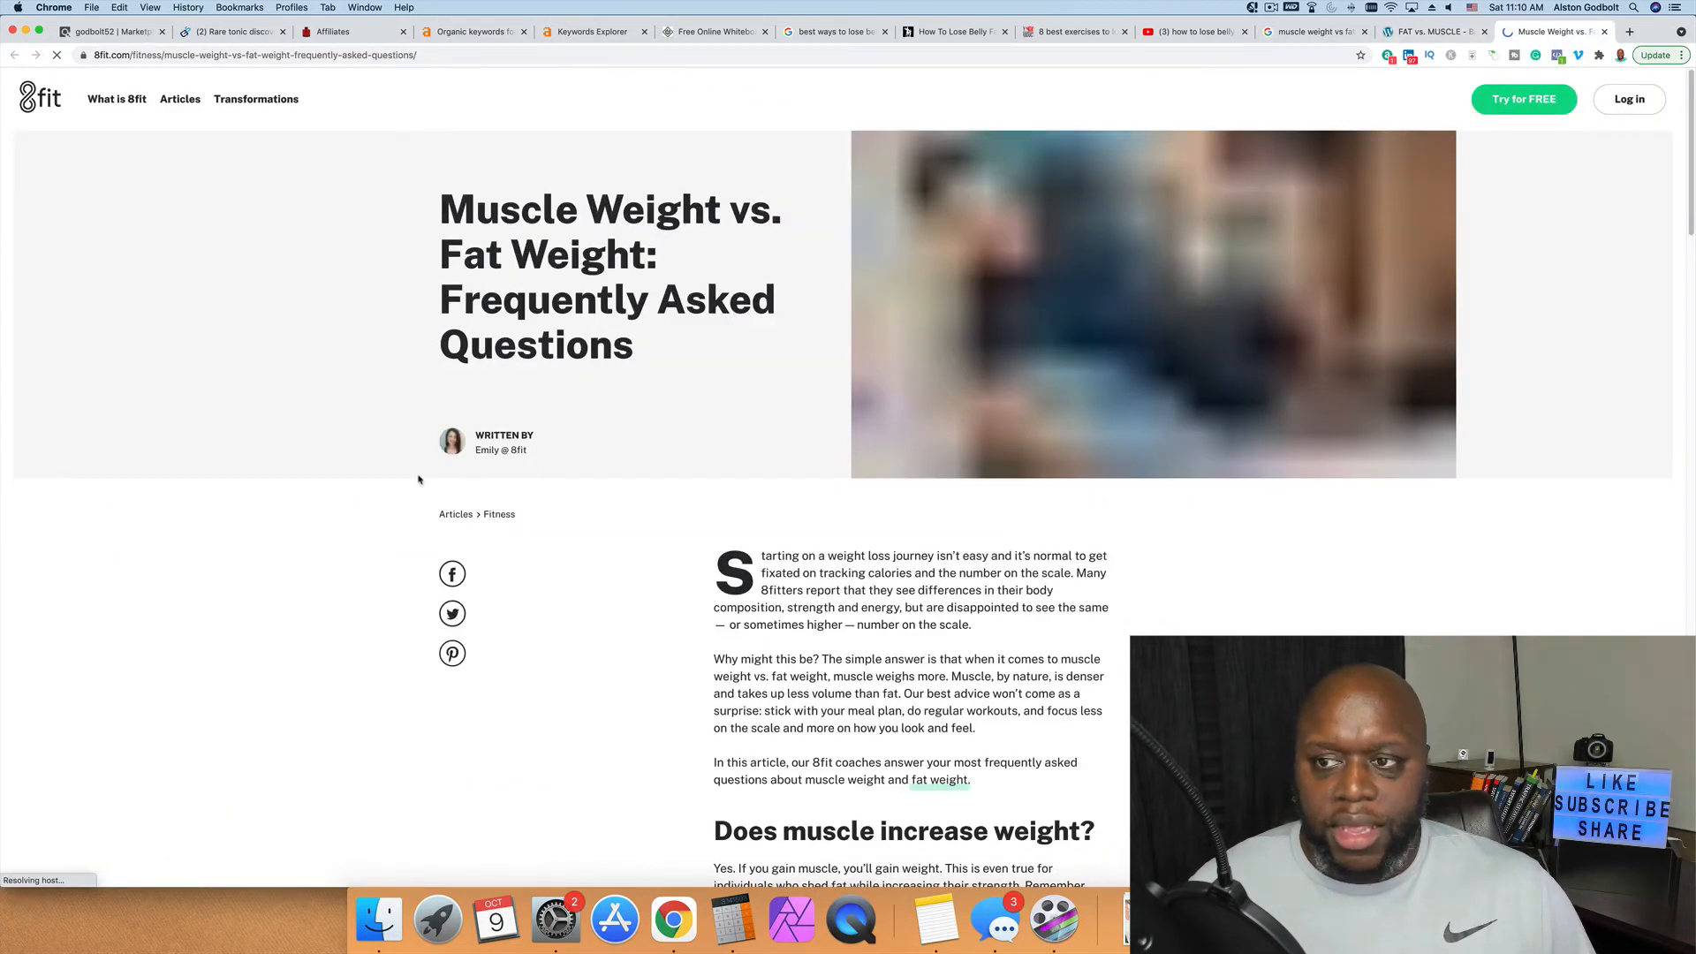
{"action": "scroll", "coordinate": [692, 530], "scroll_direction": "down", "scroll_amount": 6}
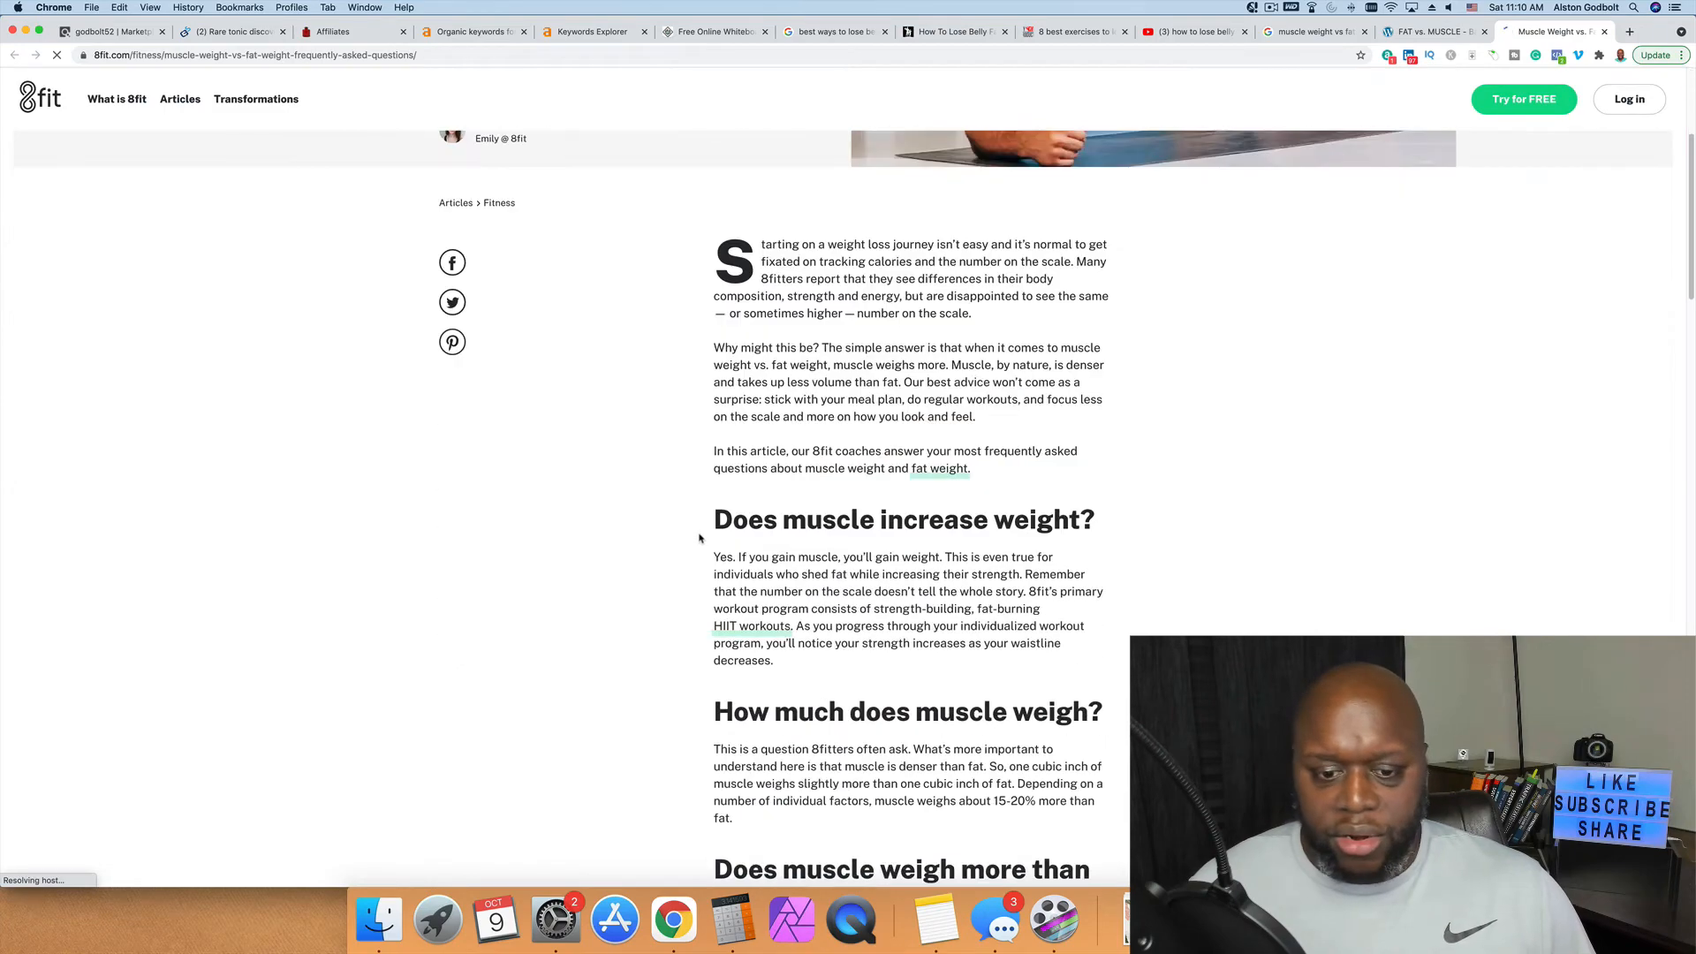
Step: Copy the address of the 8fit home page from the logo on the muscle weight article
{"action": "scroll", "coordinate": [711, 552], "scroll_direction": "up", "scroll_amount": 6}
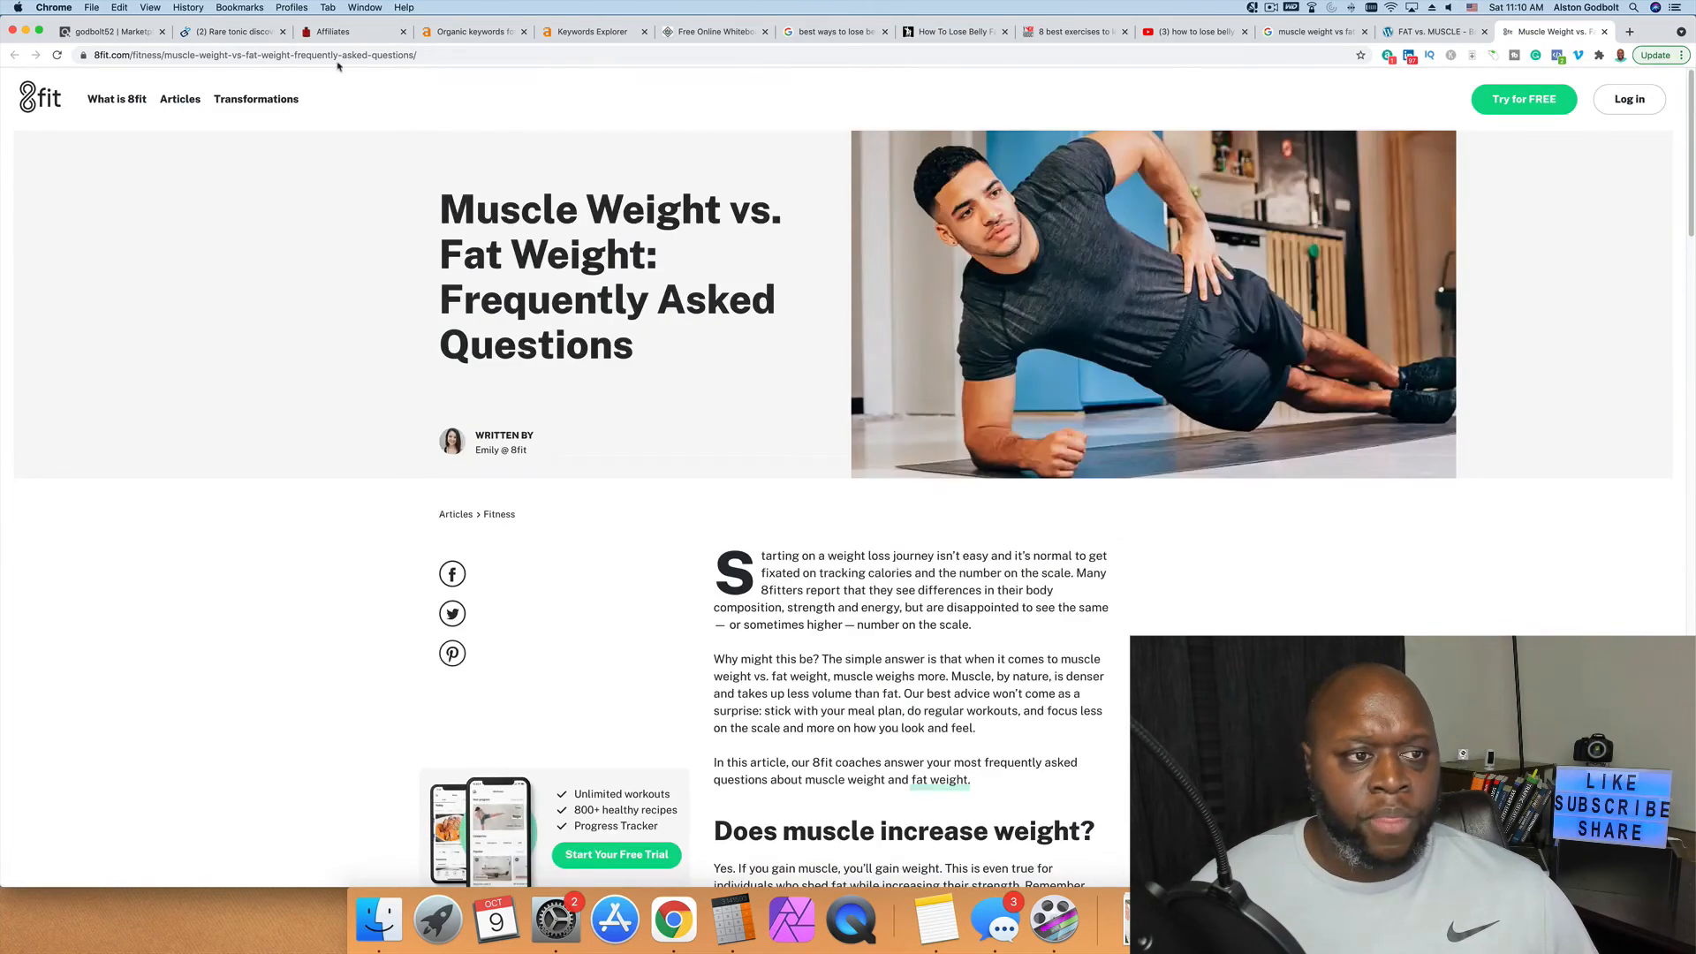
{"action": "right_click", "coordinate": [32, 89]}
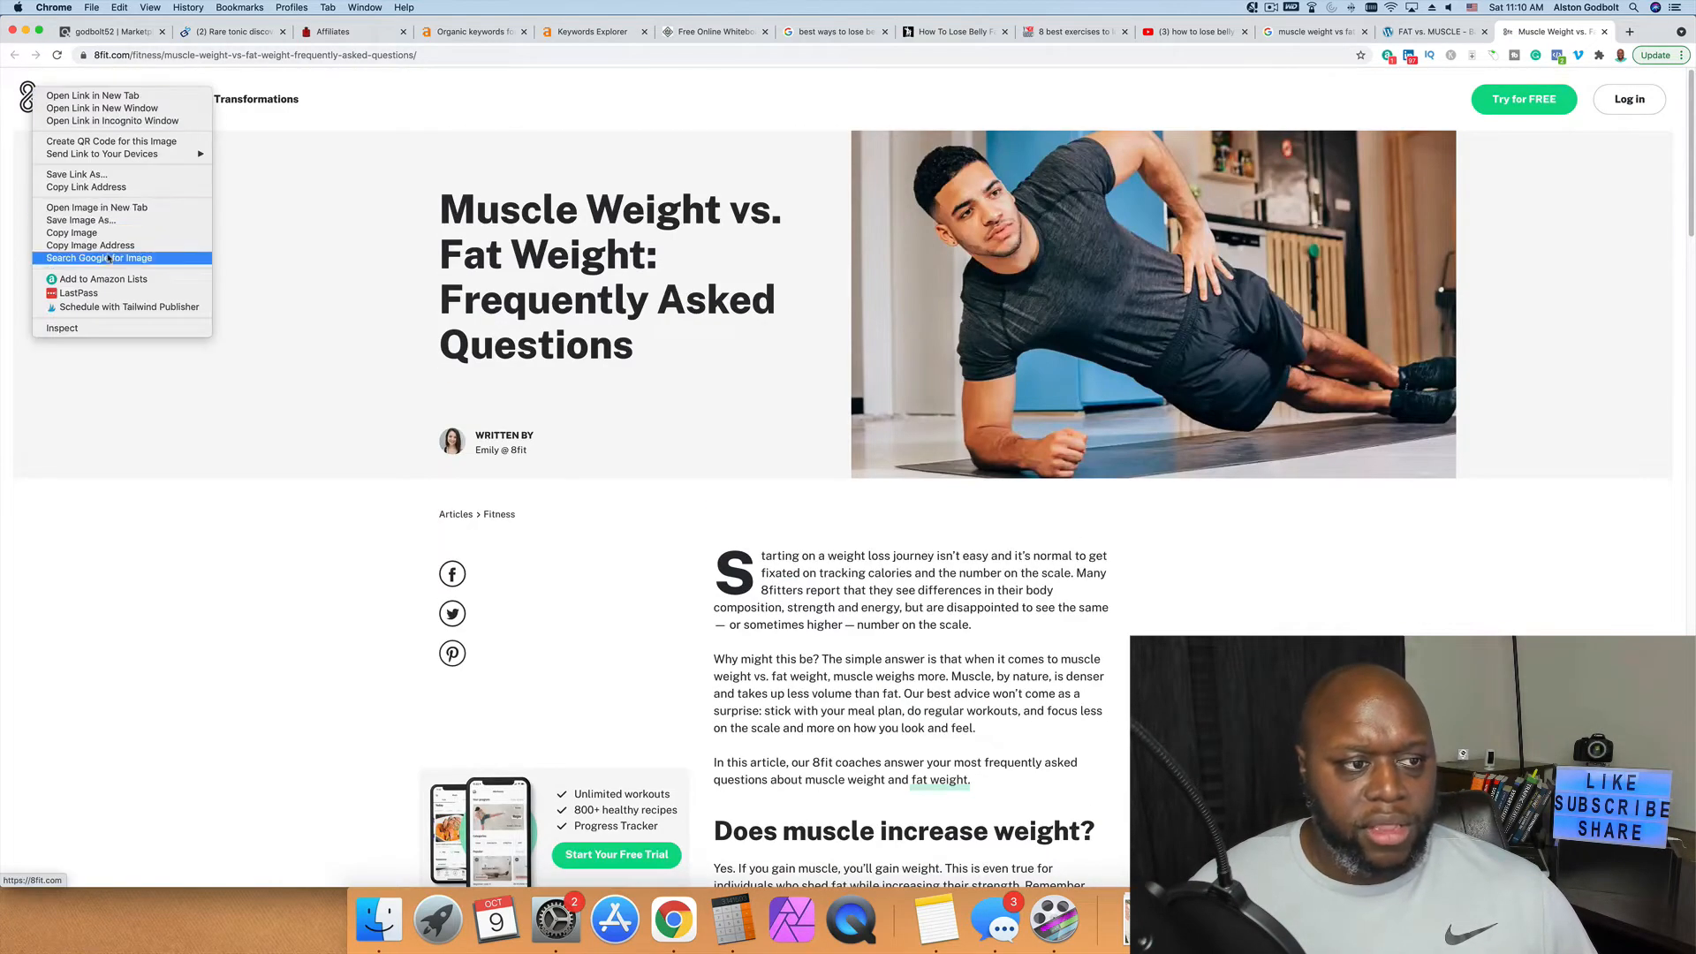
{"action": "key", "text": "Escape"}
{"action": "left_click", "coordinate": [472, 32]}
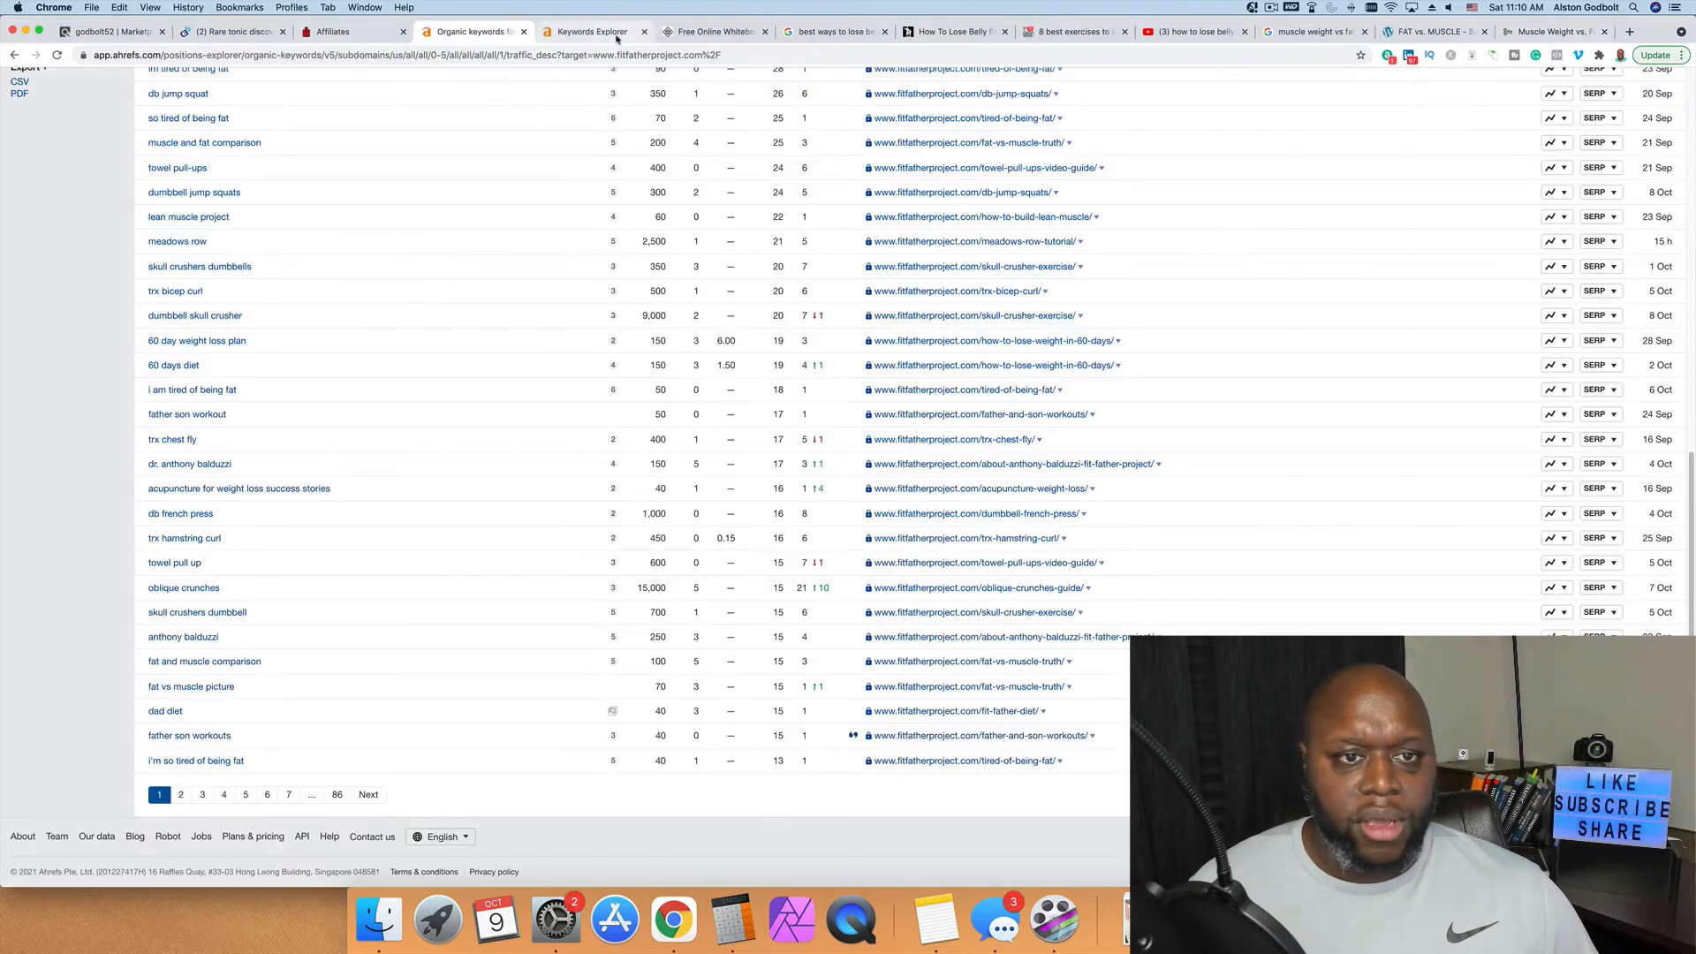
{"action": "left_click", "coordinate": [582, 31]}
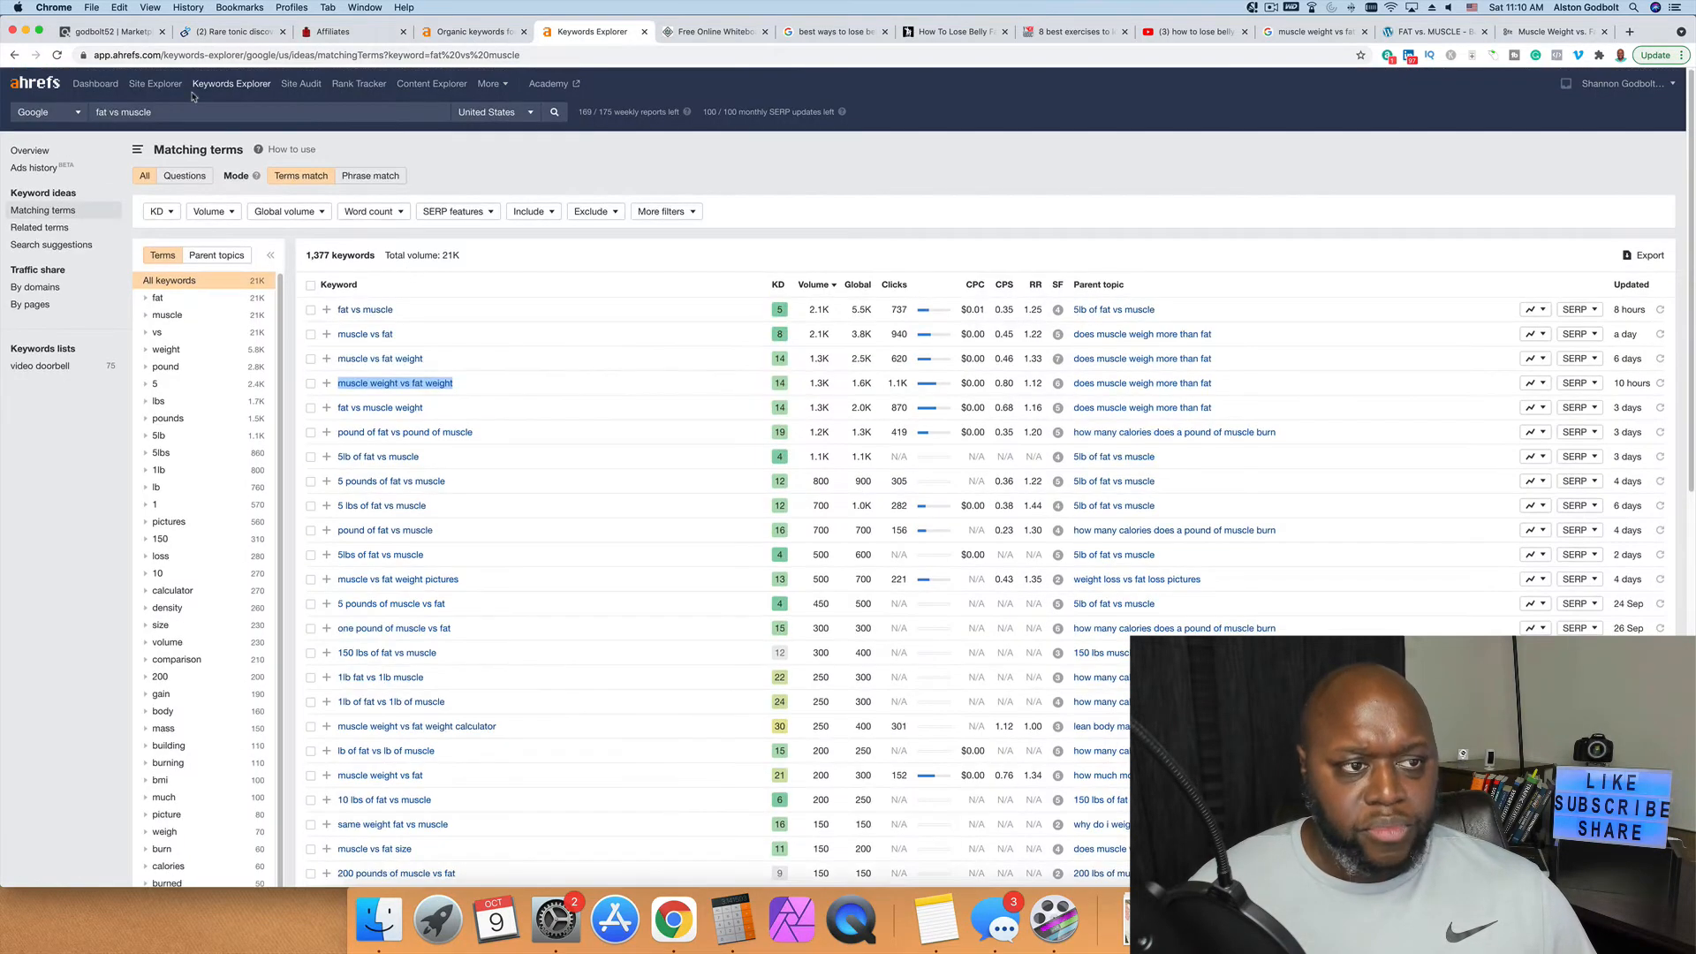
{"action": "right_click", "coordinate": [170, 83]}
{"action": "left_click", "coordinate": [212, 87]}
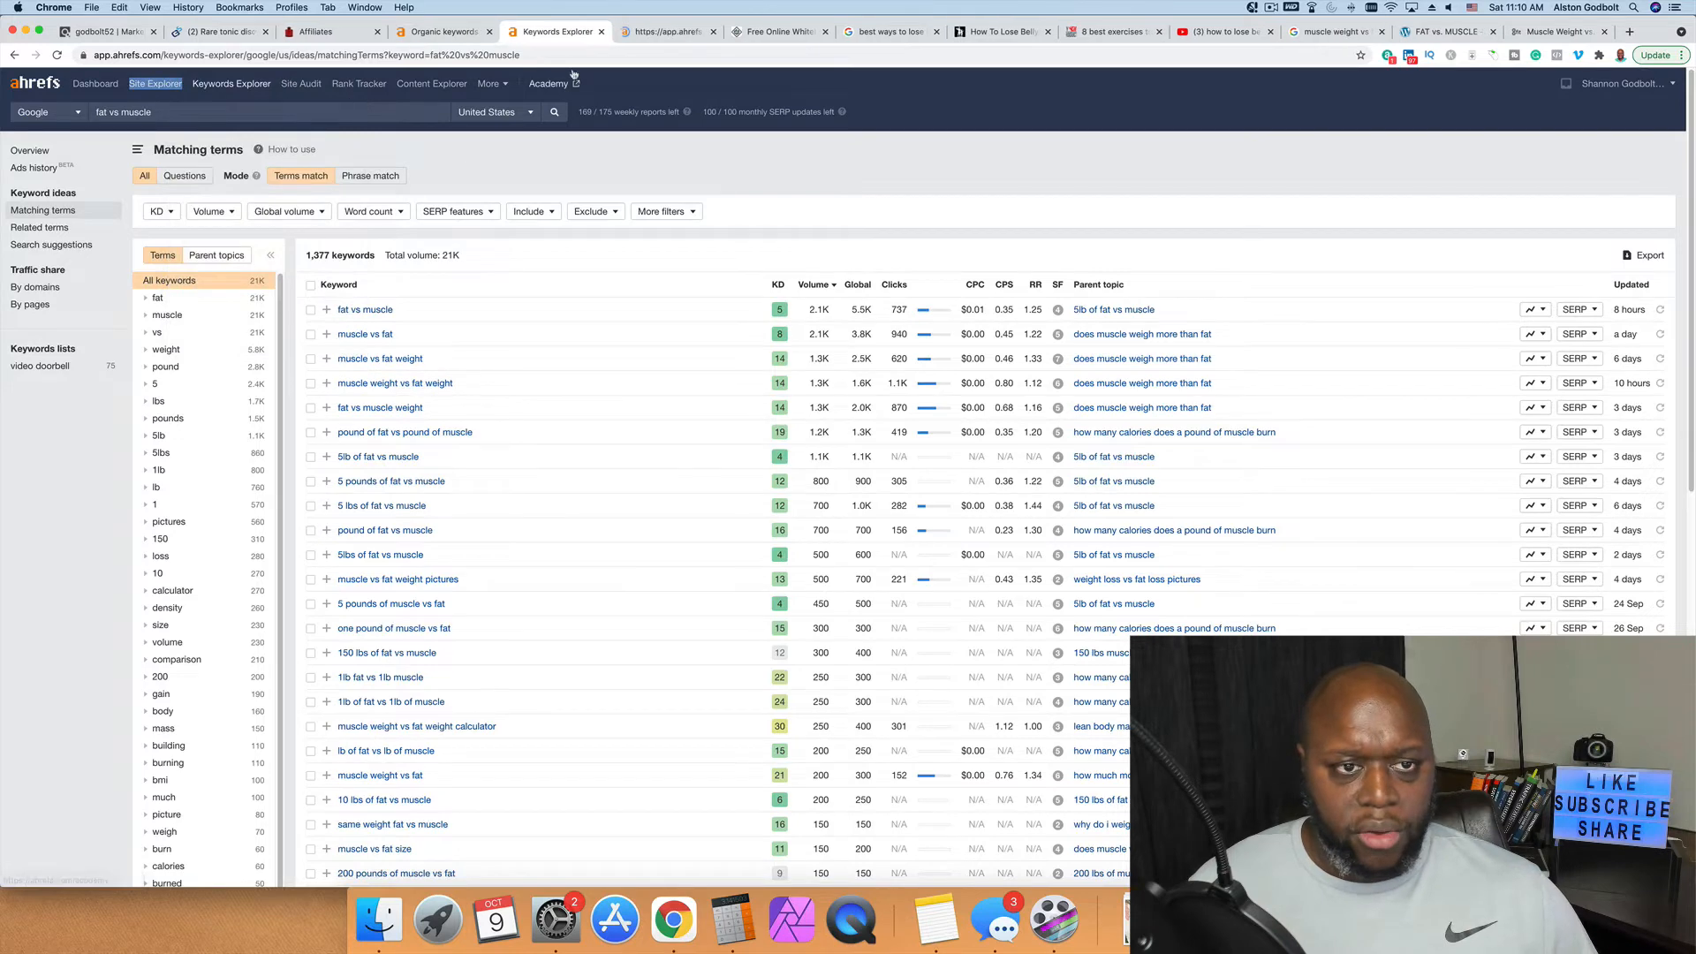
{"action": "left_click", "coordinate": [658, 36]}
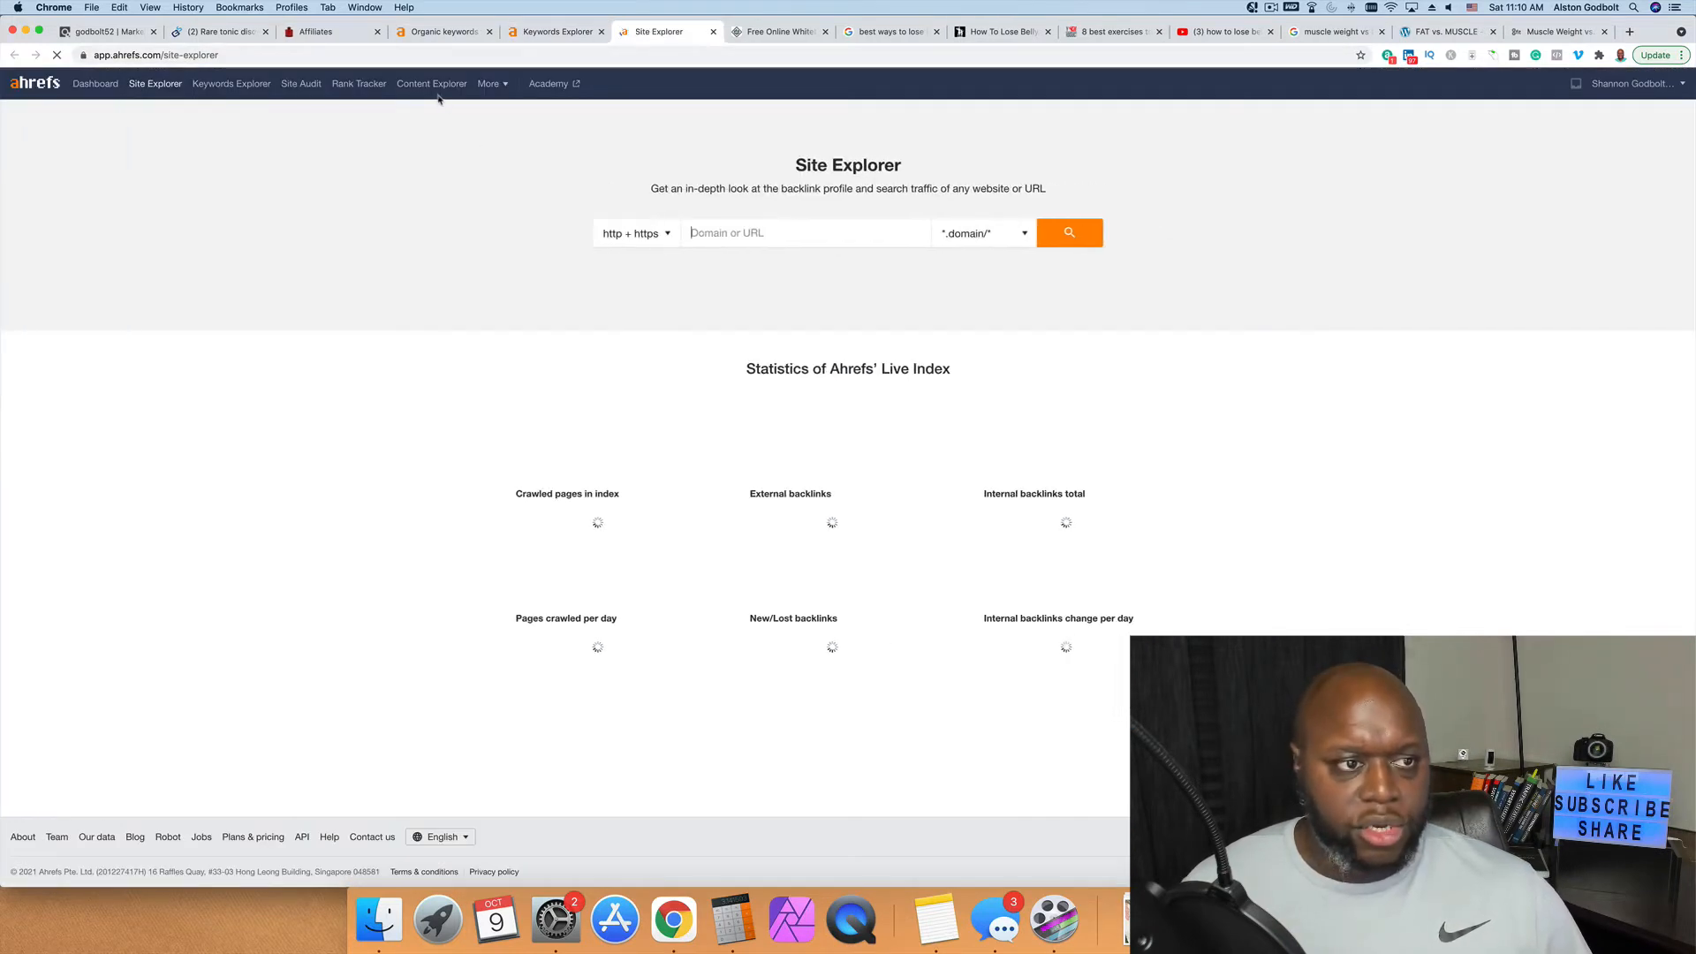
{"action": "type", "text": "https://8fit.com/"}
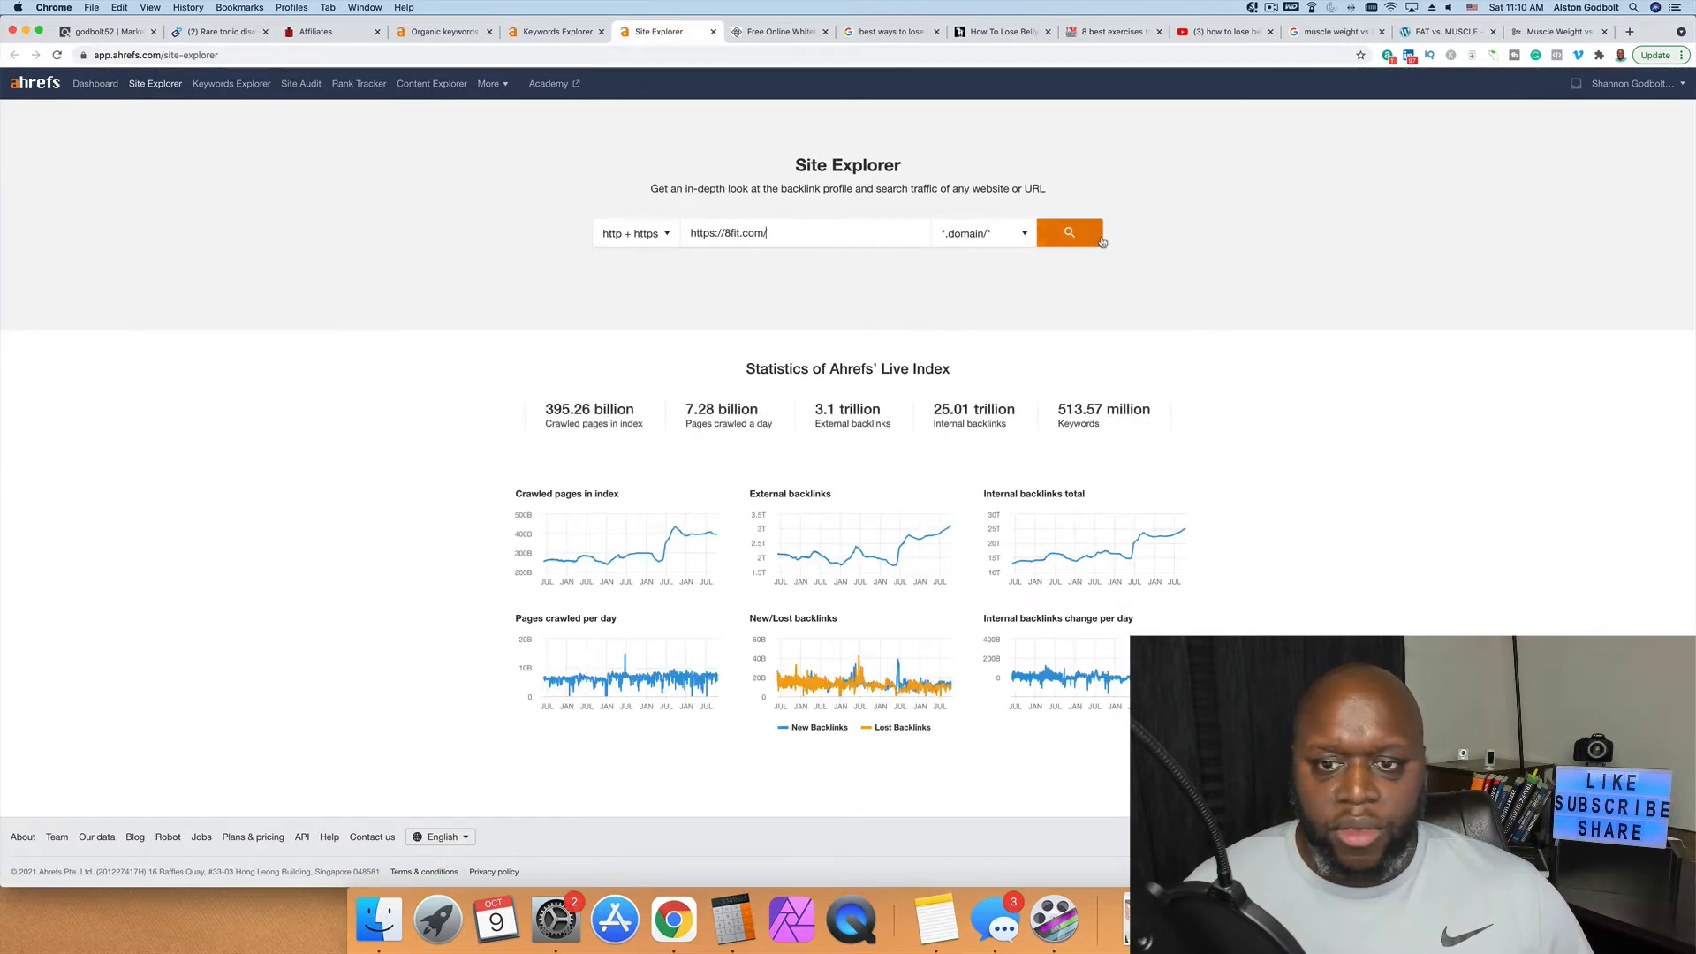
{"action": "left_click", "coordinate": [1069, 234]}
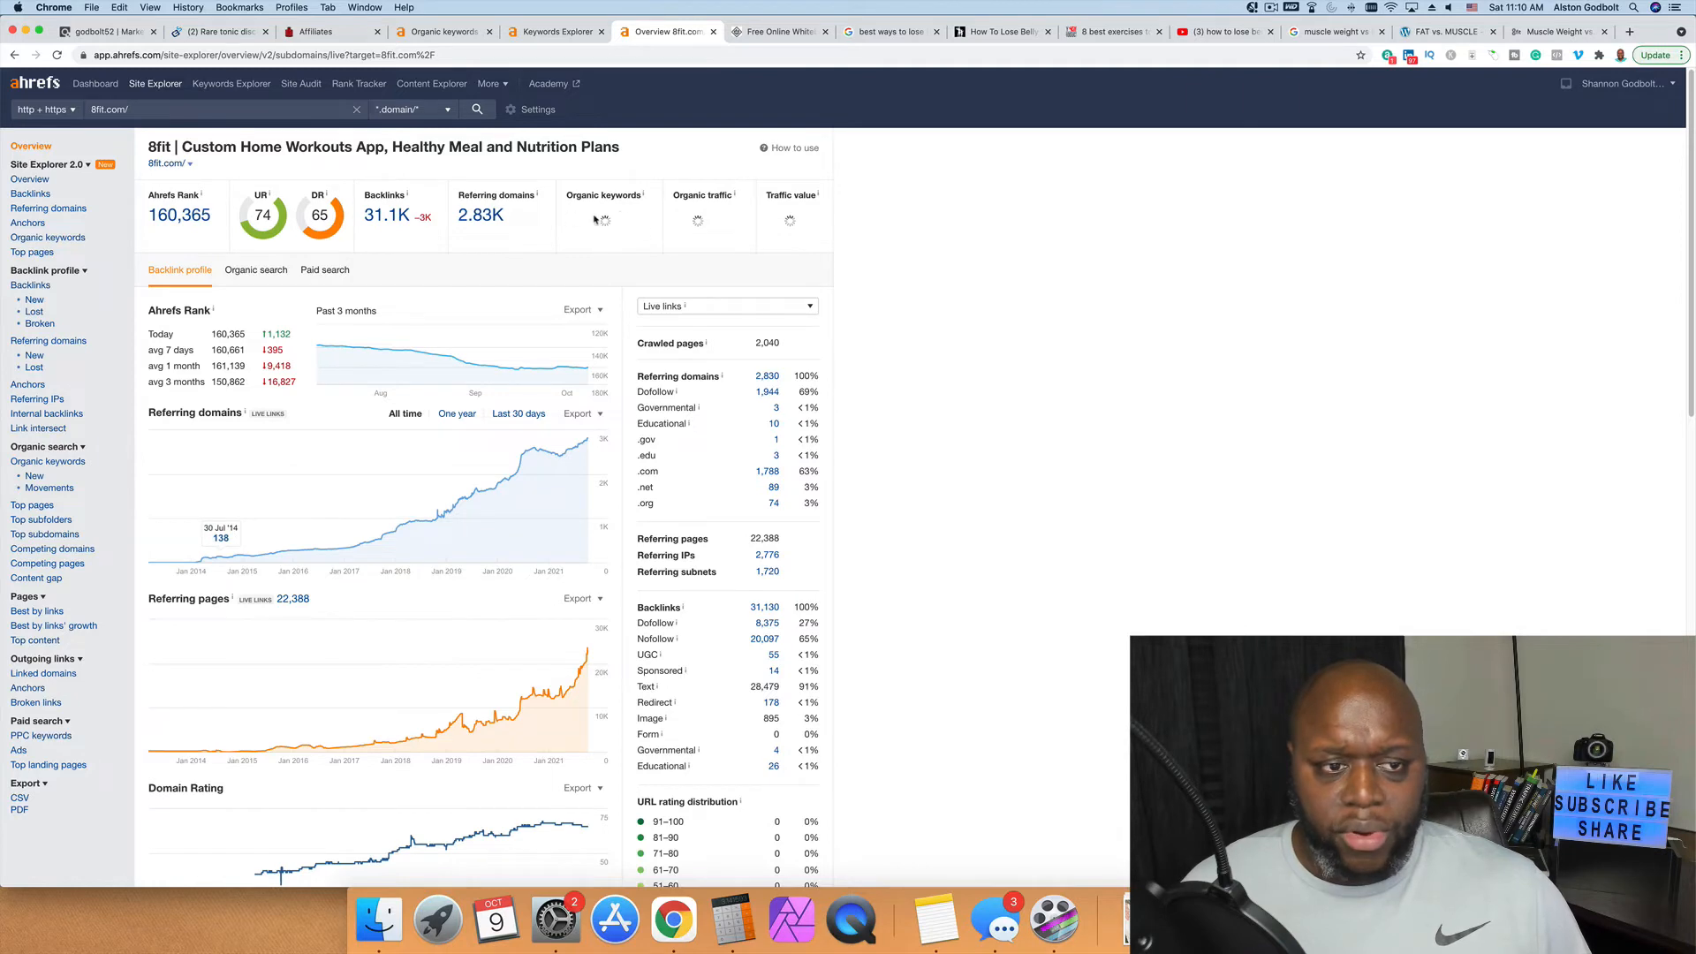
Step: Revisit the 8fit and Banister Nutrition articles and the YouTube results for "how to lose belly fat in 2 weeks"
{"action": "left_click", "coordinate": [1533, 26]}
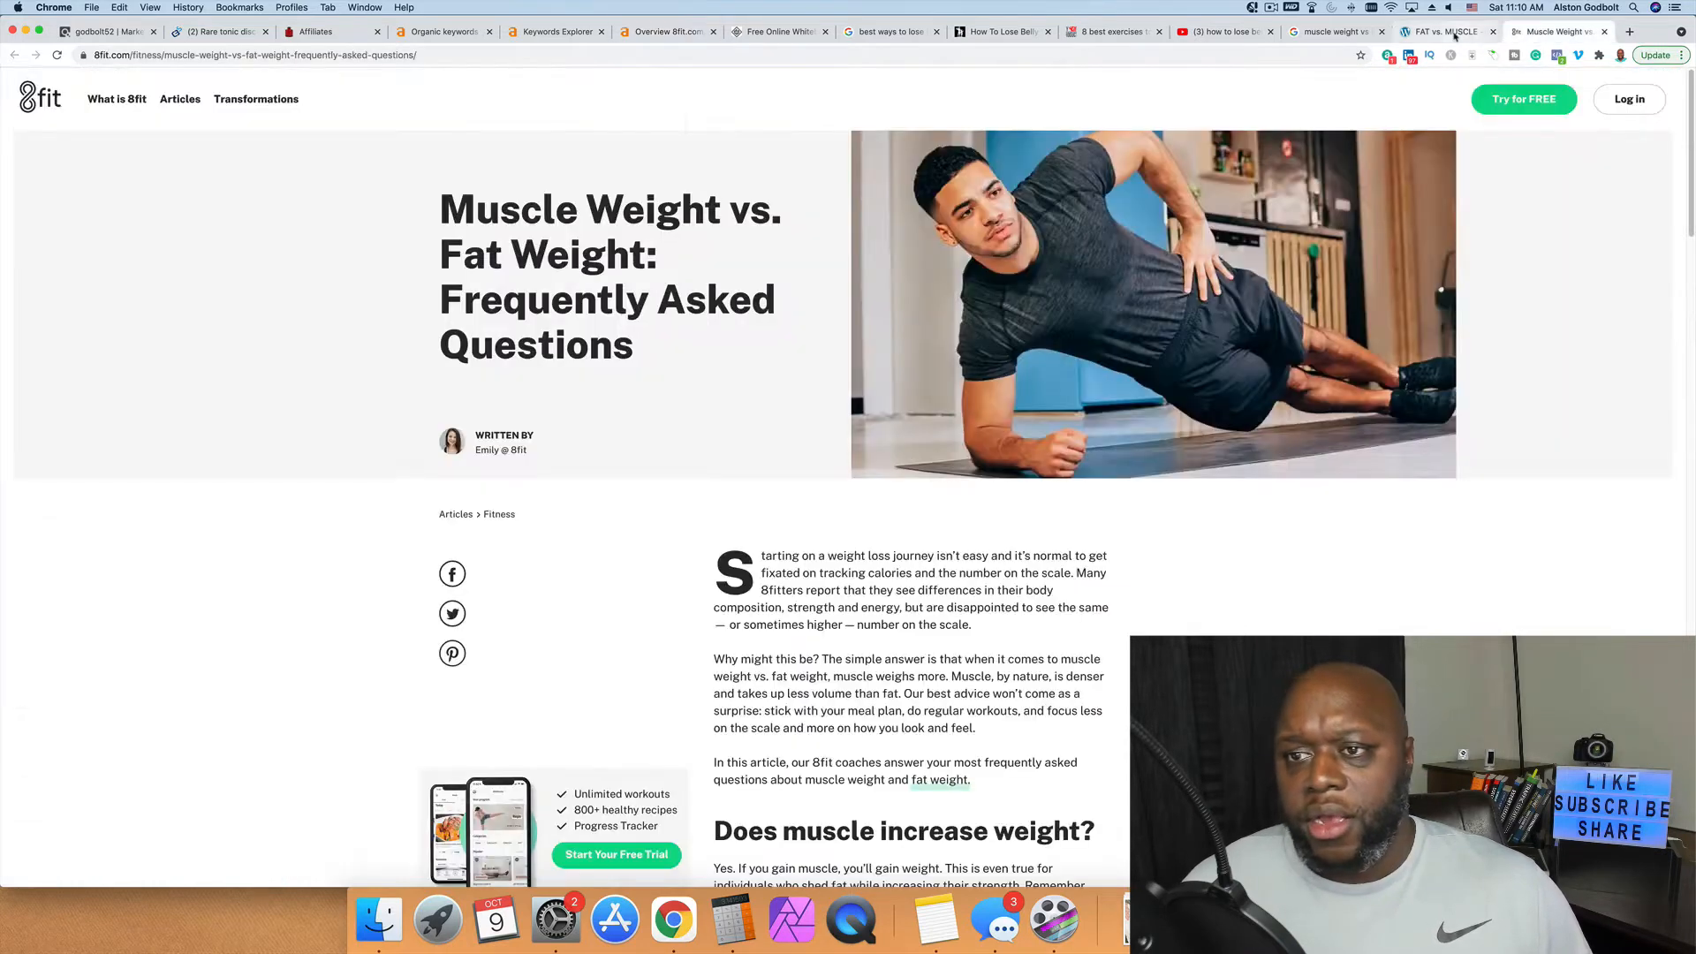
{"action": "left_click", "coordinate": [1448, 31]}
{"action": "scroll", "coordinate": [610, 368], "scroll_direction": "down", "scroll_amount": 2}
{"action": "scroll", "coordinate": [885, 251], "scroll_direction": "up", "scroll_amount": 3}
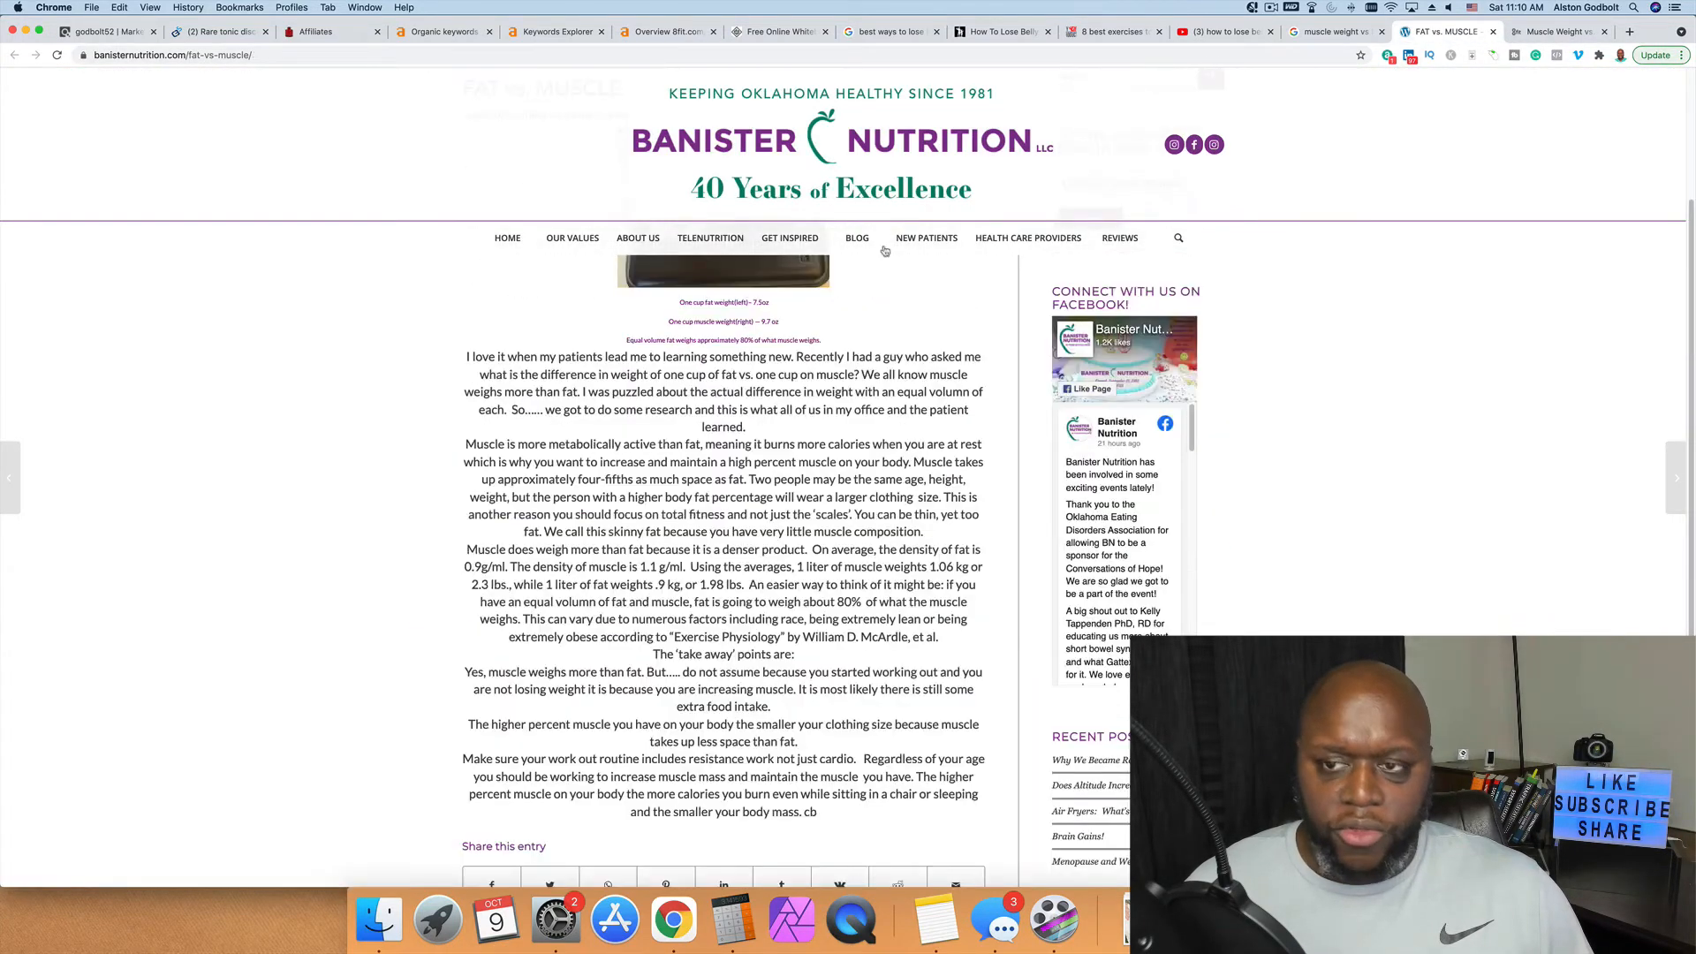
{"action": "left_click", "coordinate": [1223, 32]}
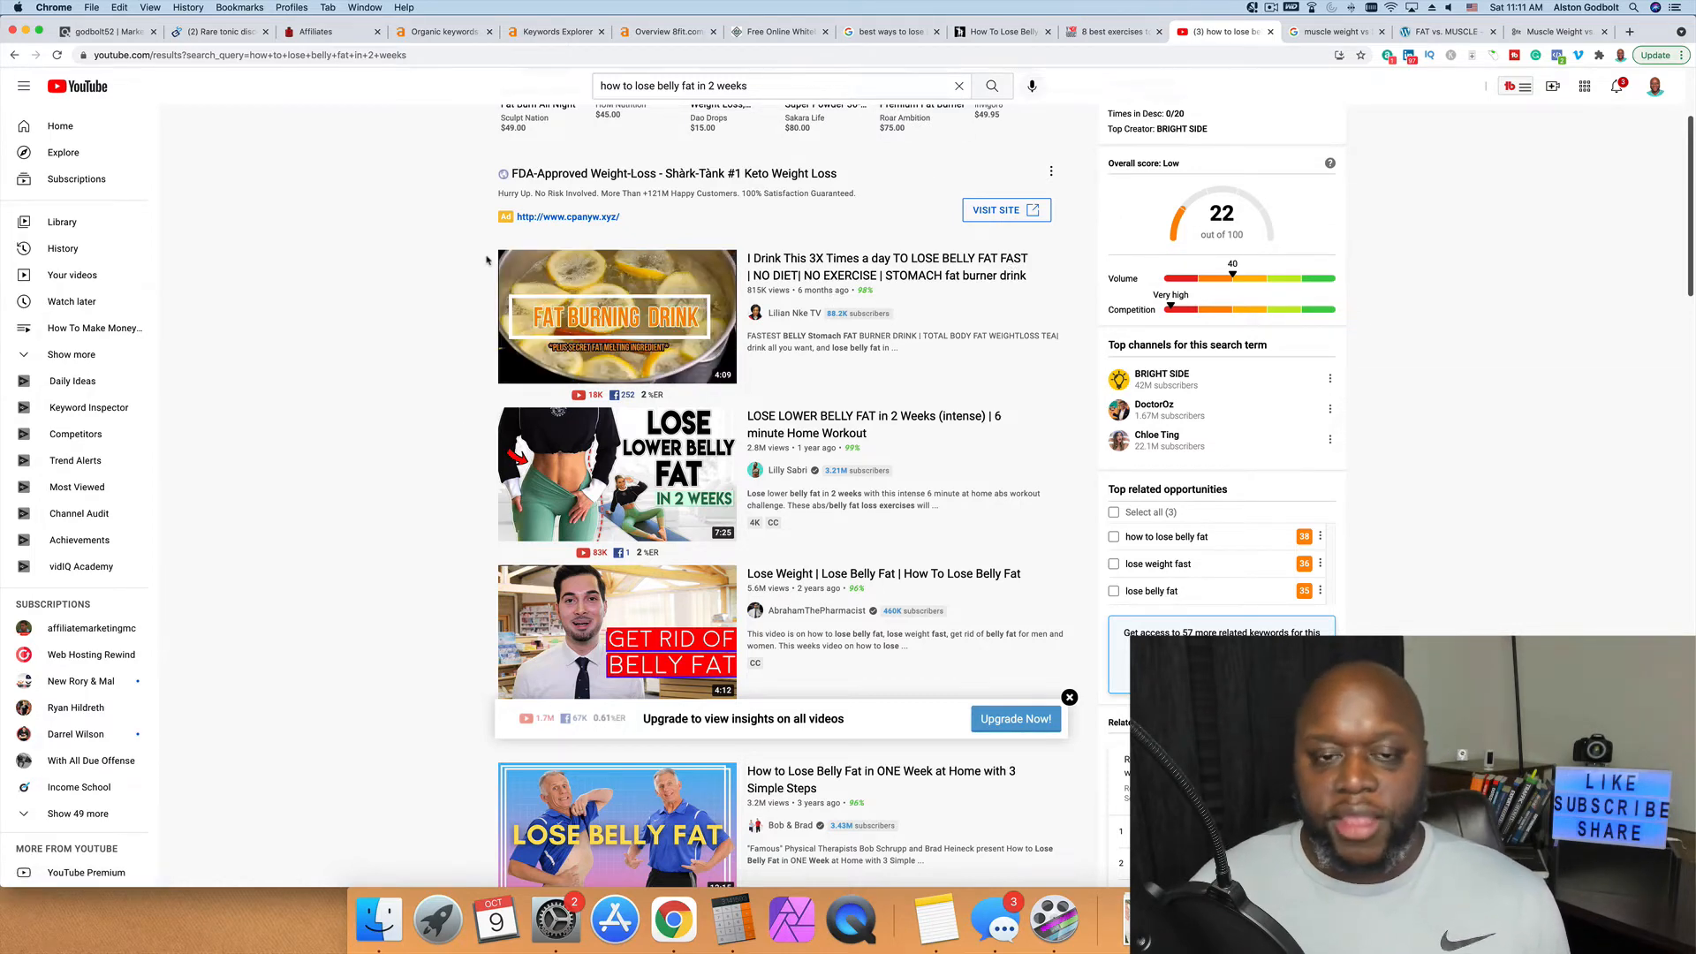
Step: Return to the whiteboard and handwrite "X vs Y" in the third level of the funnel
{"action": "left_click", "coordinate": [217, 31]}
{"action": "left_click", "coordinate": [329, 35]}
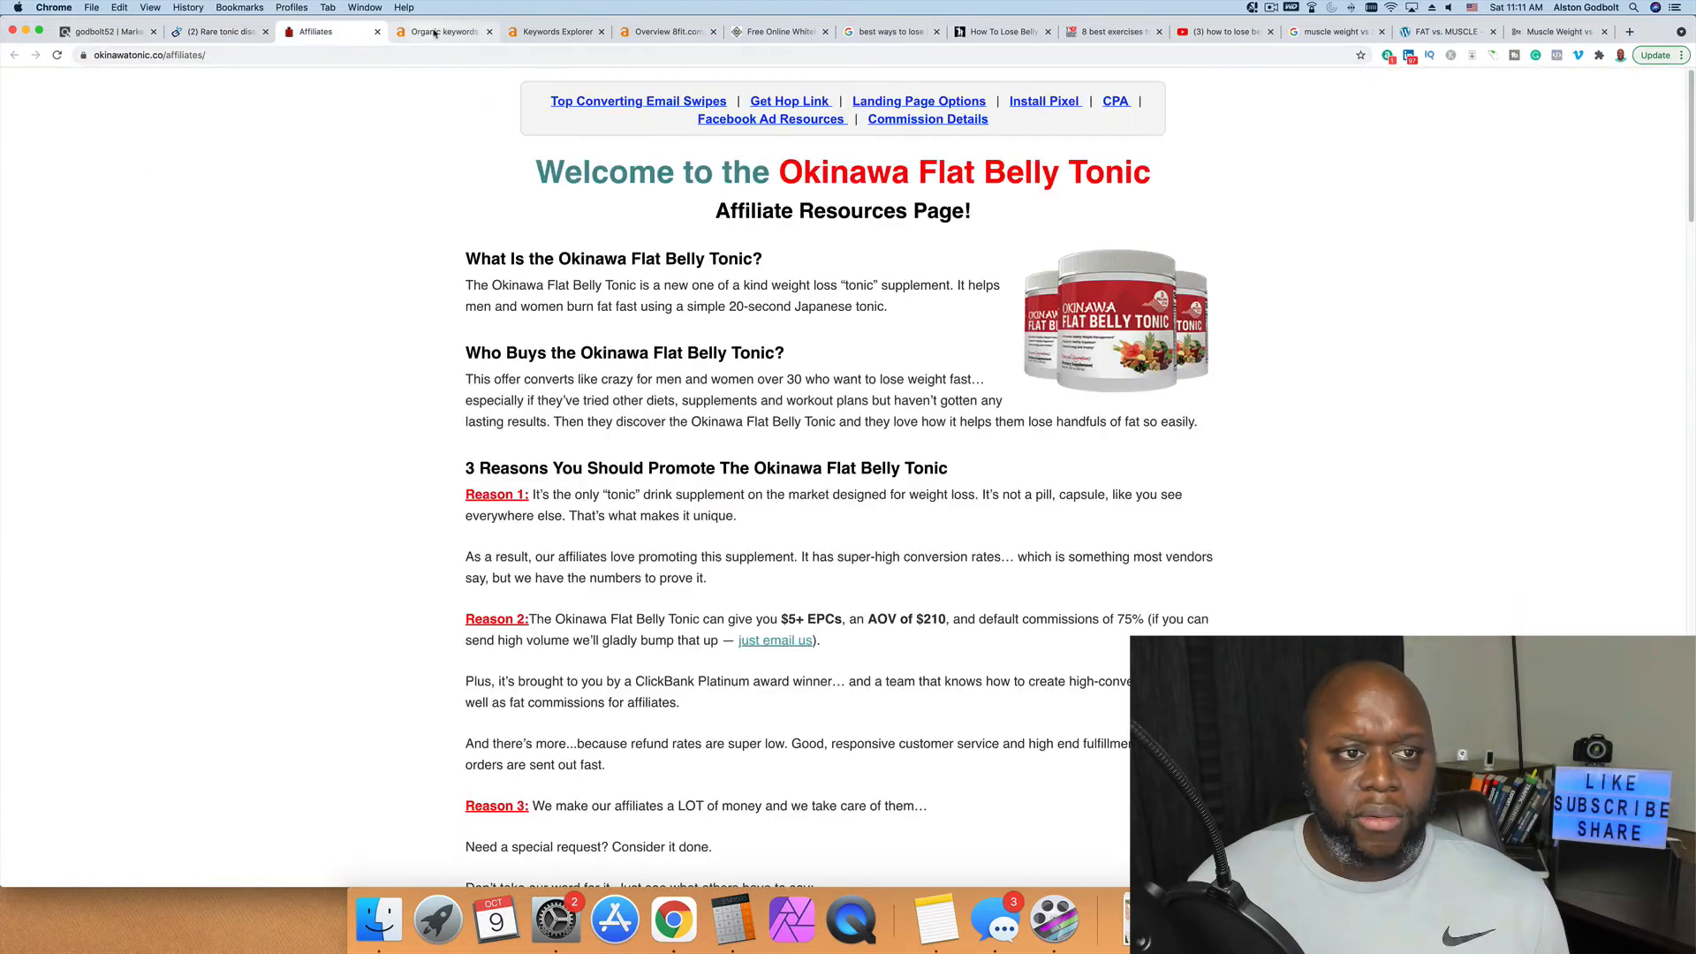
{"action": "left_click", "coordinate": [427, 34]}
{"action": "left_click", "coordinate": [740, 31]}
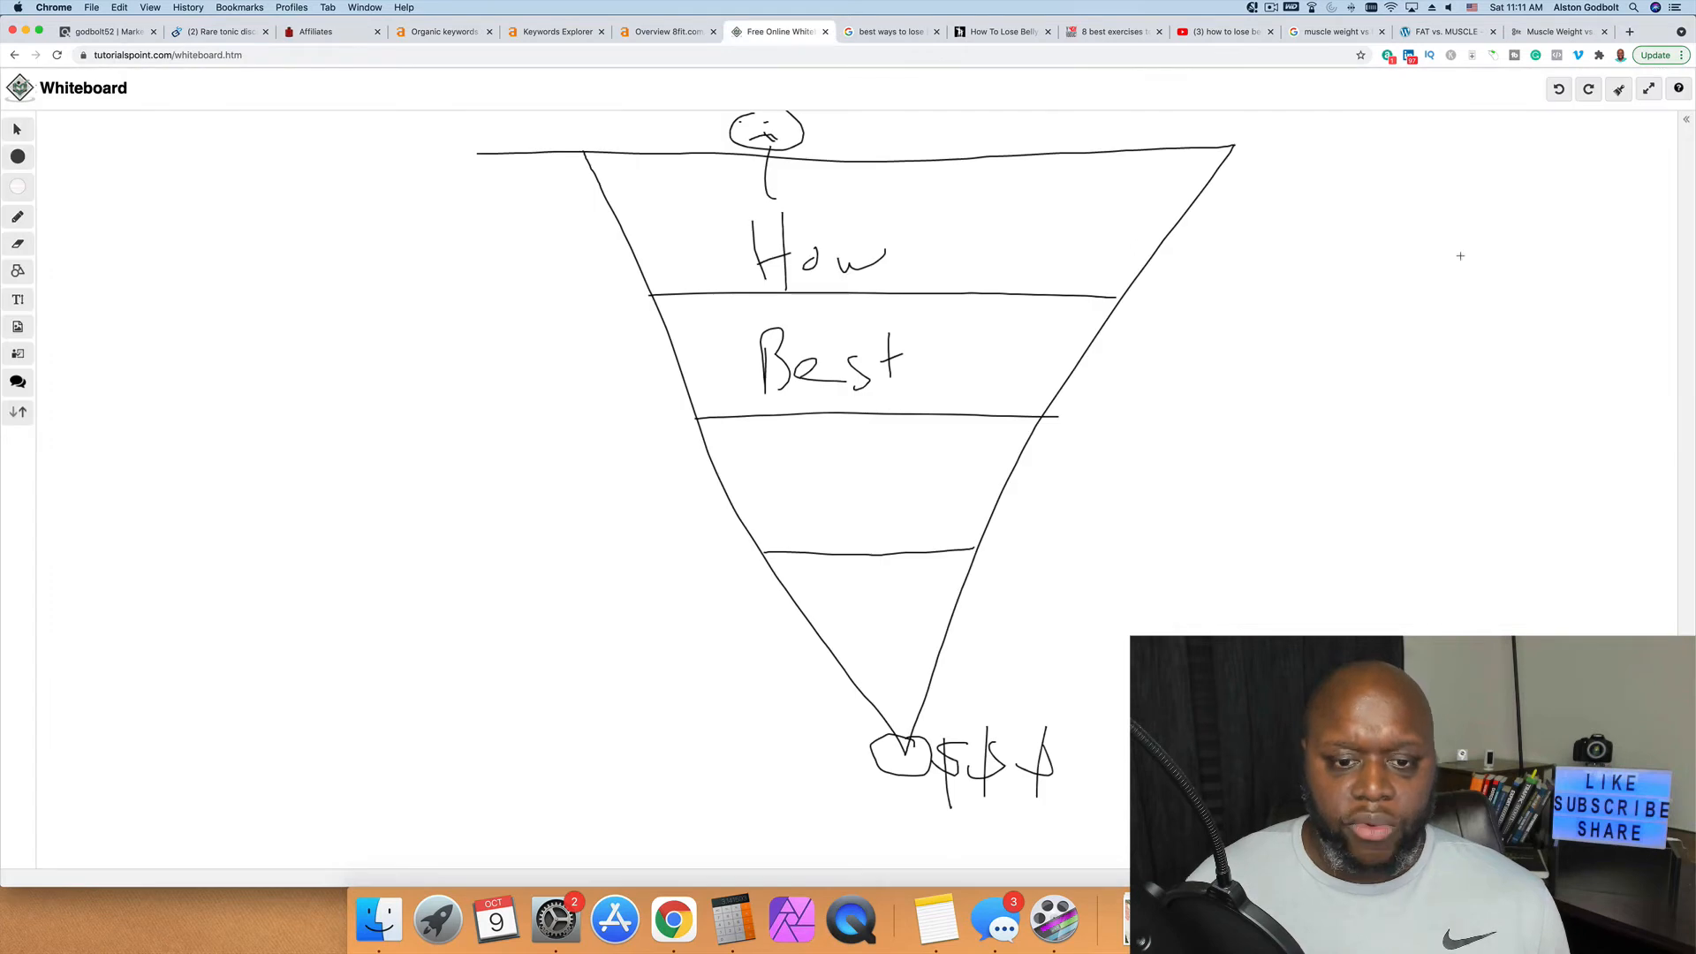
{"action": "mouse_move", "coordinate": [793, 461]}
{"action": "left_mouse_down"}
{"action": "mouse_move", "coordinate": [767, 495]}
{"action": "mouse_move", "coordinate": [844, 477]}
{"action": "mouse_move", "coordinate": [852, 447]}
{"action": "mouse_move", "coordinate": [879, 481]}
{"action": "mouse_move", "coordinate": [961, 477]}
{"action": "mouse_move", "coordinate": [945, 528]}
{"action": "left_mouse_up"}
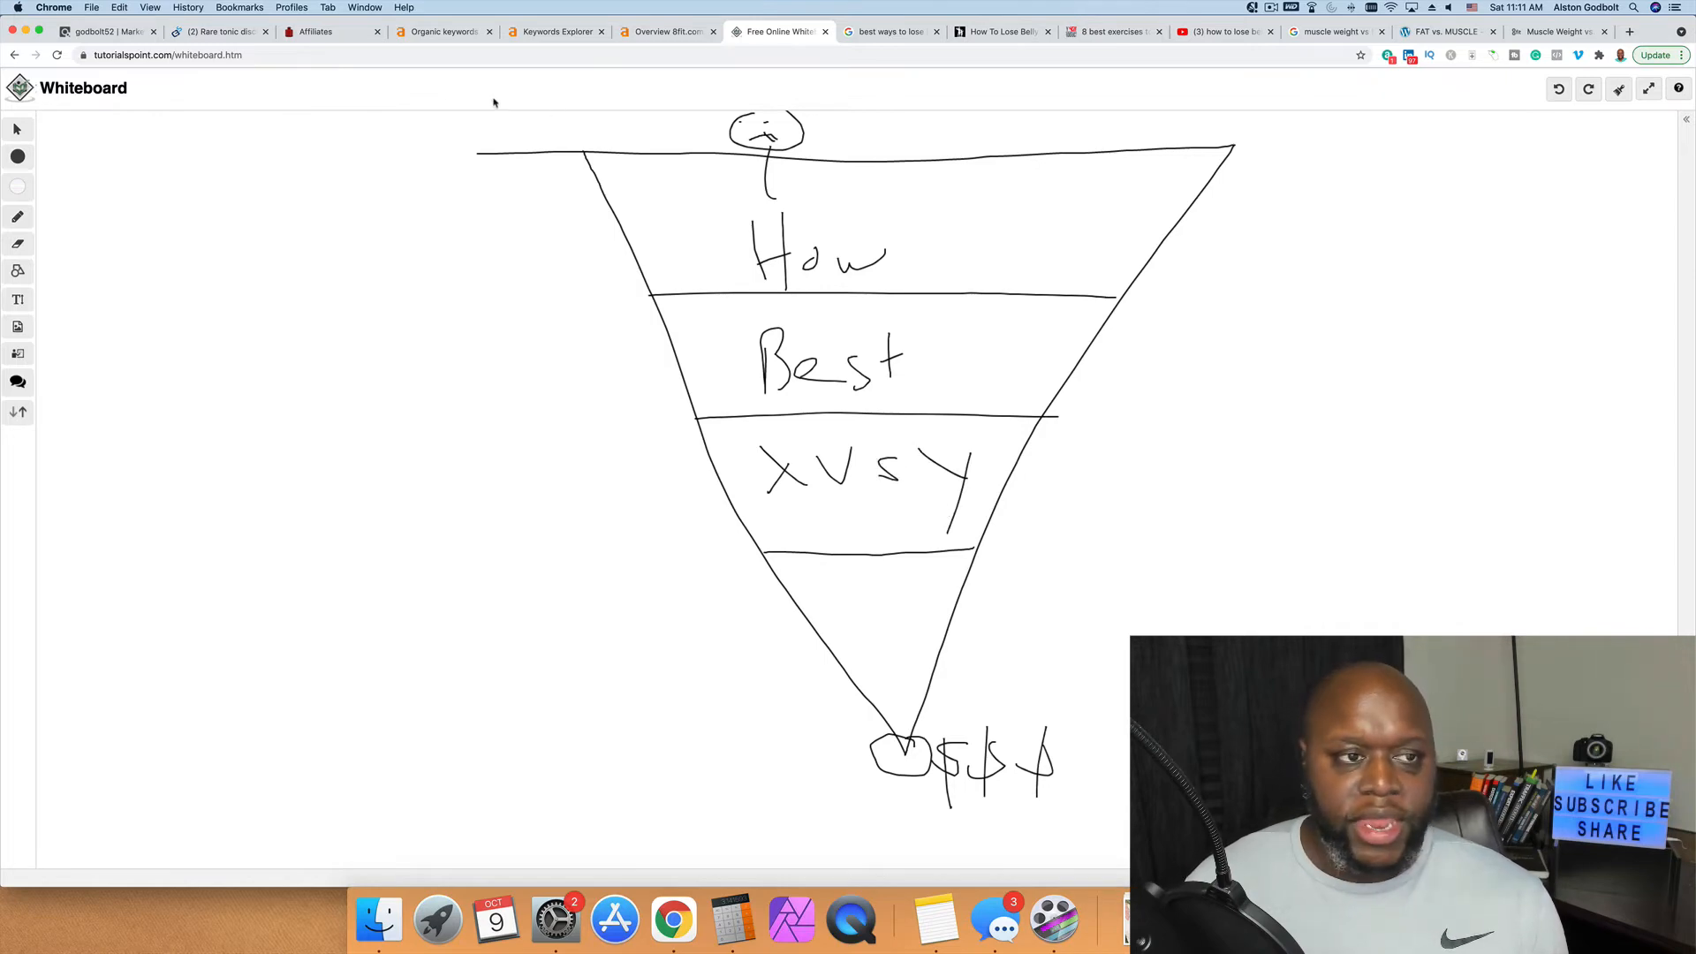
Step: Copy the product name "Okinawa Flat Belly Tonic" from the ClickBank marketplace listing
{"action": "left_click", "coordinate": [104, 31]}
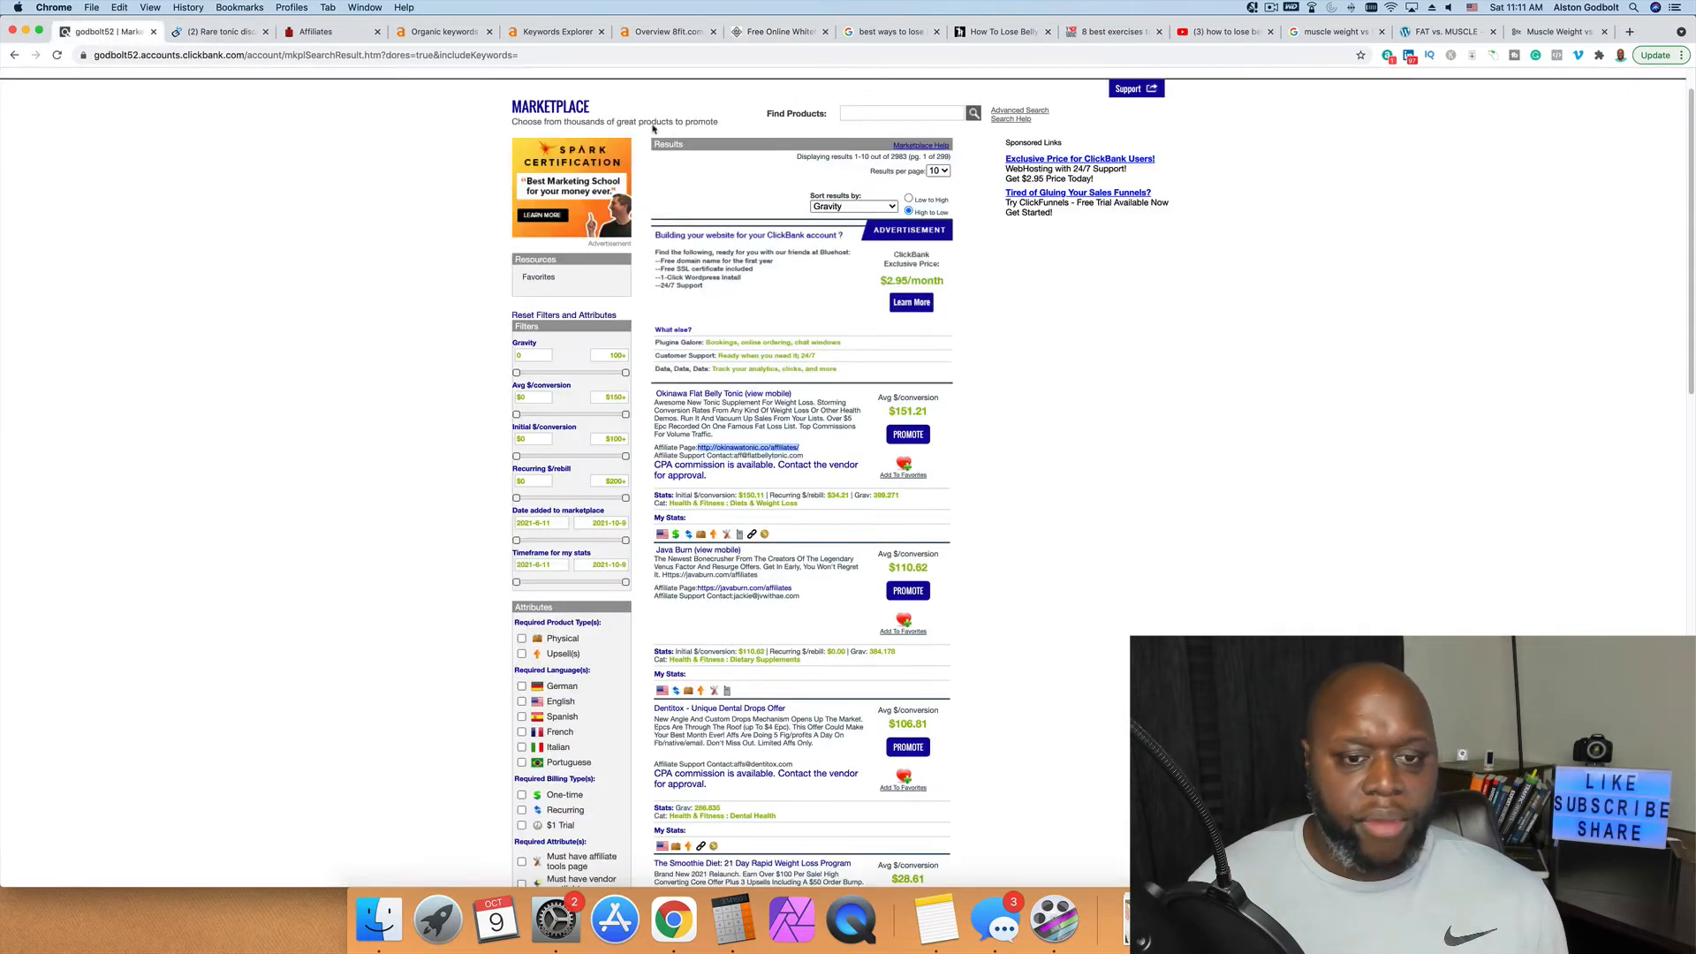
{"action": "left_click", "coordinate": [653, 395]}
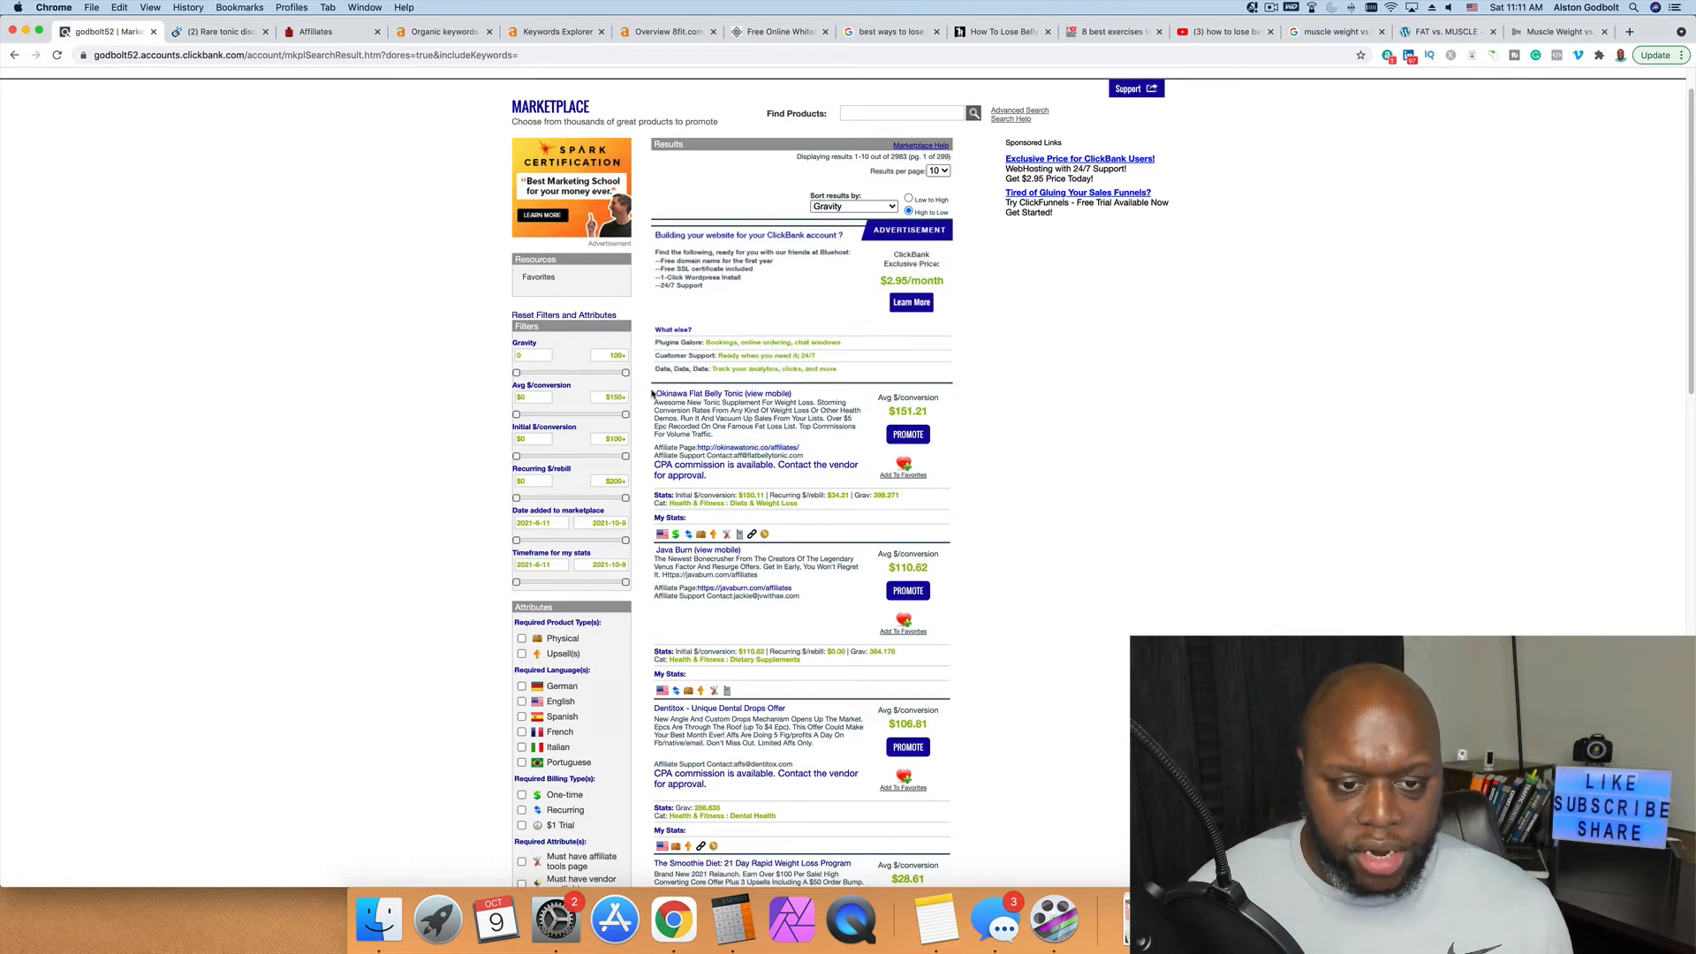
{"action": "left_click_drag", "start_coordinate": [653, 395], "coordinate": [740, 396]}
{"action": "key", "text": "super+c"}
{"action": "left_click", "coordinate": [646, 396]}
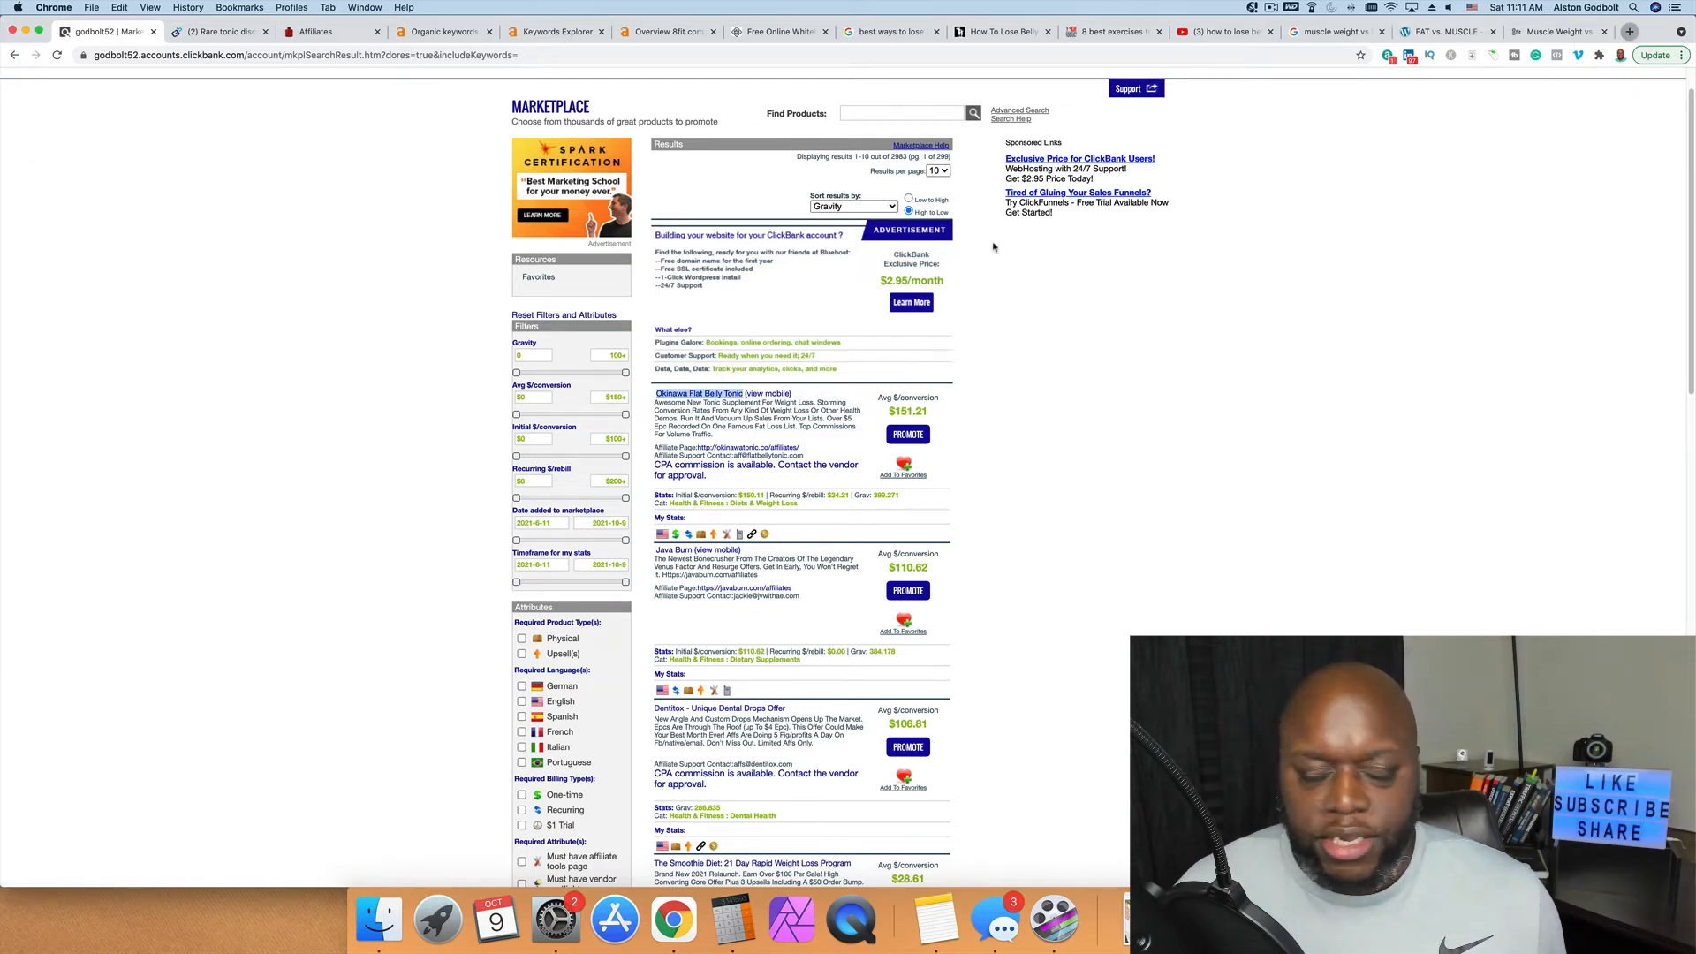
Step: Search Google for "Okinawa Flat Belly Tonic vs" in a new tab and look over the results
{"action": "key", "text": "super+t"}
{"action": "key", "text": "super+v"}
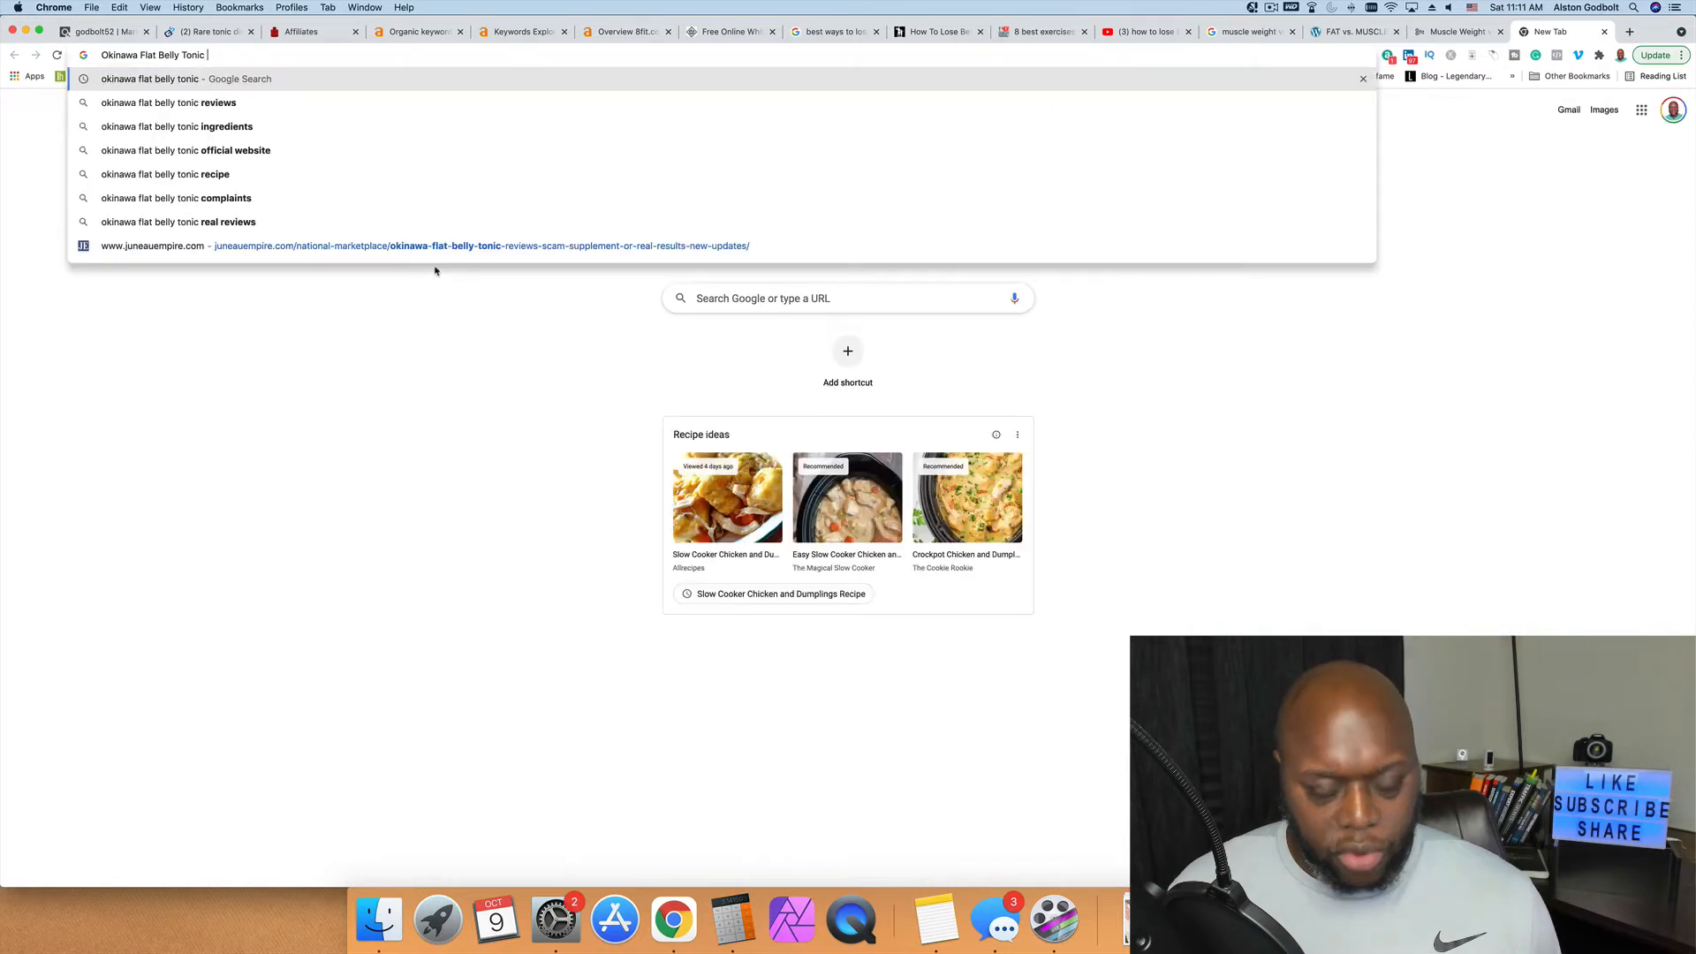
{"action": "type", "text": "vs"}
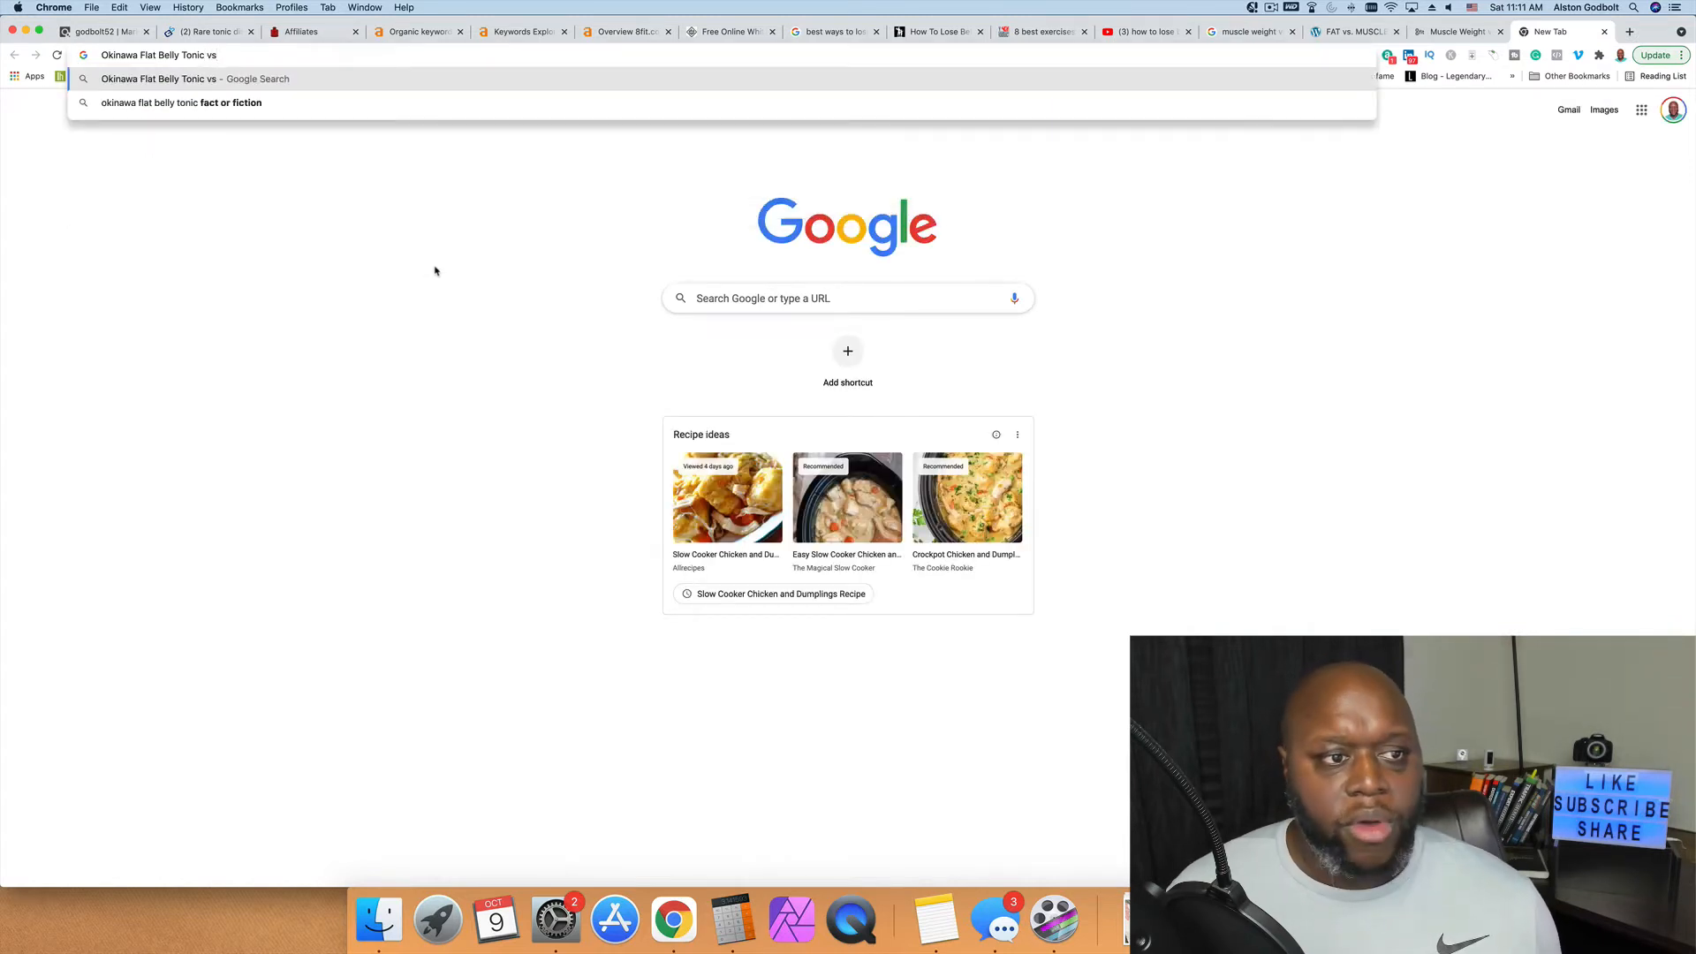
{"action": "key", "text": "Return"}
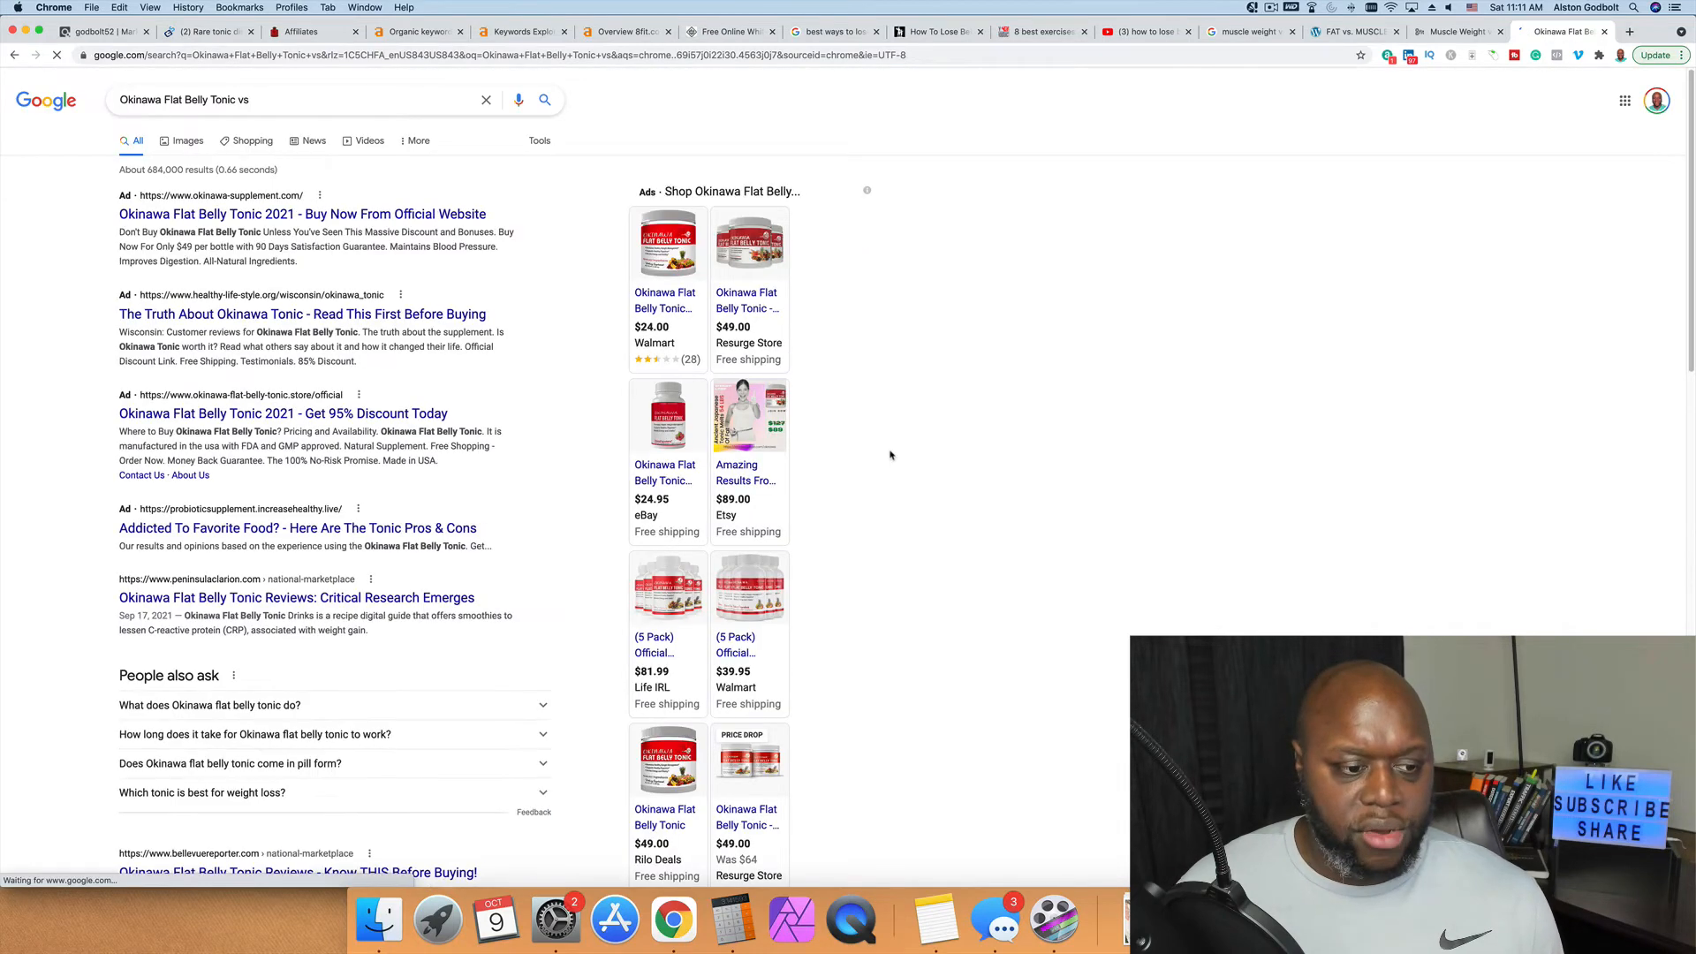
{"action": "scroll", "coordinate": [946, 598], "scroll_direction": "down", "scroll_amount": 3}
{"action": "scroll", "coordinate": [946, 601], "scroll_direction": "down", "scroll_amount": 5}
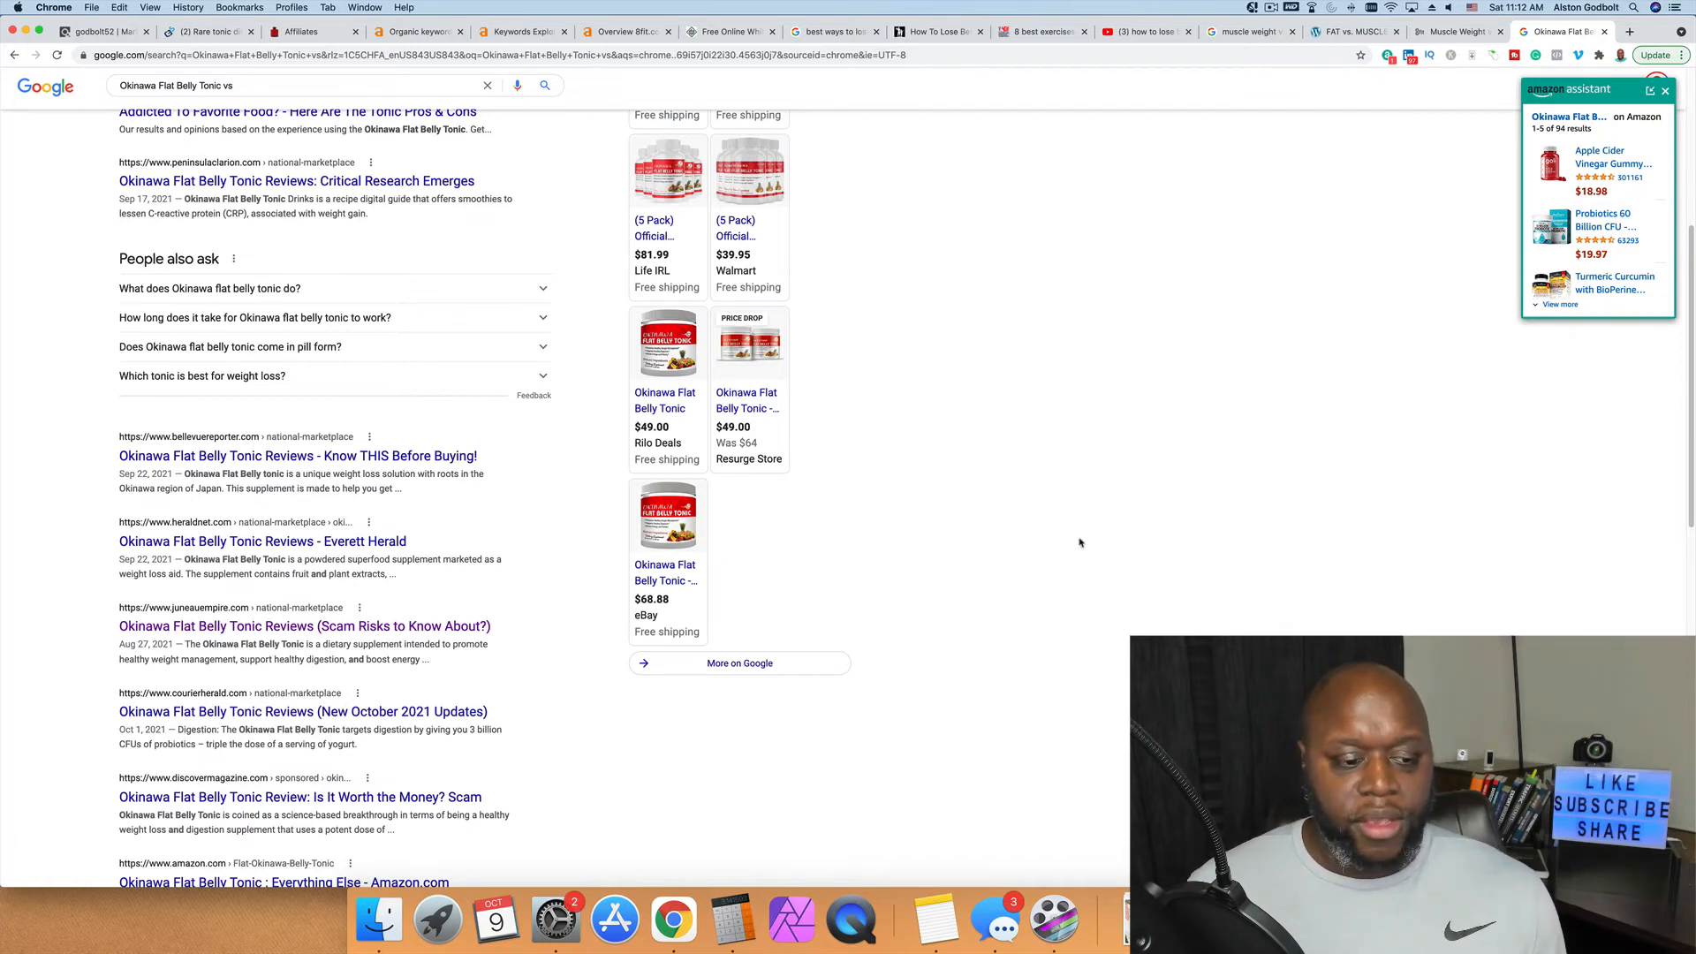
{"action": "scroll", "coordinate": [954, 601], "scroll_direction": "up", "scroll_amount": 3}
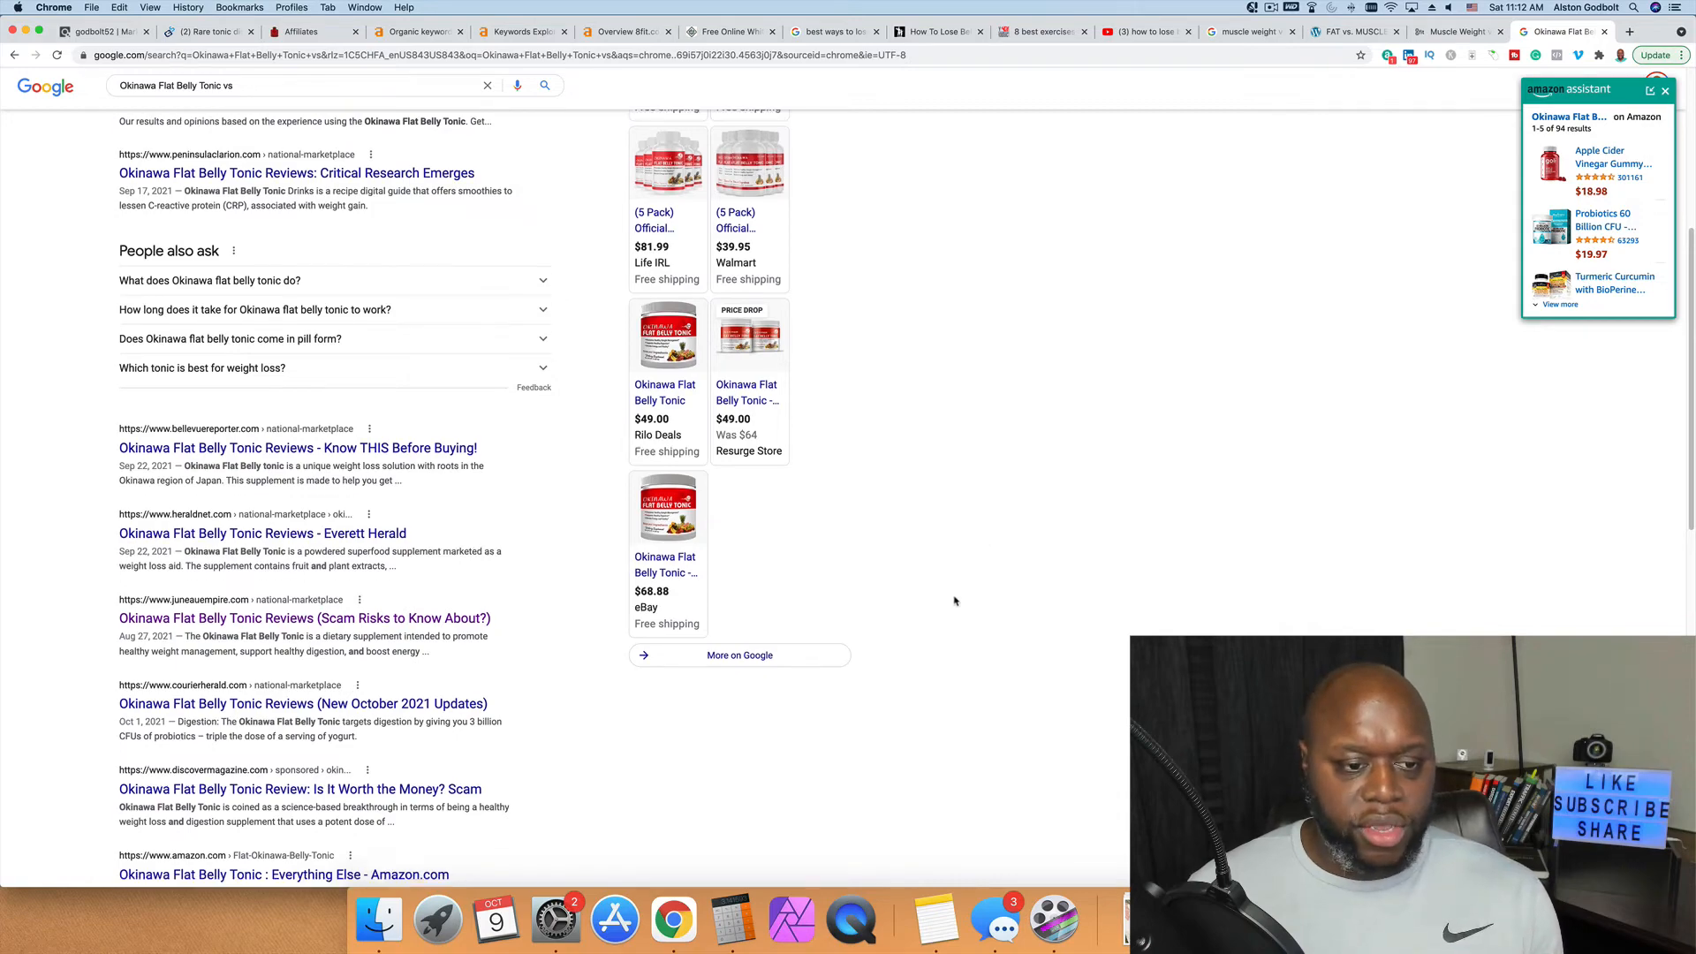
{"action": "scroll", "coordinate": [954, 600], "scroll_direction": "up", "scroll_amount": 5}
{"action": "scroll", "coordinate": [954, 597], "scroll_direction": "down", "scroll_amount": 5}
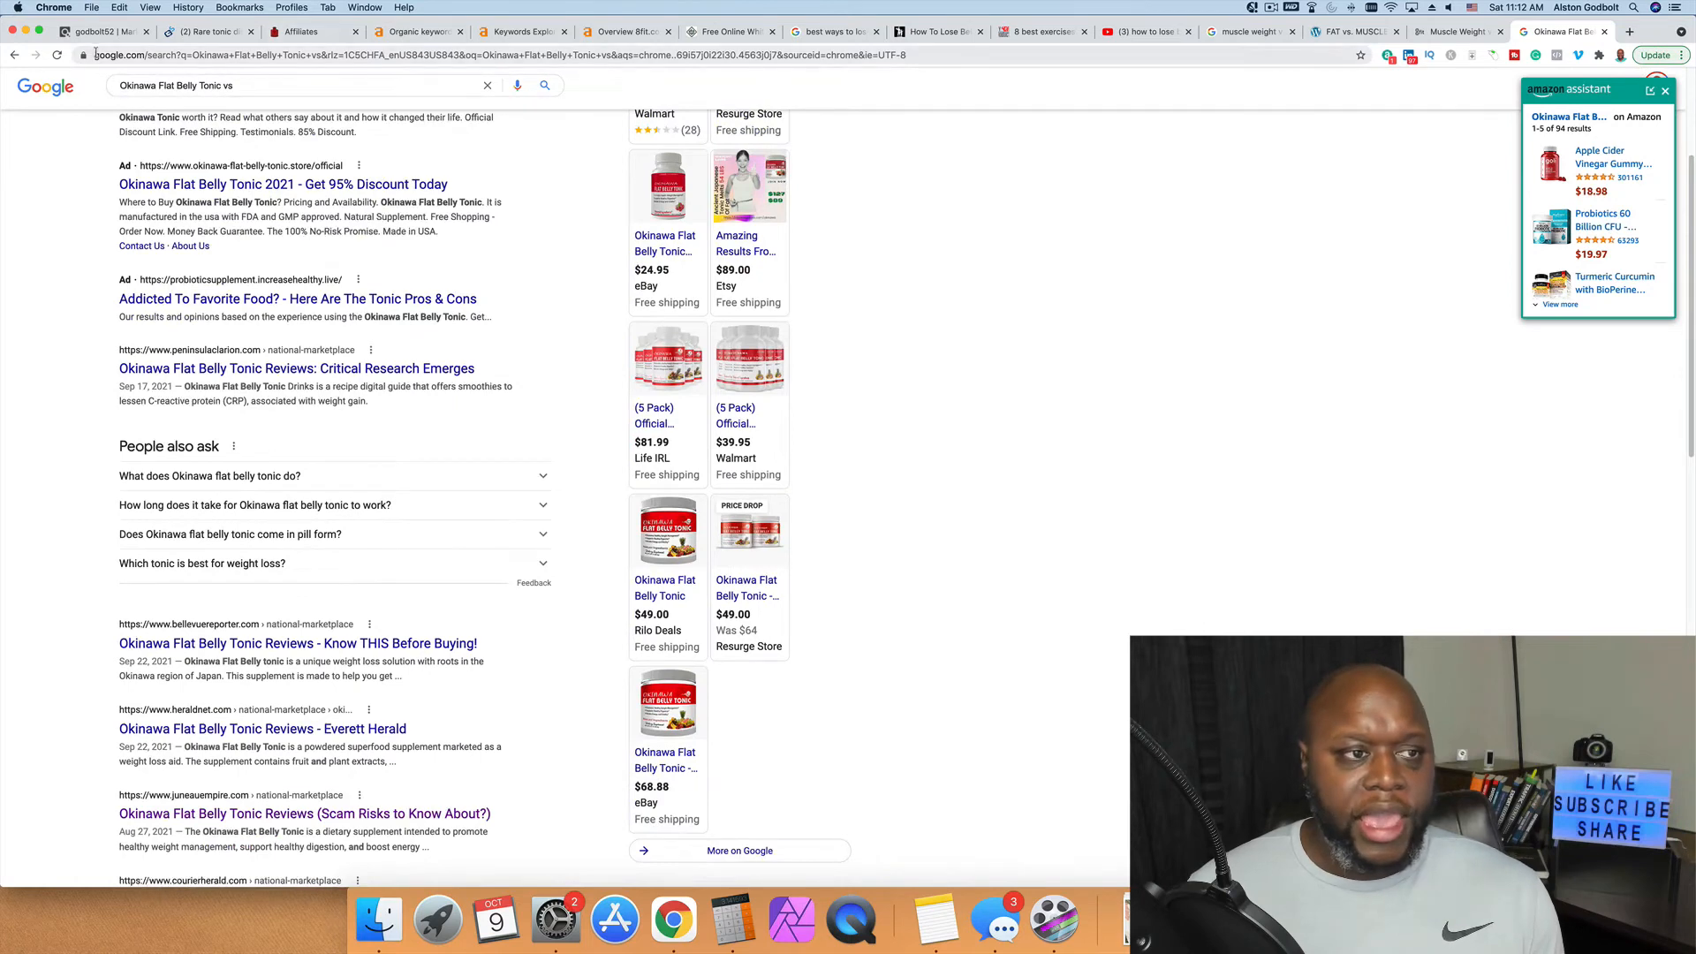
Step: Handwrite "review" in the lowest level of the whiteboard funnel, just above the dollar signs
{"action": "left_click", "coordinate": [729, 33]}
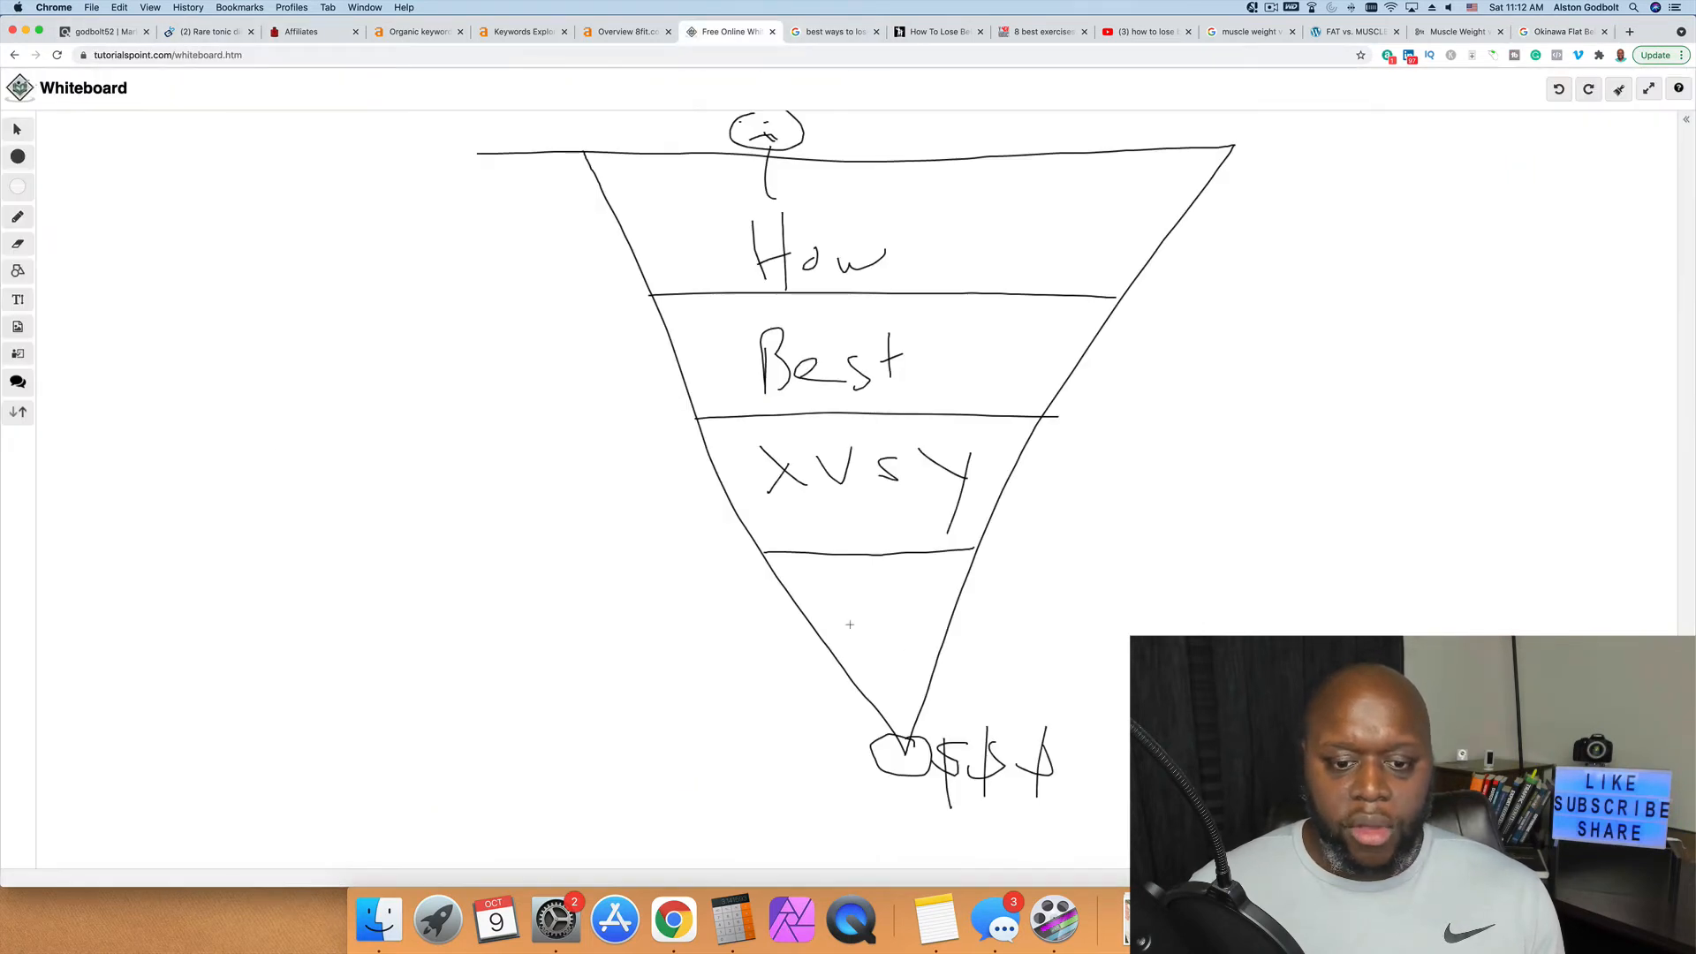
{"action": "mouse_move", "coordinate": [879, 615]}
{"action": "left_mouse_down"}
{"action": "mouse_move", "coordinate": [880, 644]}
{"action": "mouse_move", "coordinate": [989, 622]}
{"action": "mouse_move", "coordinate": [1016, 583]}
{"action": "left_mouse_up"}
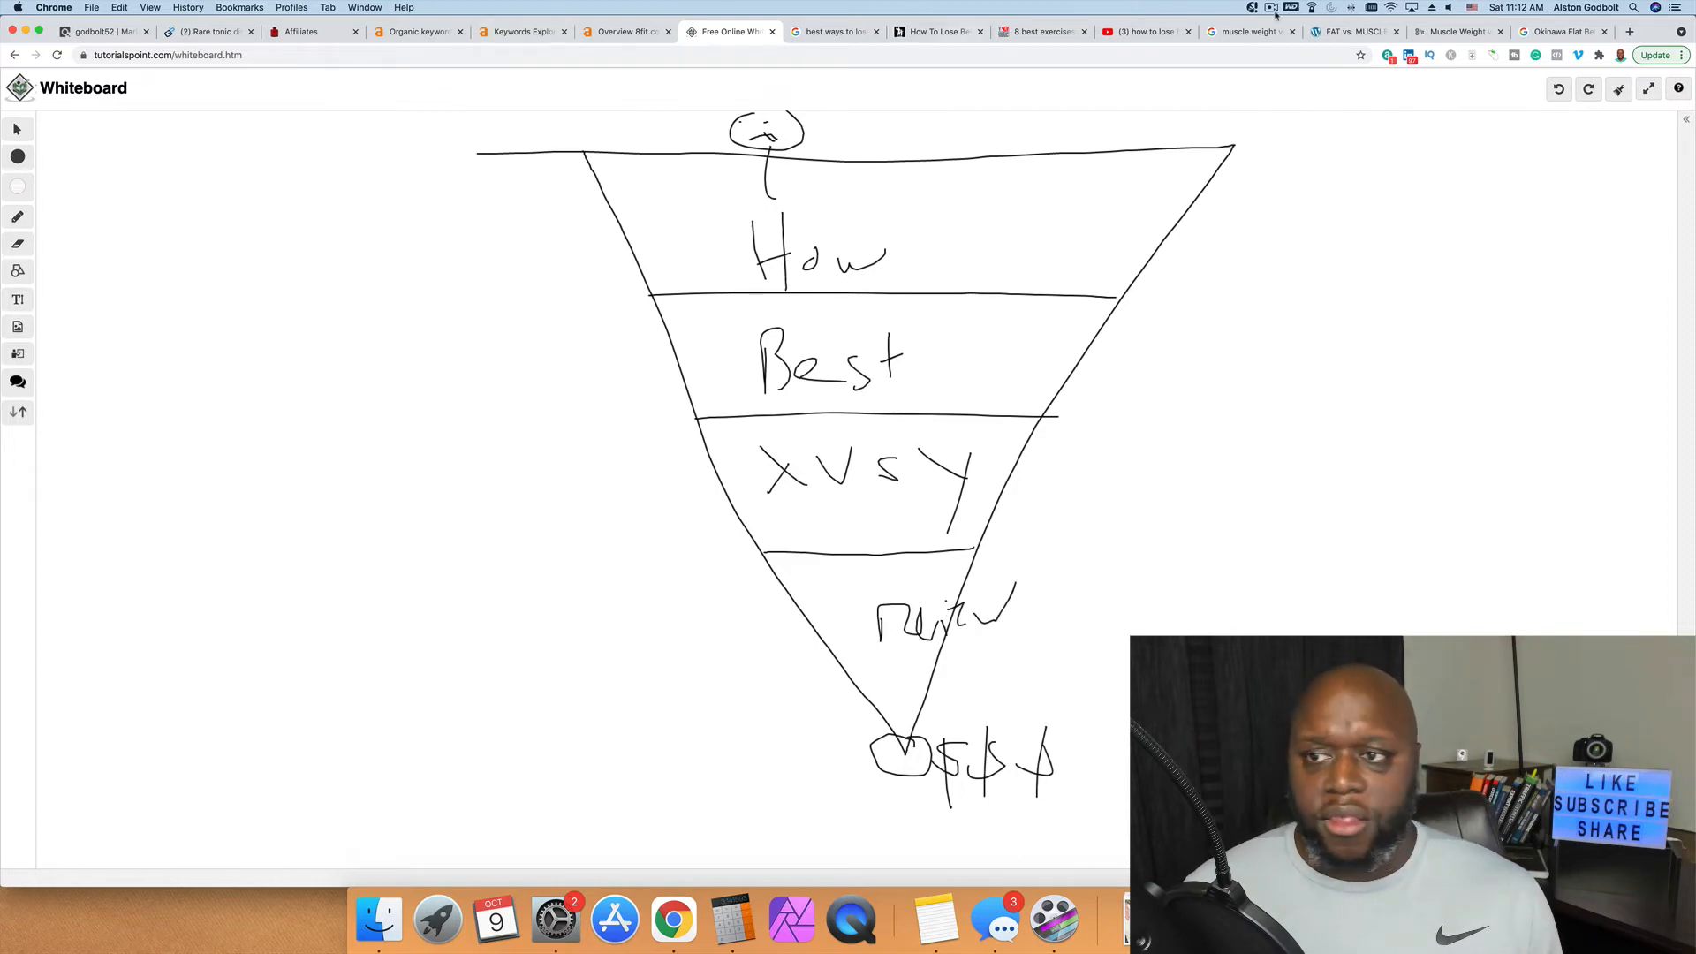
Step: Open the Bellevue Reporter, Everett Herald and Juneau Empire reviews of Okinawa Flat Belly Tonic from the search results in separate tabs
{"action": "left_click", "coordinate": [1568, 32]}
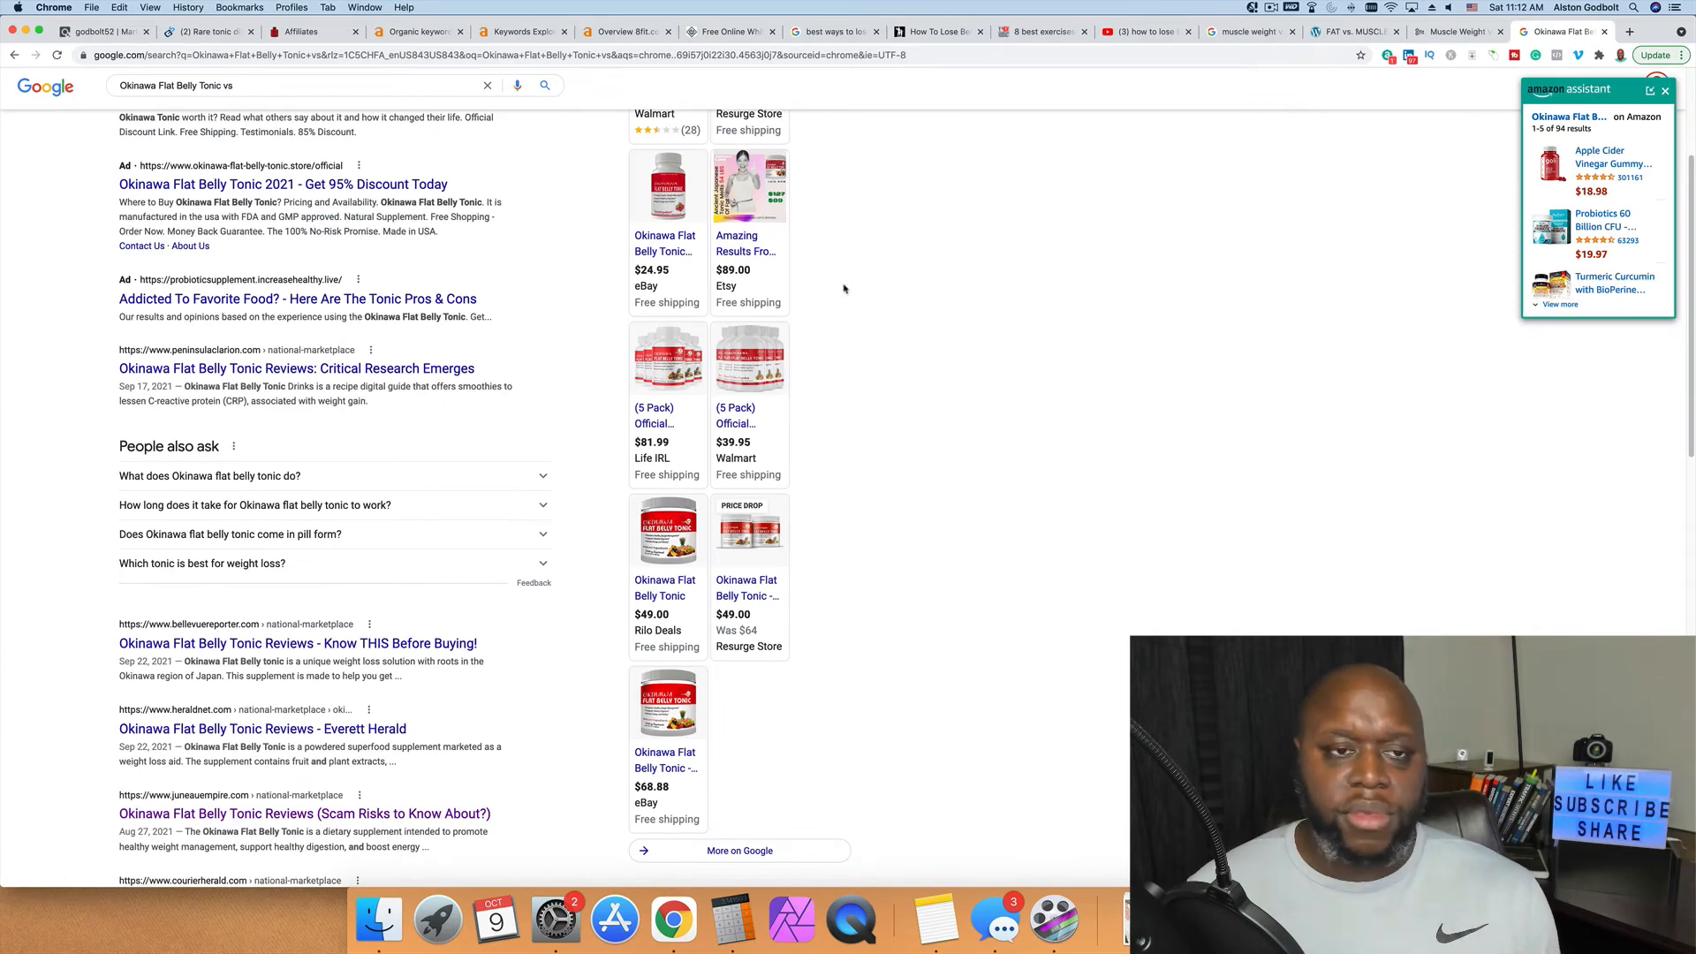
{"action": "scroll", "coordinate": [707, 618], "scroll_direction": "down", "scroll_amount": 2}
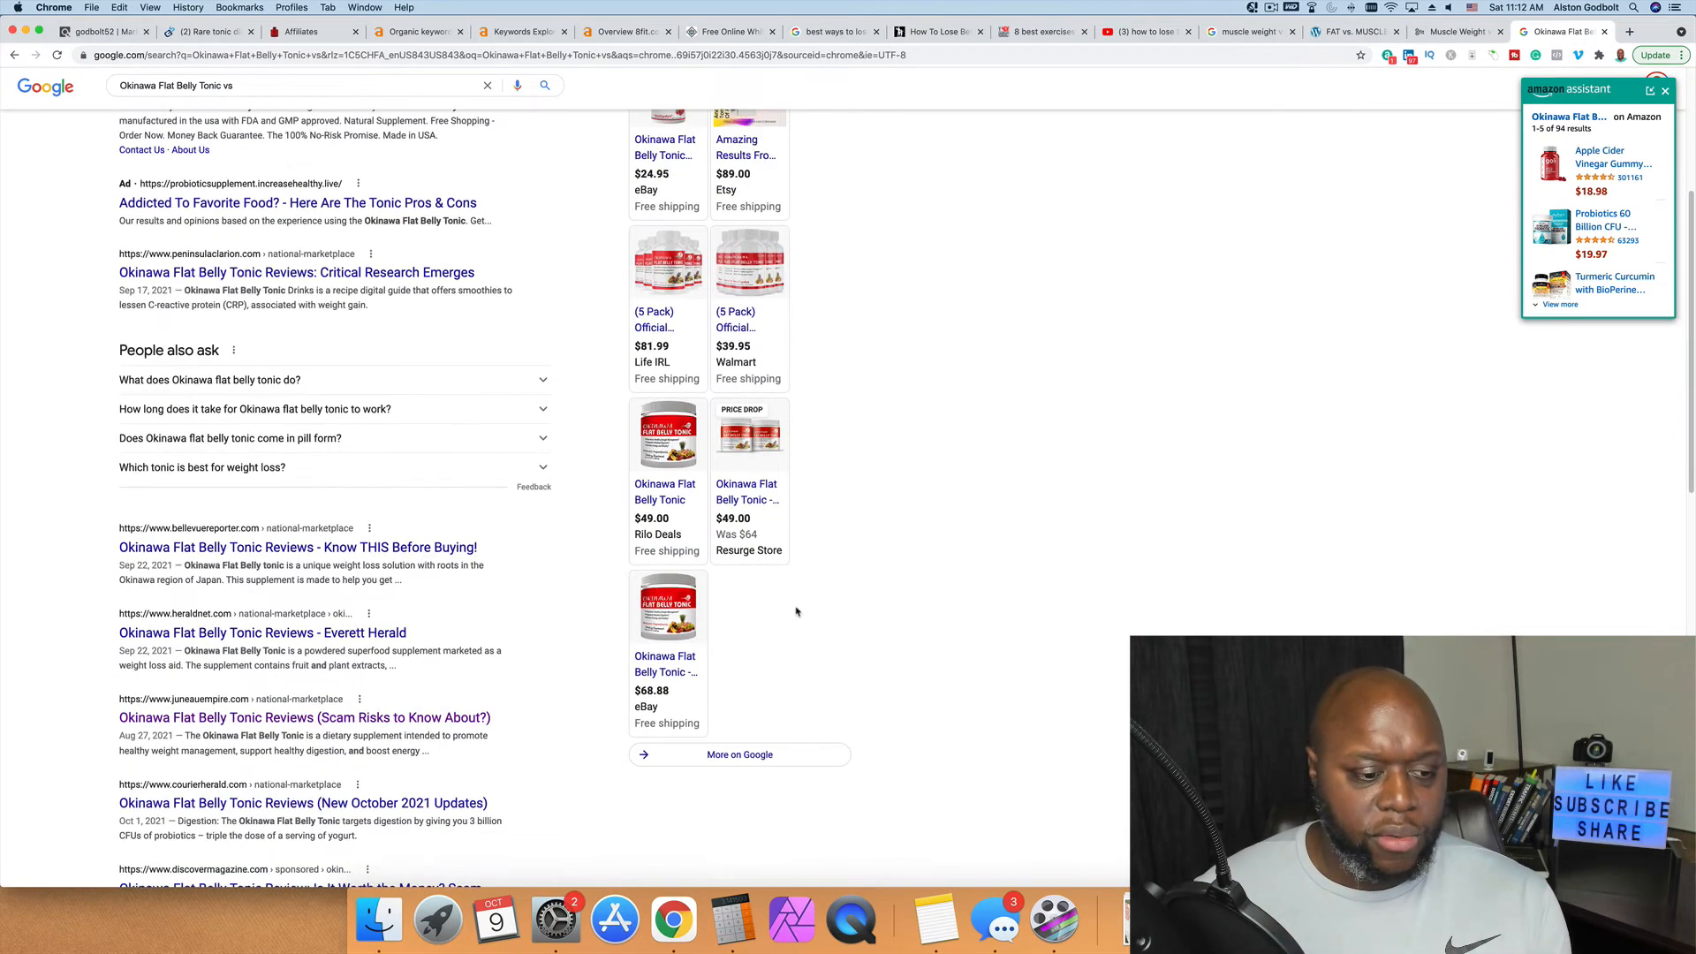
{"action": "right_click", "coordinate": [360, 546]}
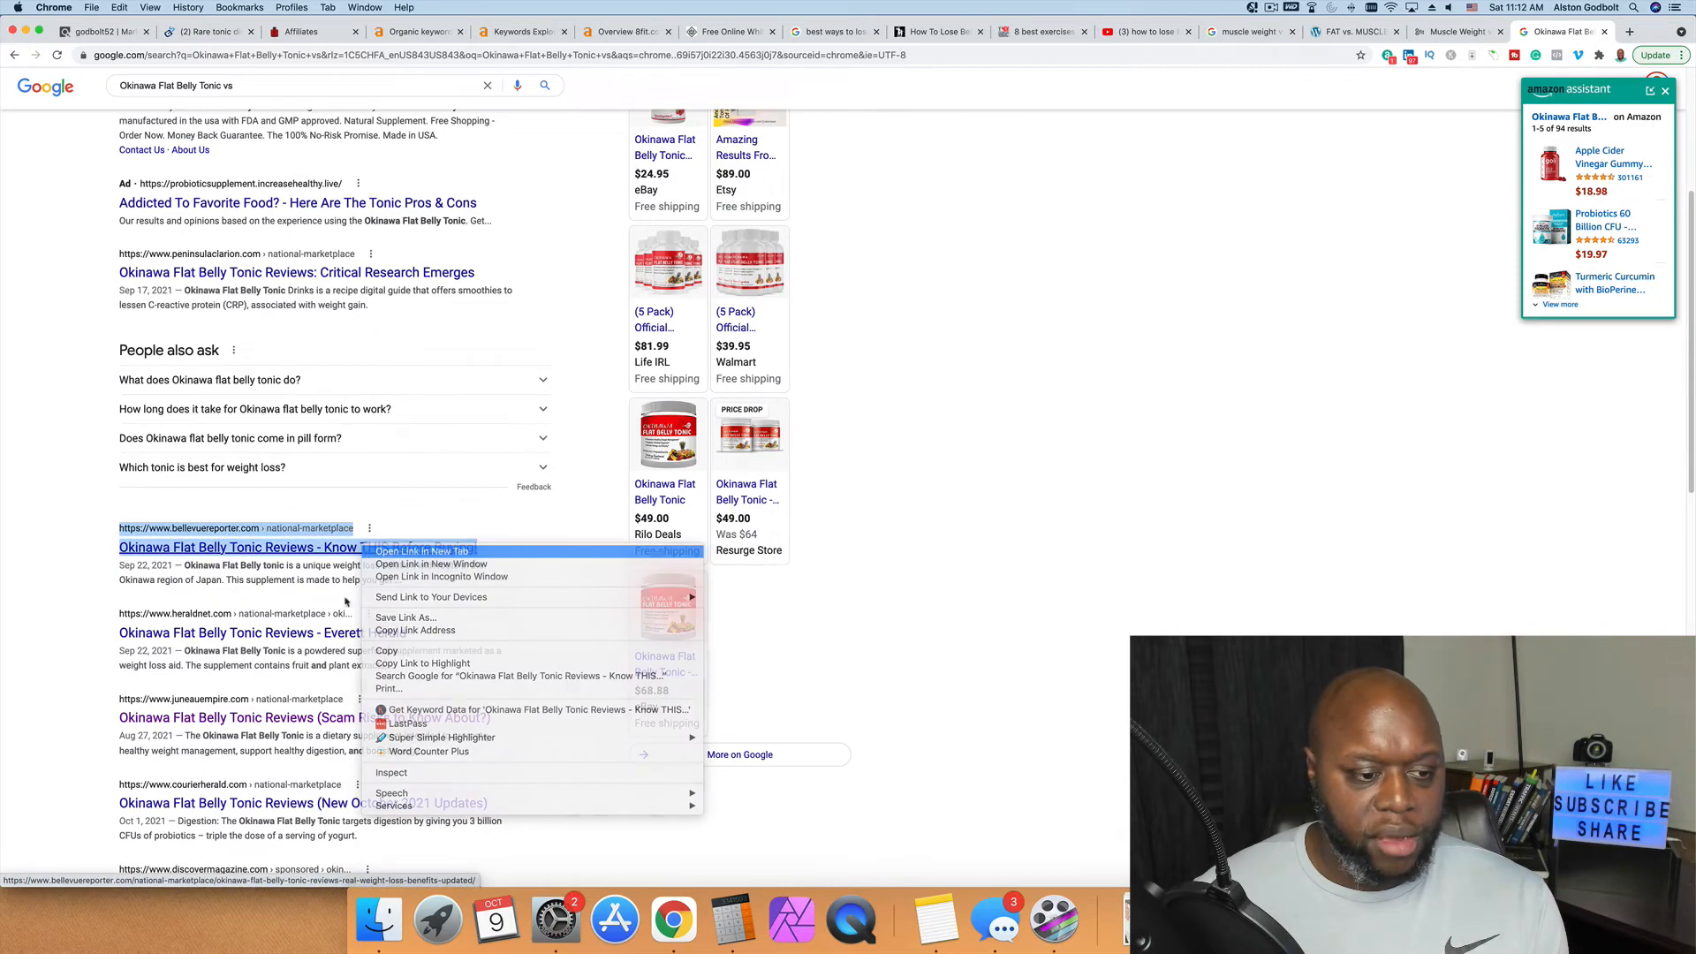
{"action": "left_click", "coordinate": [389, 551]}
{"action": "right_click", "coordinate": [325, 633]}
{"action": "left_click", "coordinate": [364, 619]}
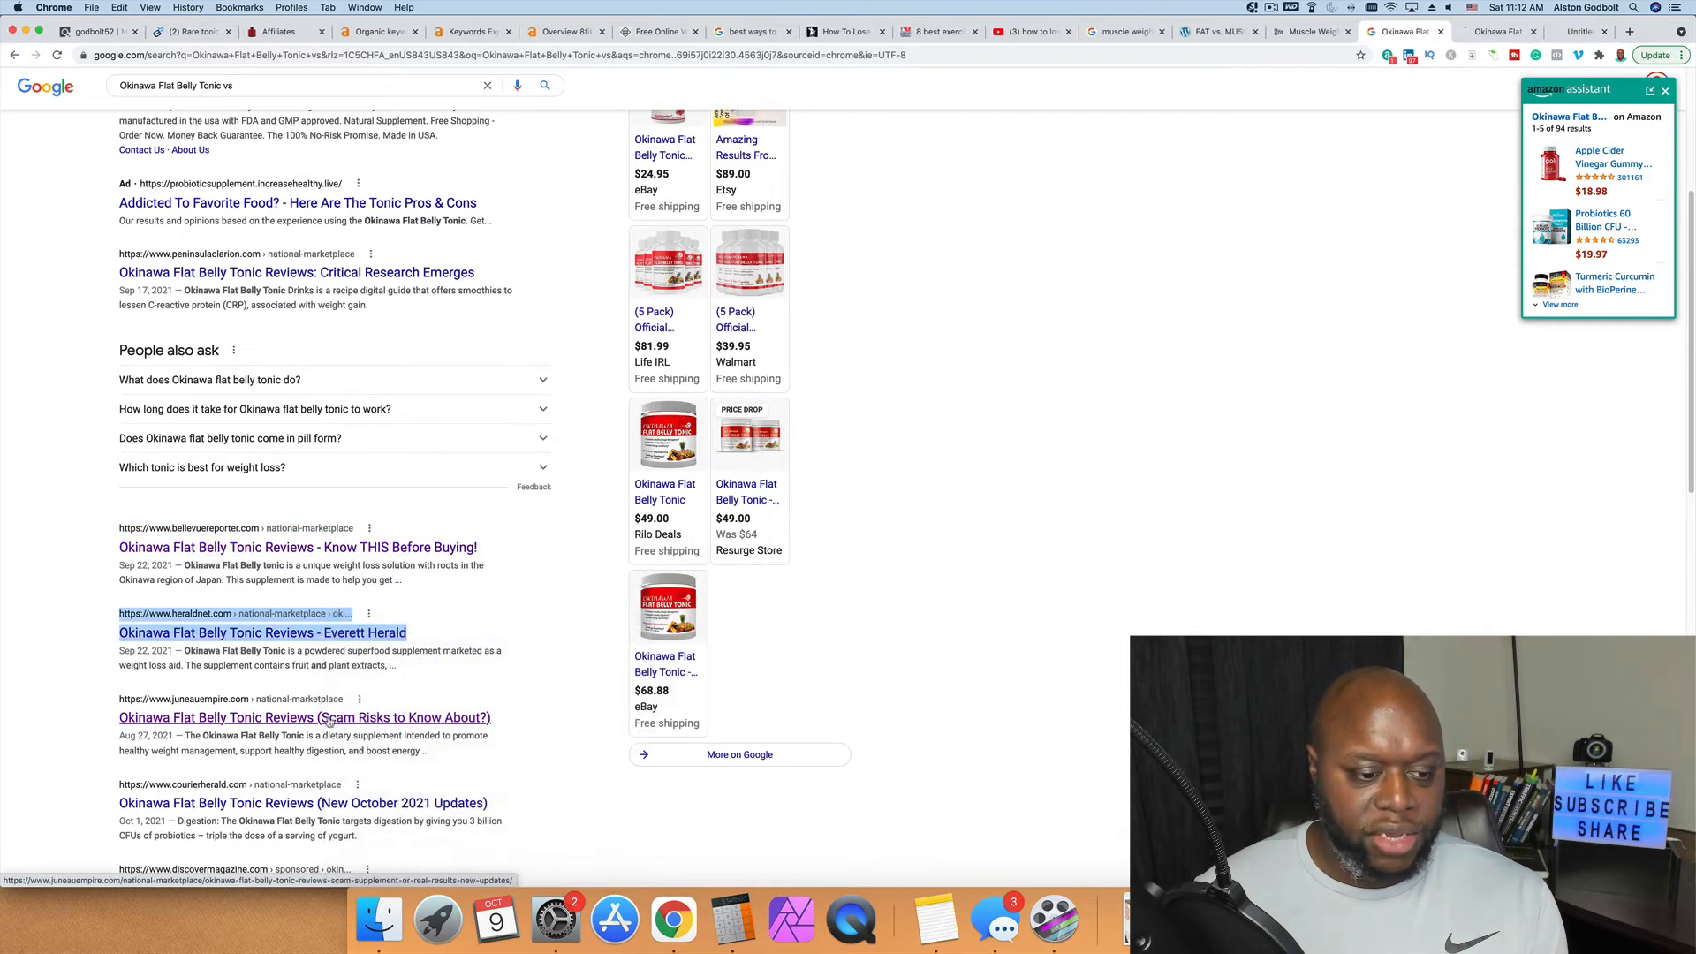
{"action": "right_click", "coordinate": [331, 717]}
{"action": "left_click", "coordinate": [389, 619]}
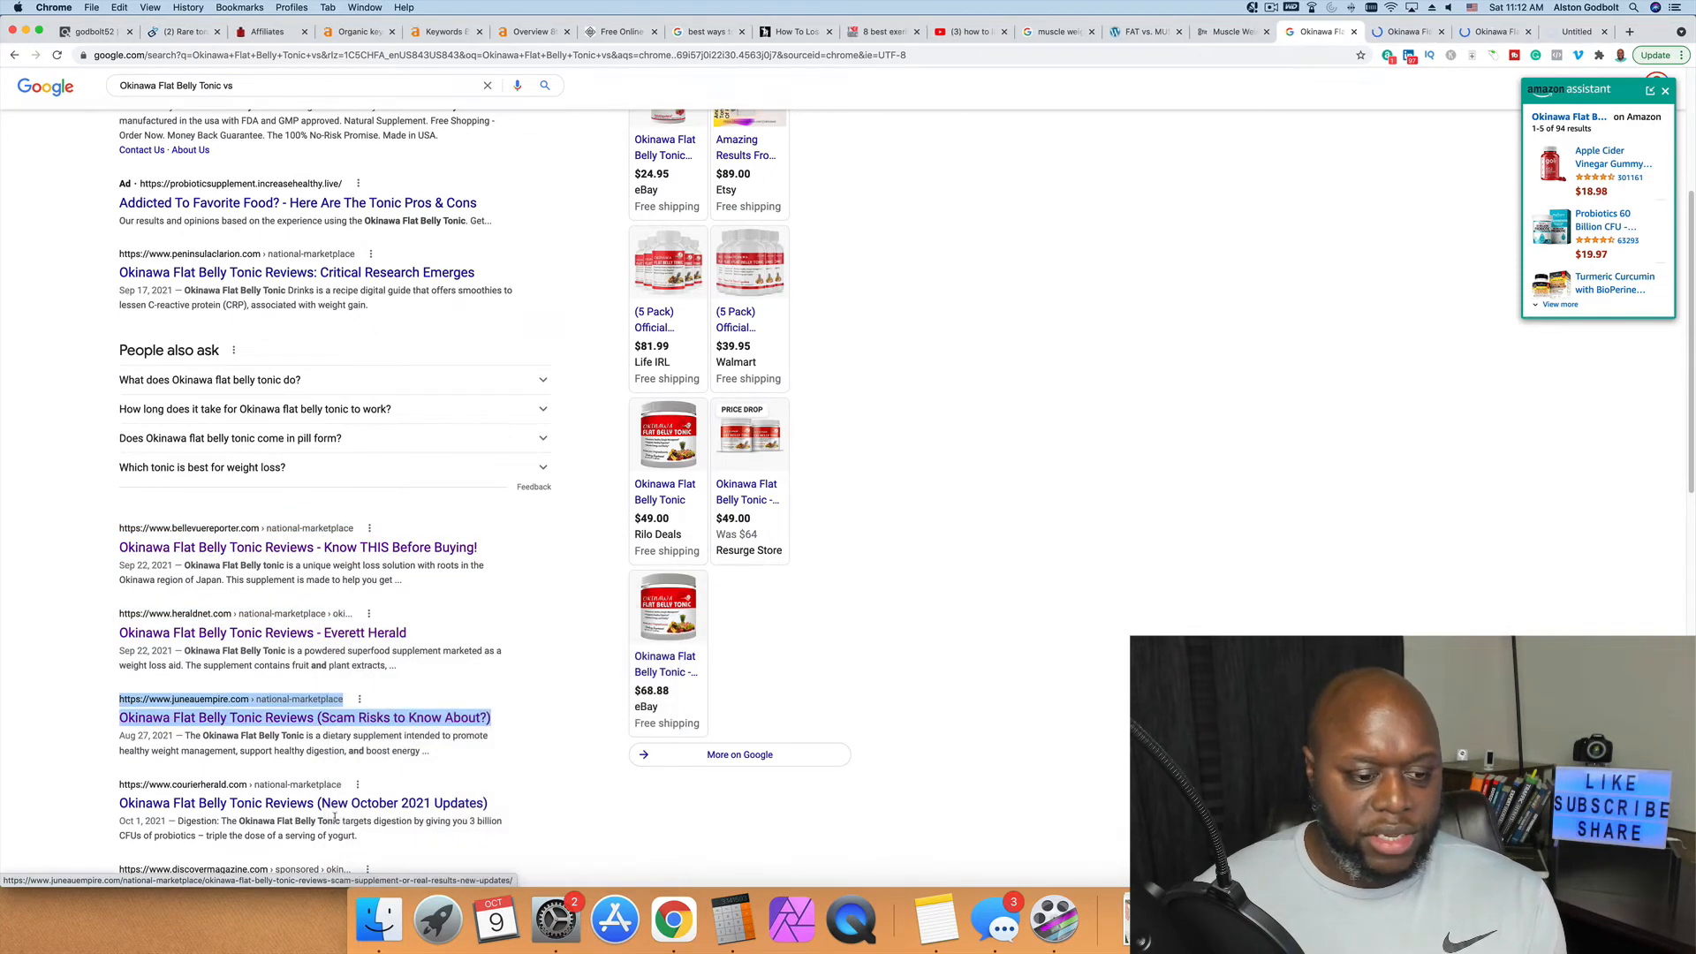
Step: Examine the remaining first-page results for "Okinawa Flat Belly Tonic vs" and those on page 4 of the search
{"action": "scroll", "coordinate": [341, 531], "scroll_direction": "down", "scroll_amount": 3}
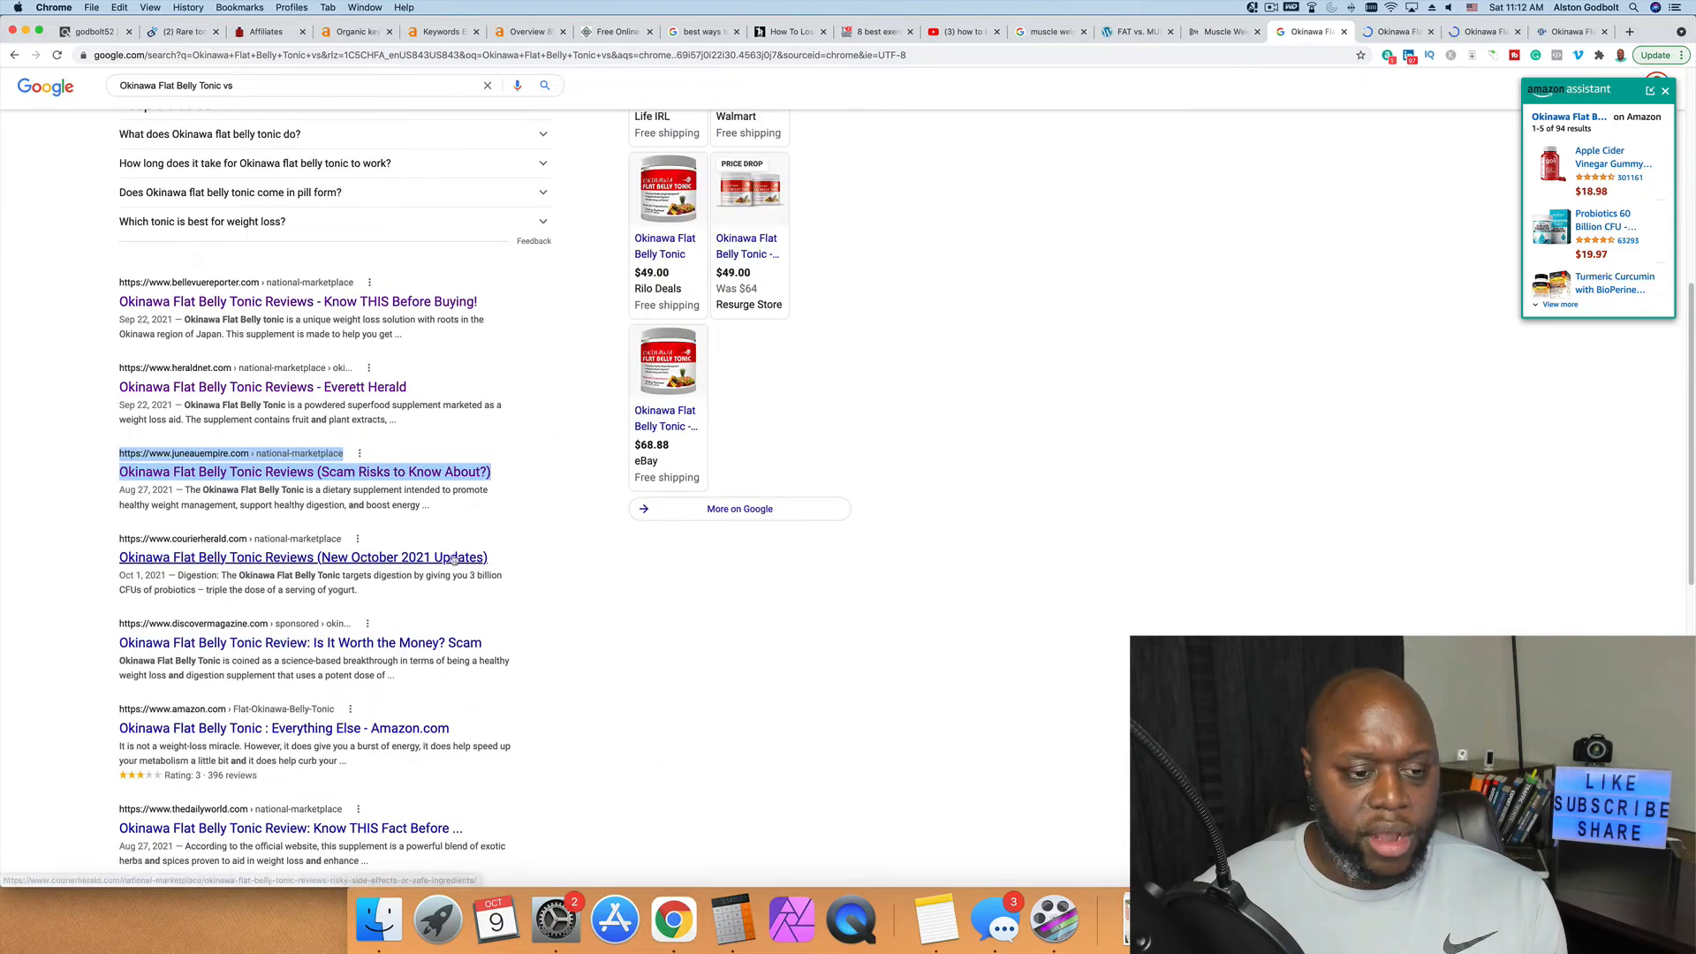
{"action": "scroll", "coordinate": [666, 661], "scroll_direction": "down", "scroll_amount": 2}
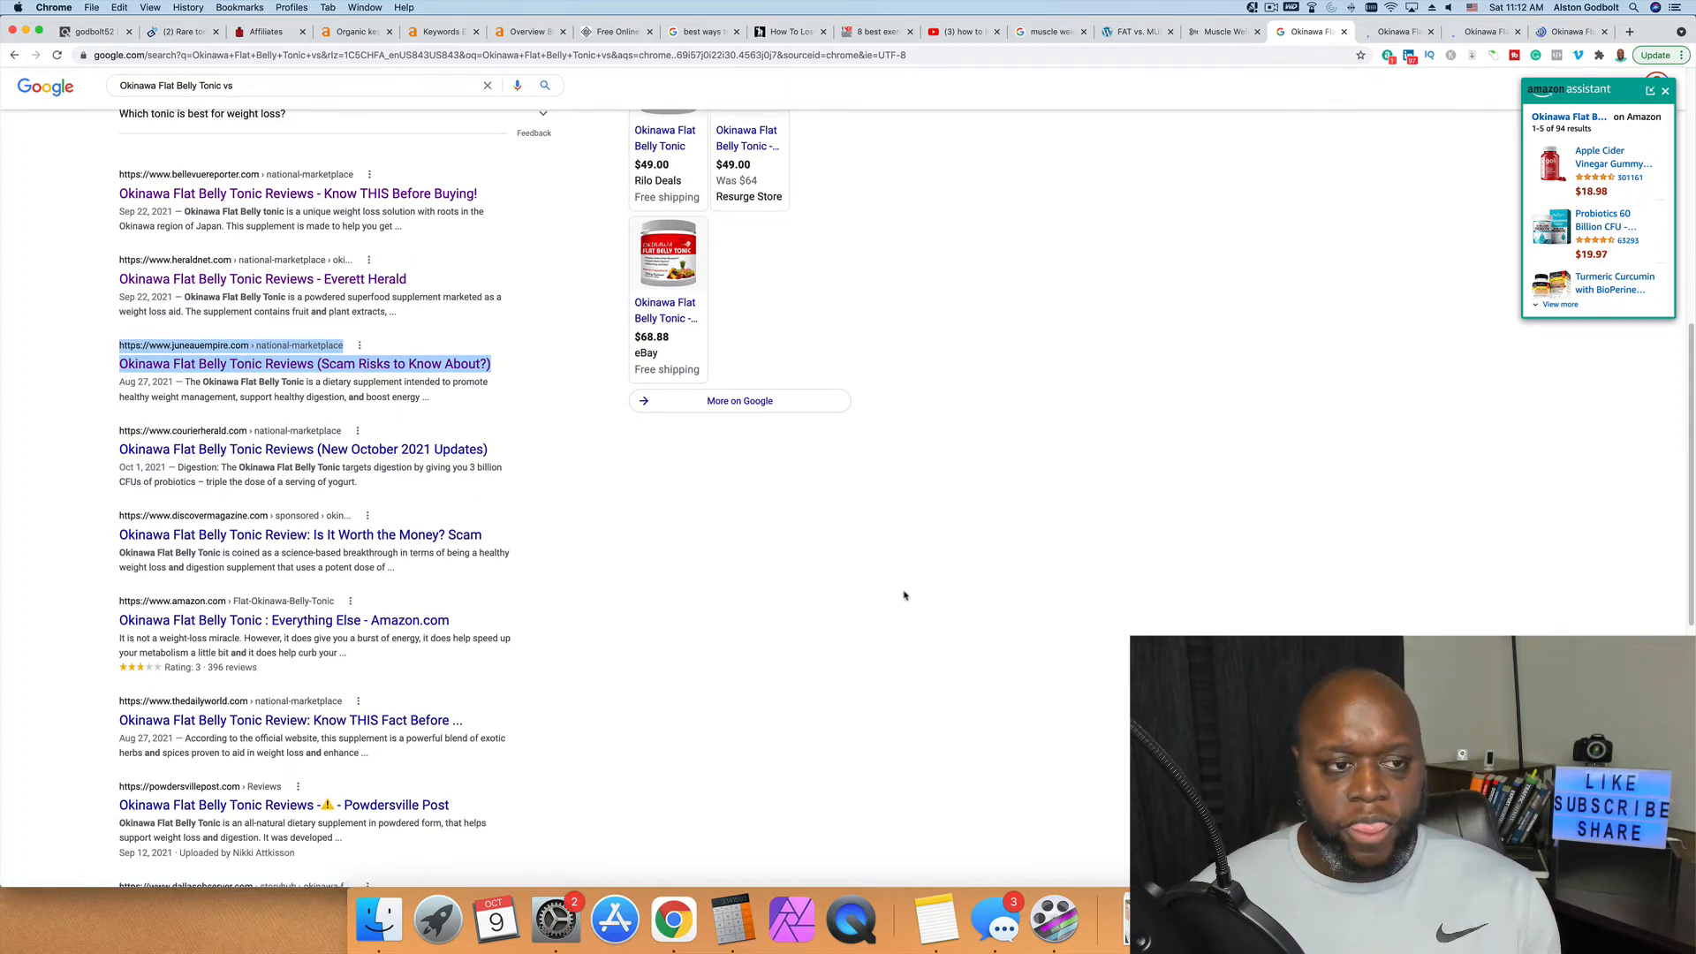
{"action": "scroll", "coordinate": [916, 593], "scroll_direction": "down", "scroll_amount": 2}
{"action": "scroll", "coordinate": [916, 592], "scroll_direction": "down", "scroll_amount": 11}
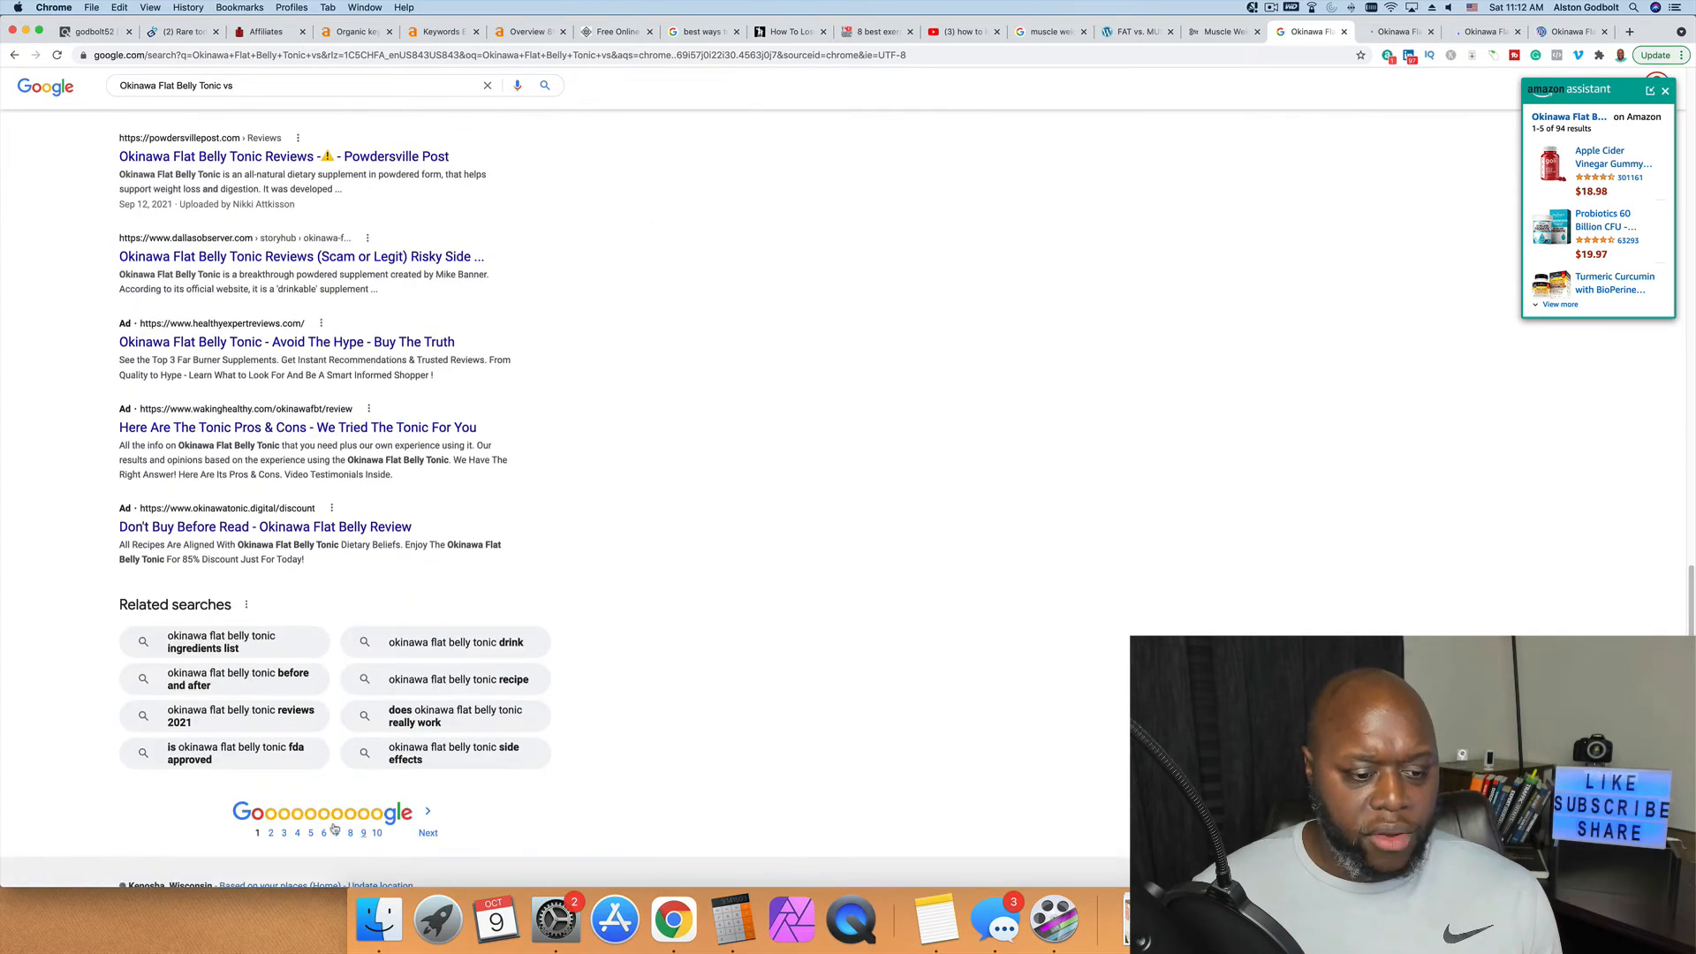
{"action": "left_click", "coordinate": [298, 834]}
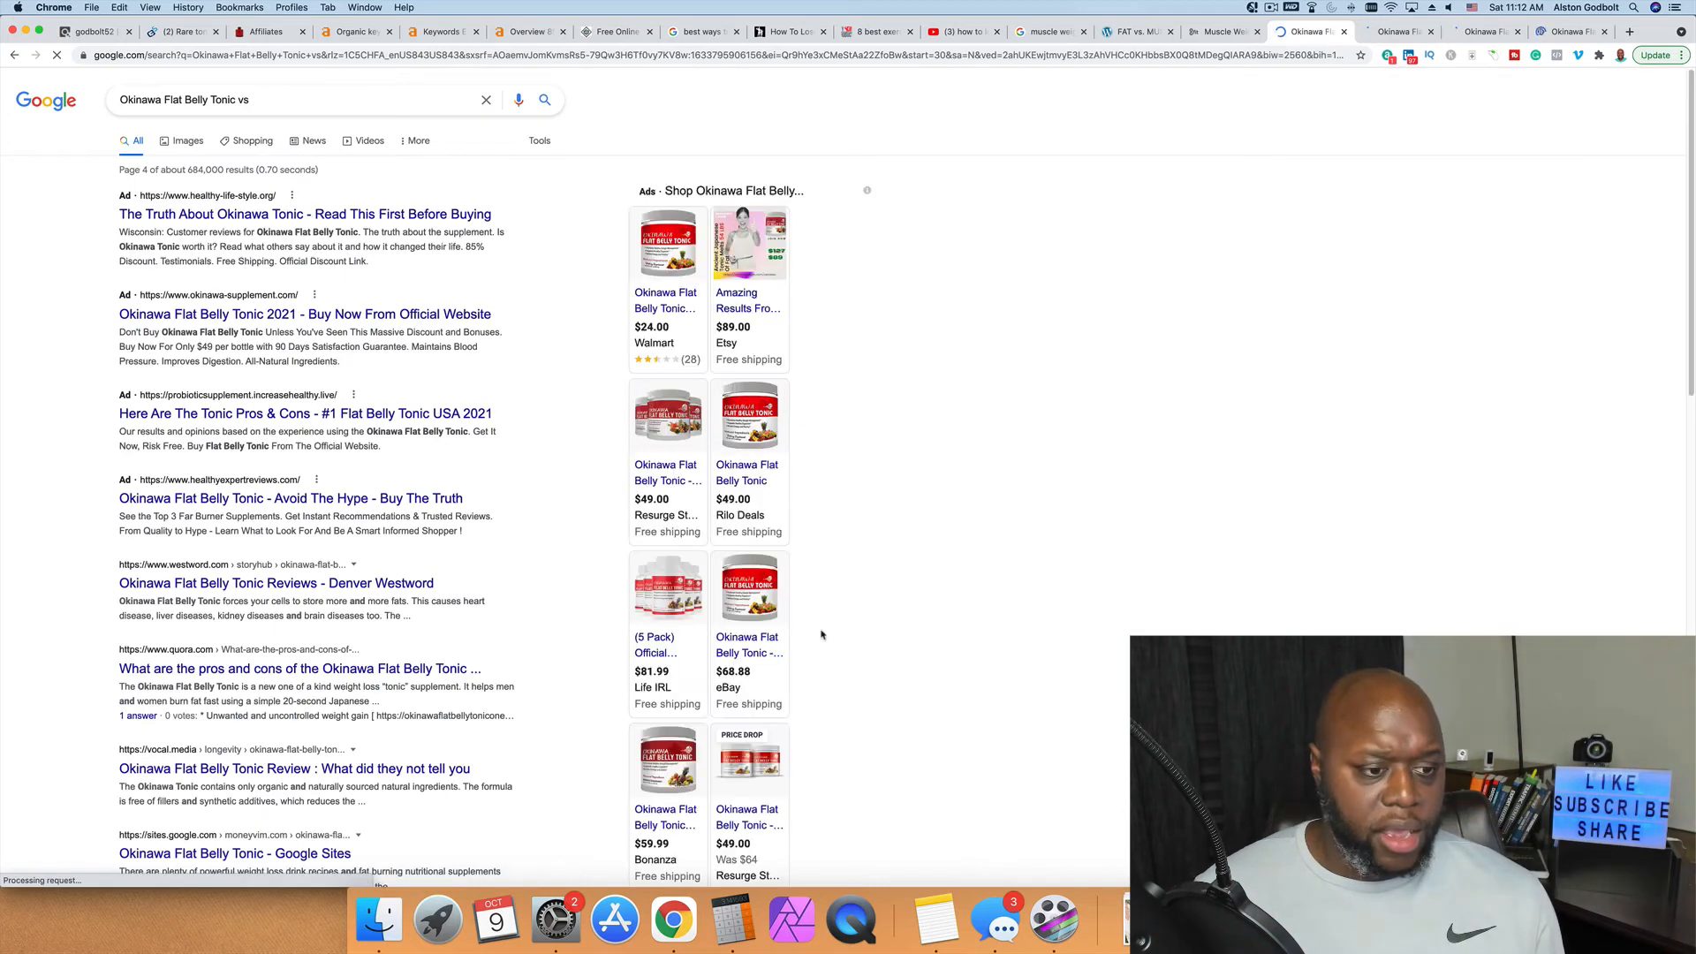
{"action": "scroll", "coordinate": [417, 248], "scroll_direction": "down", "scroll_amount": 5}
{"action": "scroll", "coordinate": [74, 548], "scroll_direction": "down", "scroll_amount": 1}
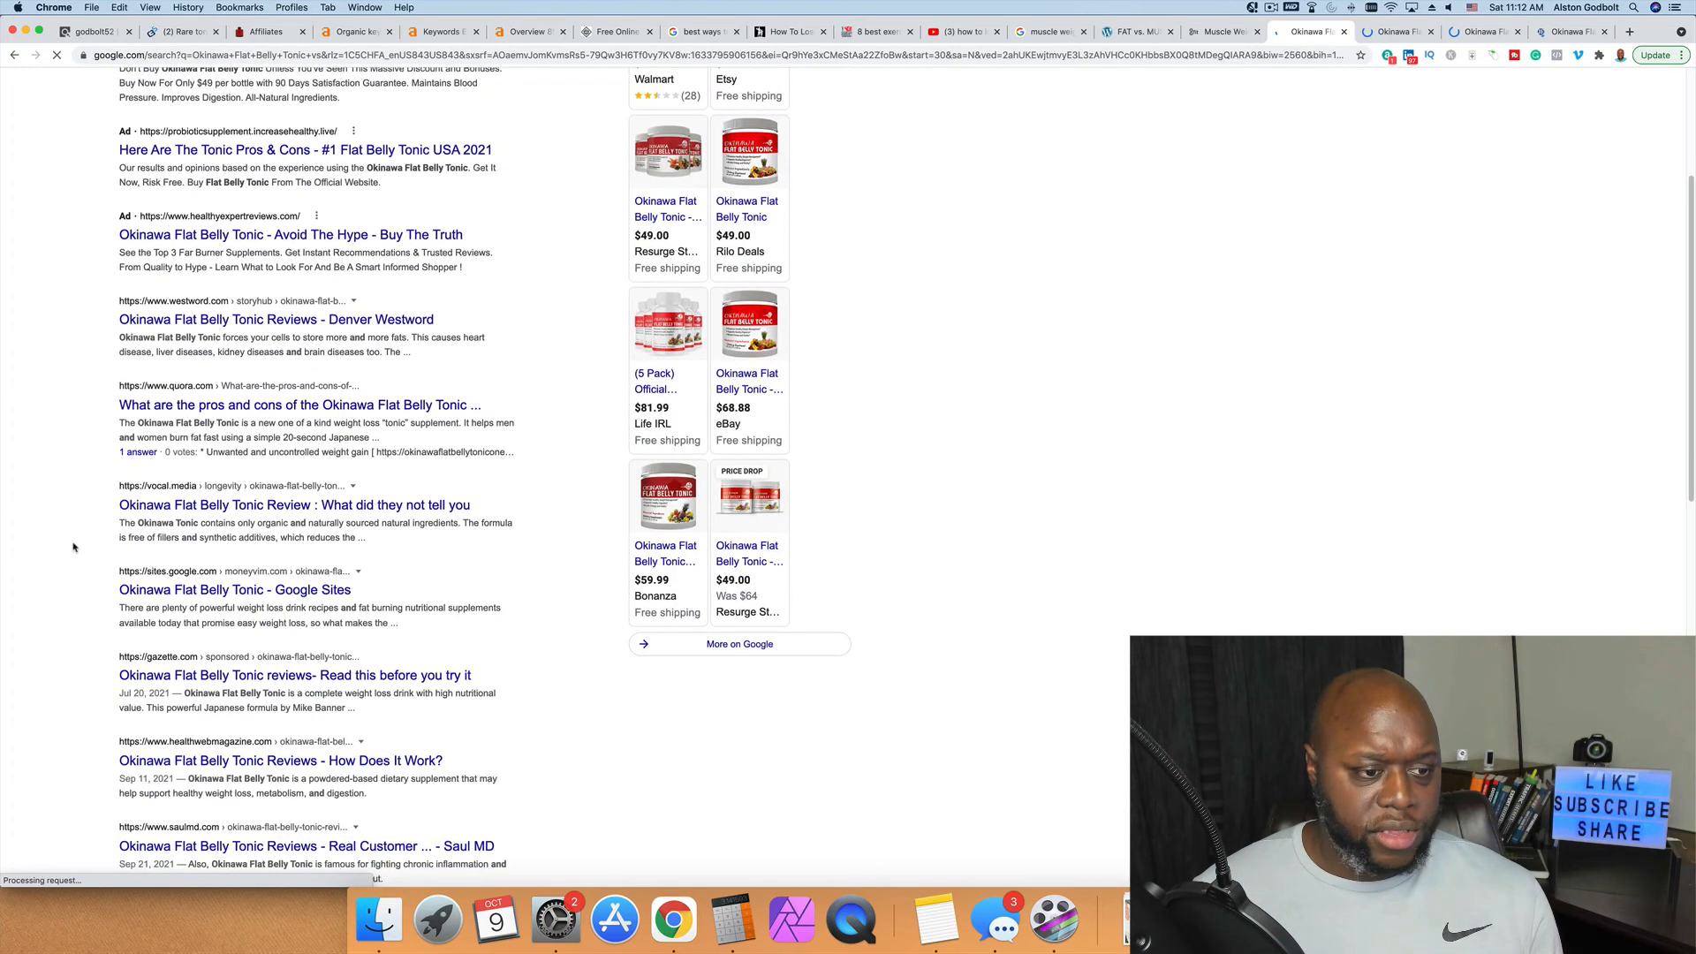
Step: Examine the rest of the page 4 results for "Okinawa Flat Belly Tonic vs" and go to page 6 of the search
{"action": "scroll", "coordinate": [74, 548], "scroll_direction": "down", "scroll_amount": 5}
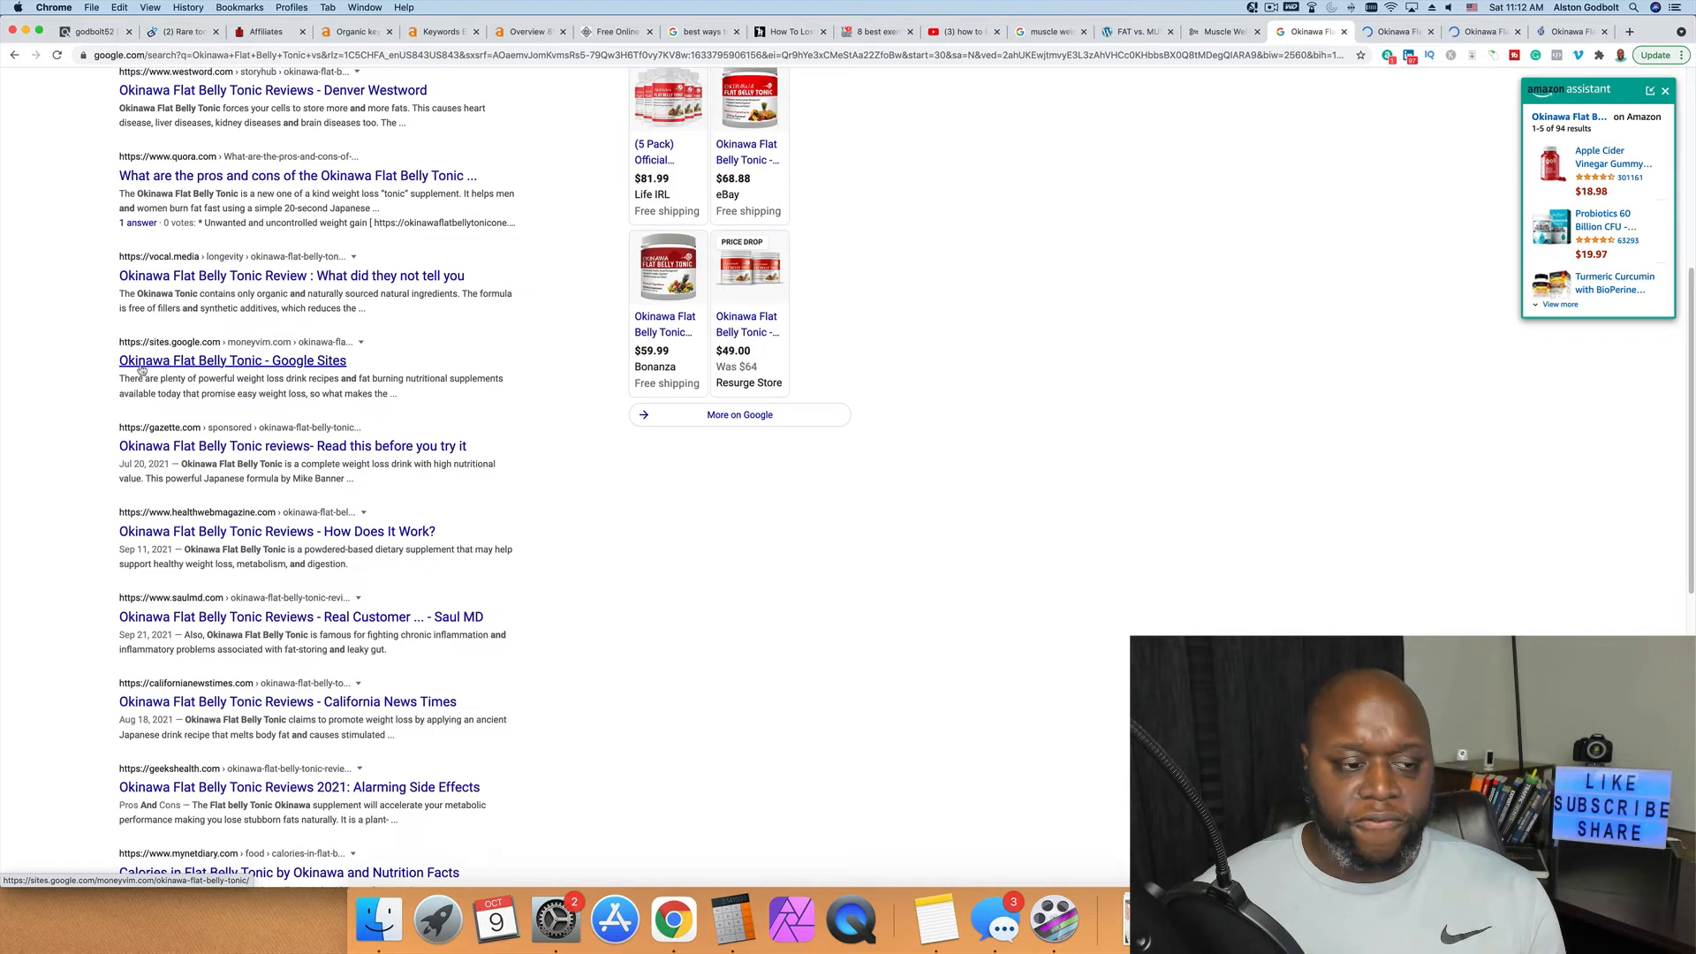
{"action": "scroll", "coordinate": [58, 614], "scroll_direction": "down", "scroll_amount": 1}
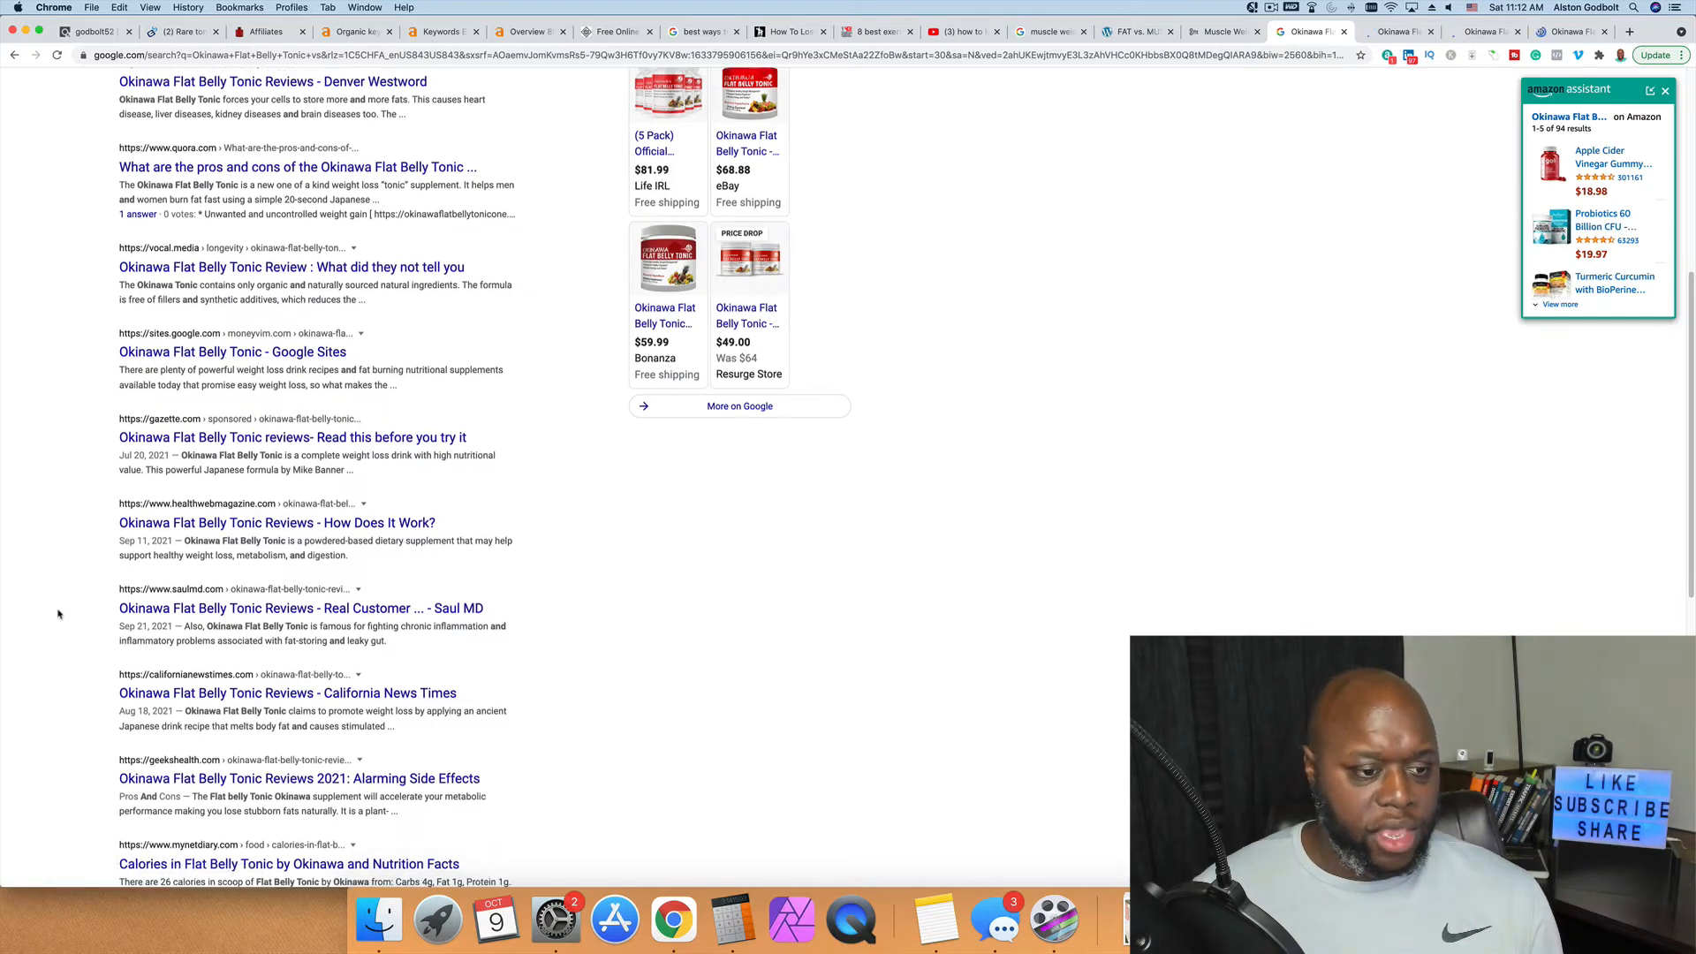
{"action": "scroll", "coordinate": [58, 614], "scroll_direction": "down", "scroll_amount": 2}
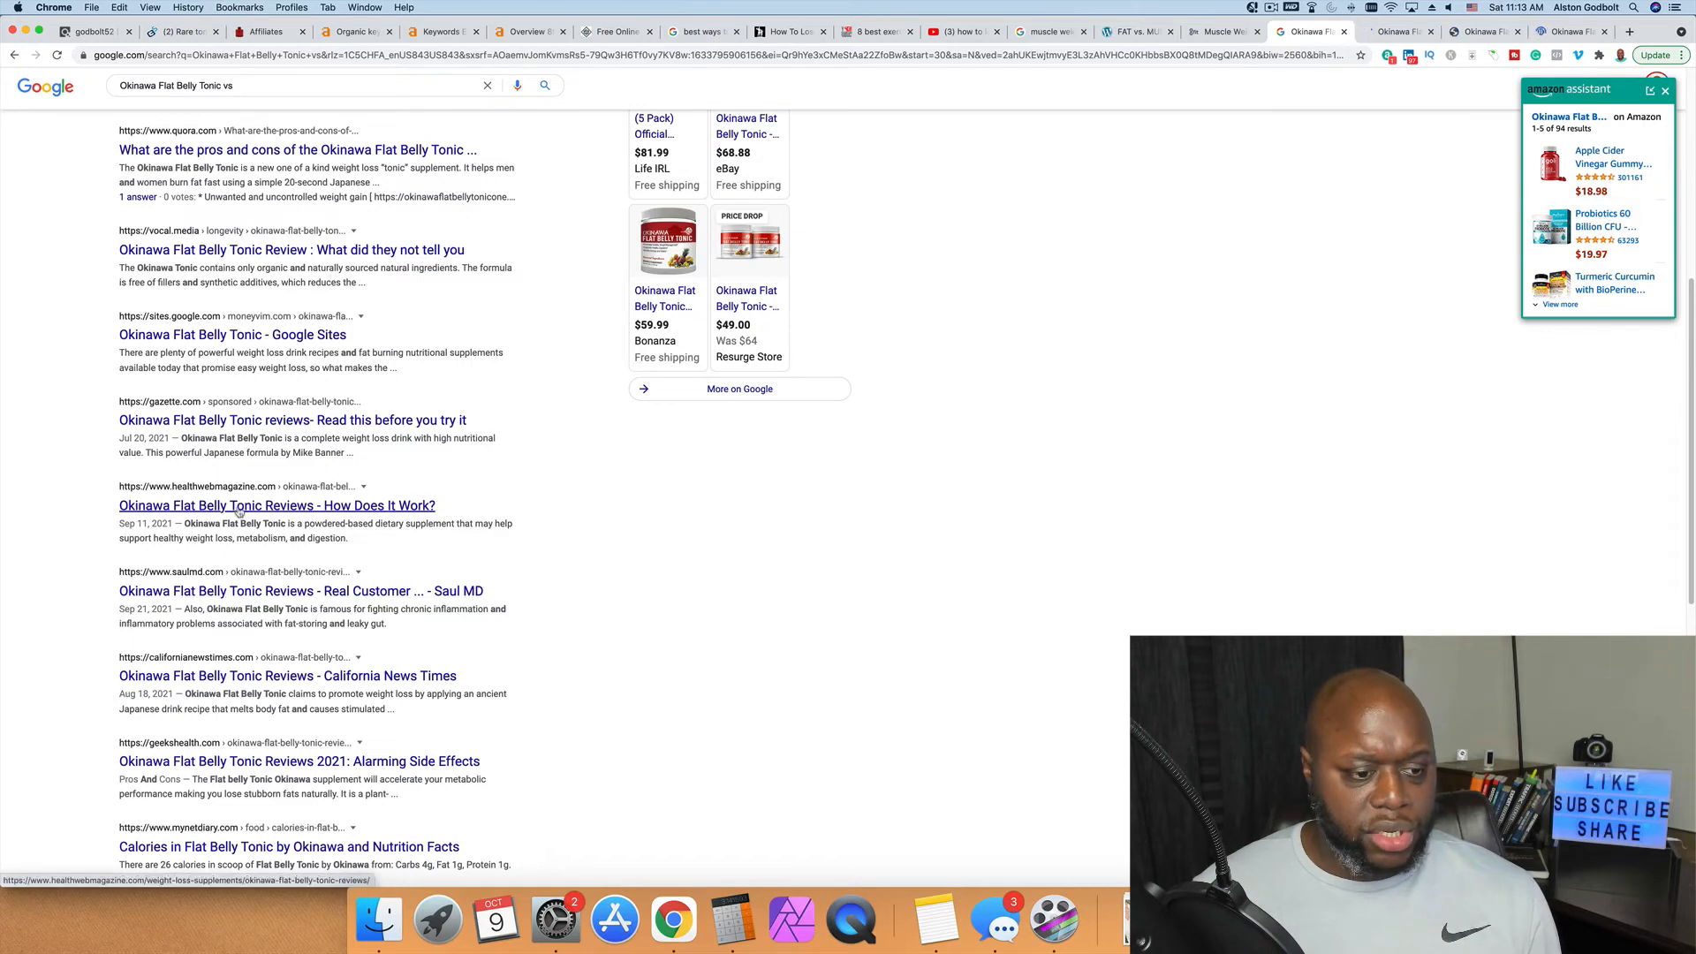
{"action": "scroll", "coordinate": [61, 715], "scroll_direction": "down", "scroll_amount": 5}
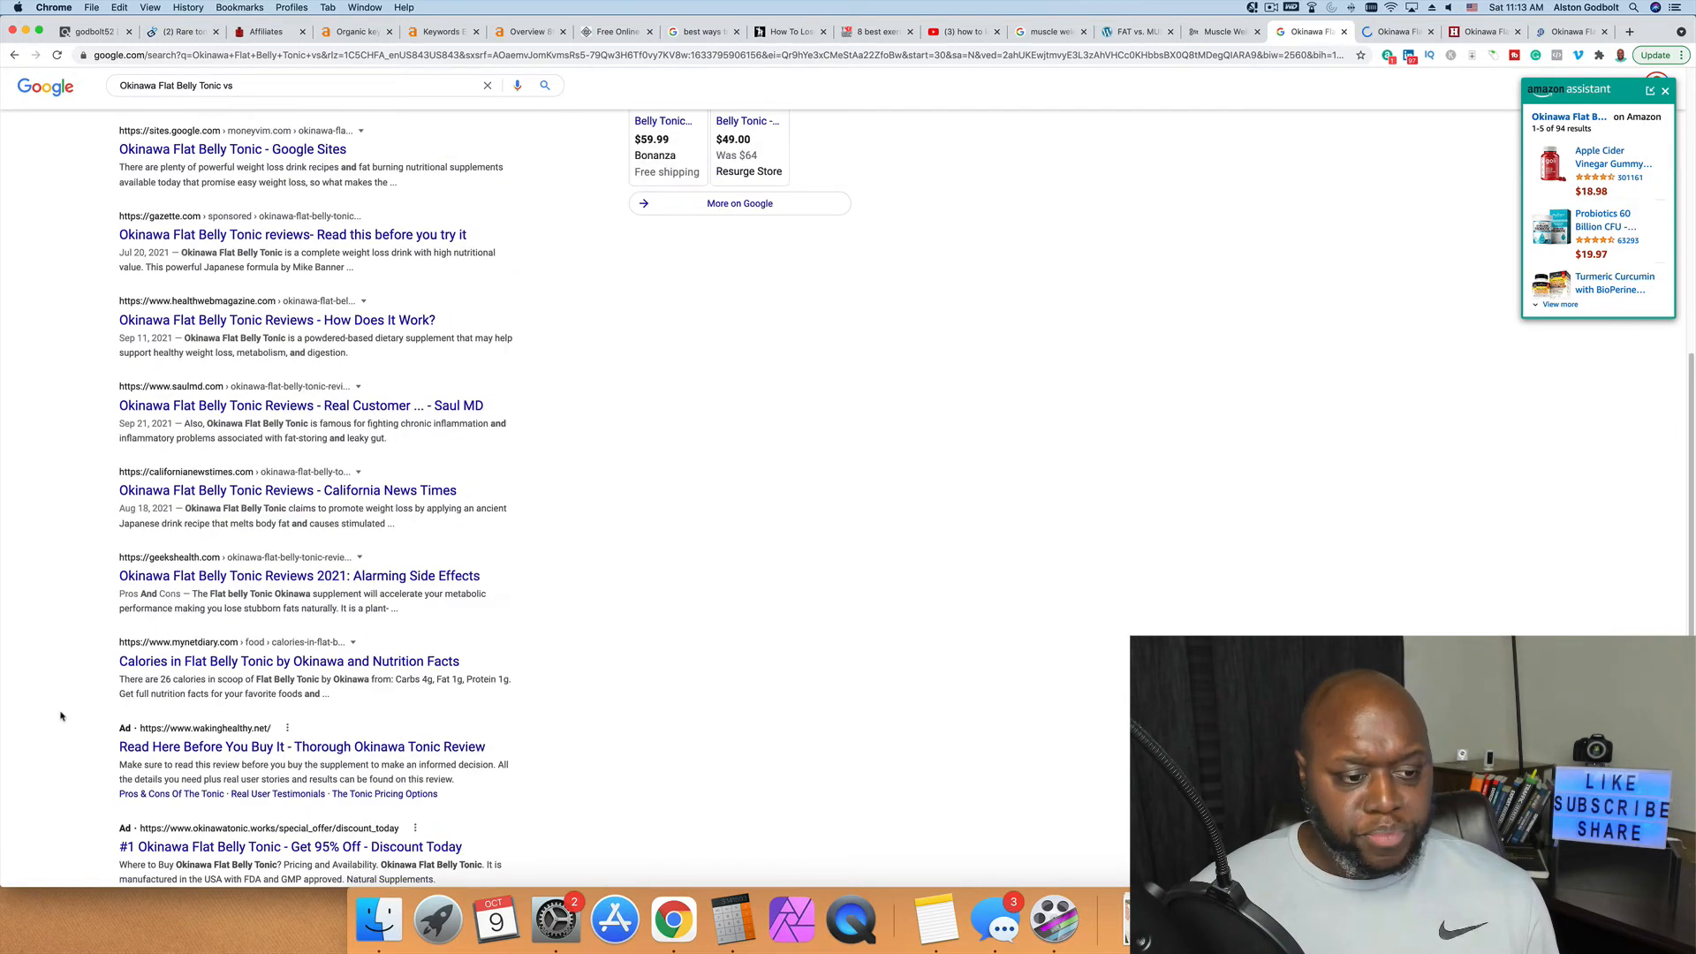
{"action": "scroll", "coordinate": [61, 715], "scroll_direction": "down", "scroll_amount": 12}
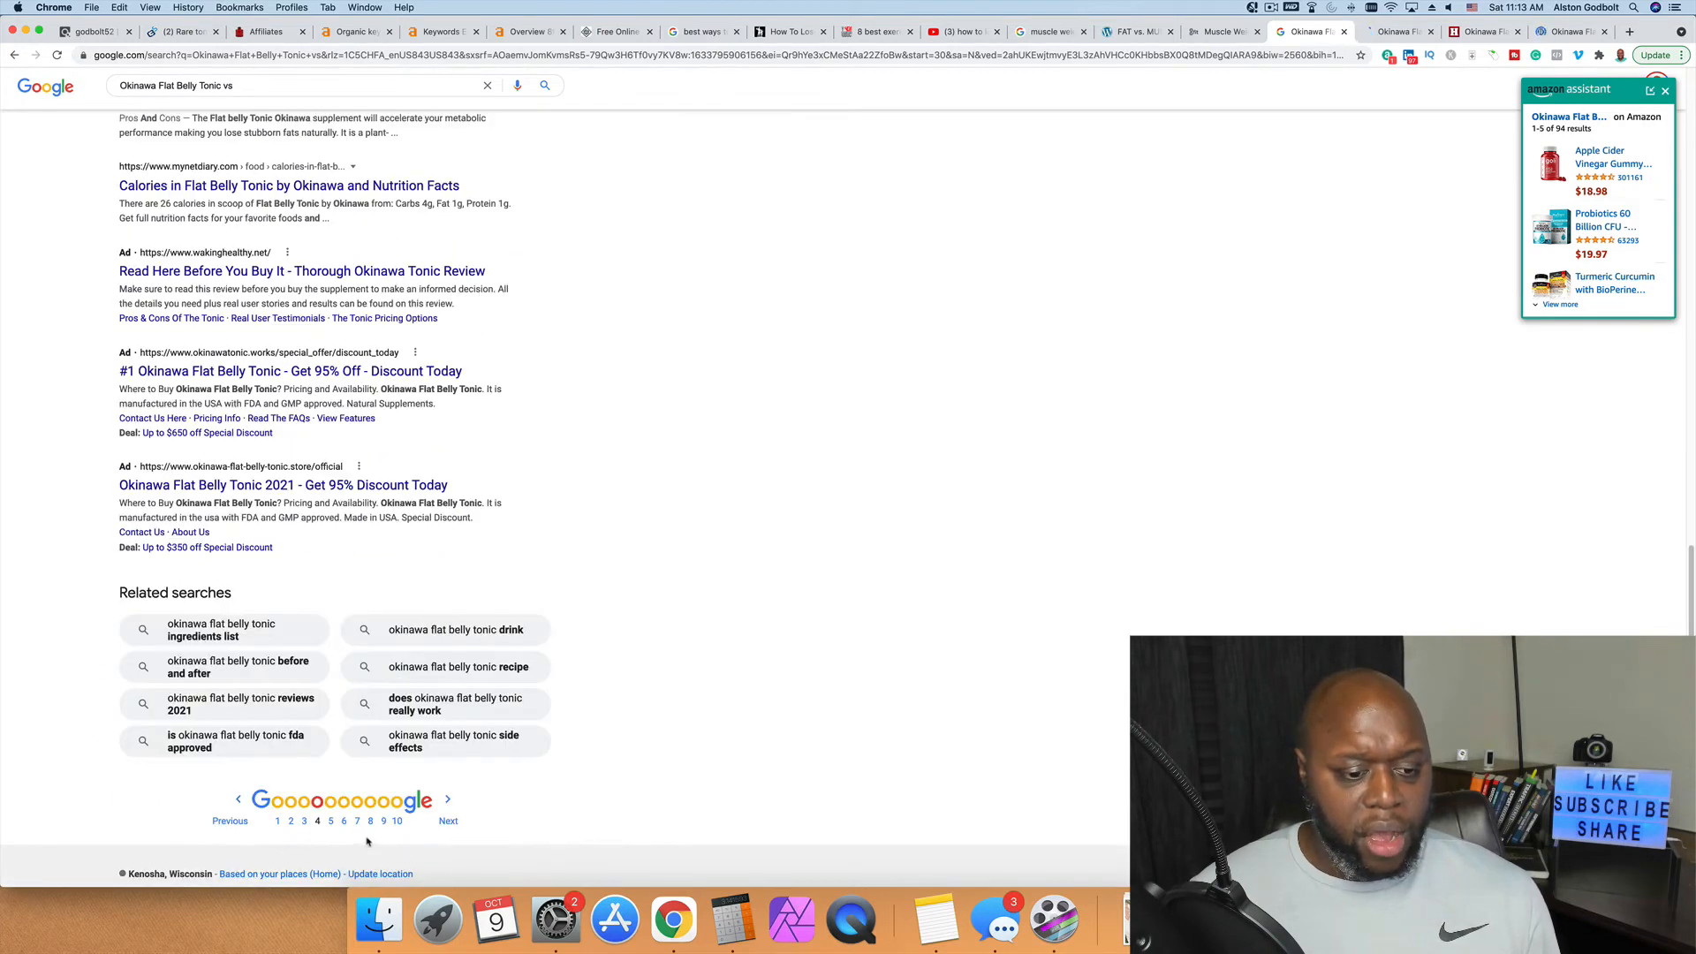
{"action": "left_click", "coordinate": [344, 821]}
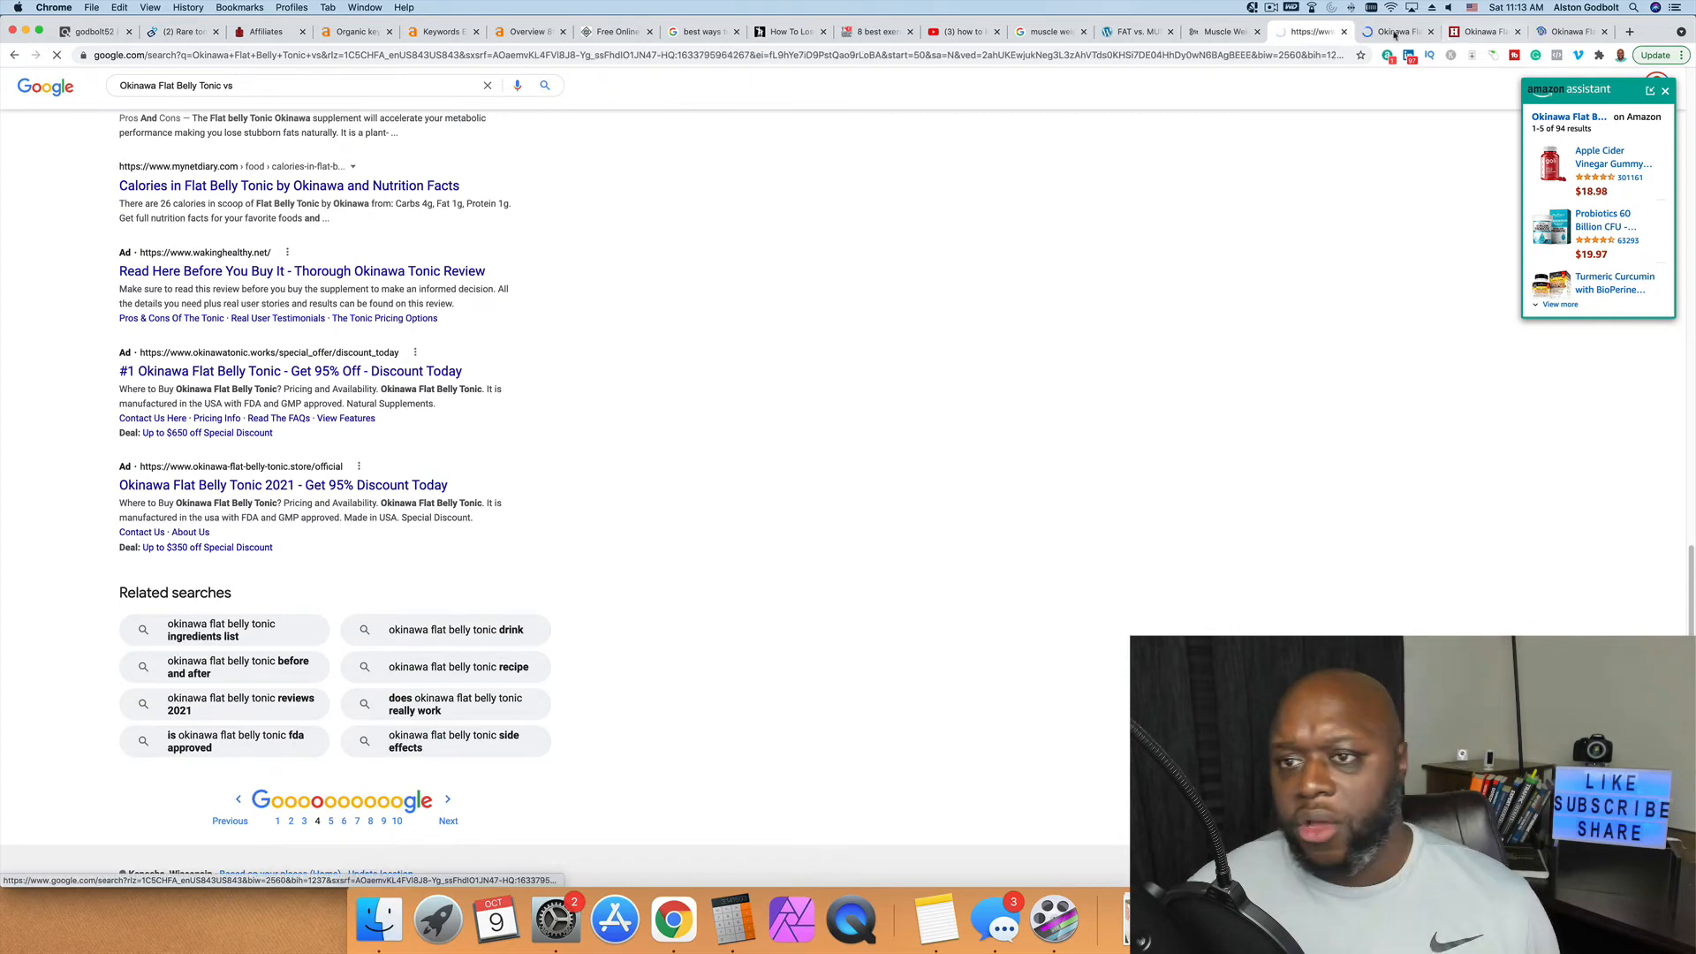
Step: Skim the Bellevue Reporter review of Okinawa Flat Belly Tonic, including its pros and cons section
{"action": "left_click", "coordinate": [1394, 33]}
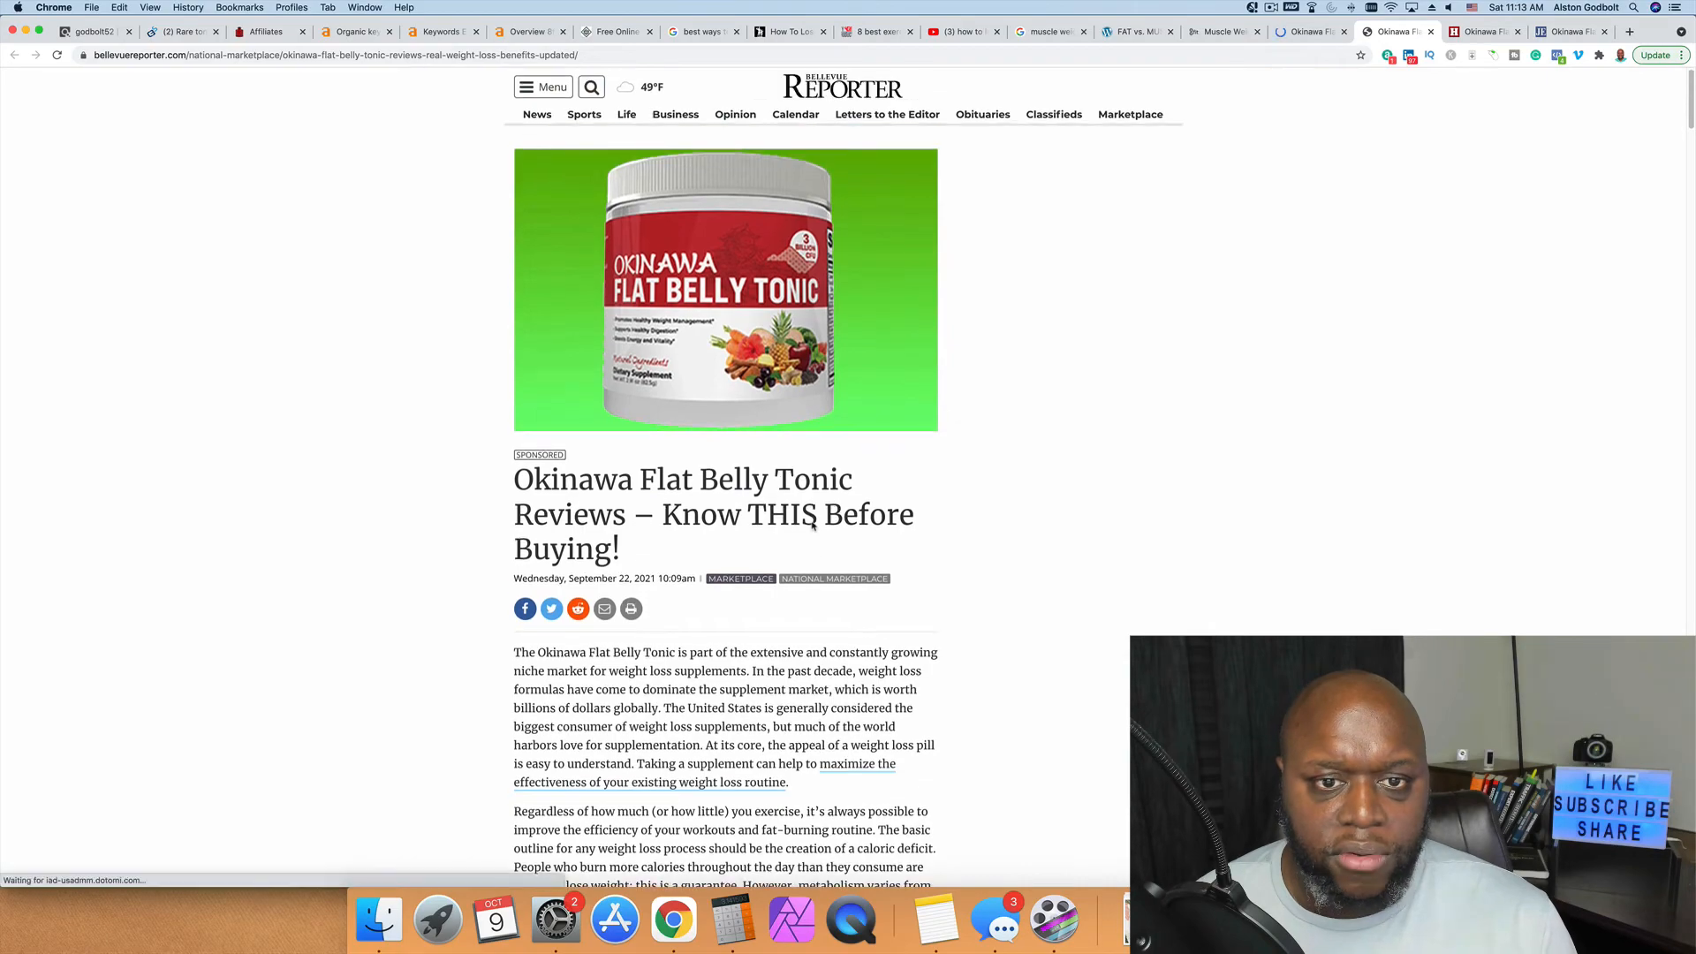
{"action": "scroll", "coordinate": [824, 459], "scroll_direction": "down", "scroll_amount": 3}
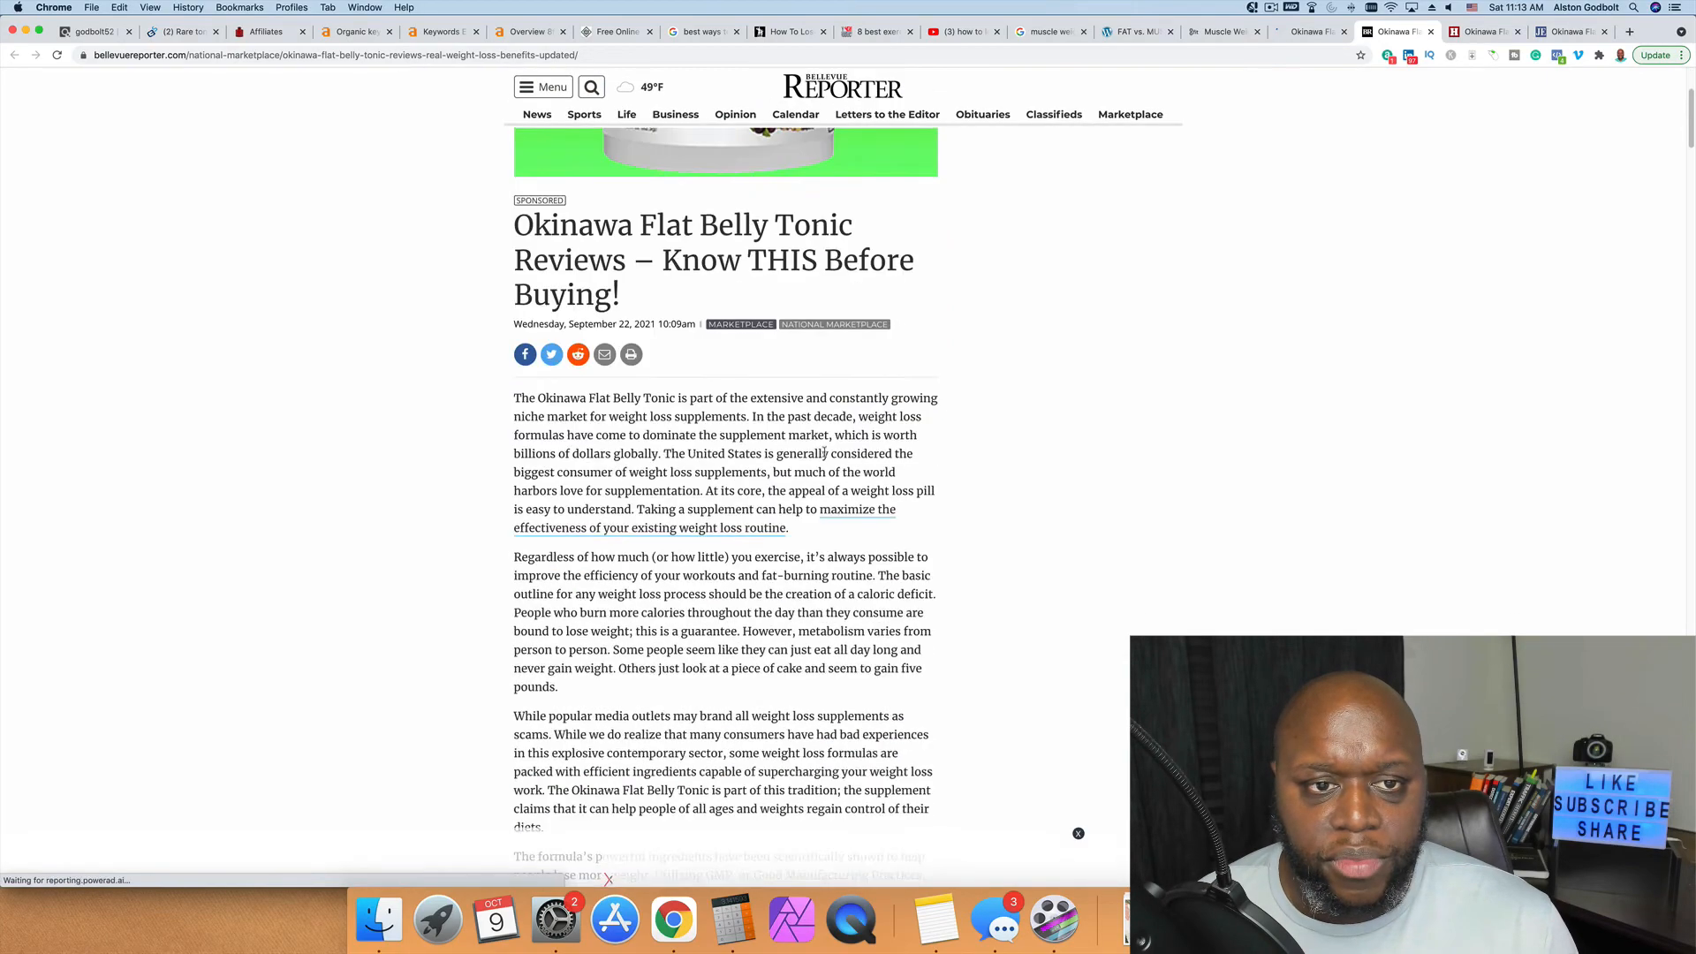
{"action": "scroll", "coordinate": [824, 453], "scroll_direction": "down", "scroll_amount": 20}
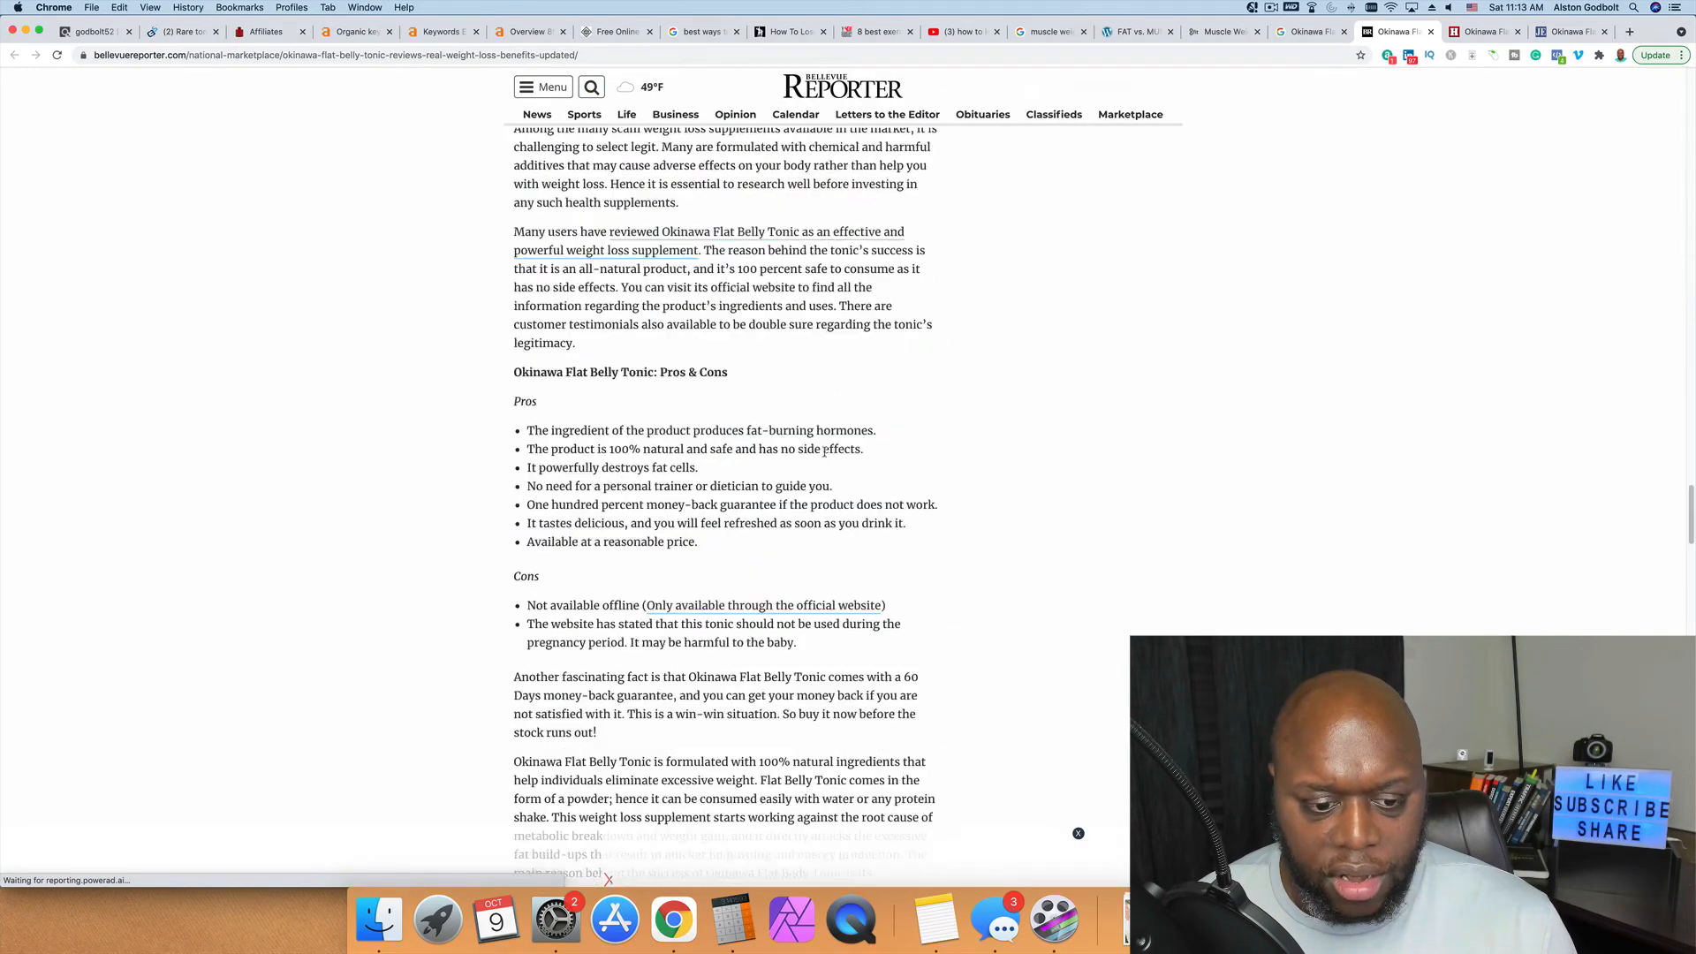
{"action": "scroll", "coordinate": [824, 453], "scroll_direction": "down", "scroll_amount": 2}
{"action": "scroll", "coordinate": [824, 452], "scroll_direction": "up", "scroll_amount": 15}
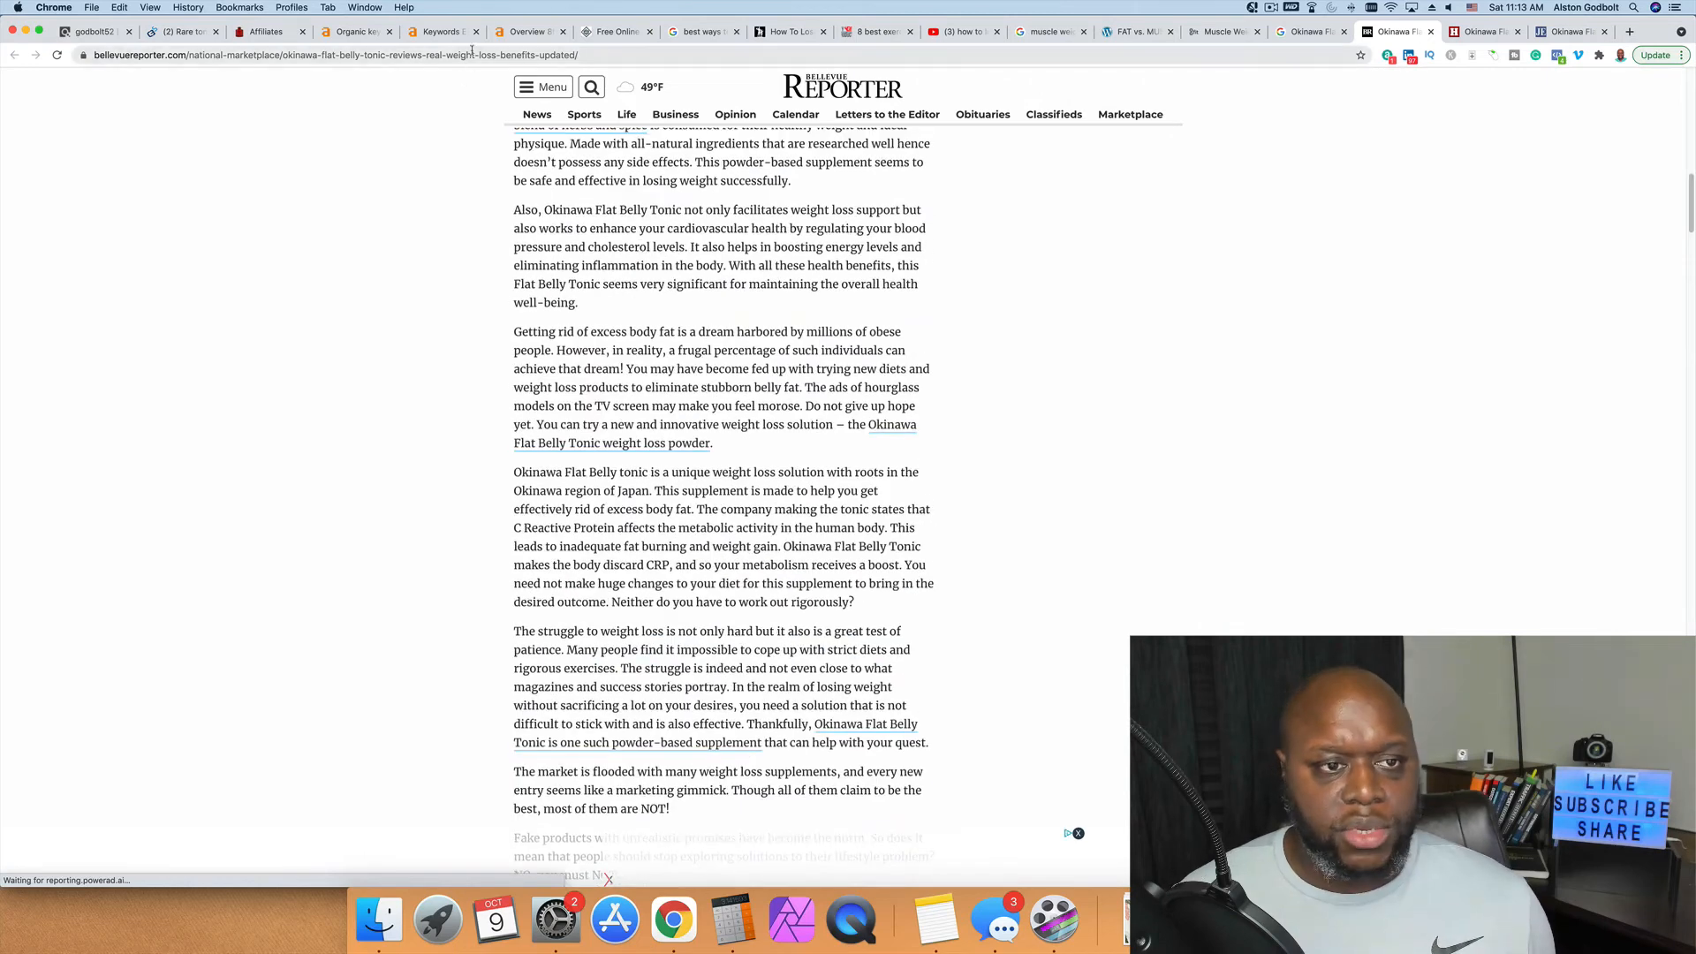
Step: Copy the Bellevue Reporter review's URL and look up its organic keywords in Ahrefs Site Explorer
{"action": "left_click", "coordinate": [471, 54]}
{"action": "key", "text": "super+c"}
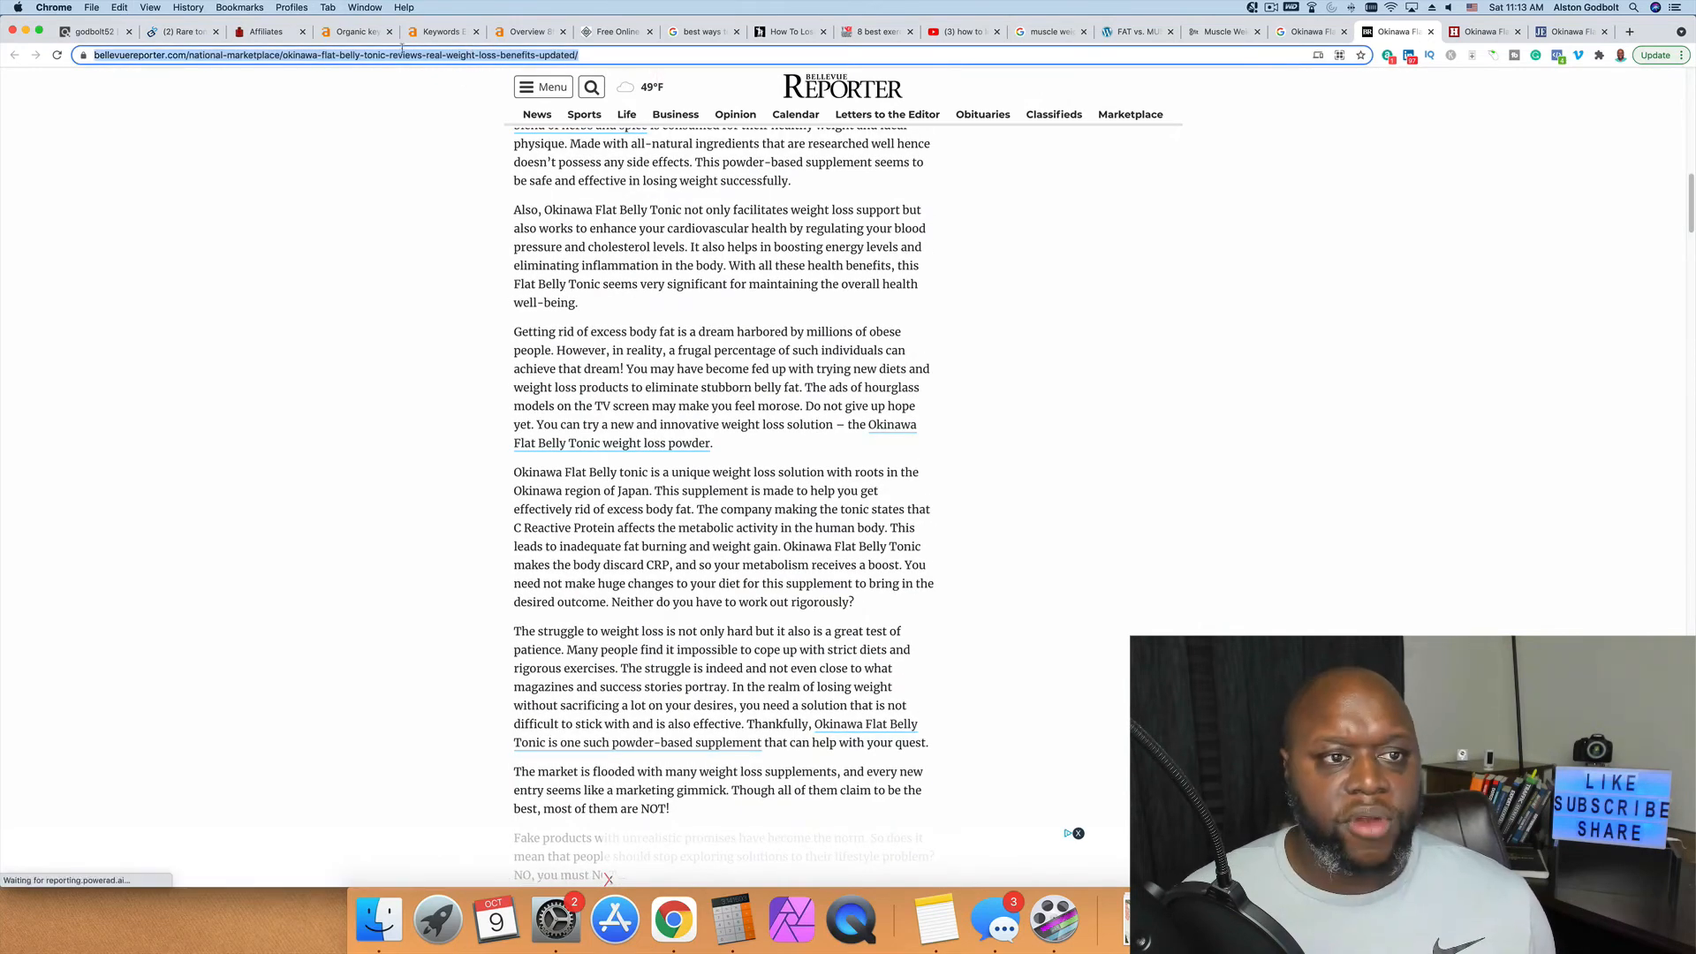
{"action": "left_click", "coordinate": [353, 32]}
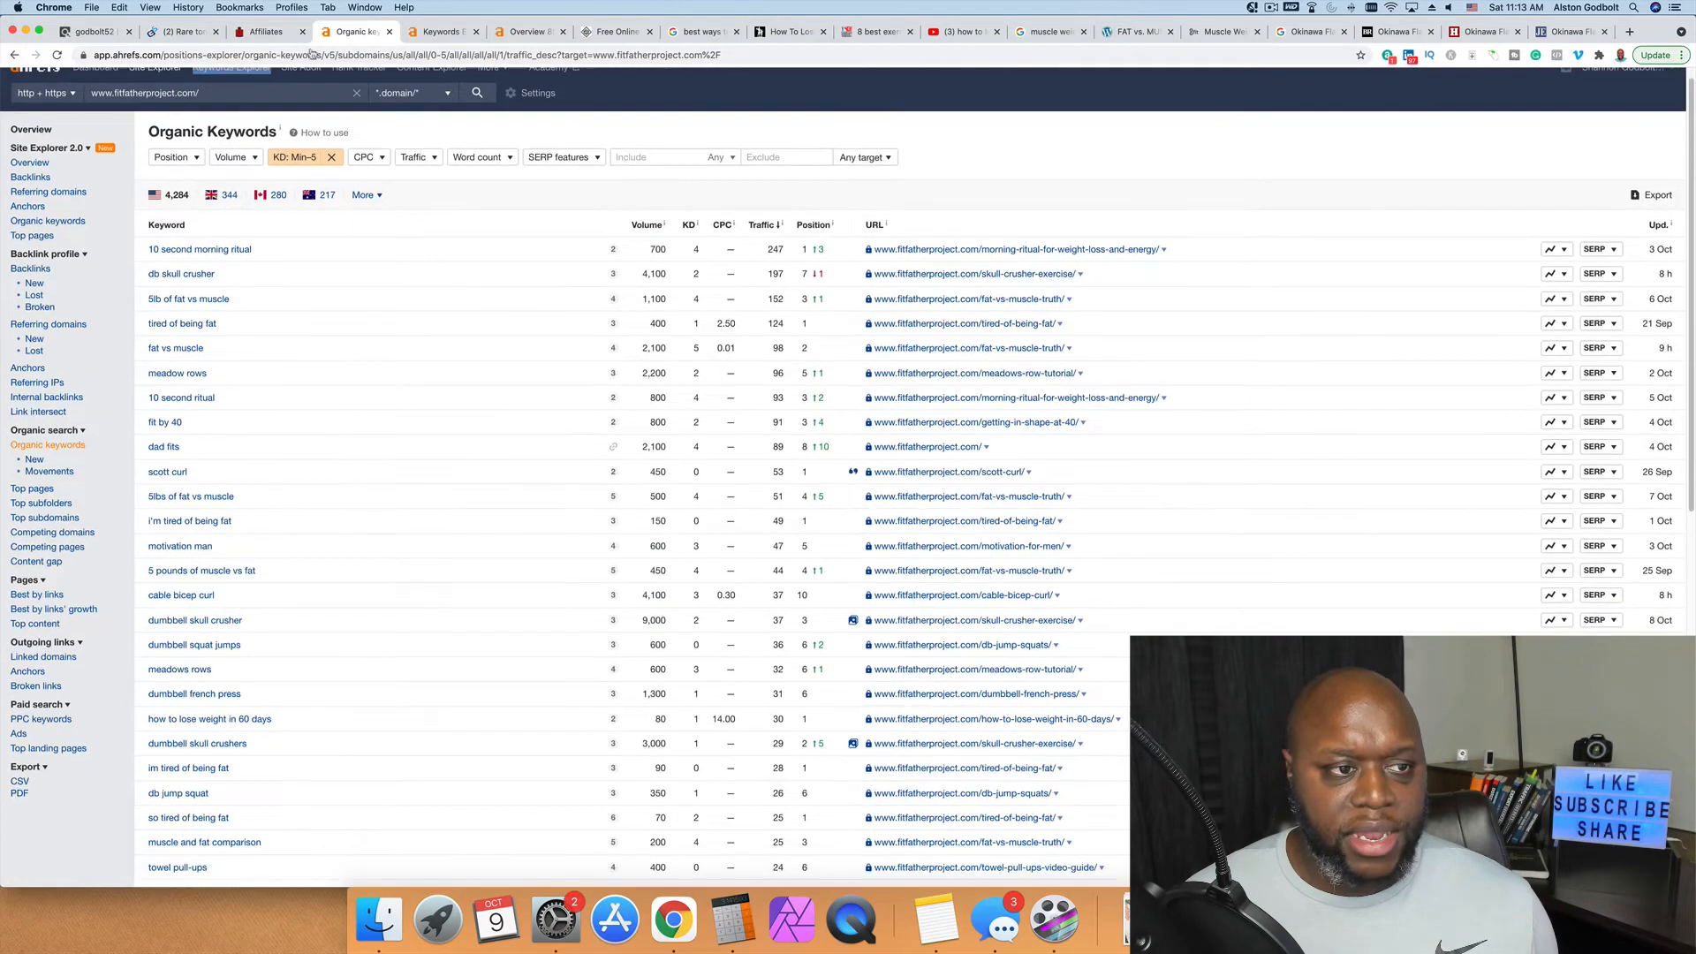
{"action": "triple_click", "coordinate": [246, 97]}
{"action": "key", "text": "super+v"}
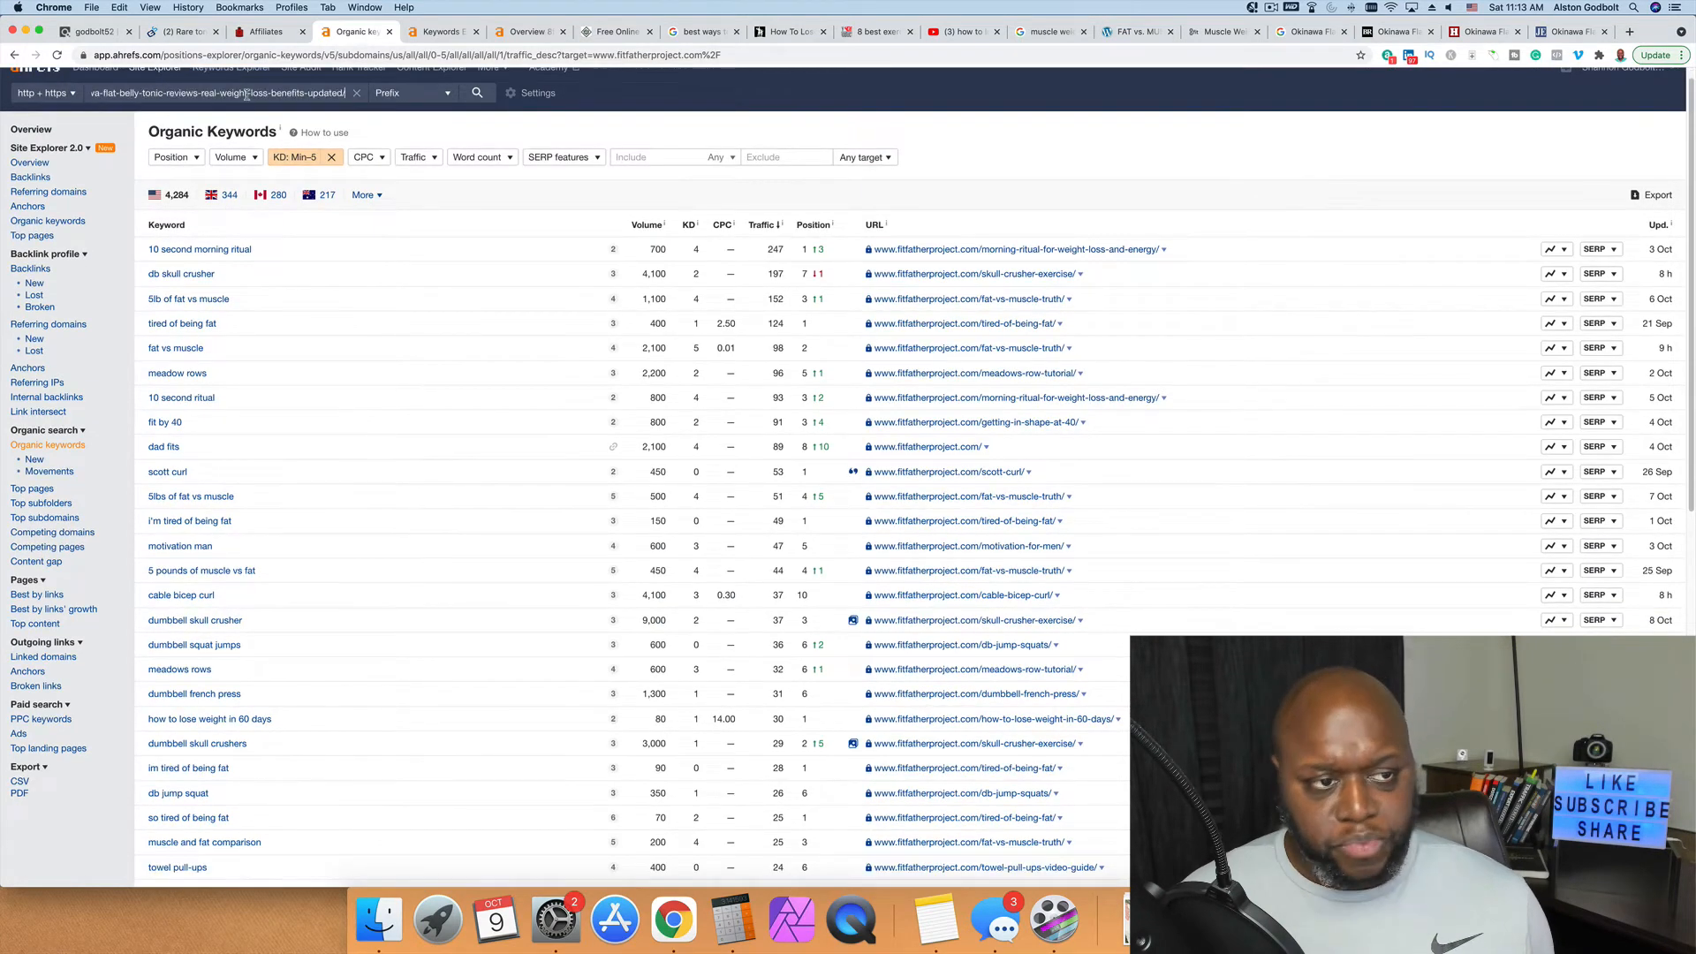
{"action": "key", "text": "Return"}
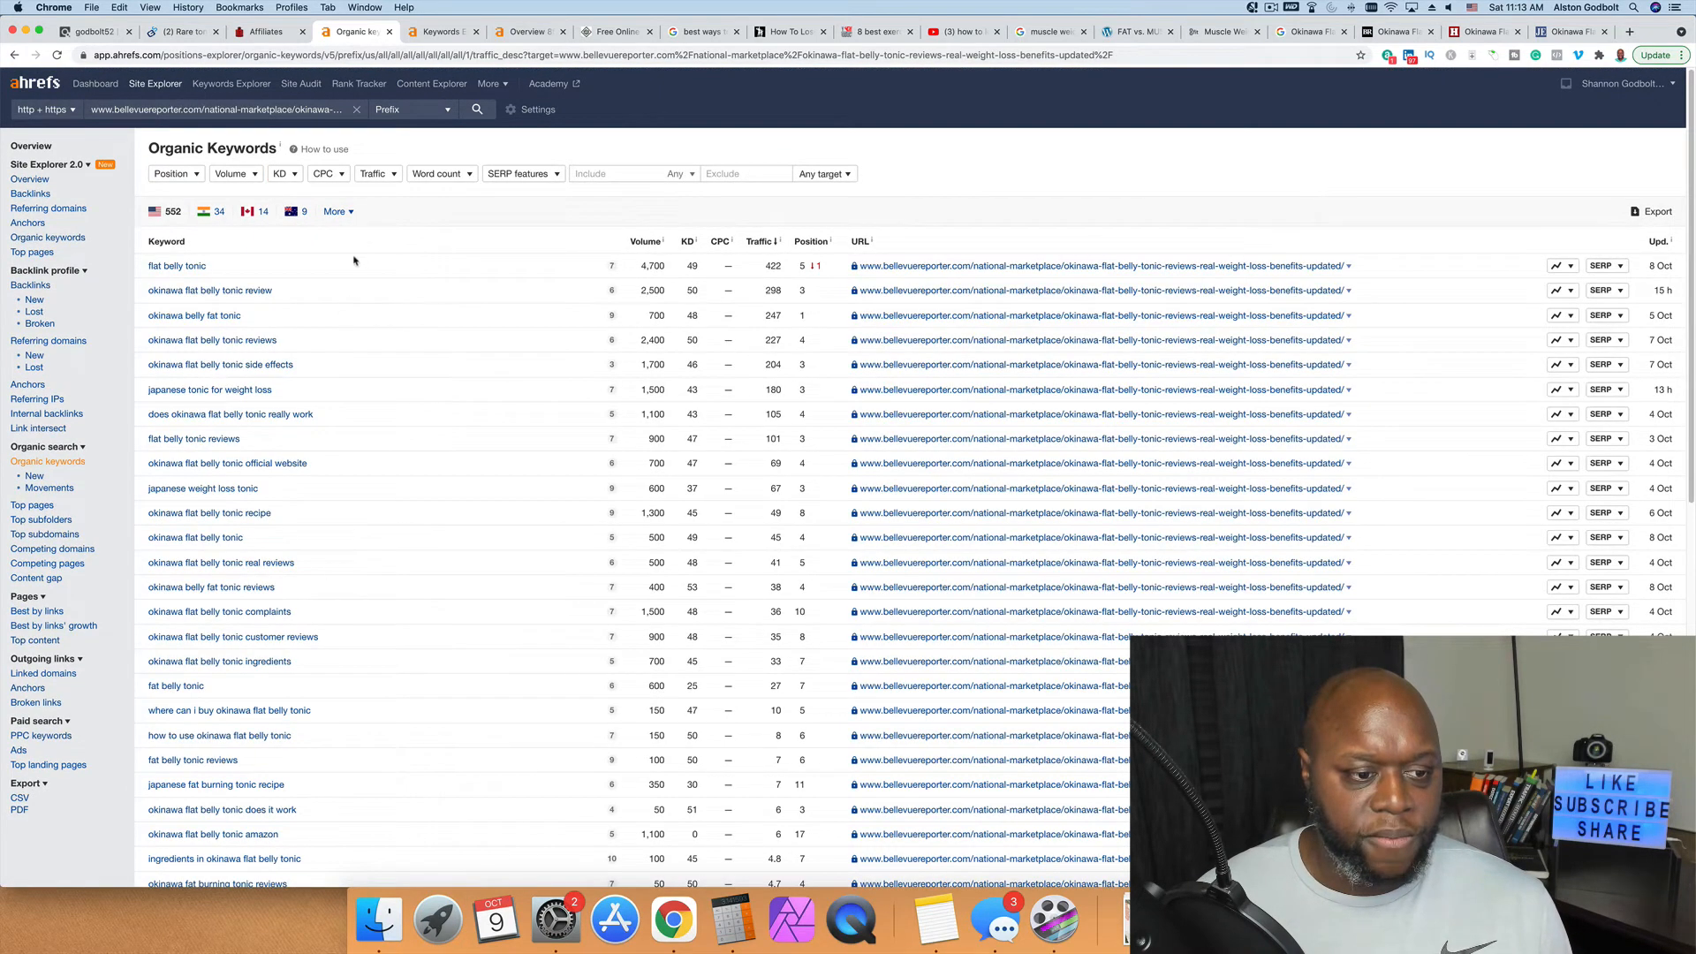
Step: Look over the review's organic keywords and limit them to a maximum keyword difficulty of 5
{"action": "scroll", "coordinate": [343, 795], "scroll_direction": "down", "scroll_amount": 3}
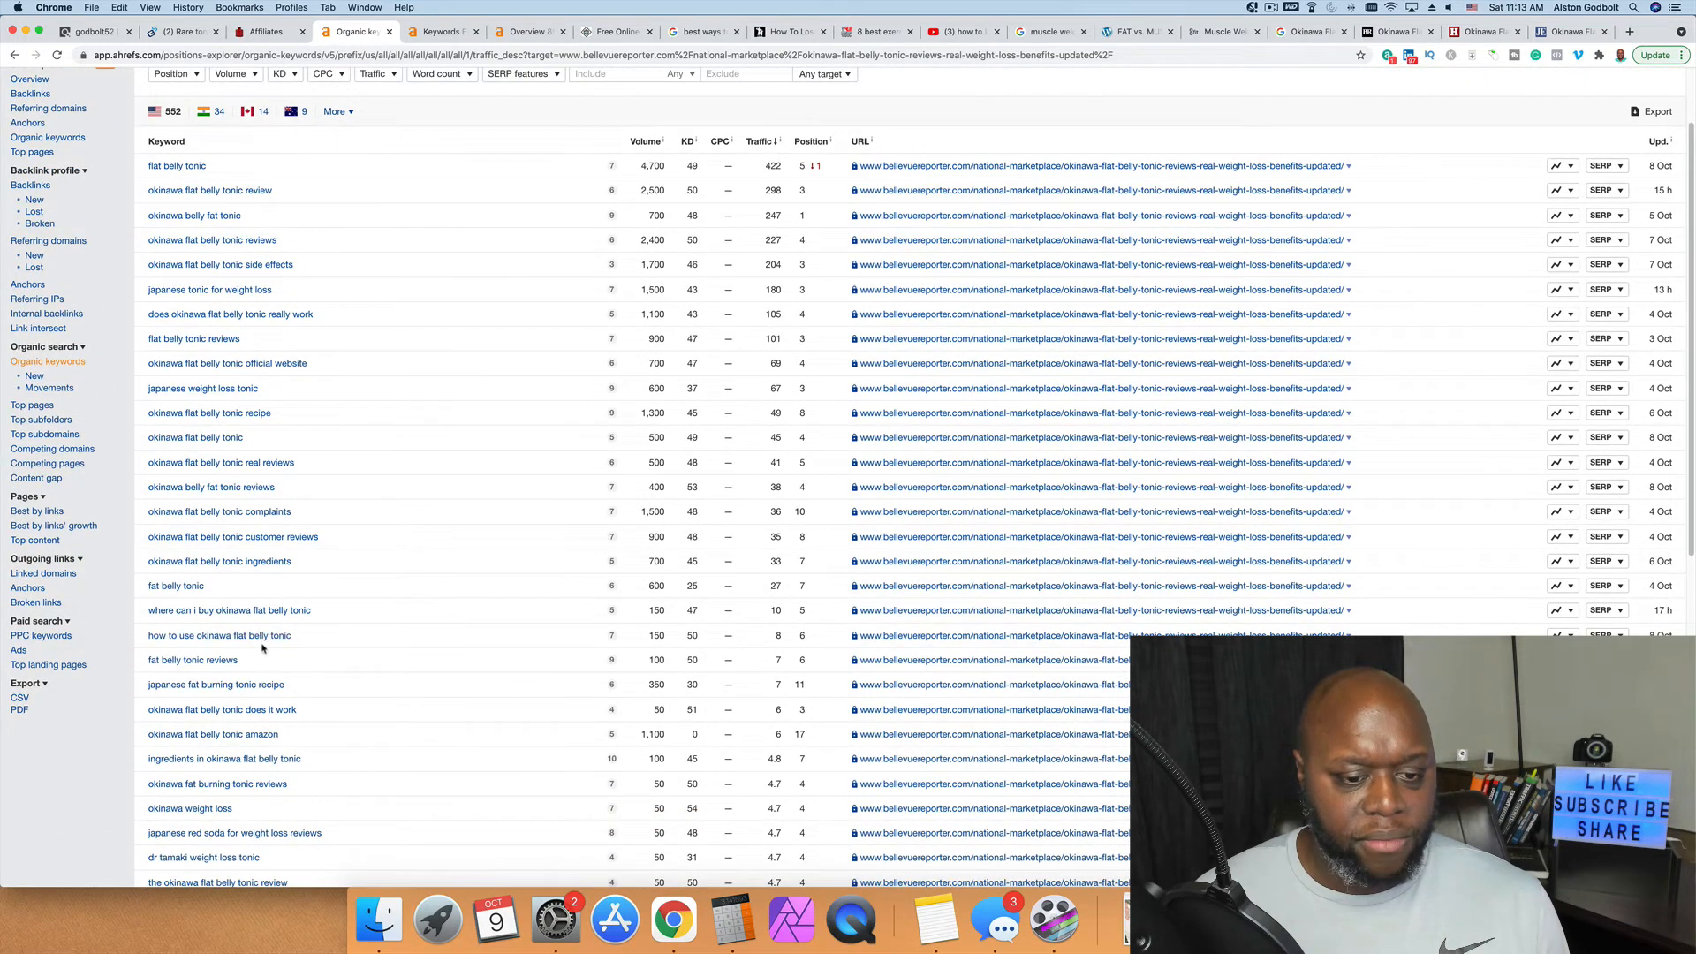
{"action": "scroll", "coordinate": [541, 666], "scroll_direction": "up", "scroll_amount": 3}
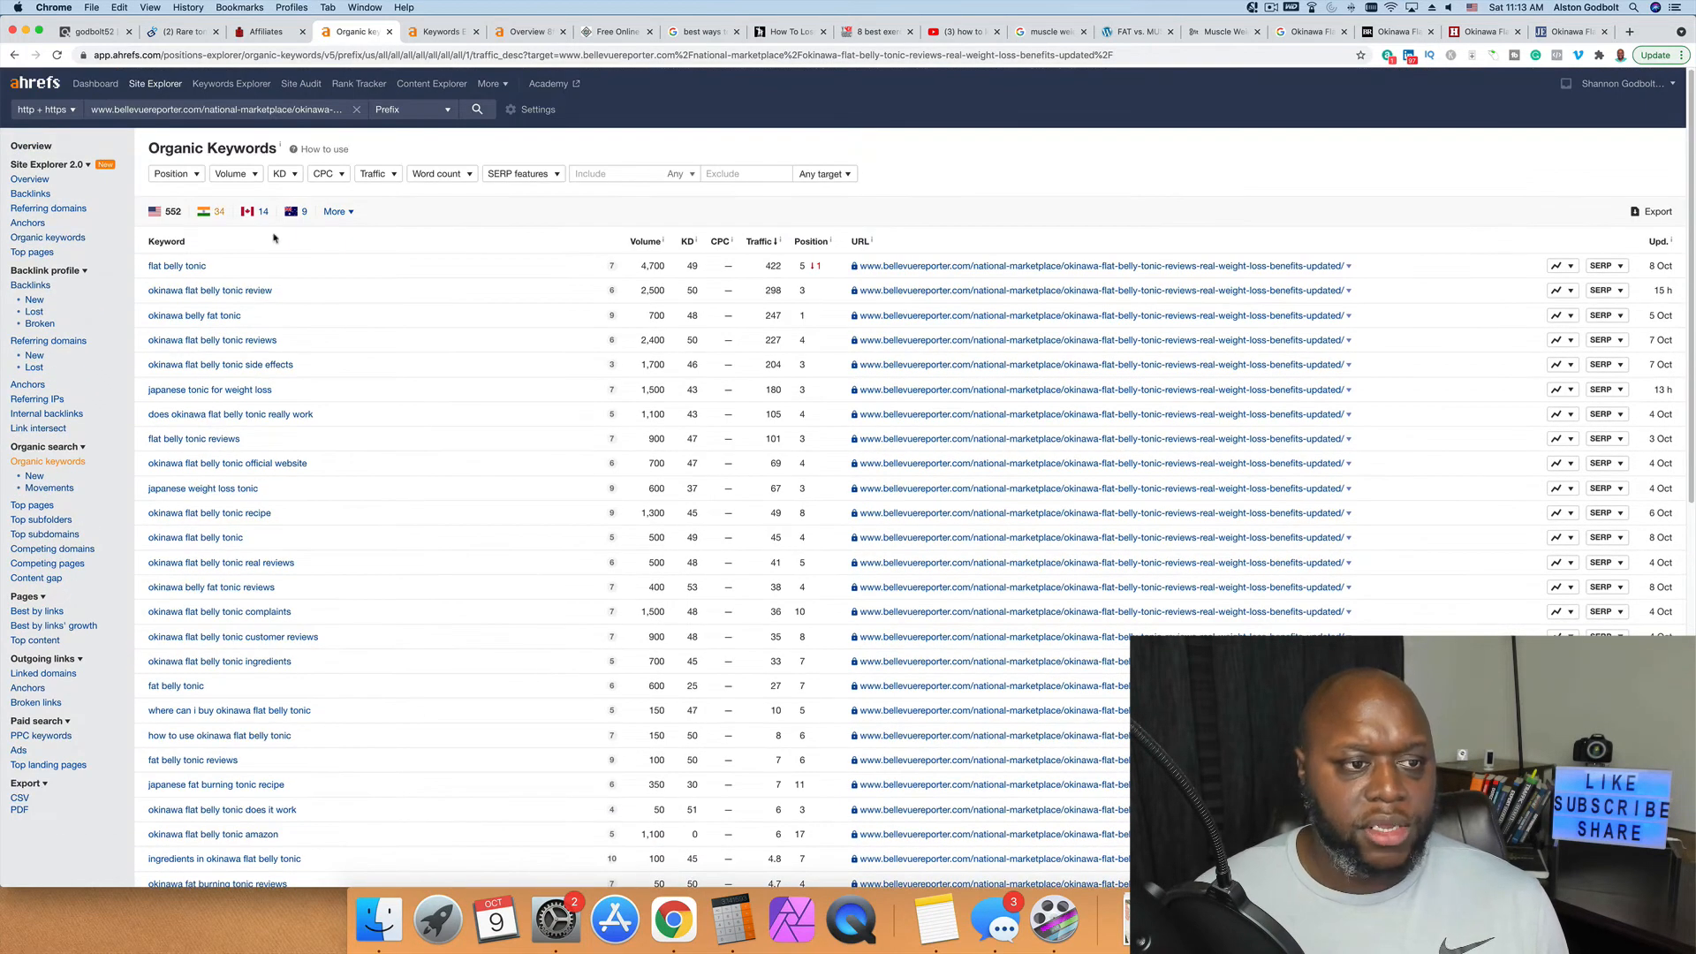
{"action": "left_click", "coordinate": [282, 174]}
{"action": "left_click", "coordinate": [386, 226]}
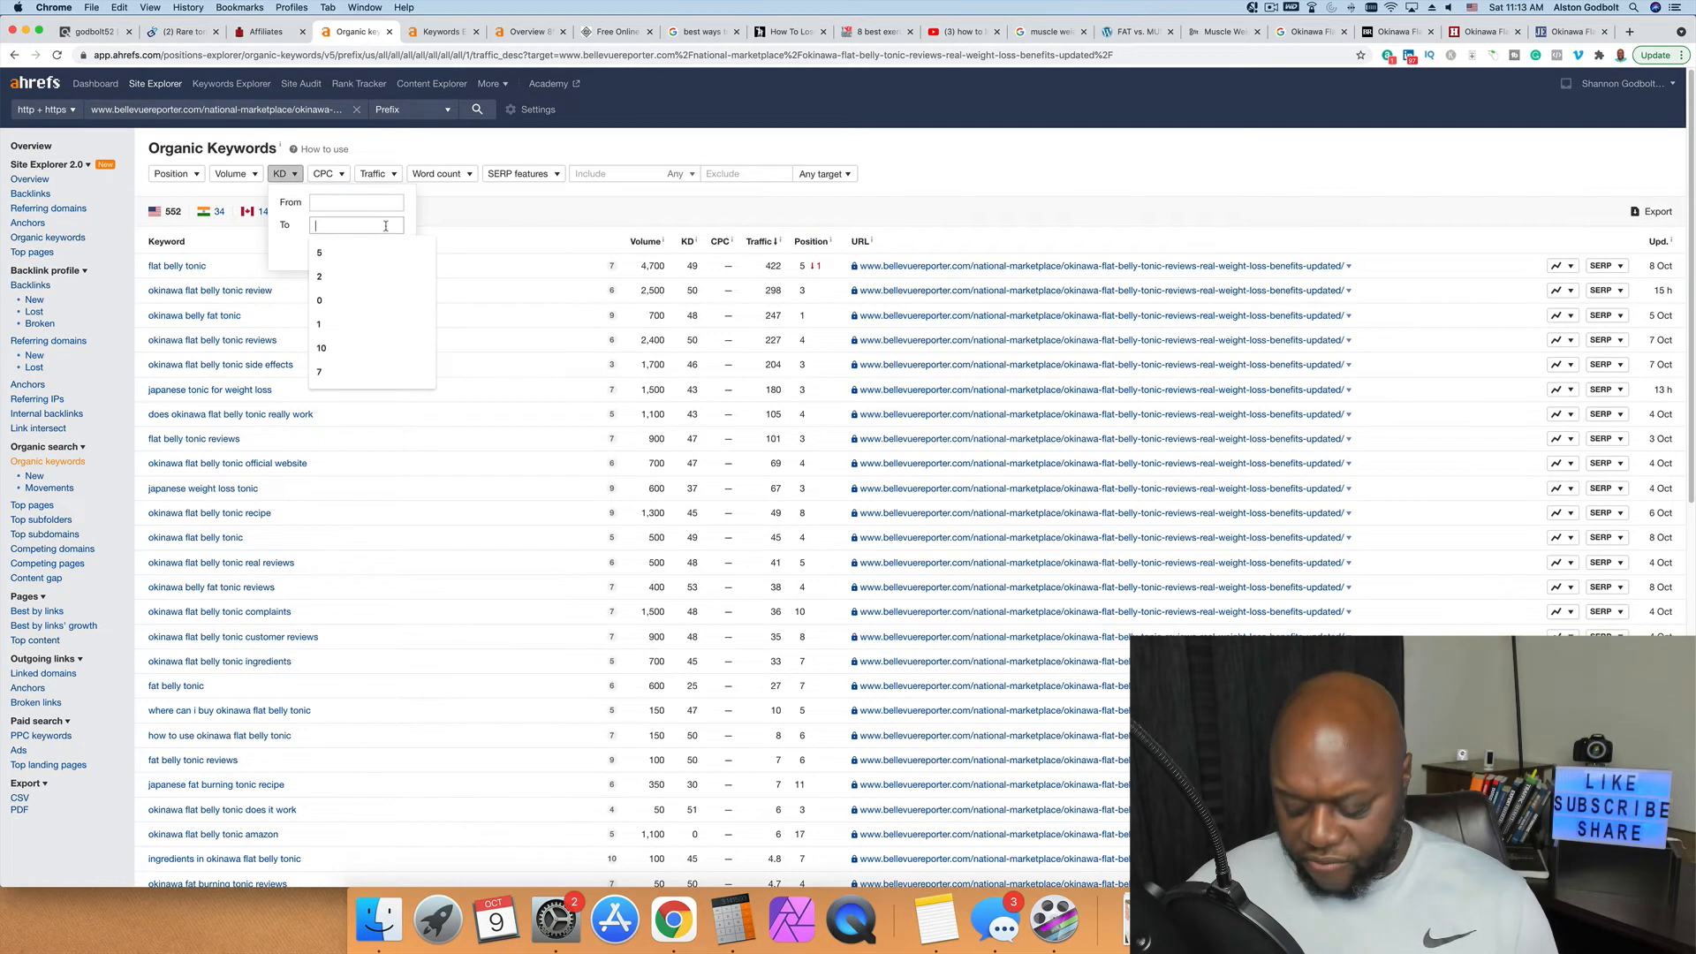
{"action": "type", "text": "5"}
{"action": "key", "text": "Return"}
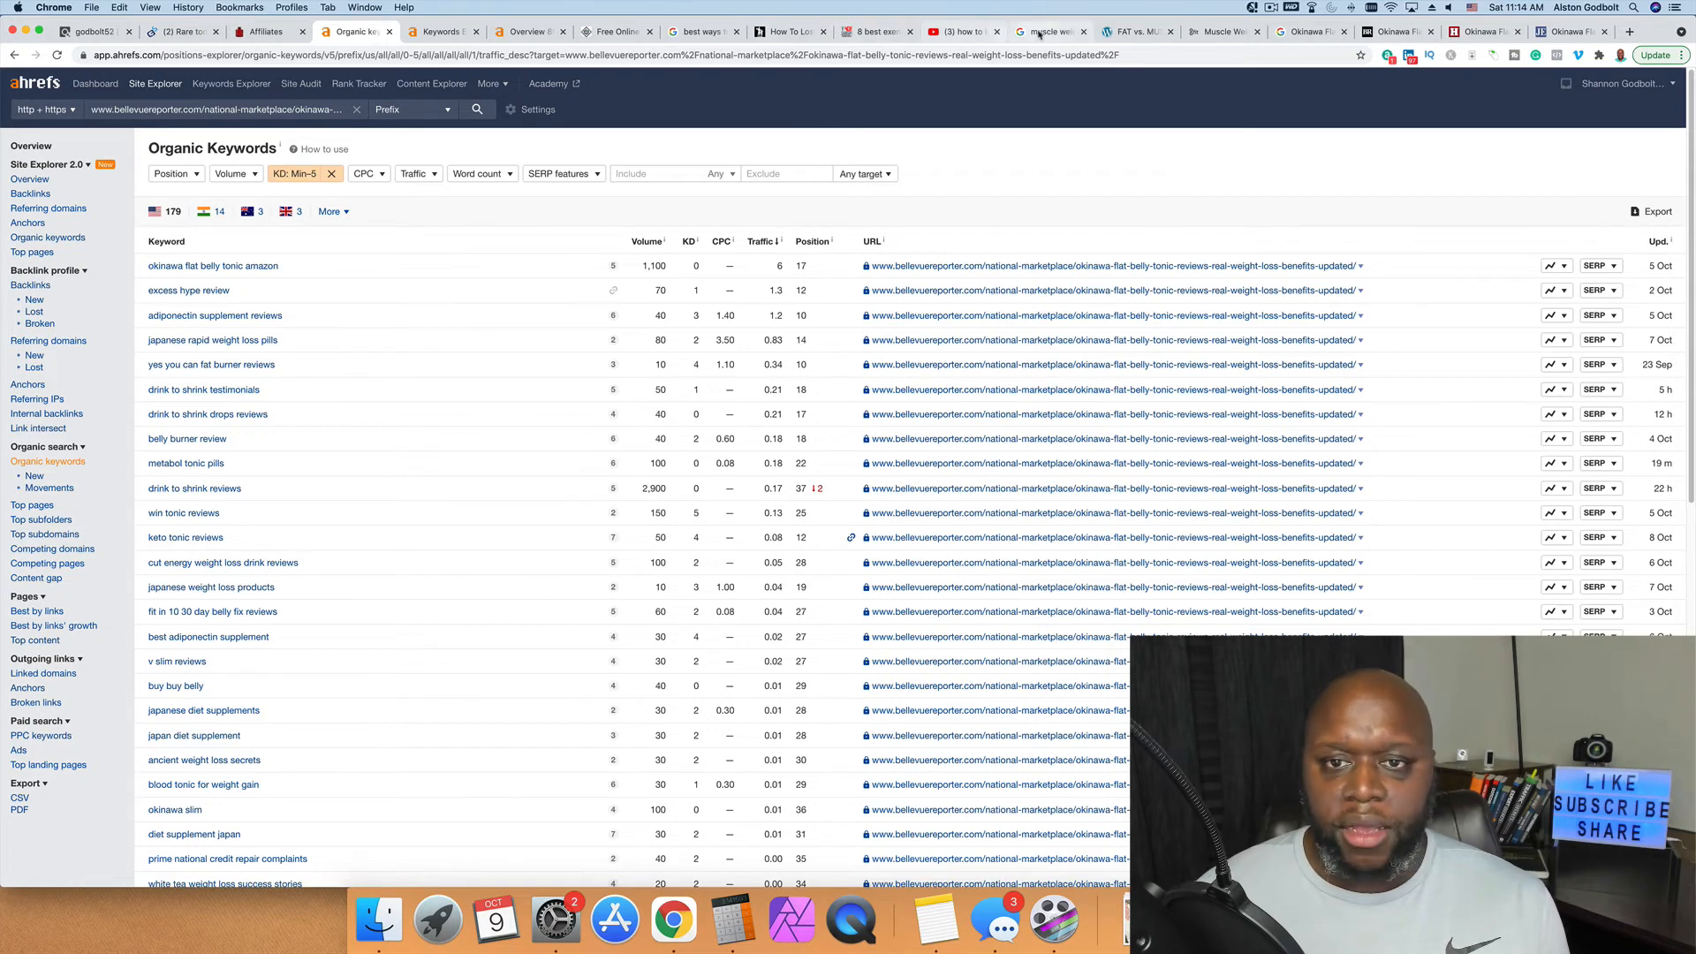
Step: Review the whiteboard funnel, then open the HopLink Generator for Okinawa Flat Belly Tonic from the ClickBank marketplace and move its window toward the middle
{"action": "left_click", "coordinate": [603, 33]}
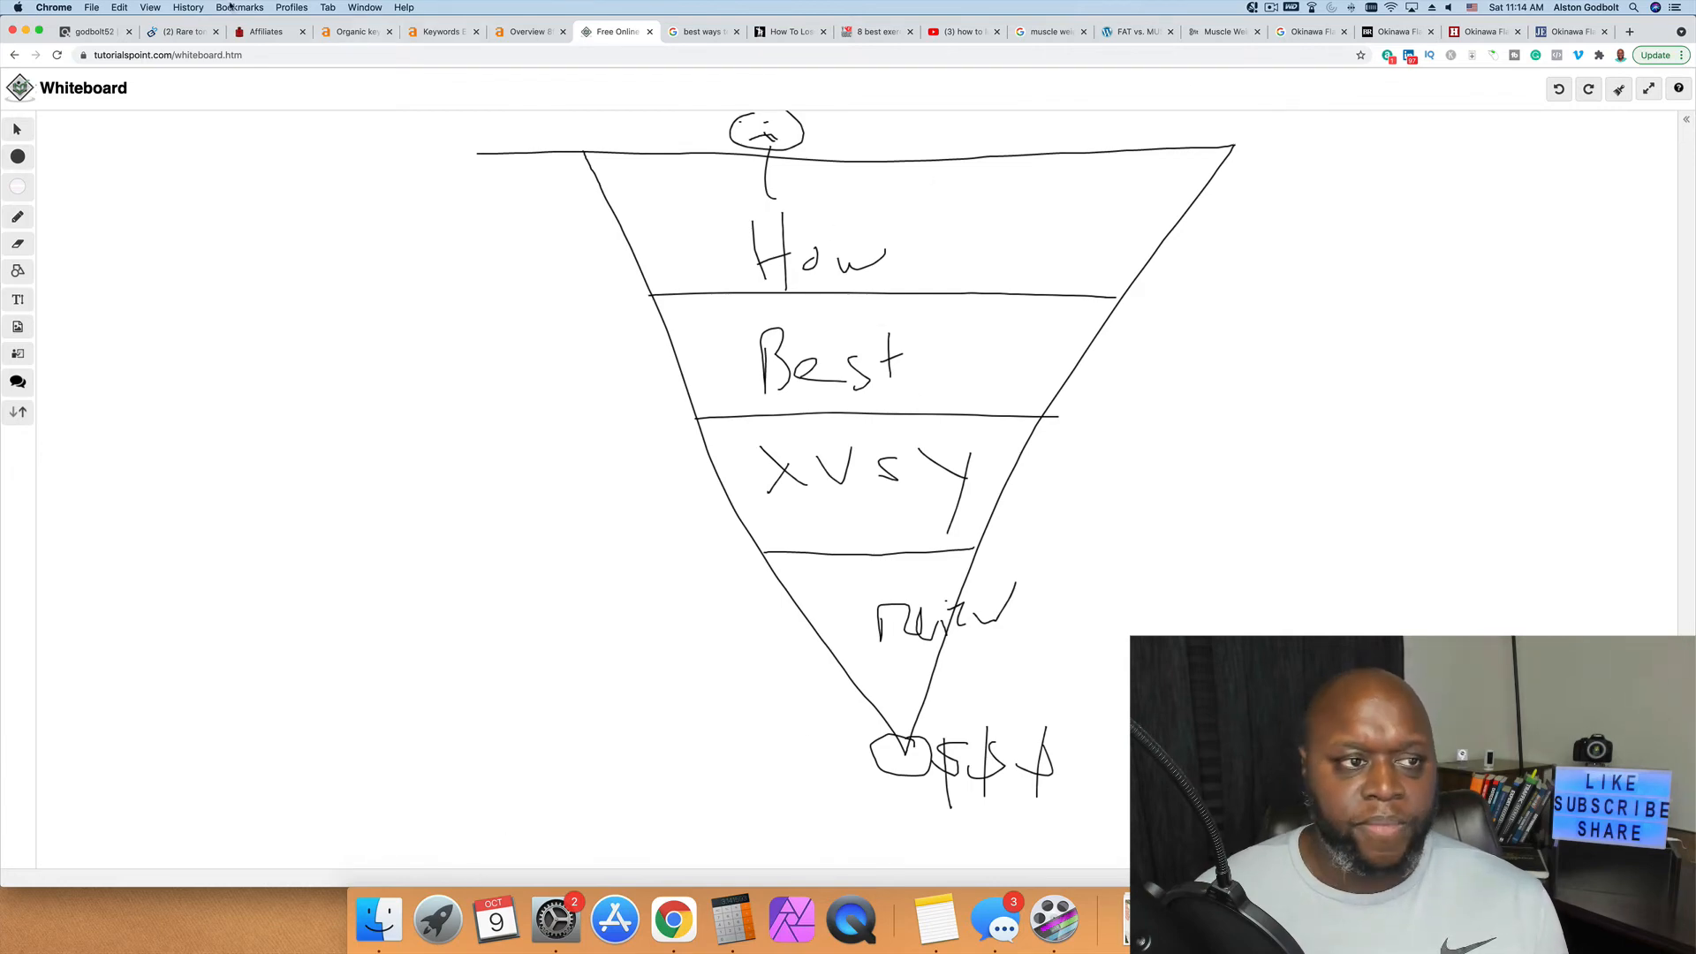
{"action": "mouse_move", "coordinate": [88, 36]}
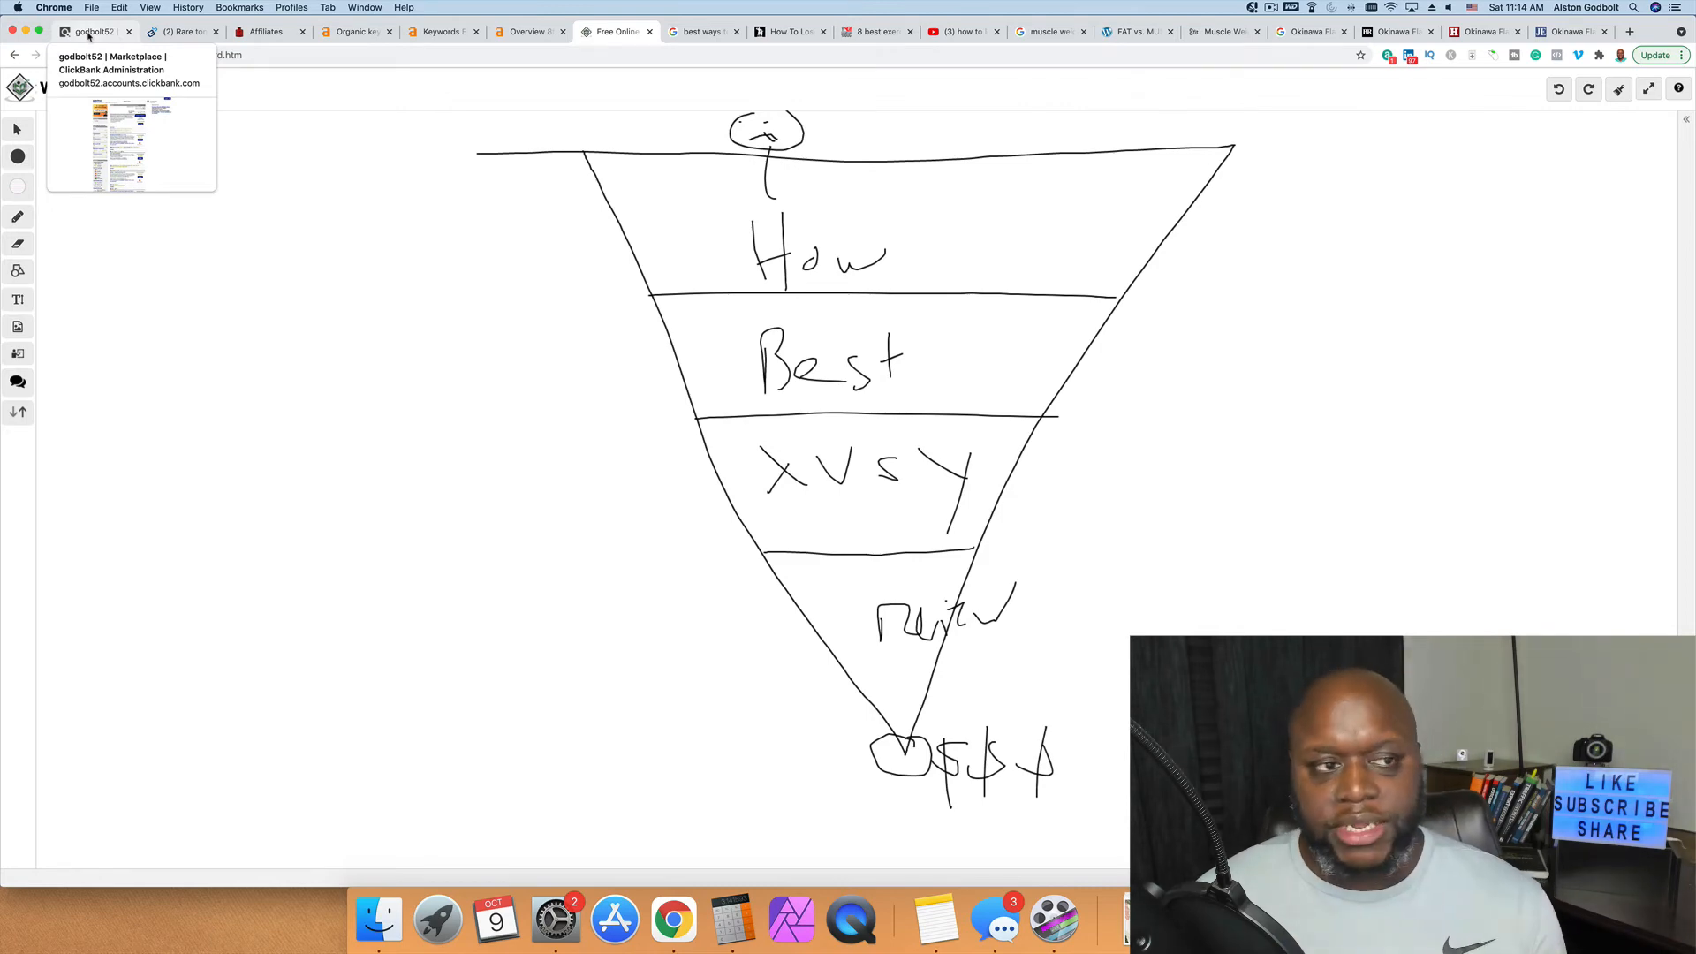
{"action": "left_click", "coordinate": [89, 34]}
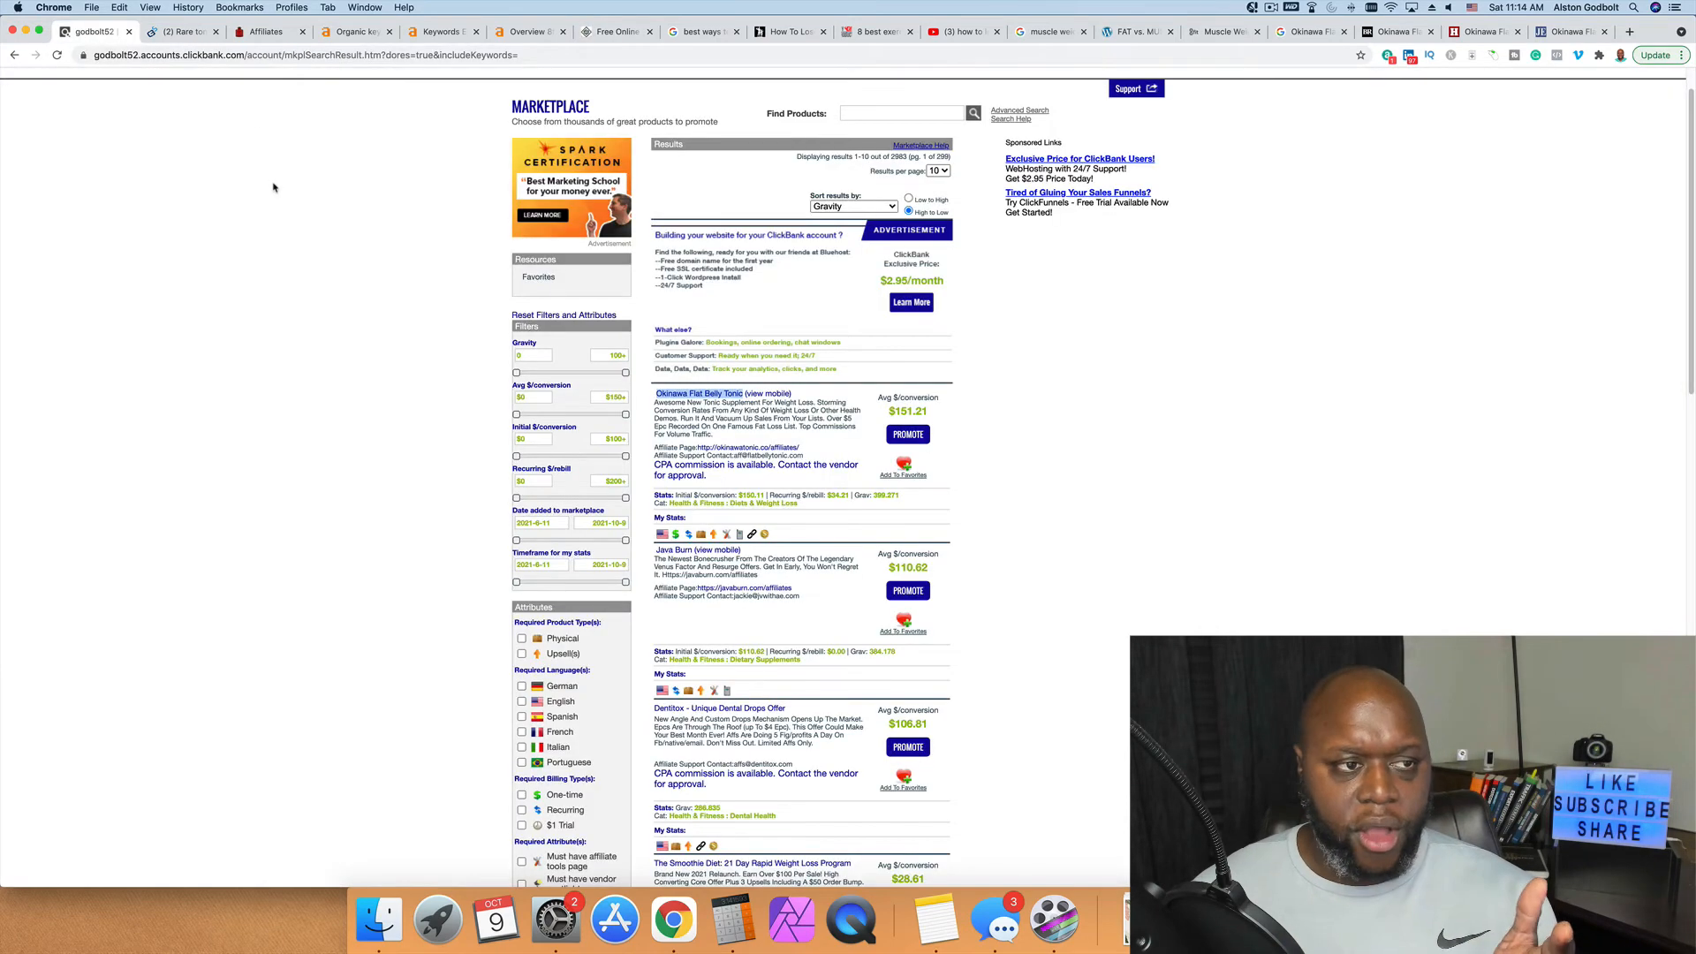
{"action": "left_click", "coordinate": [920, 441]}
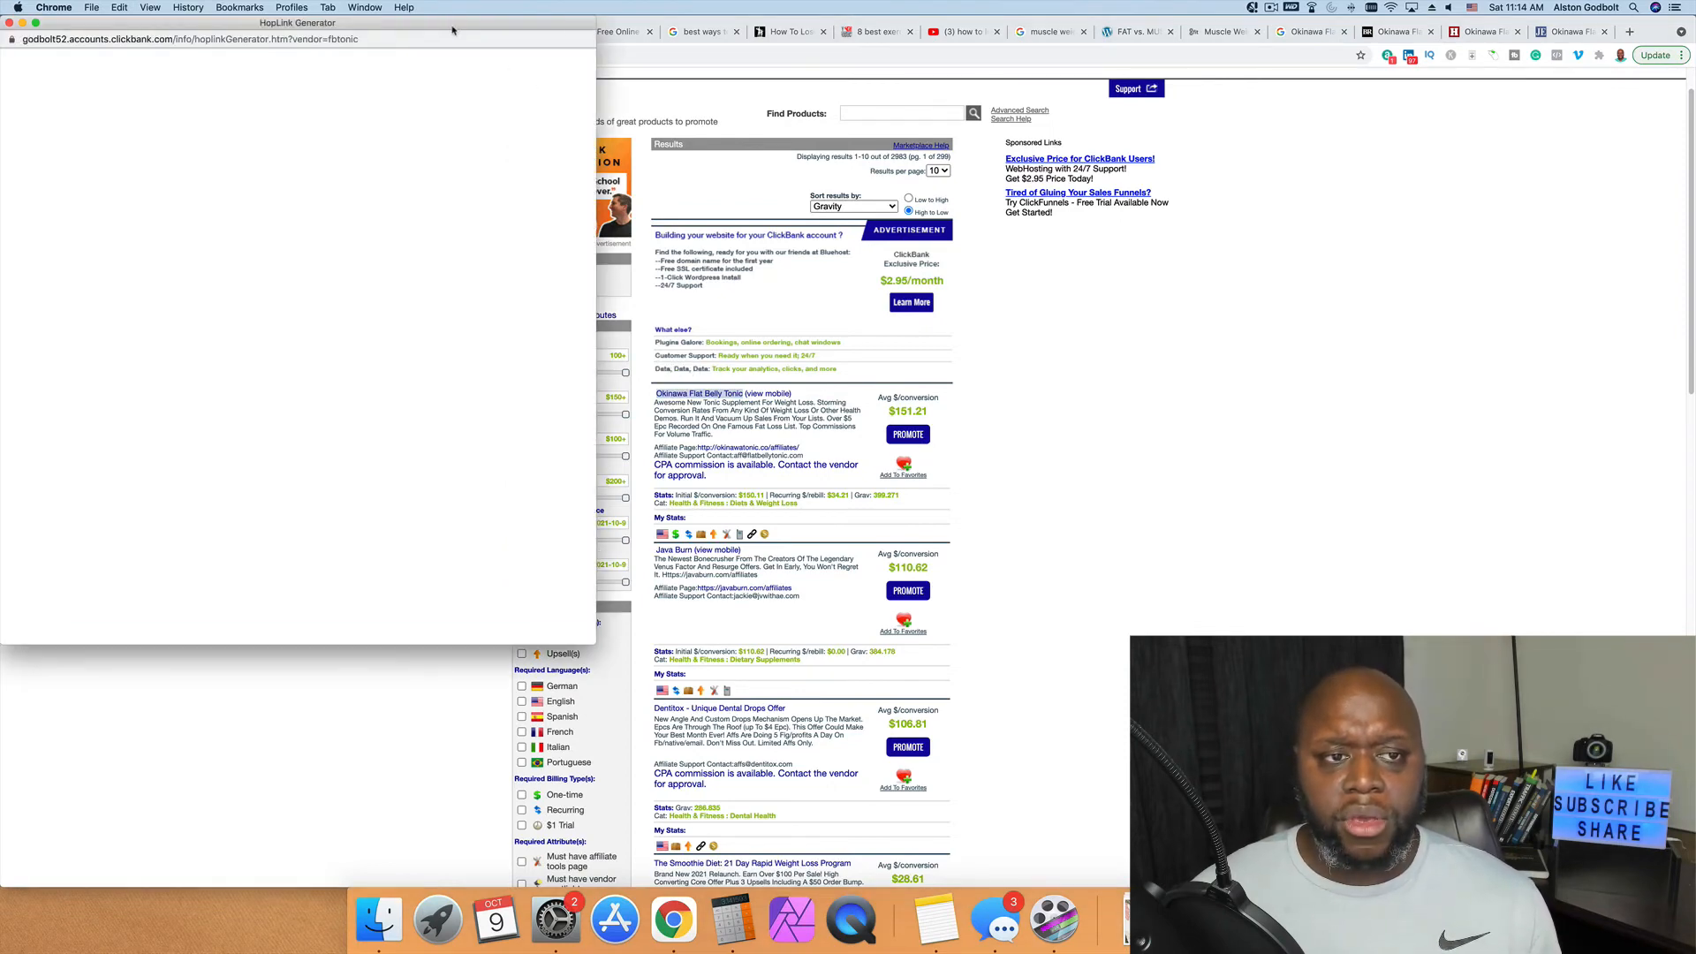
{"action": "left_click_drag", "start_coordinate": [451, 28], "coordinate": [957, 64]}
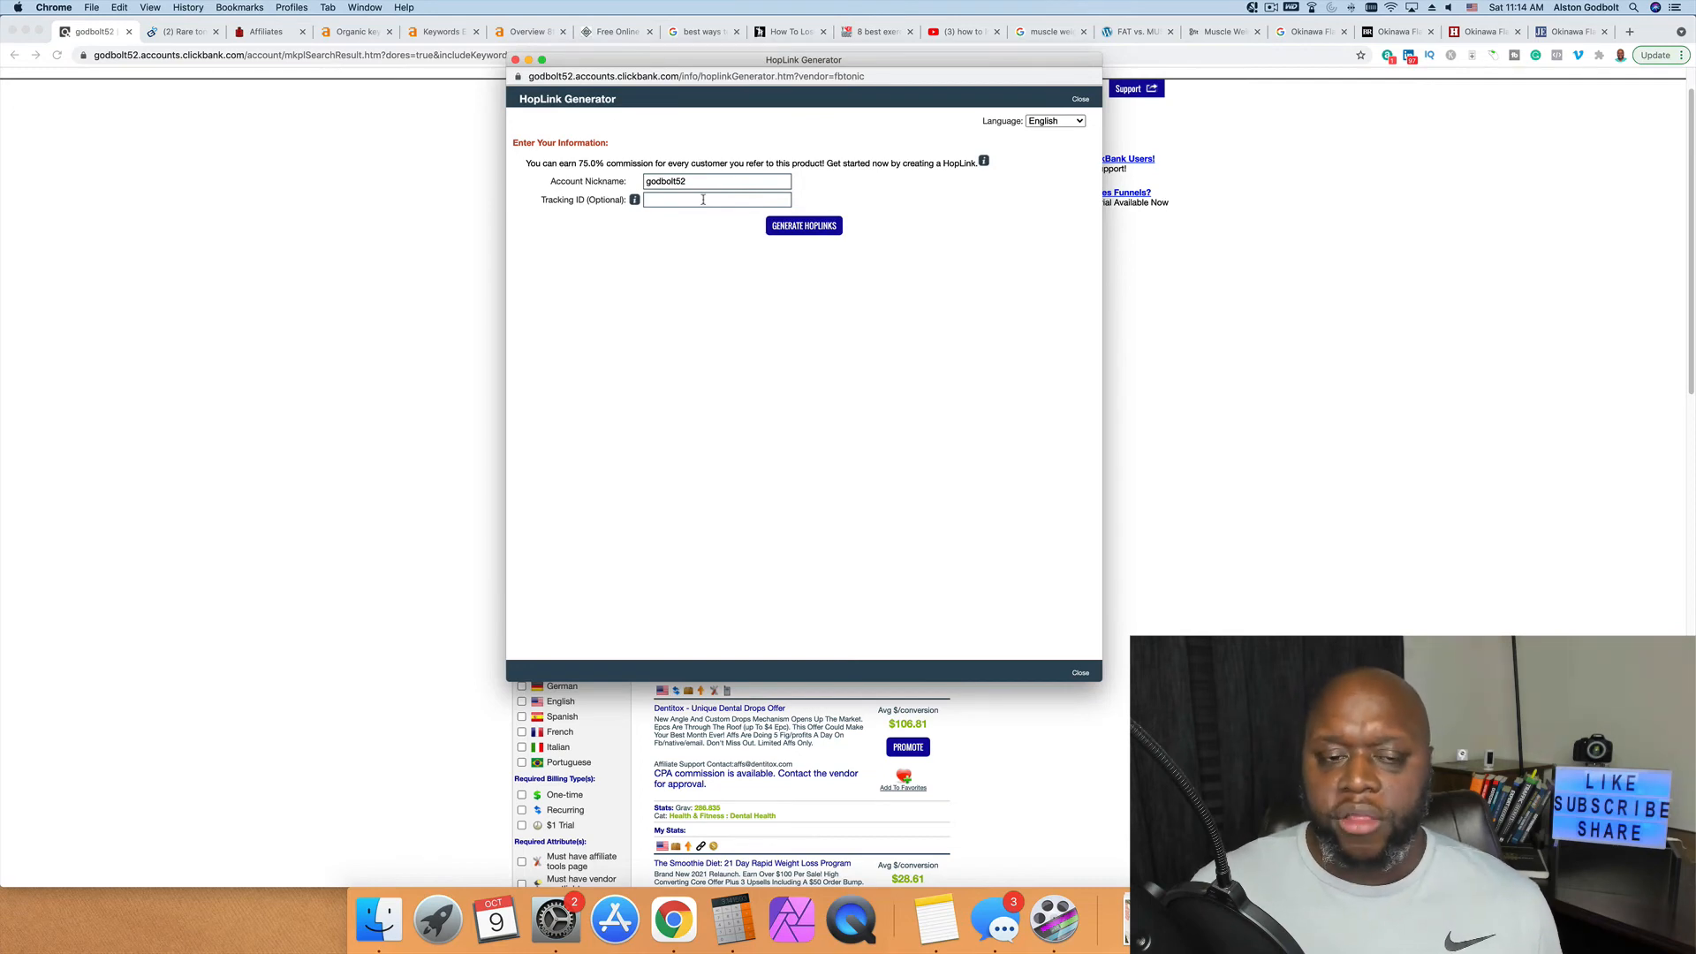
Step: Generate a HopLink with the tracking ID "blog", select the resulting link and close the generator
{"action": "left_click", "coordinate": [703, 200]}
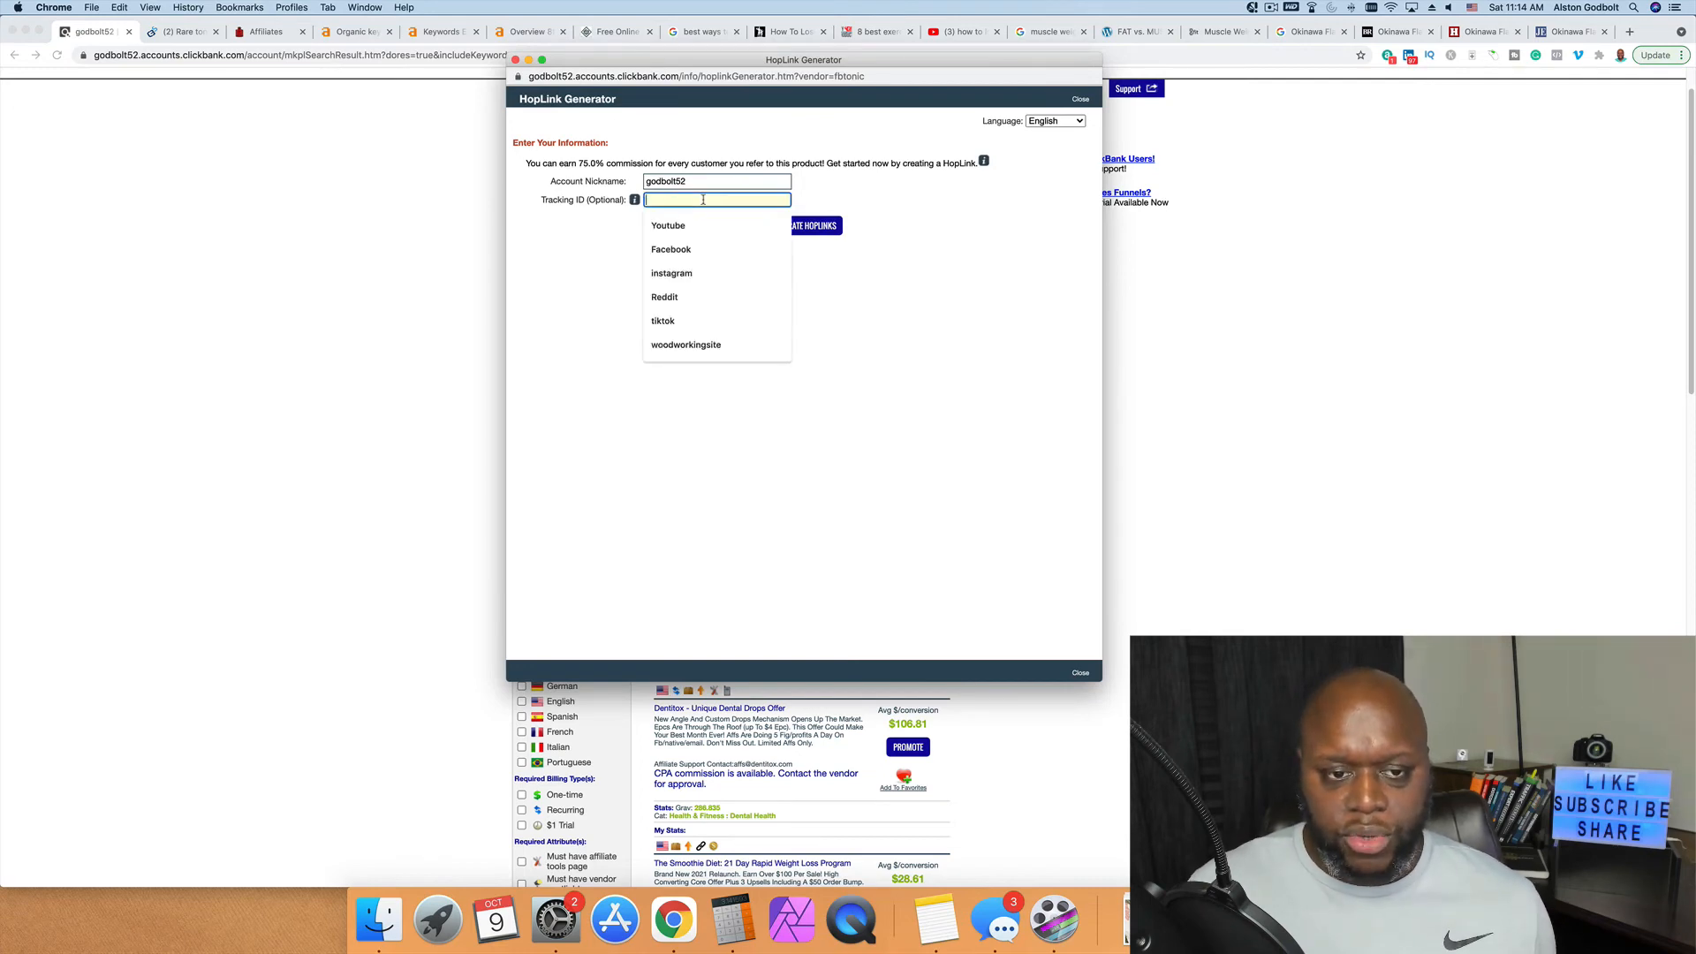
{"action": "type", "text": "blog"}
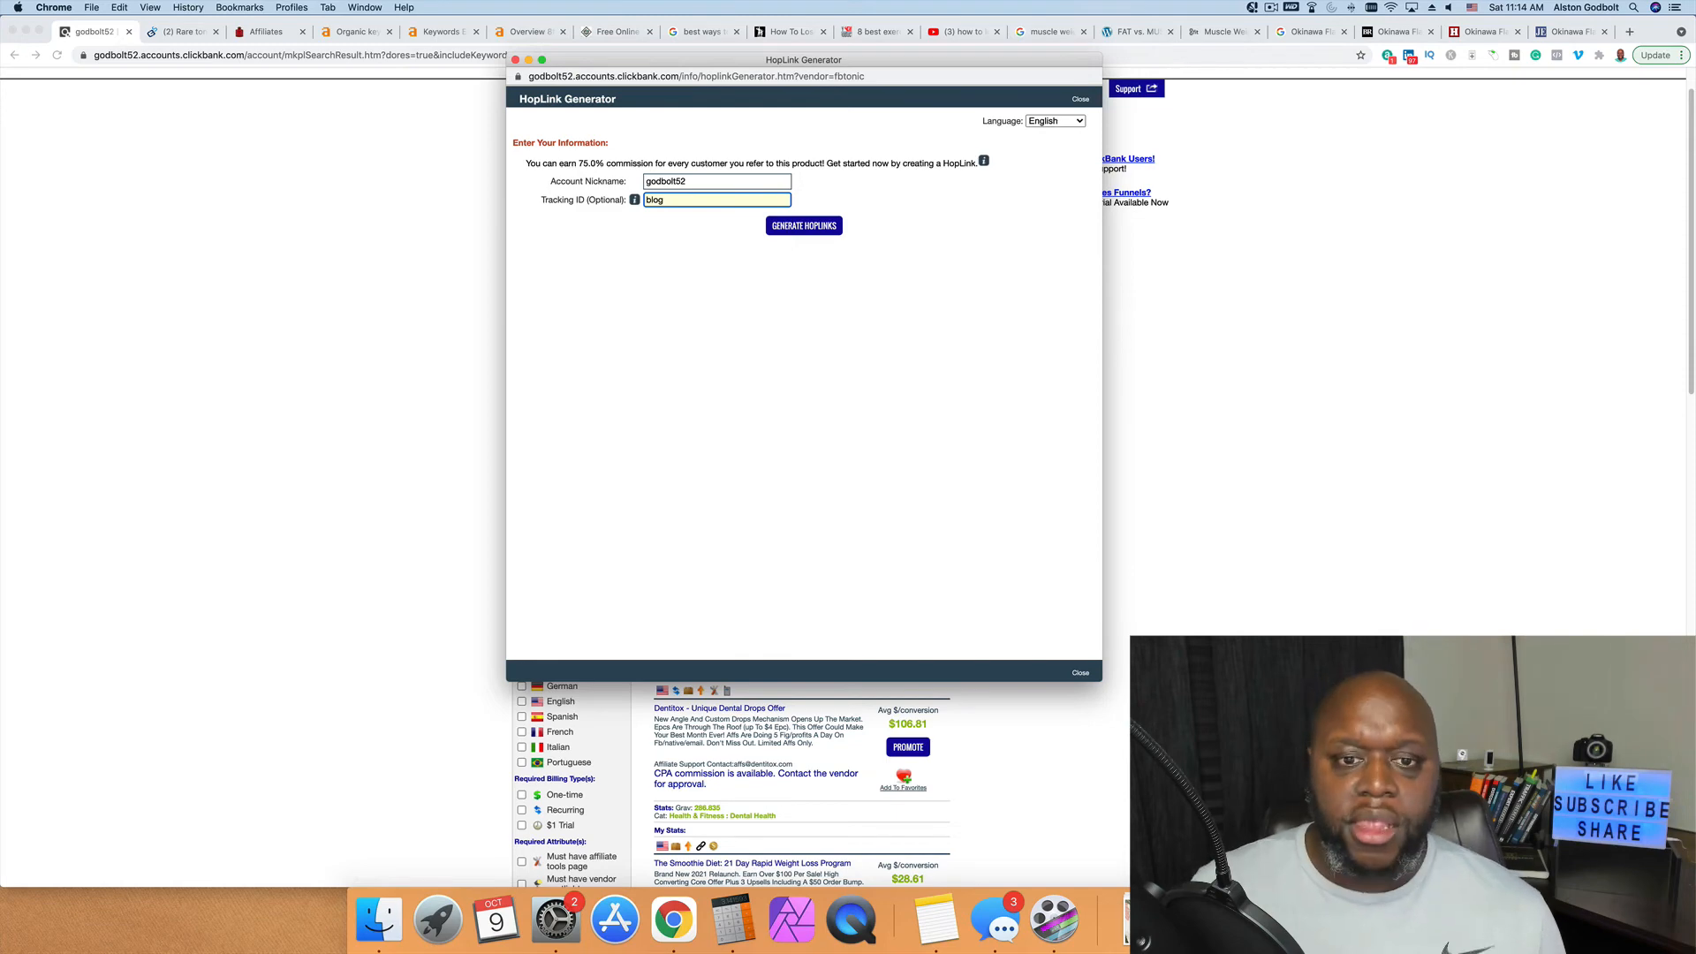
{"action": "left_click", "coordinate": [802, 227]}
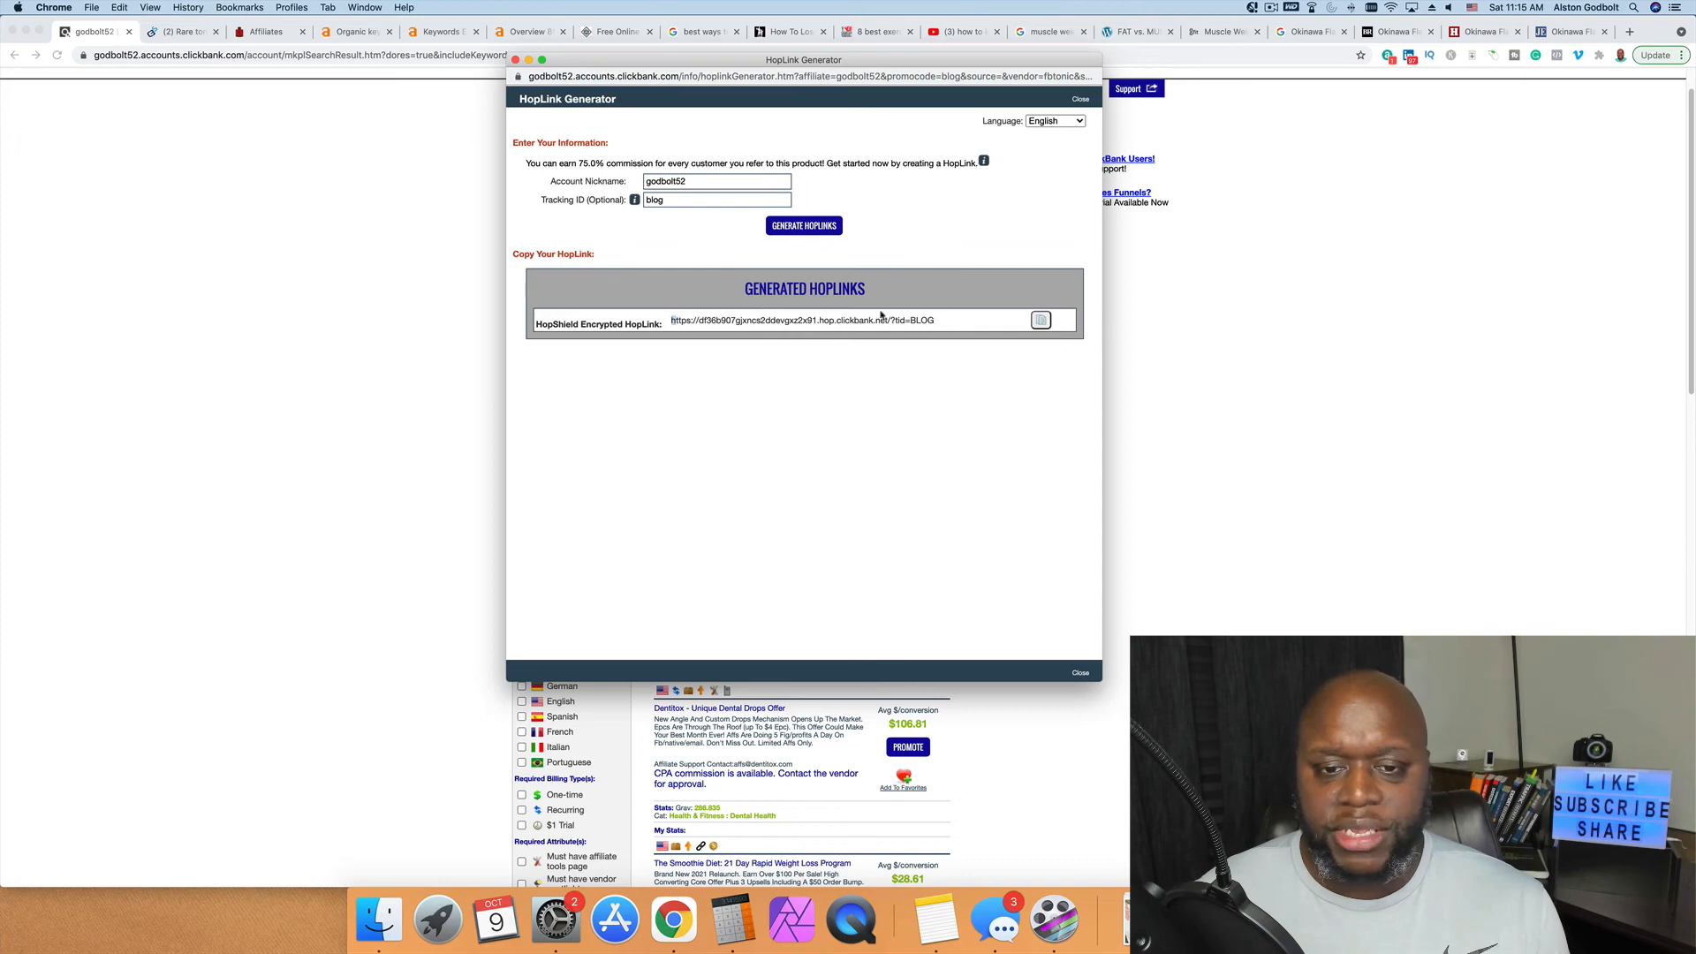
{"action": "triple_click", "coordinate": [783, 321]}
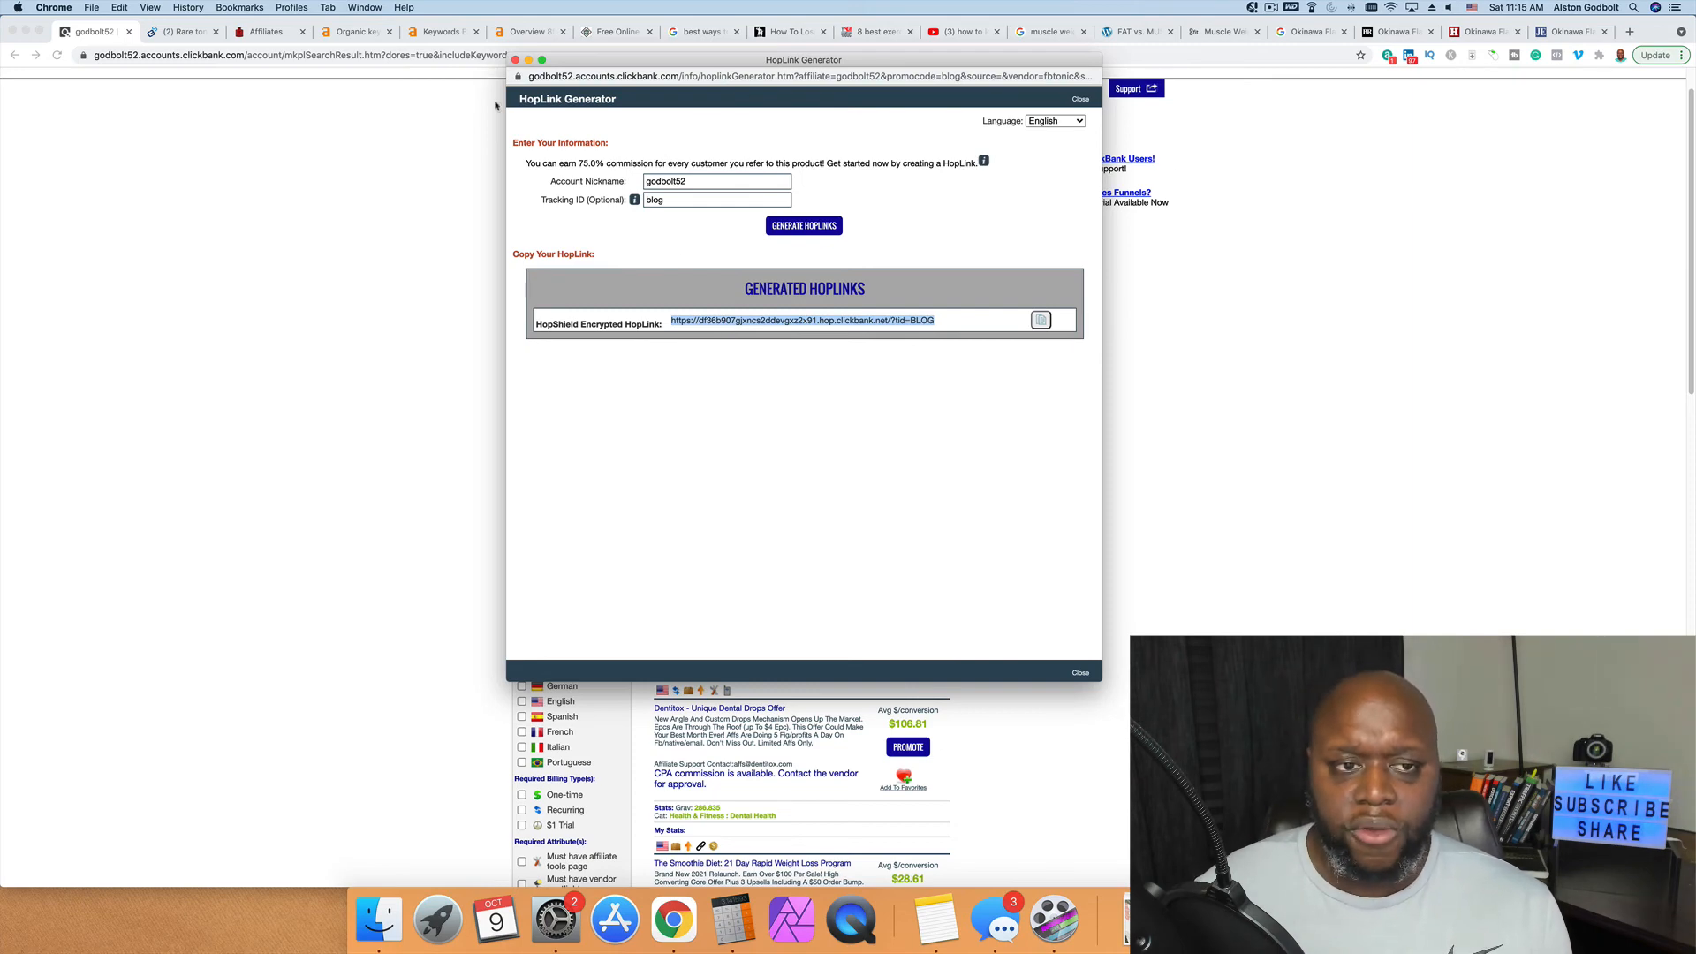
{"action": "left_click", "coordinate": [515, 59]}
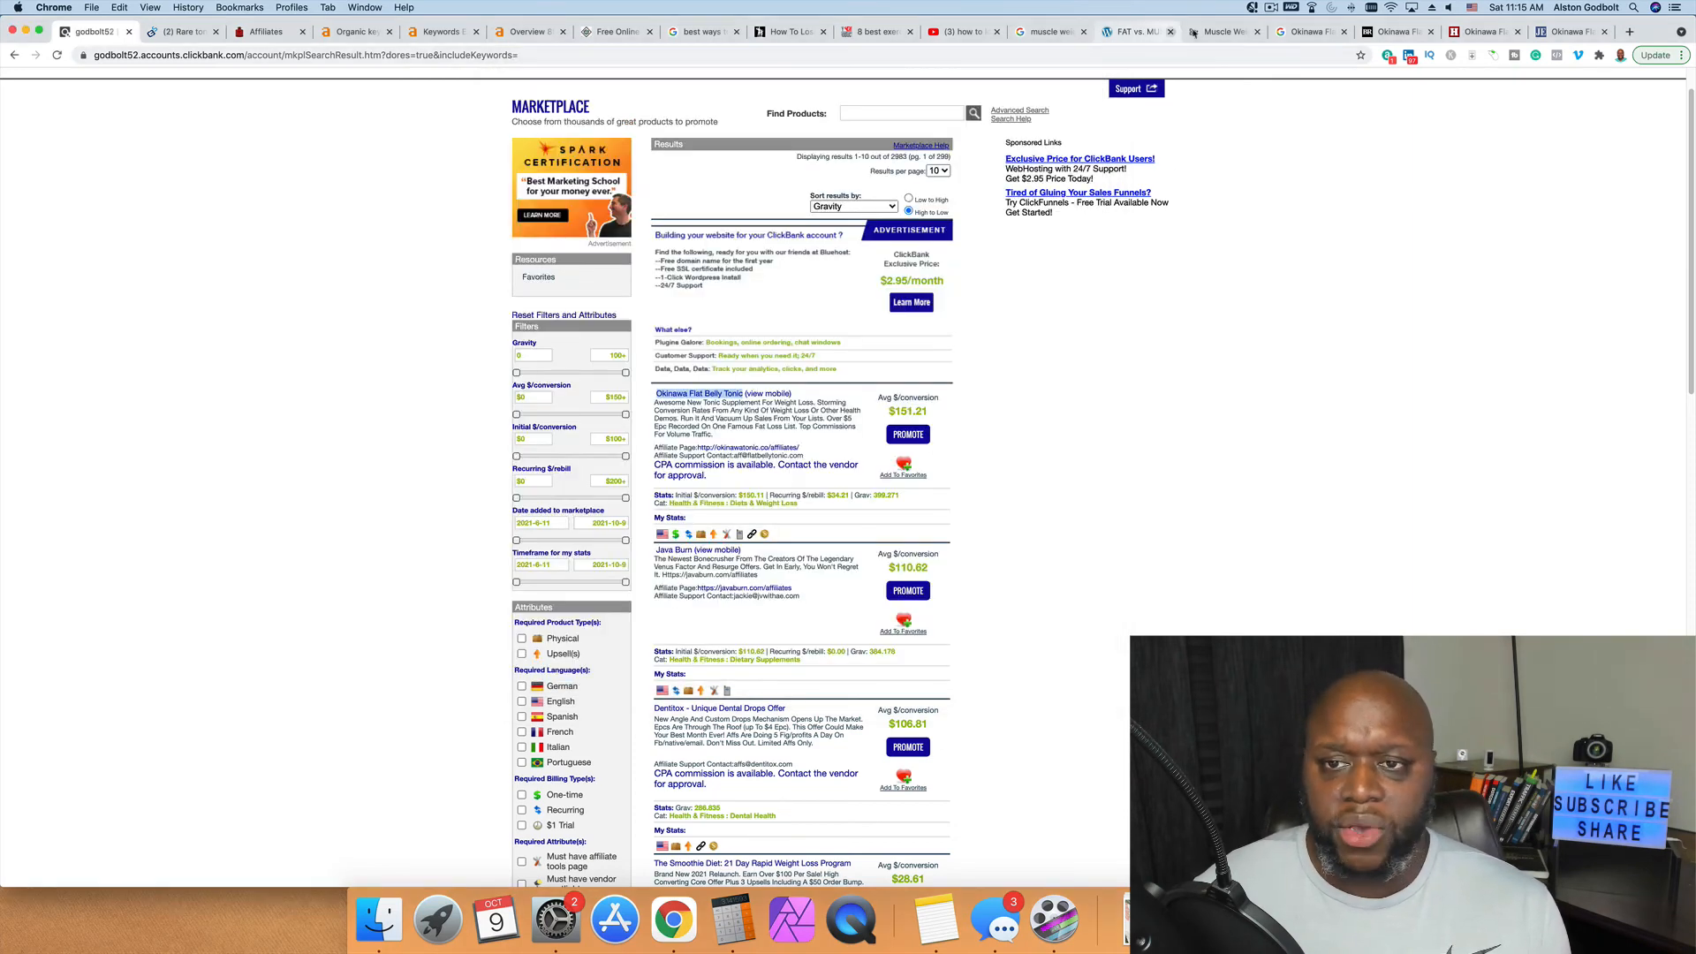
Step: Draw curved arrows on the whiteboard funnel from the "How" and "Best" levels down to the circle and dollar signs at its tip
{"action": "left_click", "coordinate": [614, 32]}
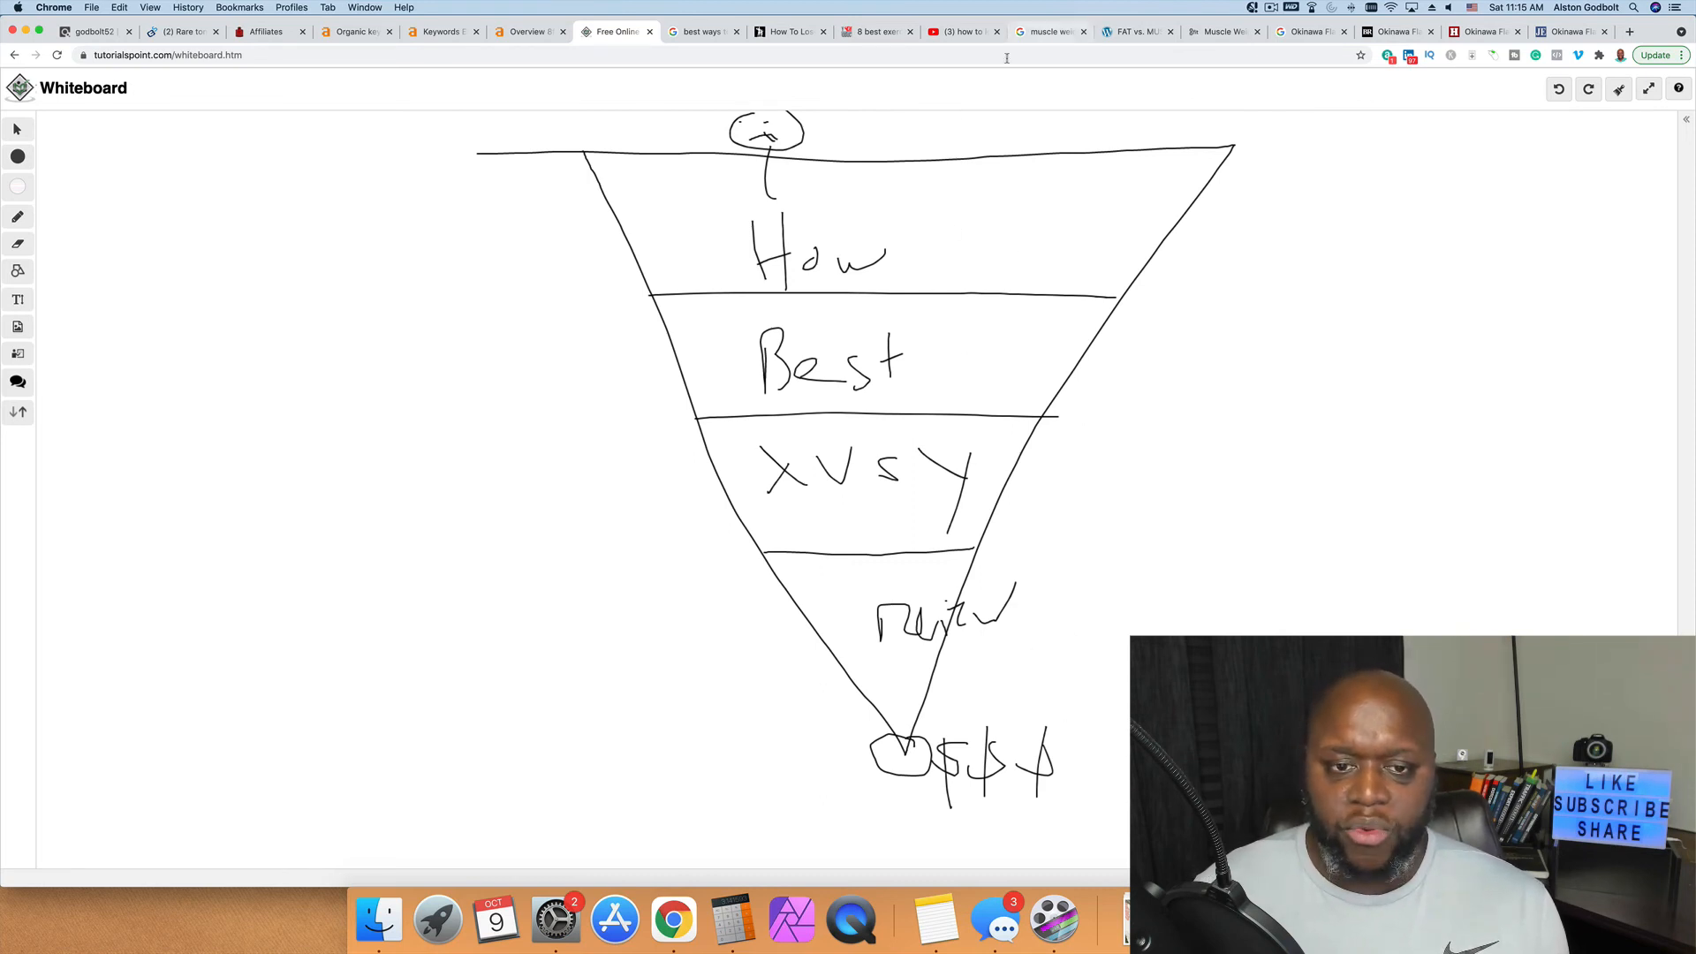
{"action": "mouse_move", "coordinate": [733, 238]}
{"action": "left_mouse_down"}
{"action": "mouse_move", "coordinate": [583, 348]}
{"action": "mouse_move", "coordinate": [668, 704]}
{"action": "mouse_move", "coordinate": [840, 777]}
{"action": "left_mouse_up"}
{"action": "mouse_move", "coordinate": [1014, 338]}
{"action": "left_mouse_down"}
{"action": "mouse_move", "coordinate": [1217, 468]}
{"action": "mouse_move", "coordinate": [1108, 738]}
{"action": "mouse_move", "coordinate": [1091, 735]}
{"action": "mouse_move", "coordinate": [1131, 772]}
{"action": "left_mouse_up"}
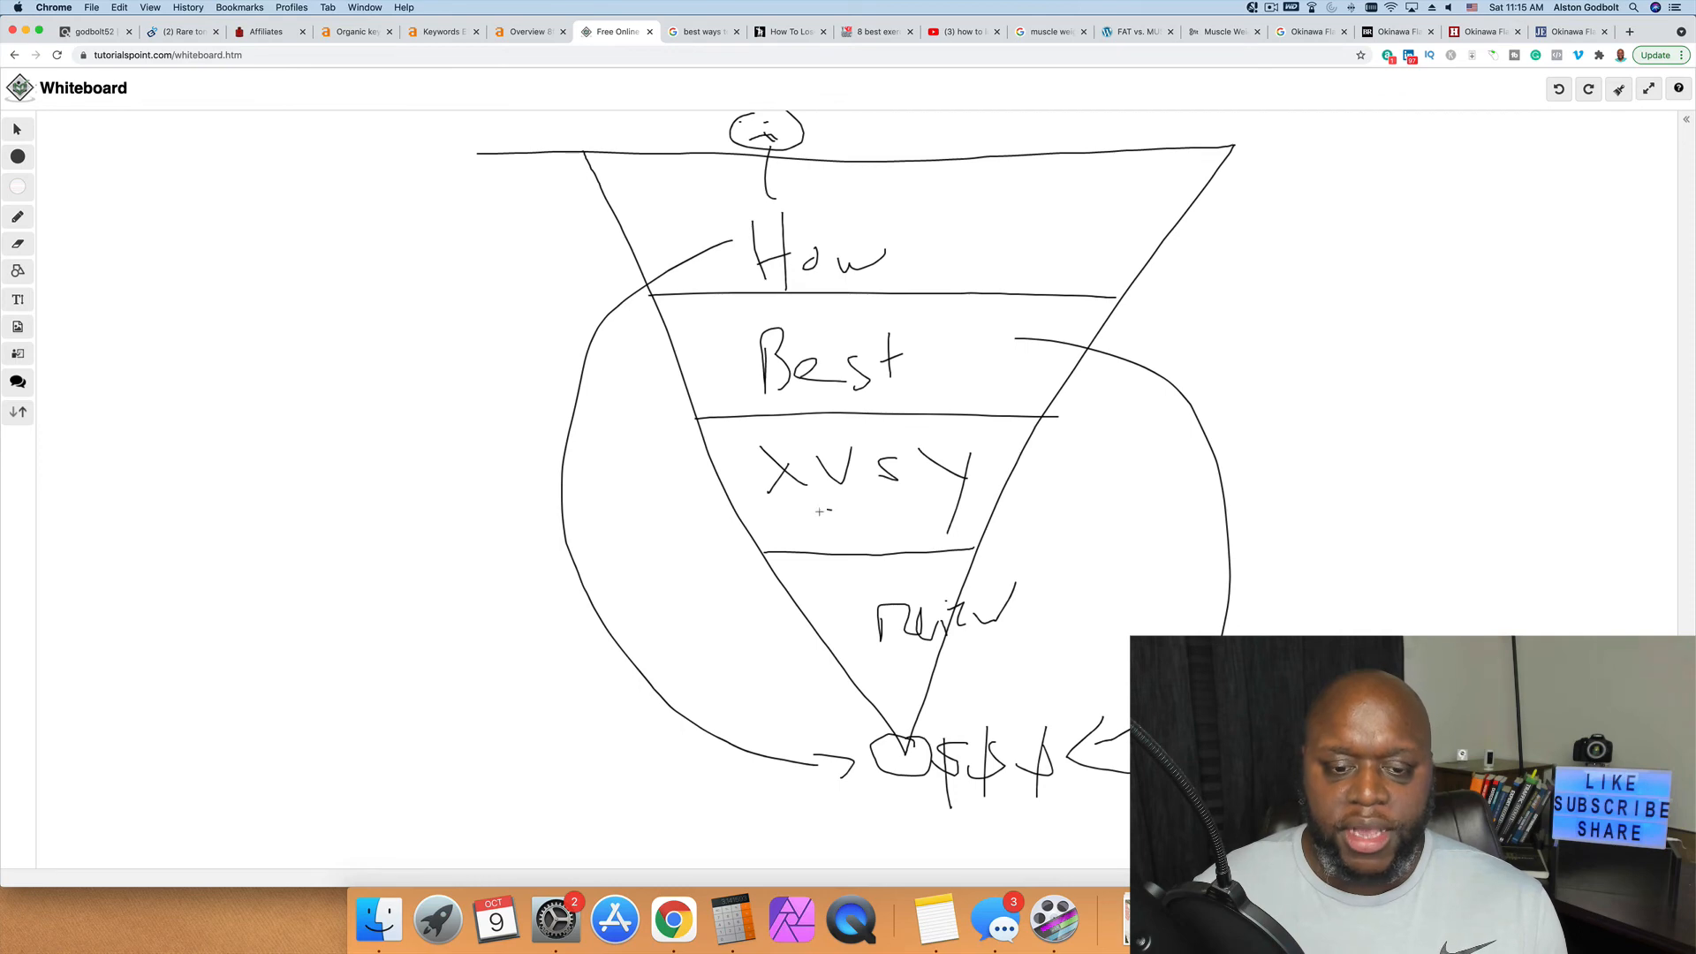